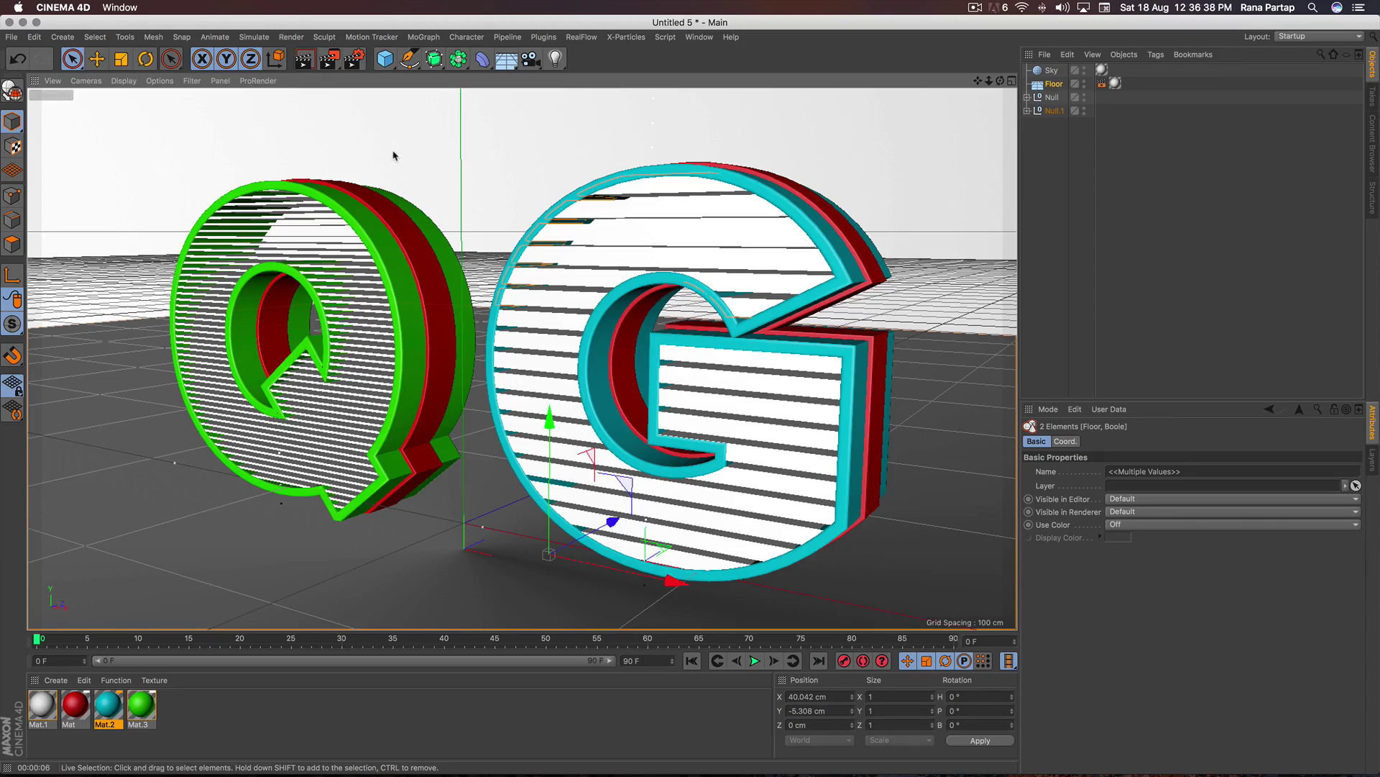
Step: Render a preview of the finished striped Q and G letters
left_click(304, 58)
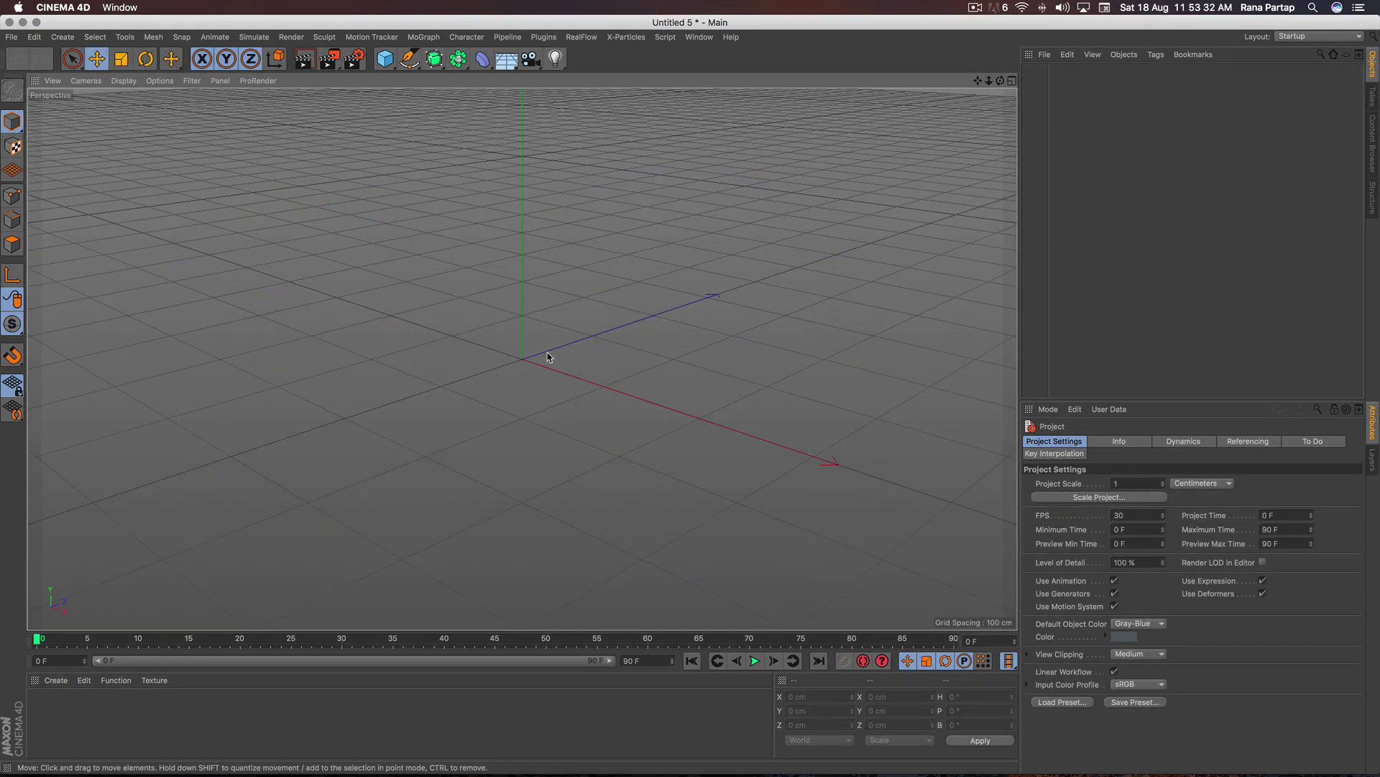
Step: Add a MoText object, middle-aligned, with its text changed to Q
left_click(423, 37)
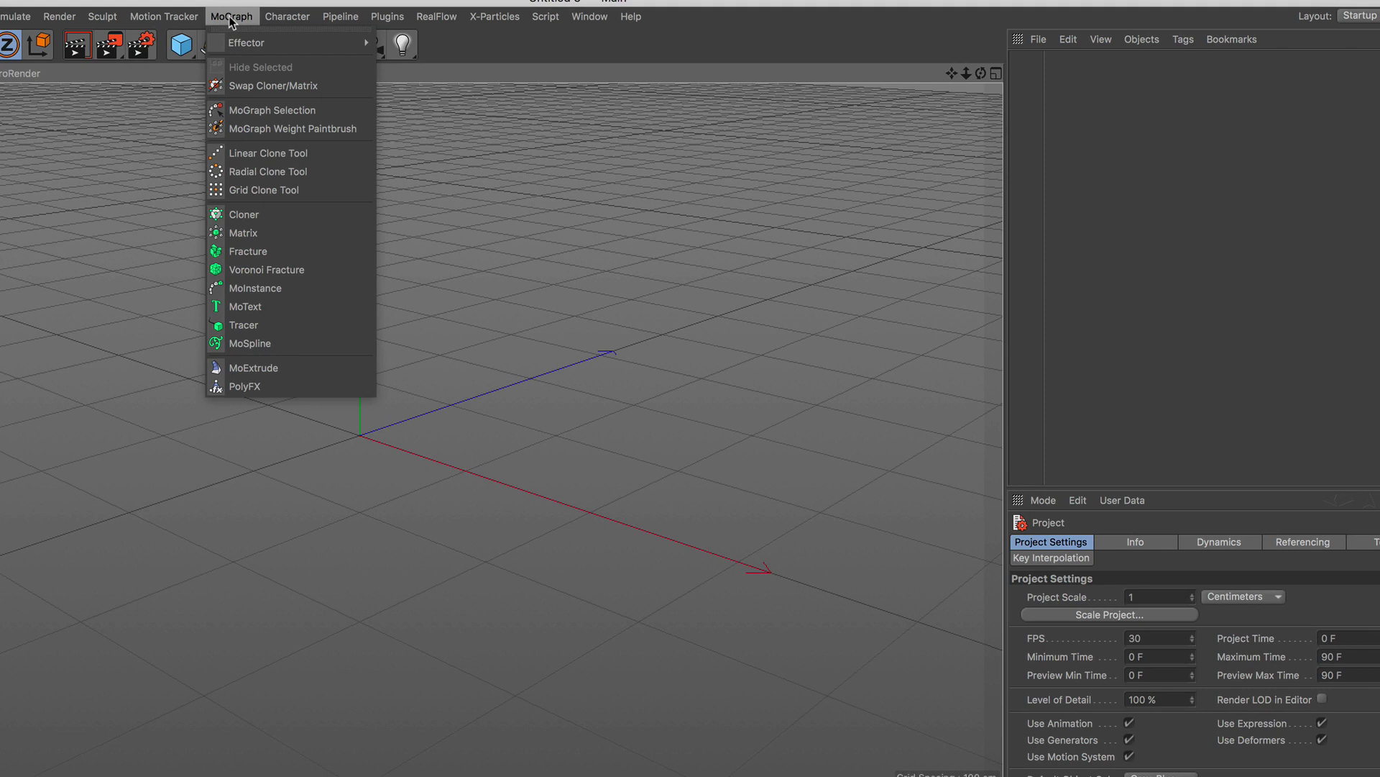
left_click(270, 308)
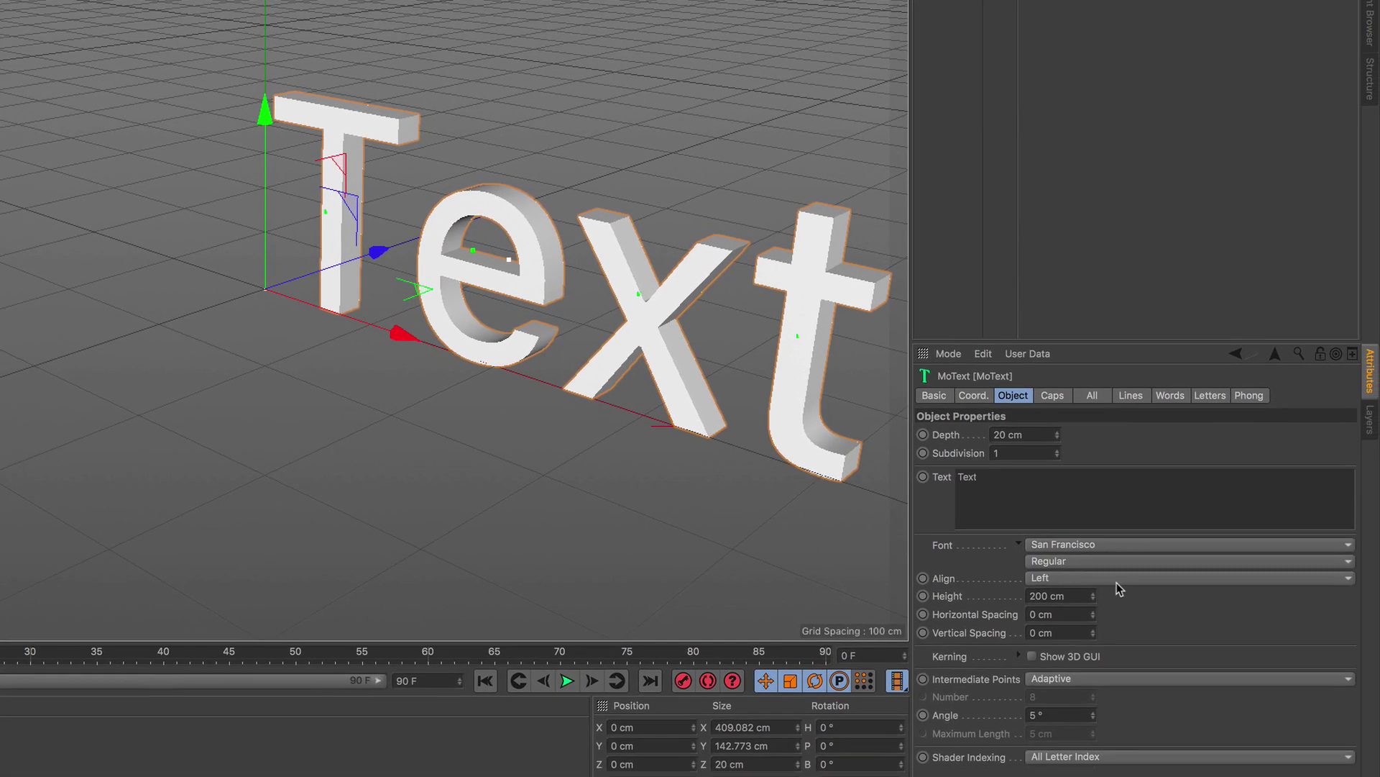
left_click(1116, 580)
left_click(1108, 611)
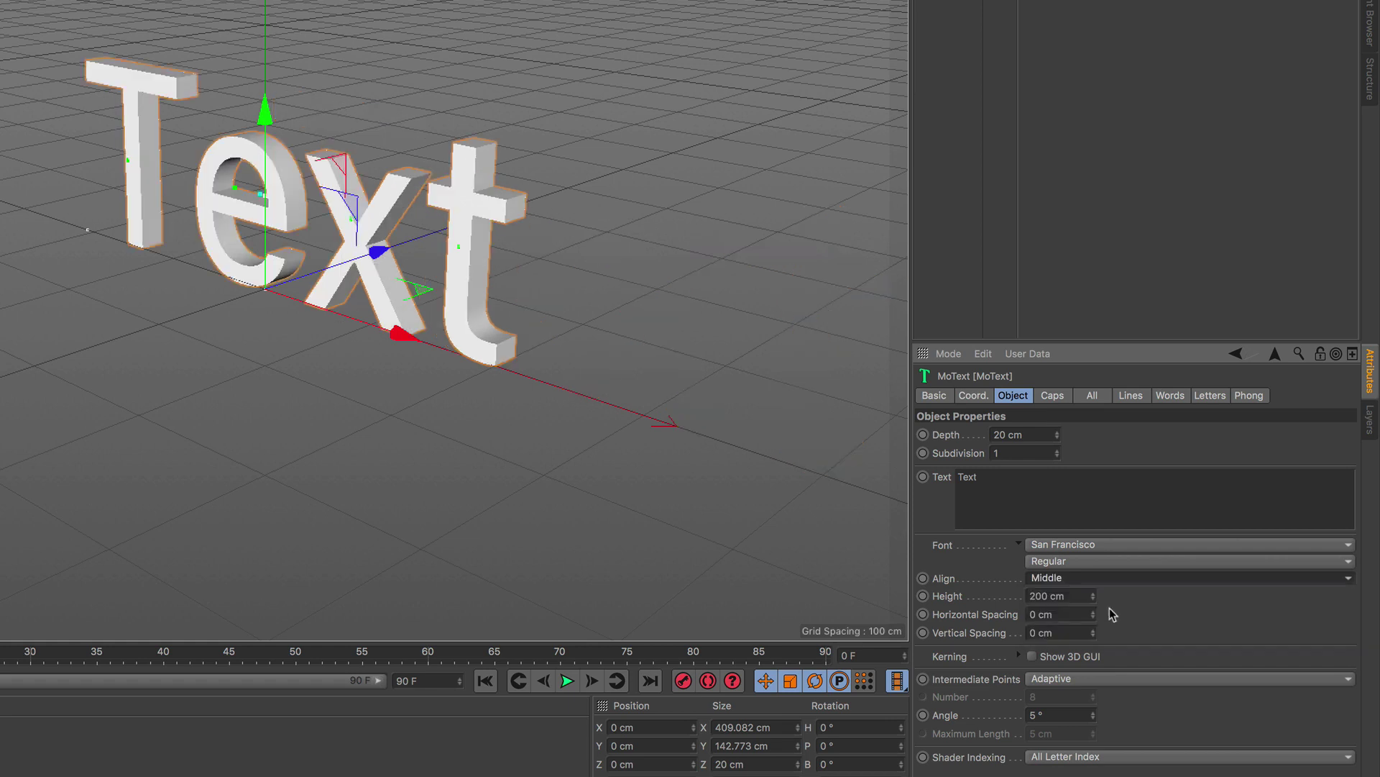
double_click(1016, 499)
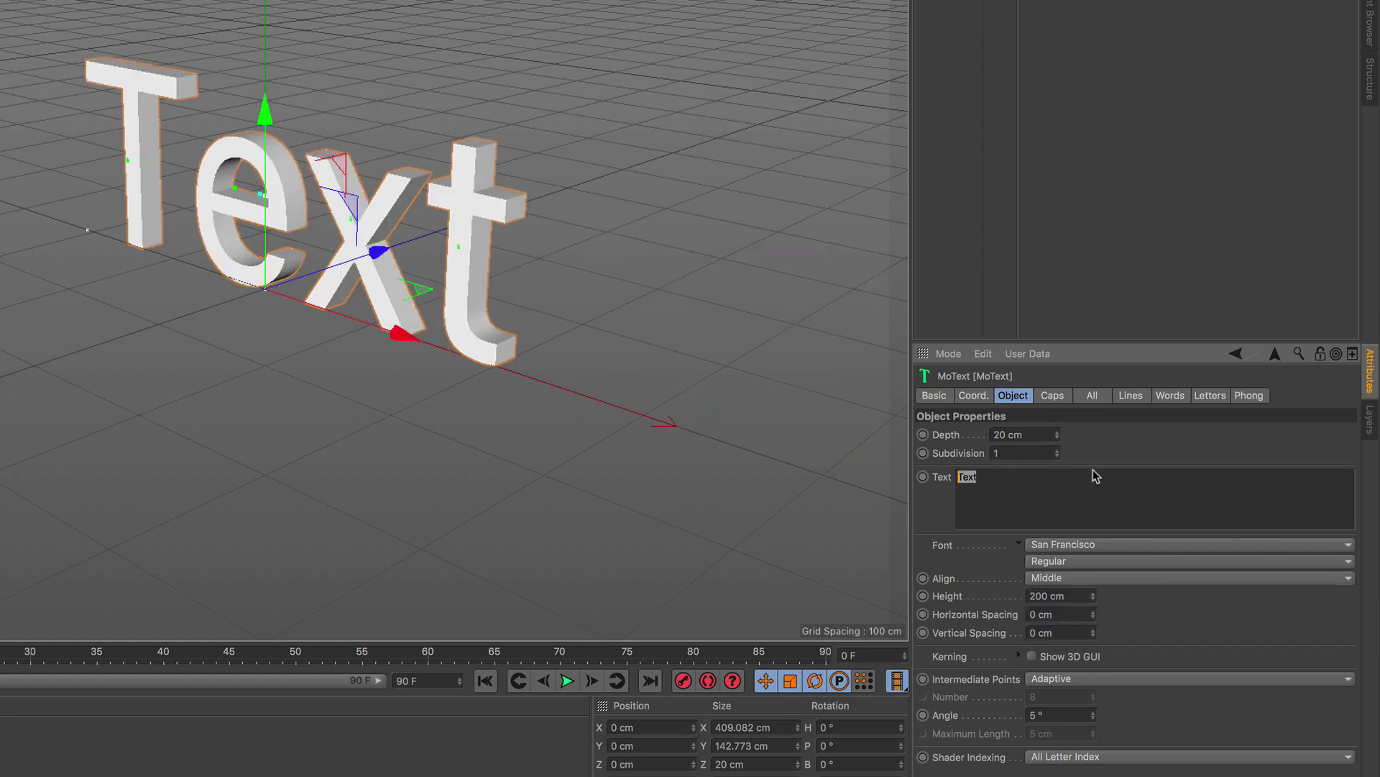
type("Q")
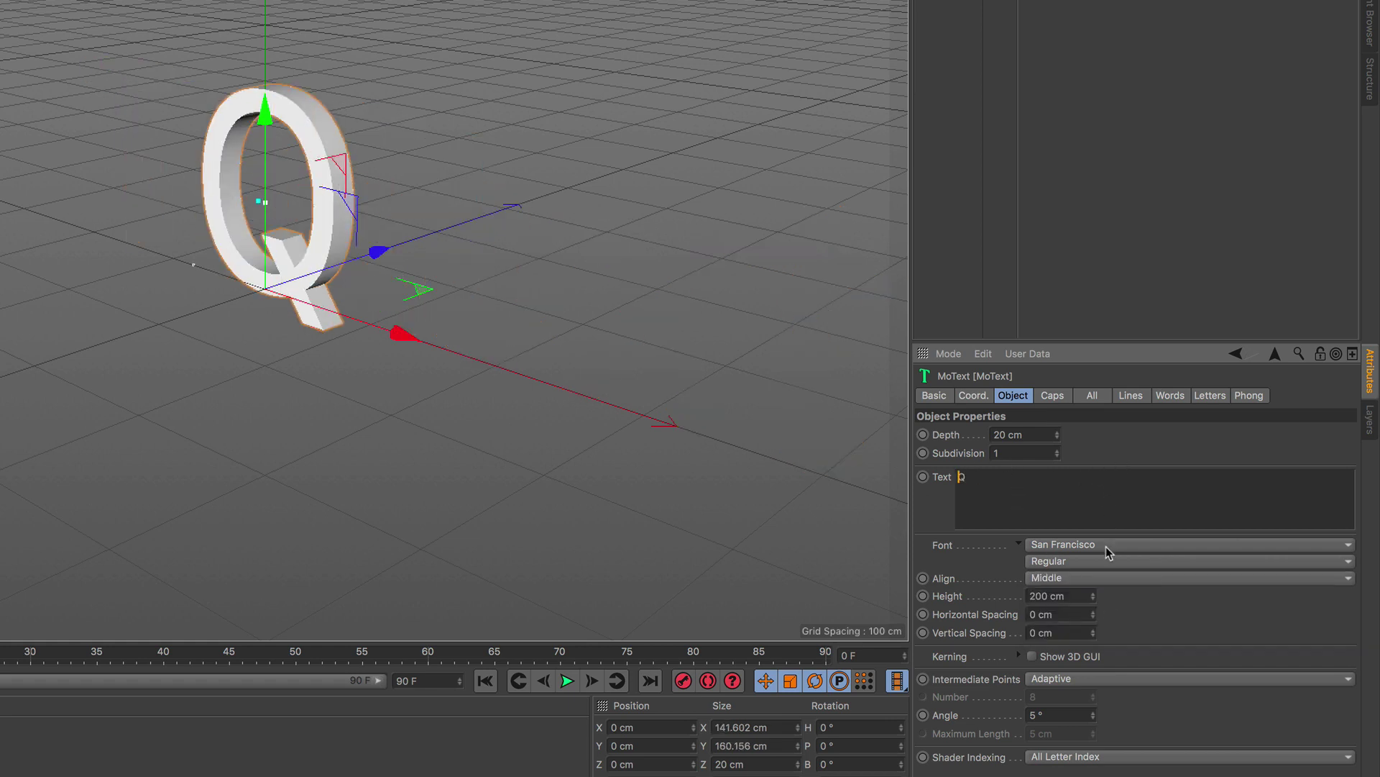
Step: Set the Q's font to Proxima Nova Black and extrusion depth to 50 cm
left_click(1106, 545)
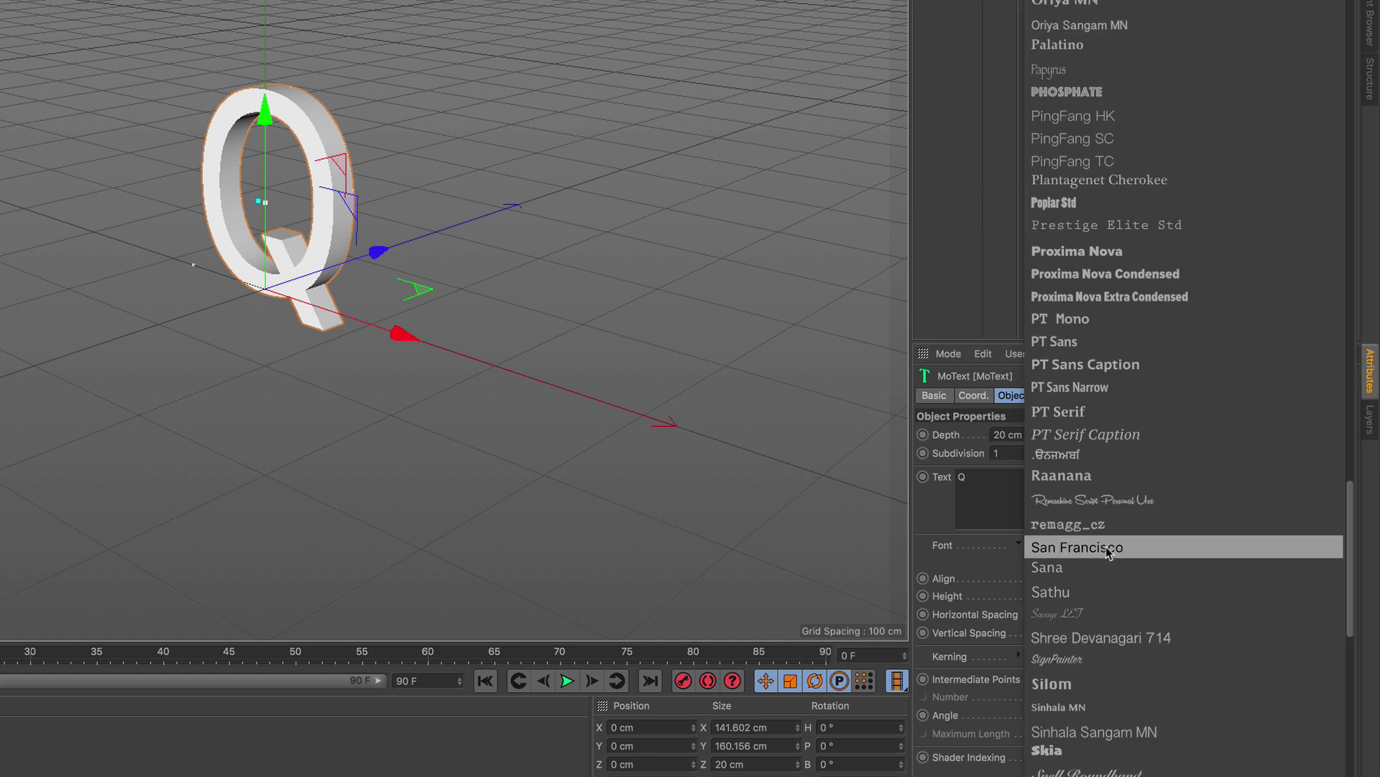
left_click(1171, 256)
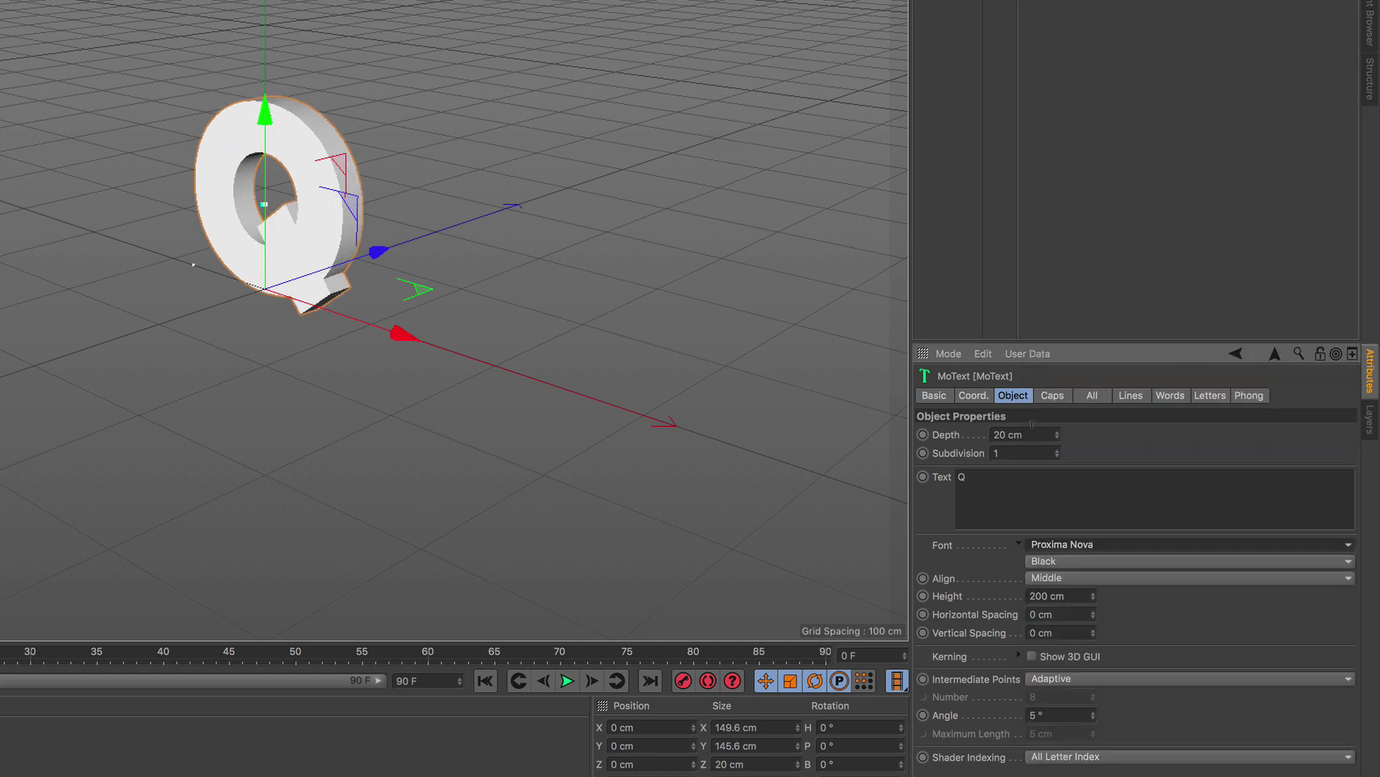
left_click(1003, 433)
type("50")
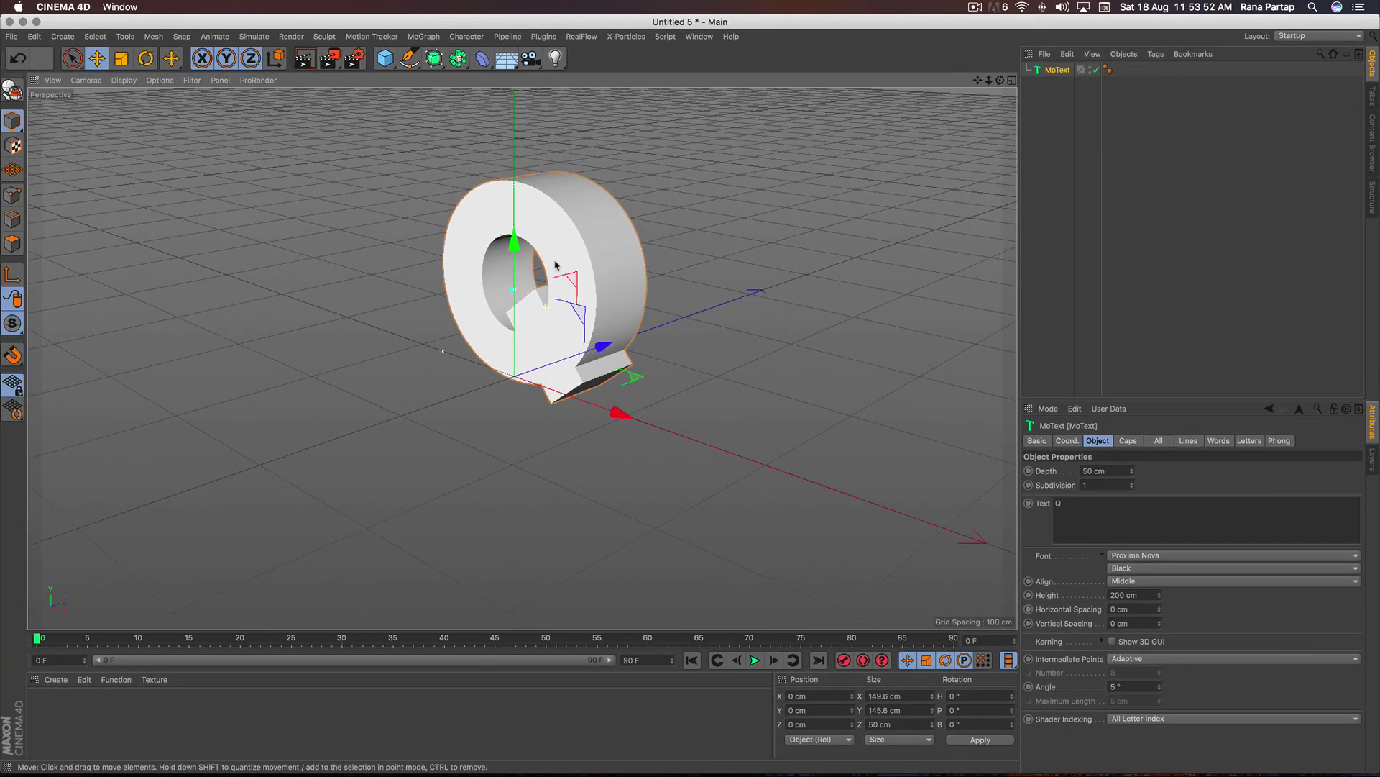
mouse_move(555, 265)
left_mouse_down("alt")
mouse_move(710, 324)
mouse_move(552, 349)
mouse_move(566, 374)
left_mouse_up("alt")
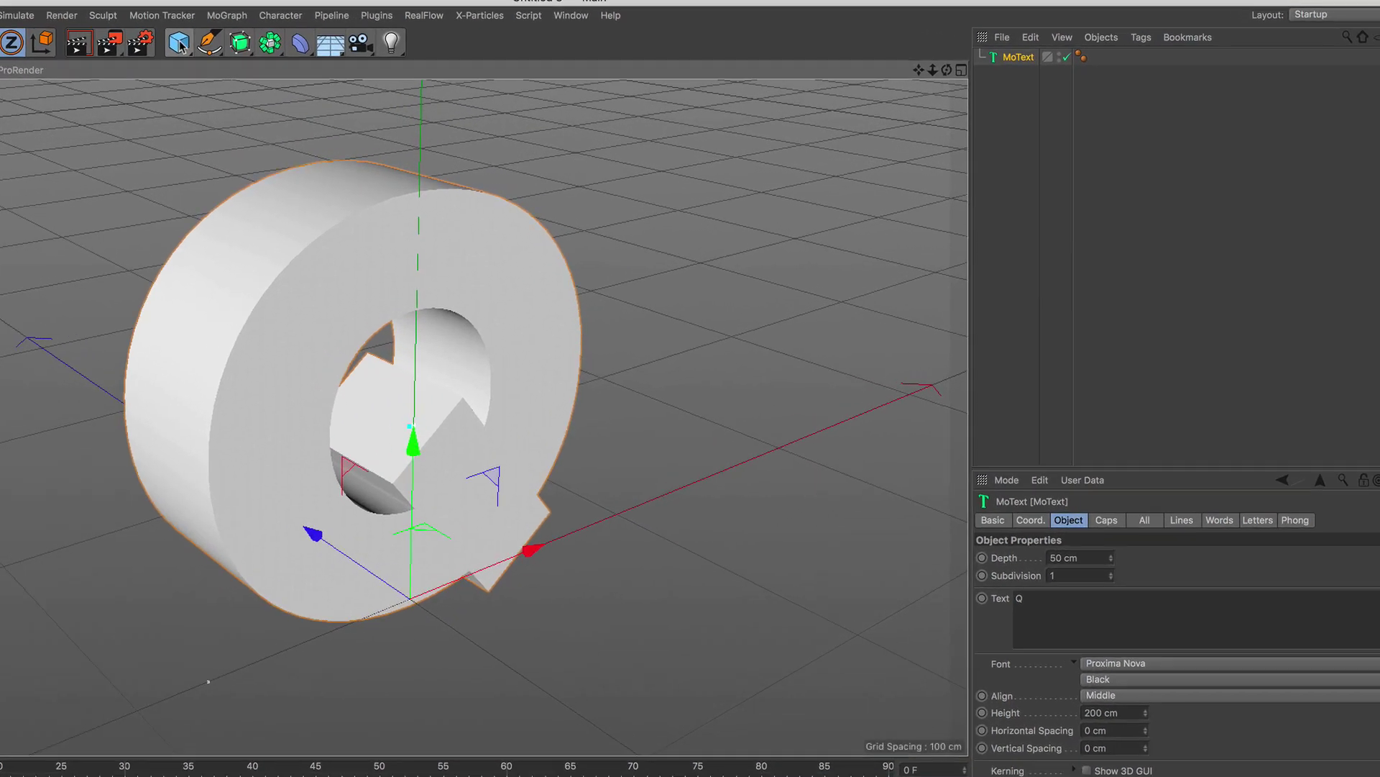
Step: Add a cube and flatten it to a 4 cm tall, 200 cm wide plate
left_click(385, 59)
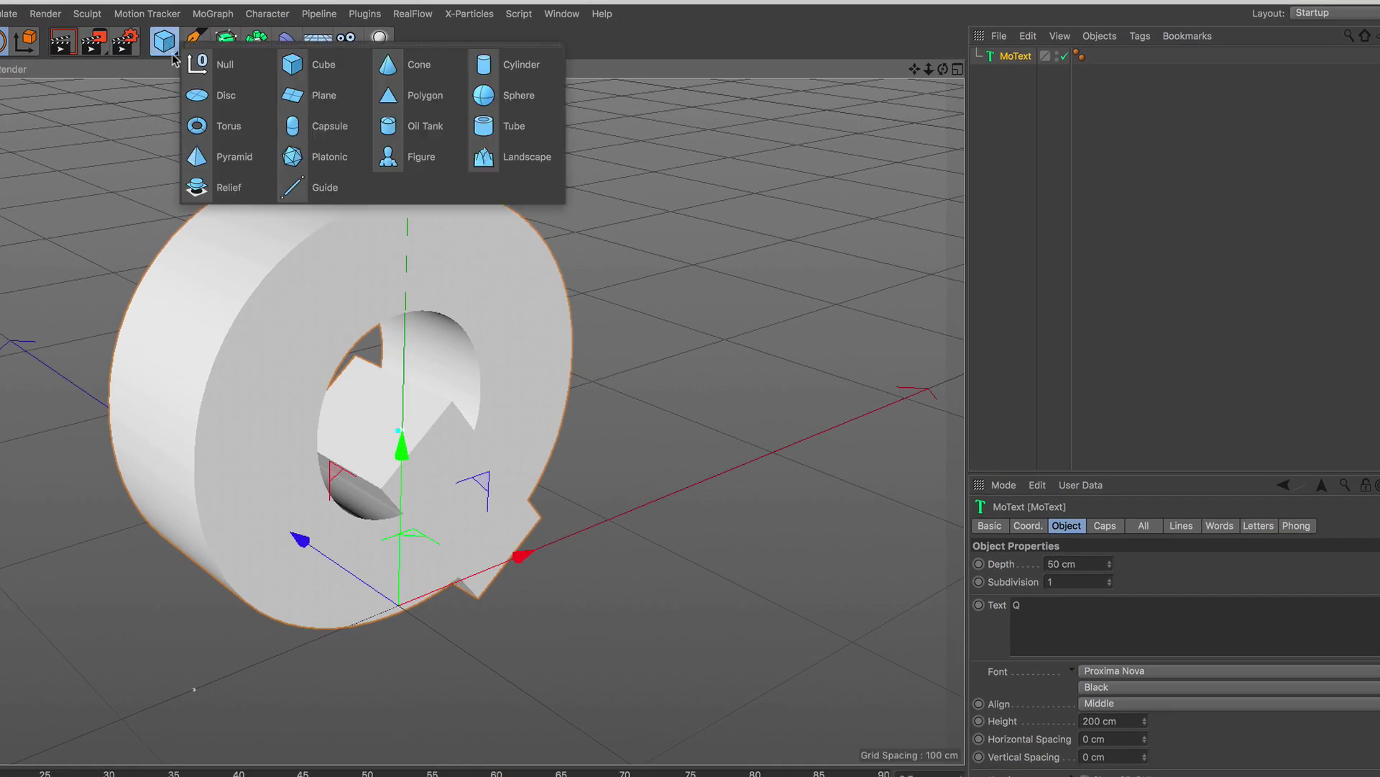
left_click(321, 81)
scroll(338, 417, "down", 3)
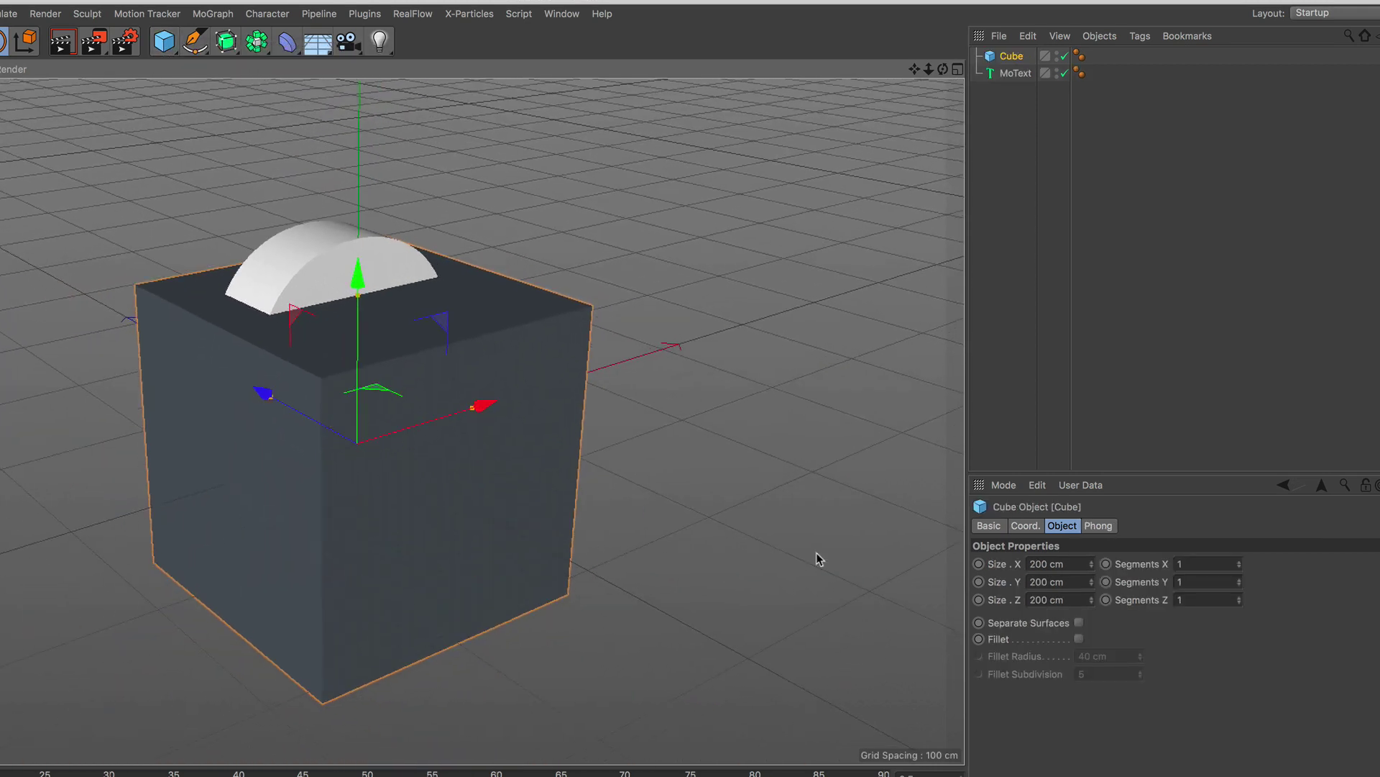
double_click(1057, 580)
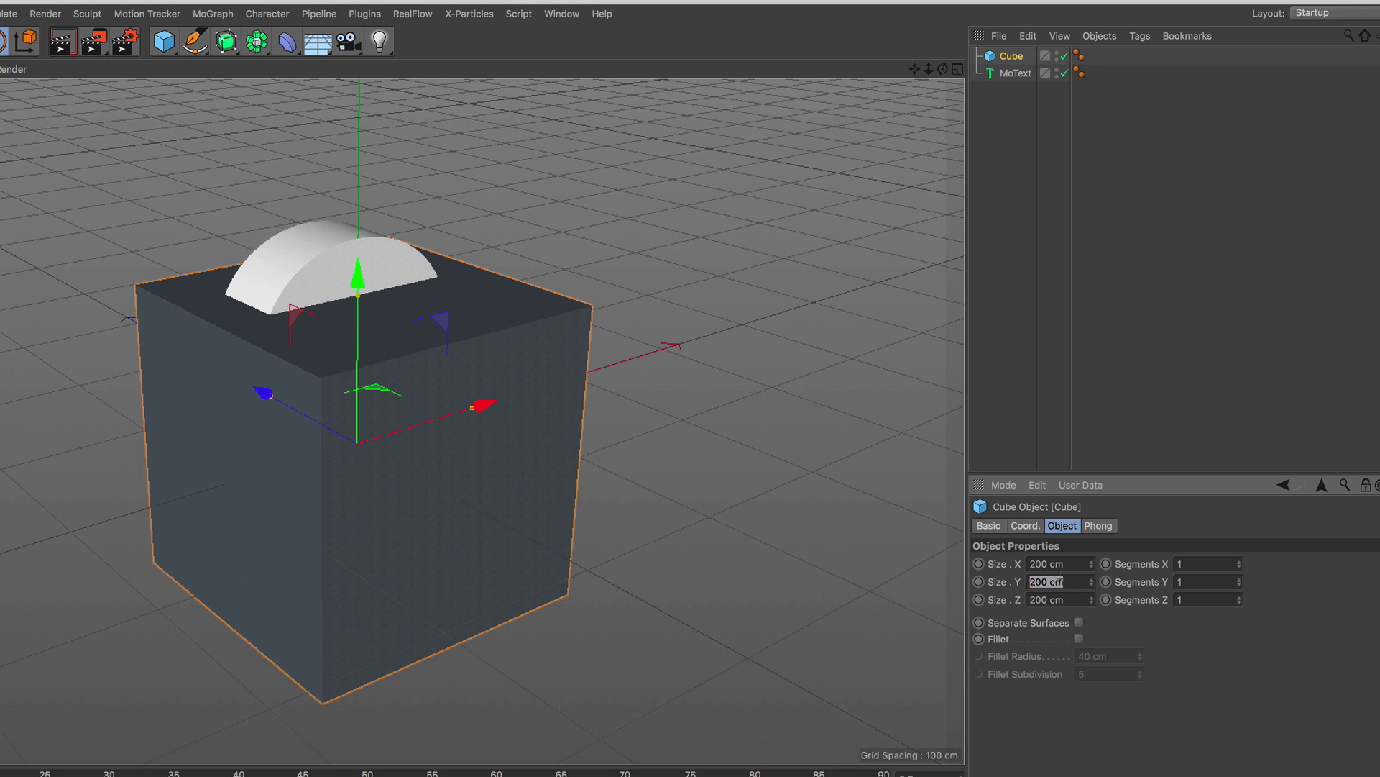
type("4")
key("Return")
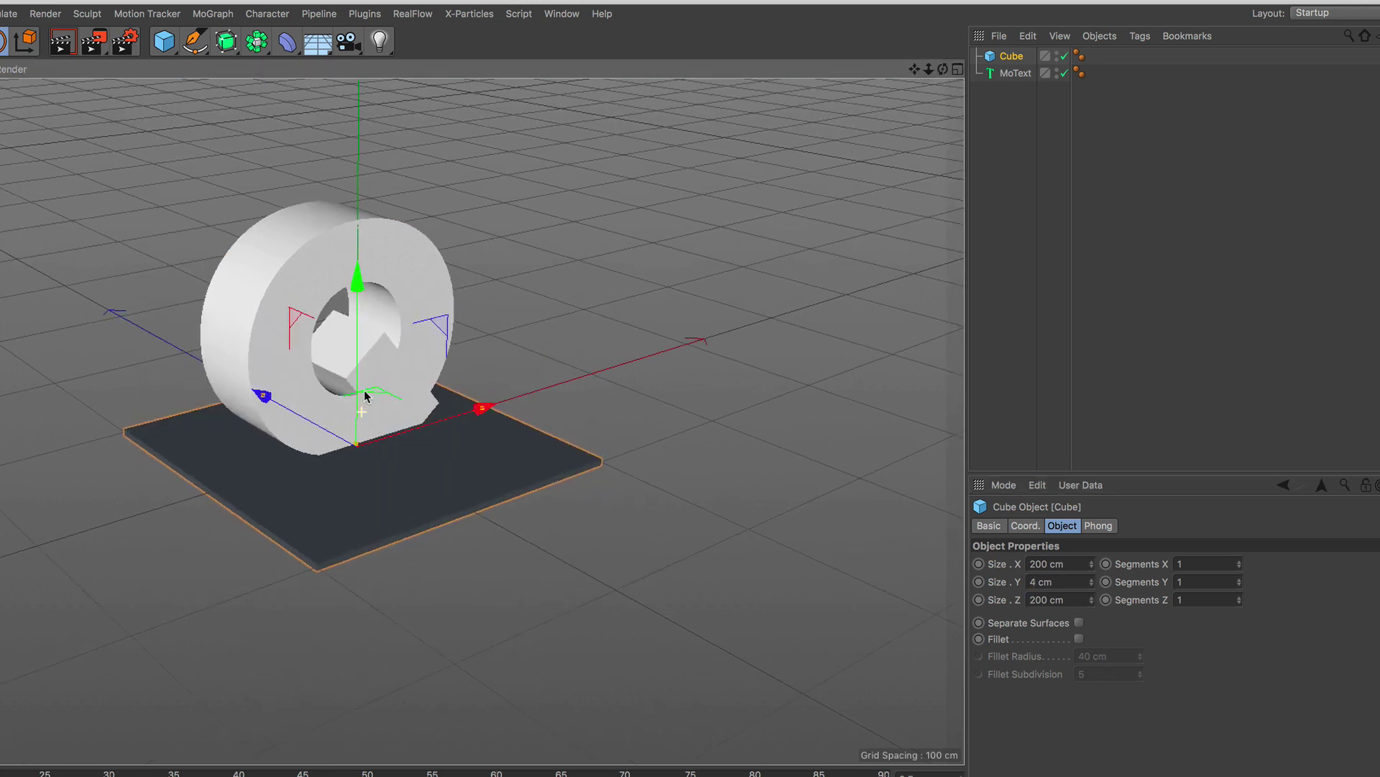
scroll(370, 367, "up", 3)
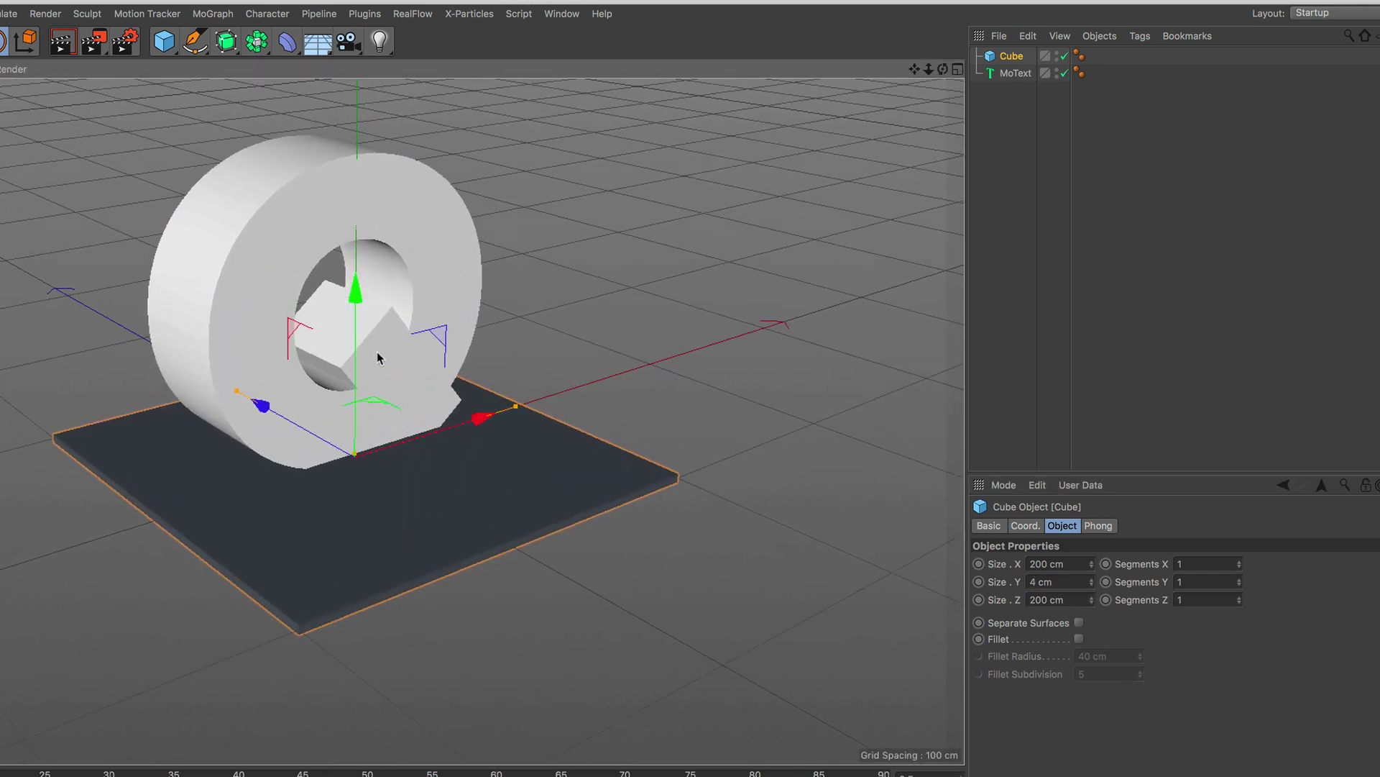
Step: Add a Cloner and place the thin cube inside it as the clone
left_click(214, 15)
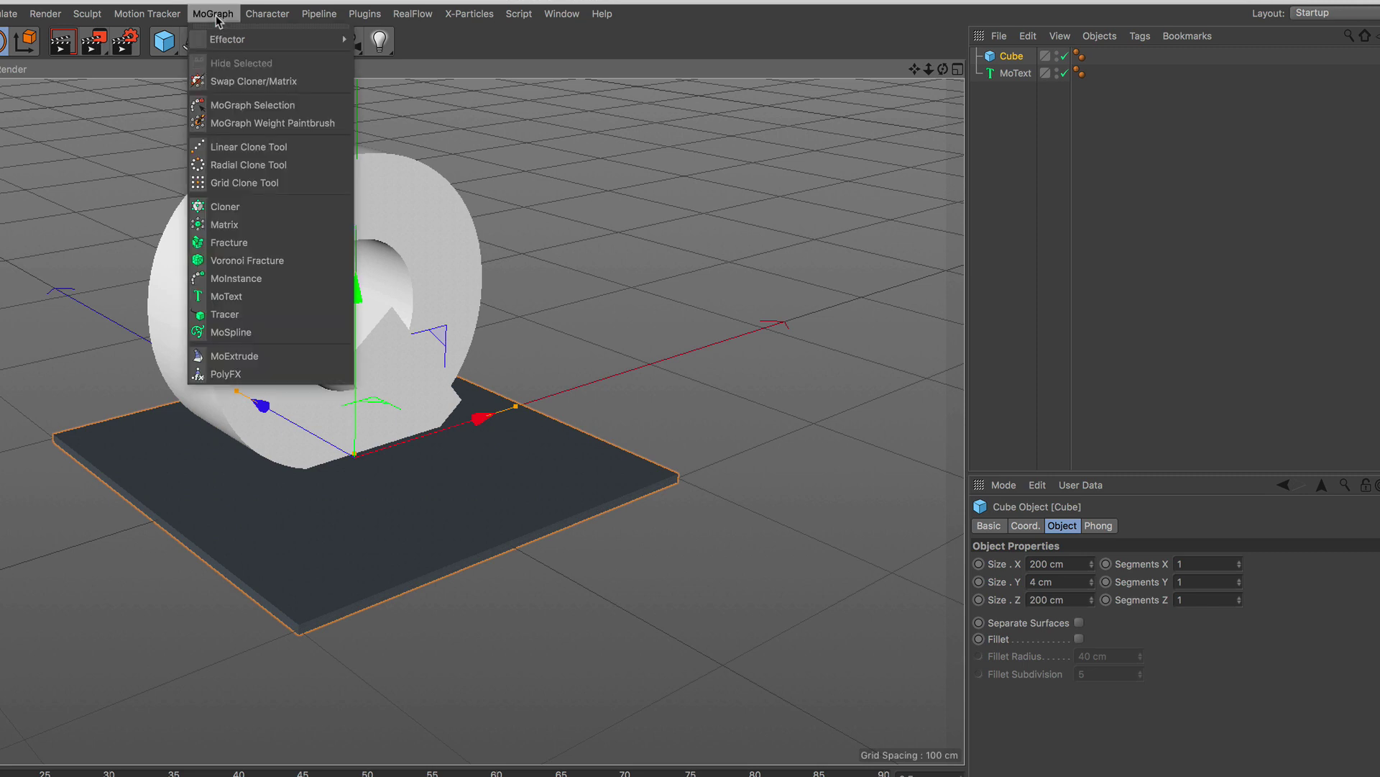
left_click(259, 207)
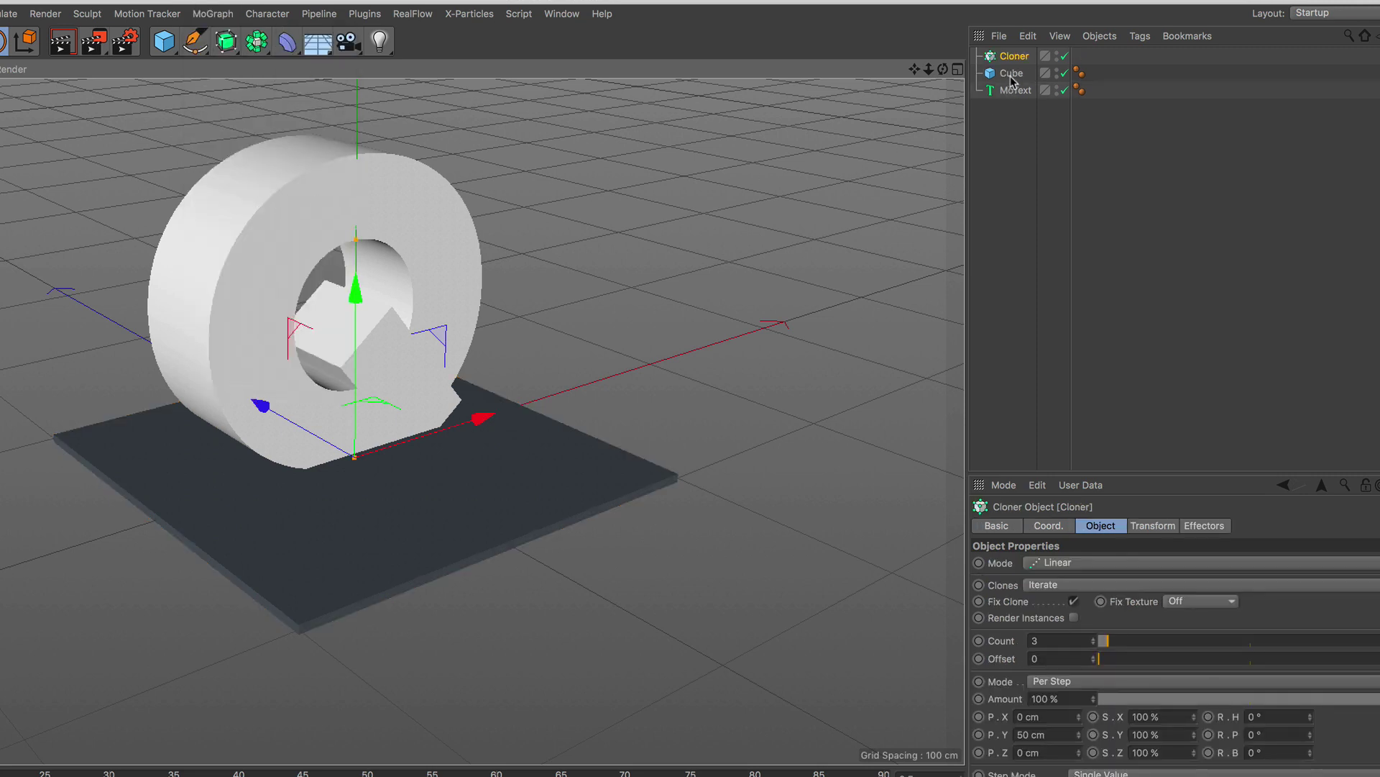
left_click_drag(1012, 81, 1021, 59)
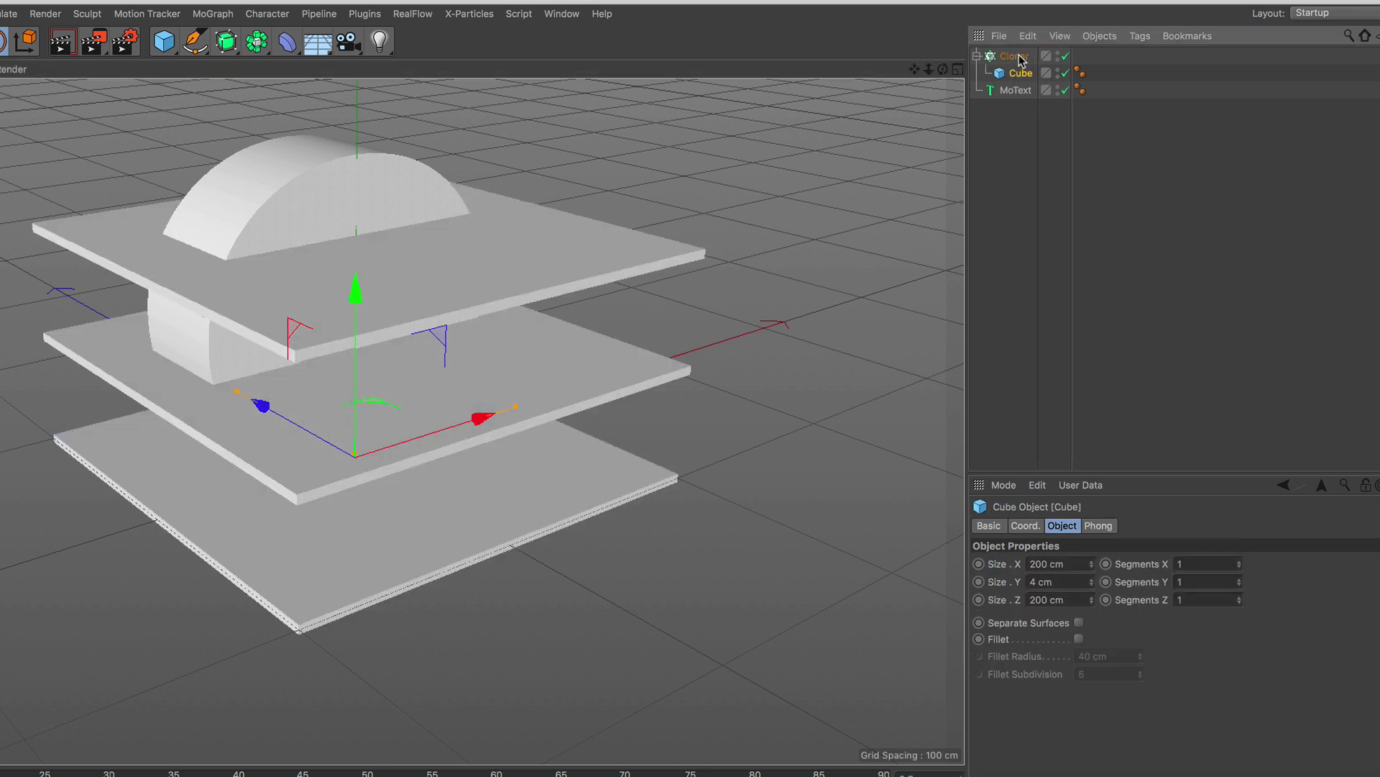
left_click(1020, 58)
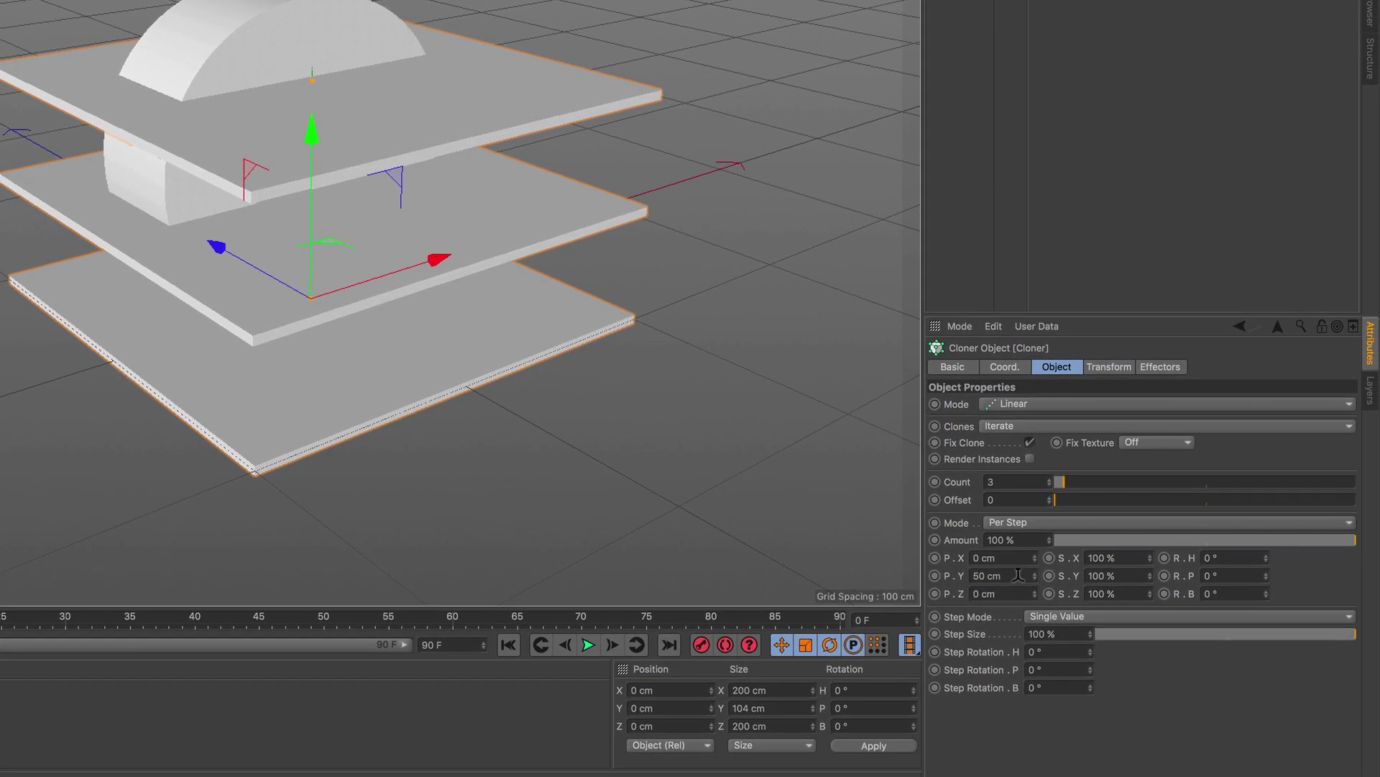
Step: Set the Cloner's P.Y spacing to 5 cm and its count to 31
left_click(972, 576)
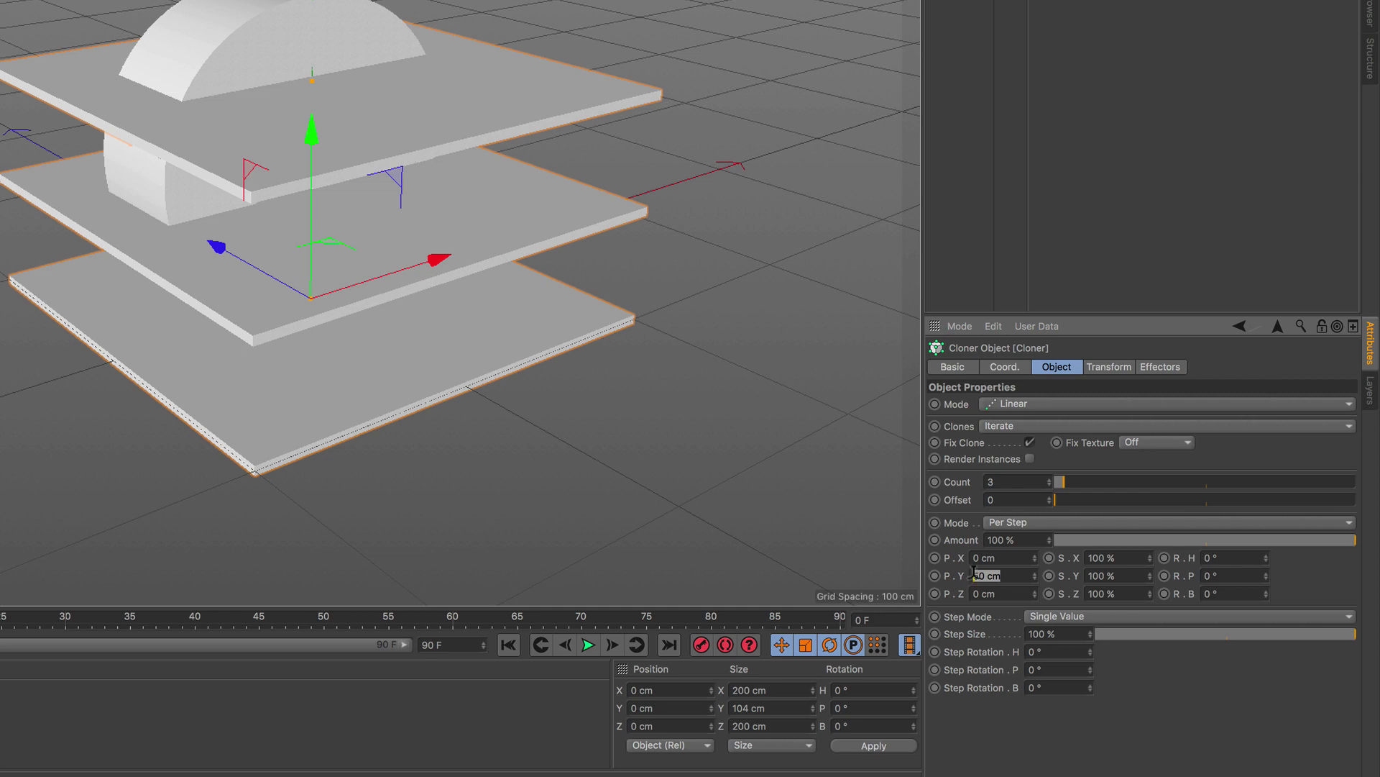
type("5")
key("Return")
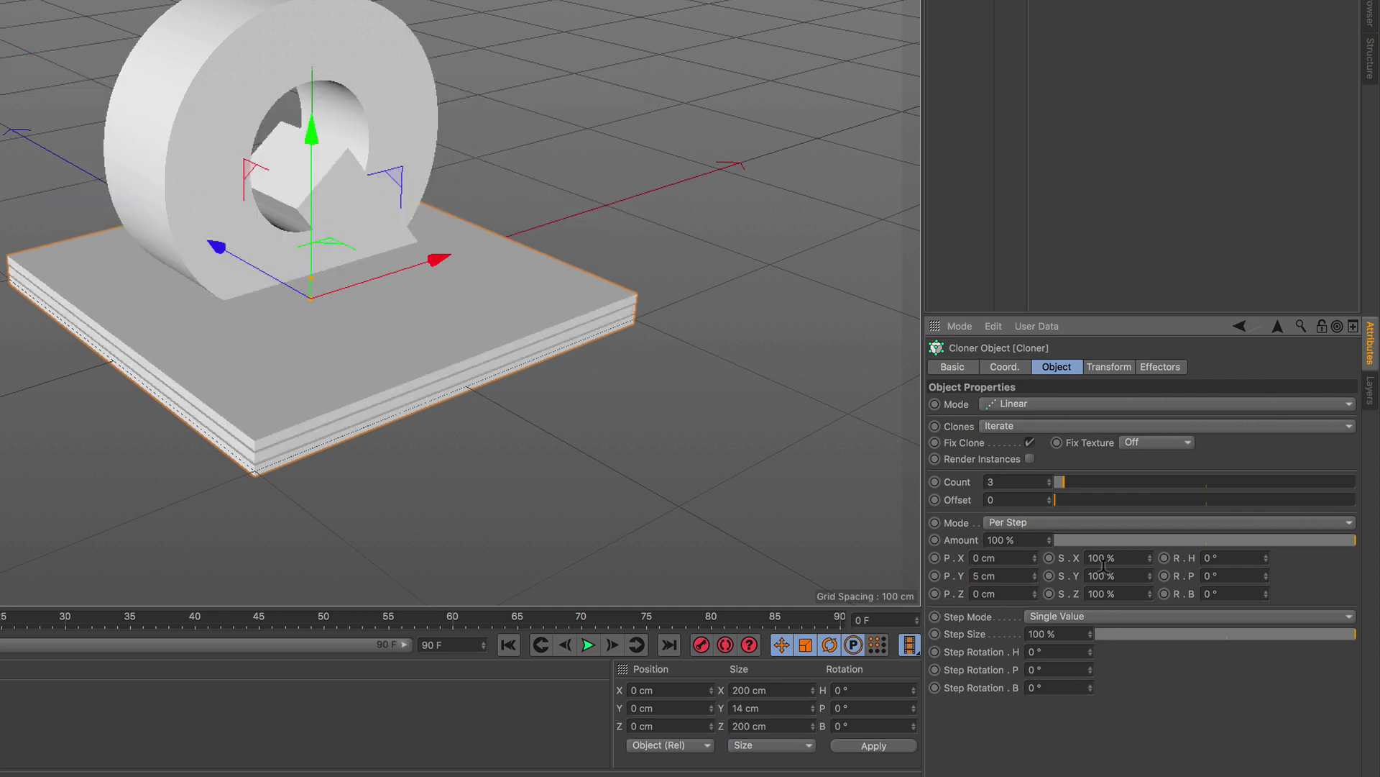
left_click_drag(1060, 482, 1101, 481)
left_click_drag(1101, 555, 1149, 552)
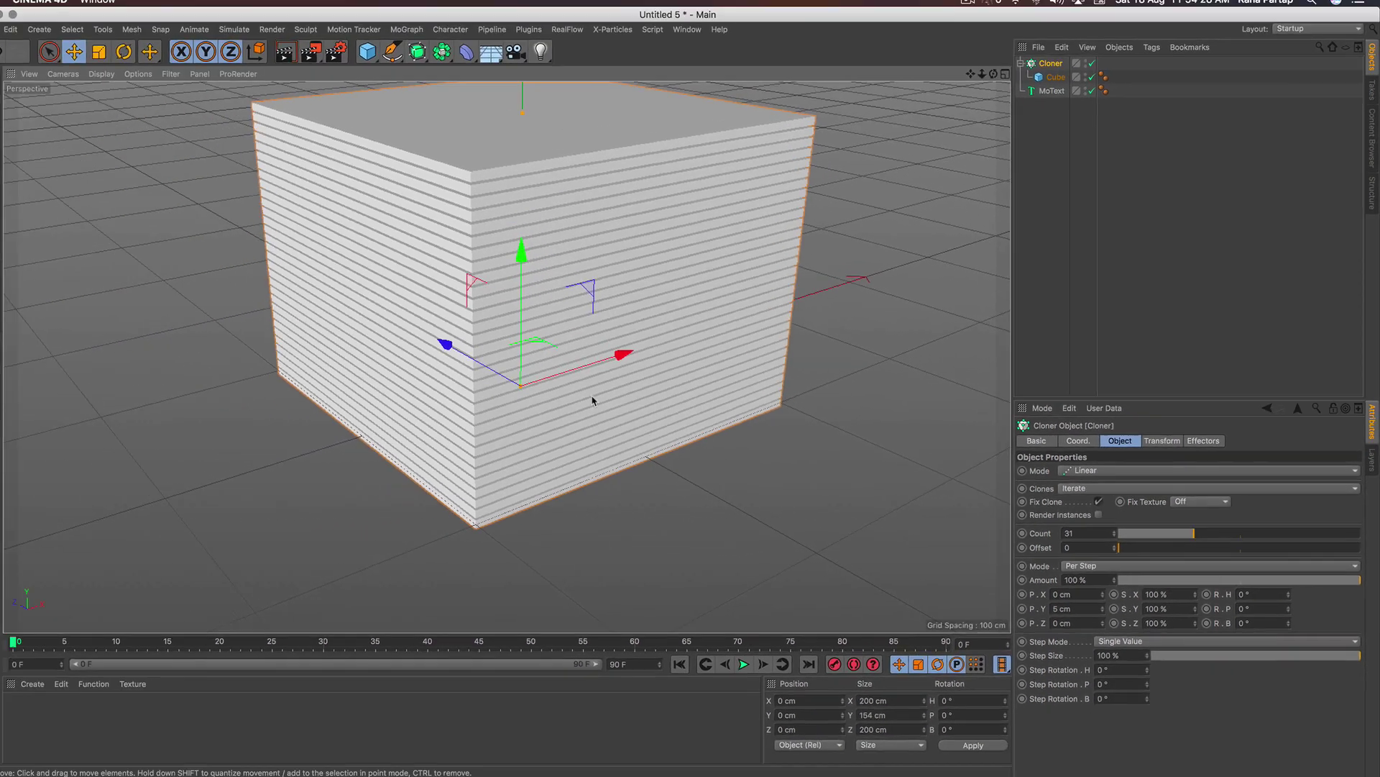
scroll(601, 332, "up", 2)
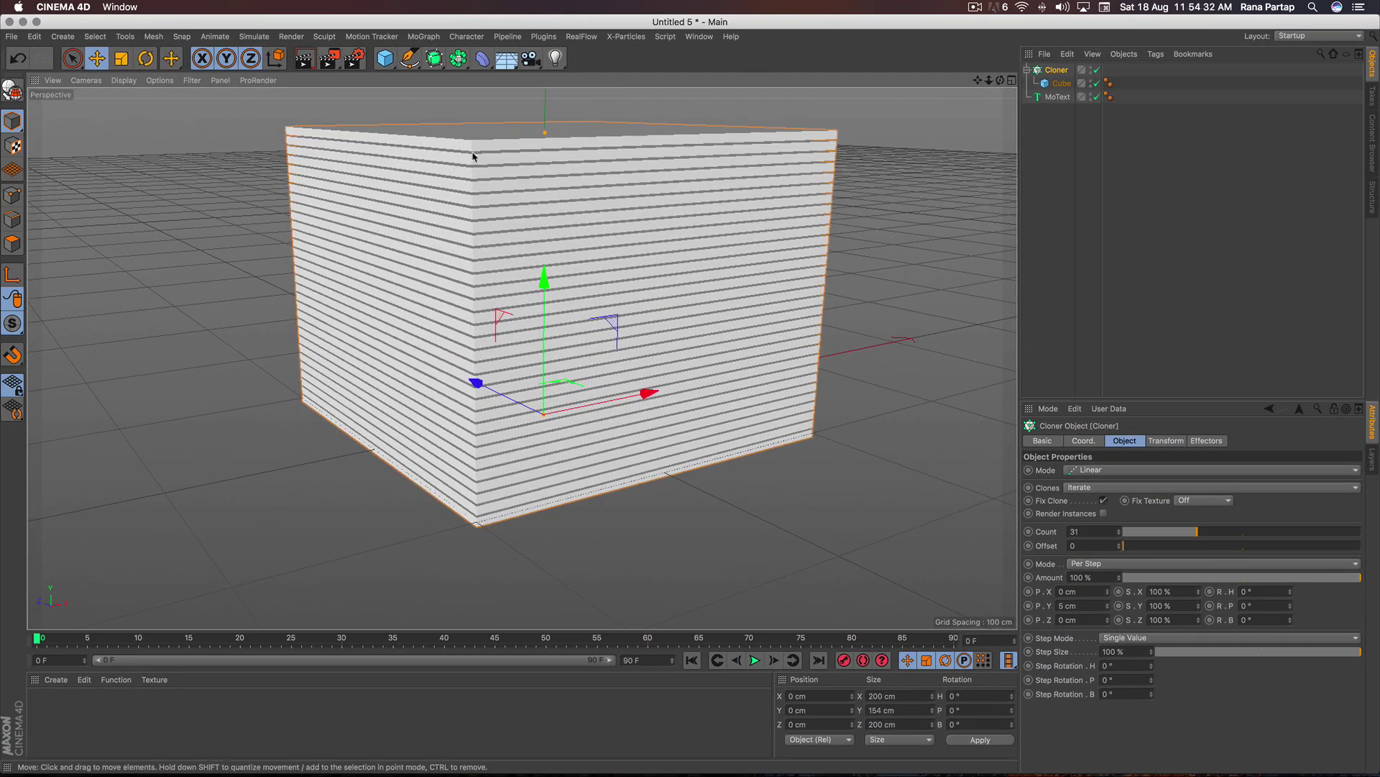
Step: Add a Boole and put the Q text inside it to cut the slices
left_click(458, 58)
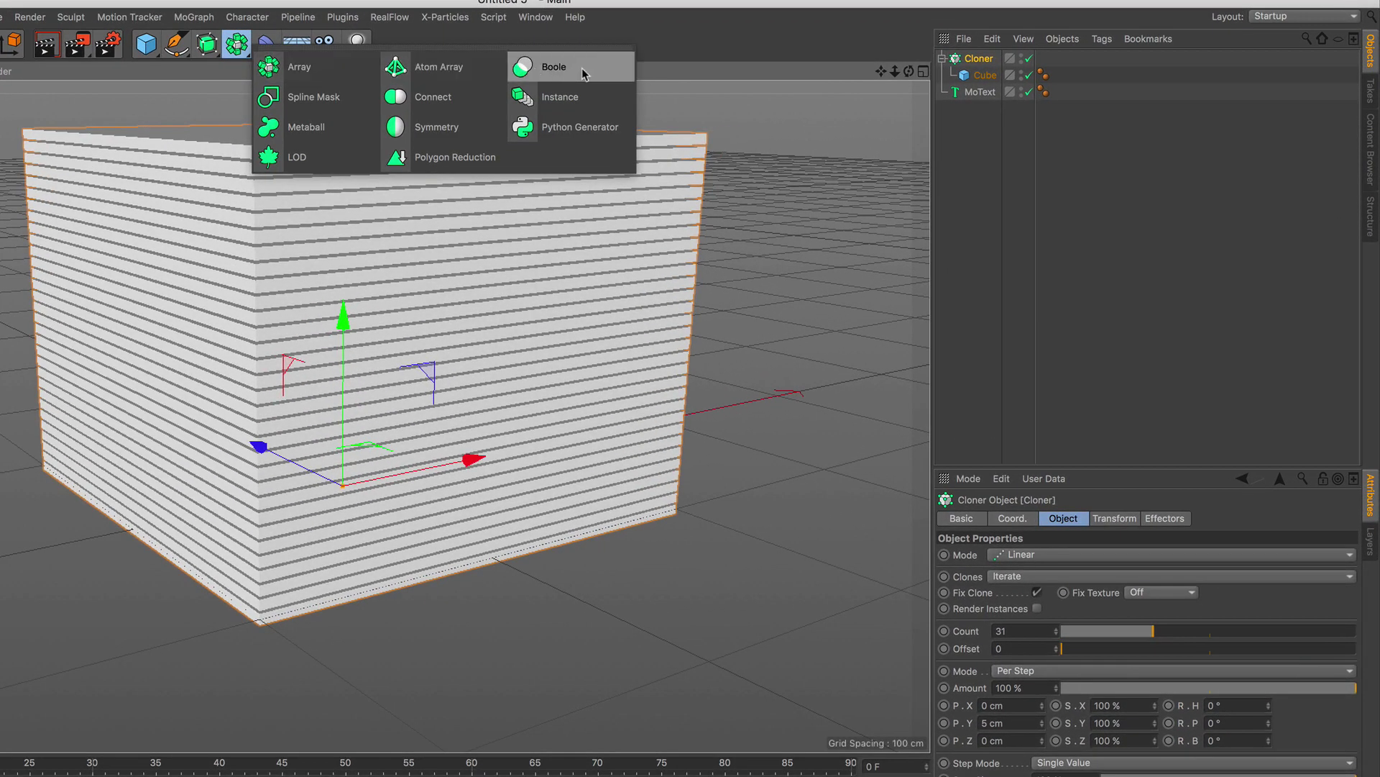
left_click(584, 74)
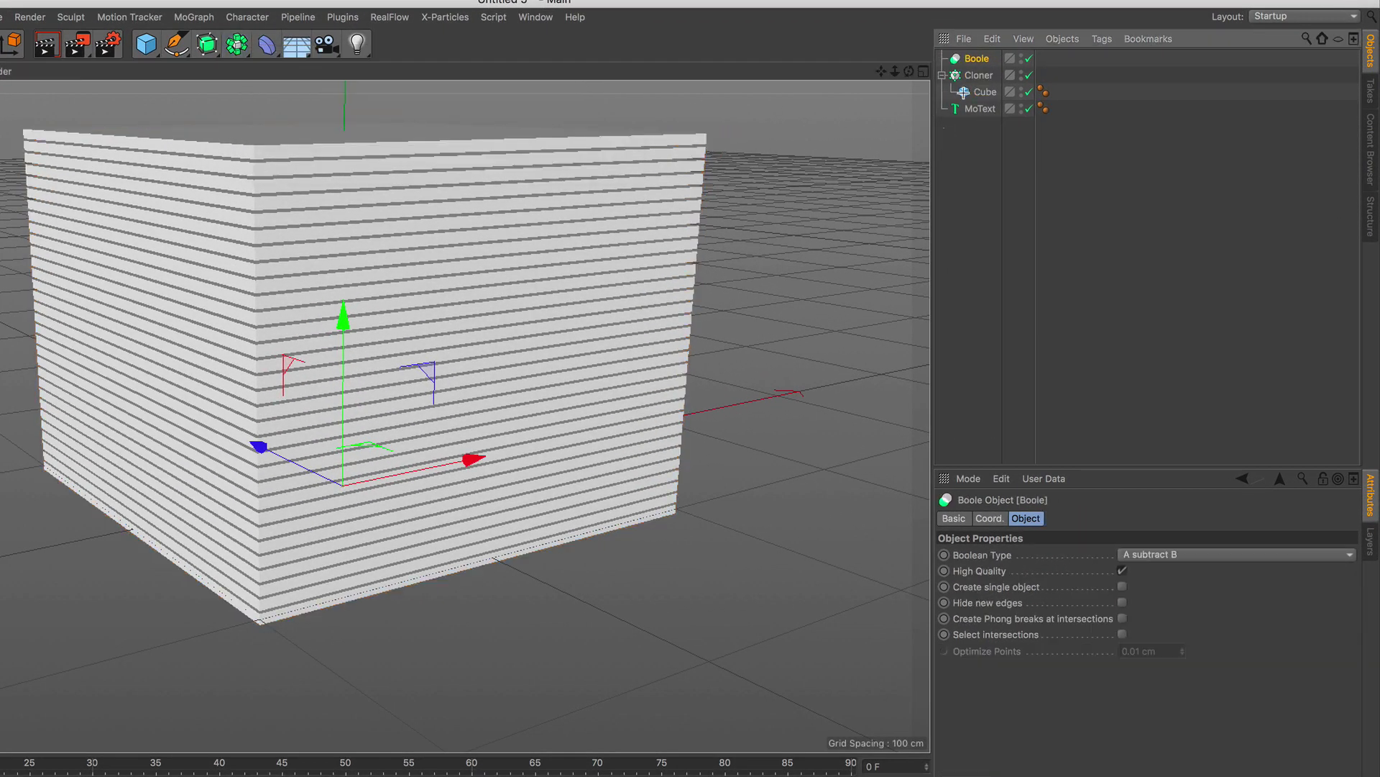
left_click_drag(944, 131, 978, 66)
left_click(976, 111)
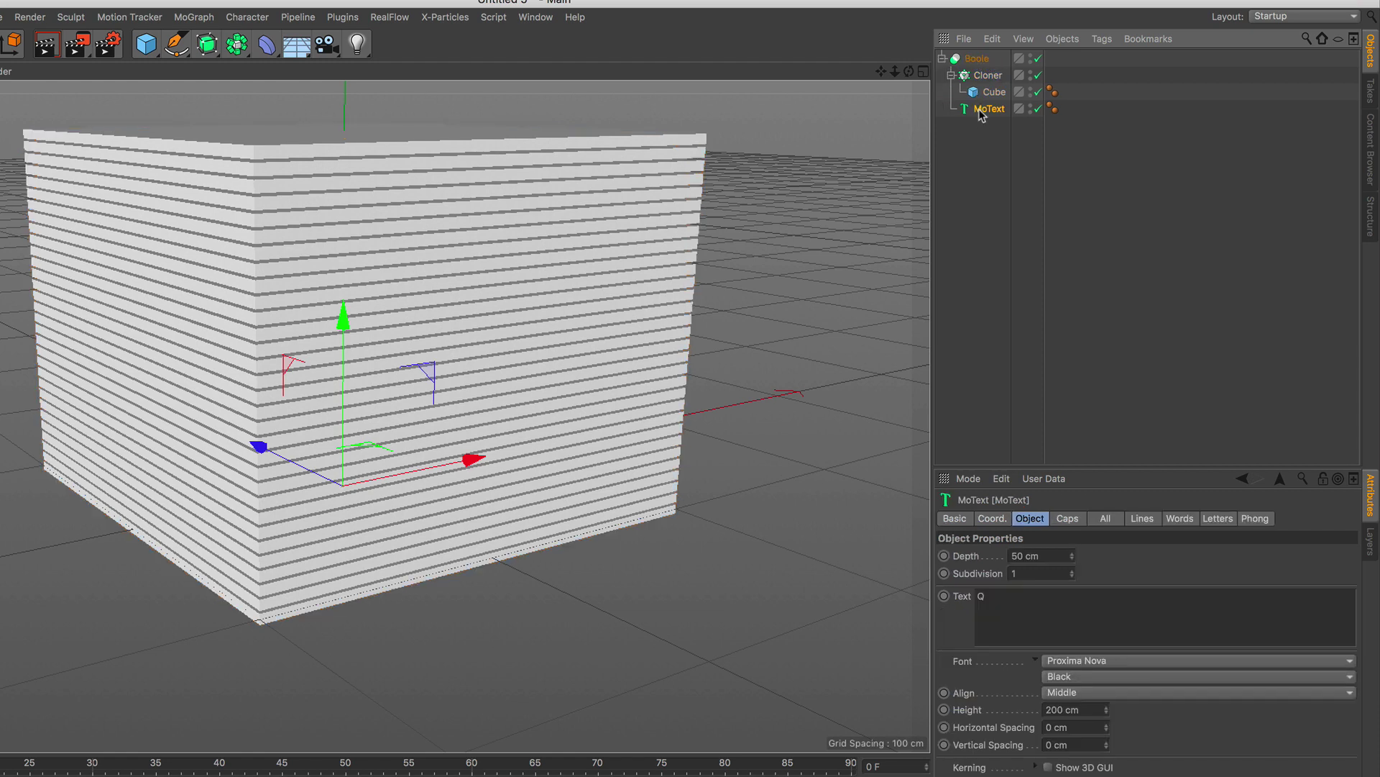
left_click_drag(981, 115, 980, 69)
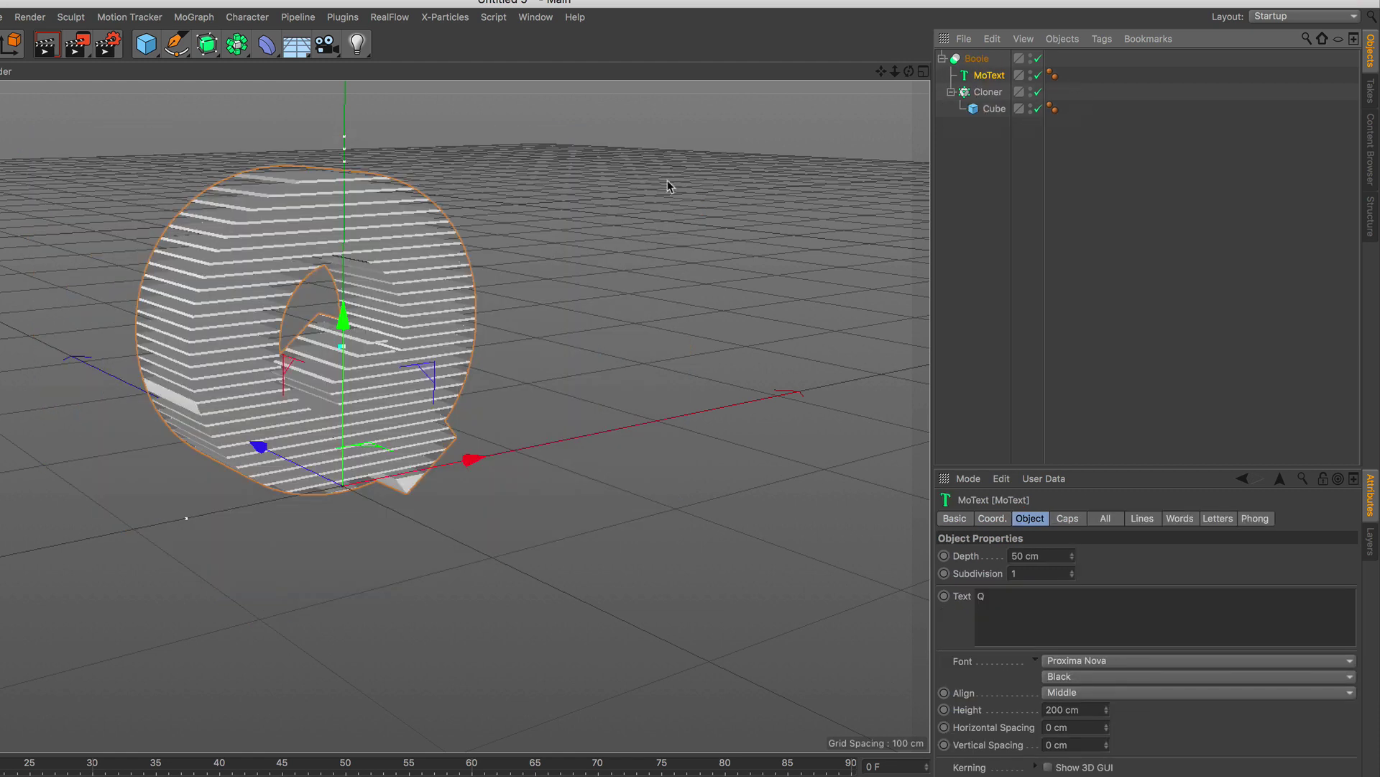
mouse_move(320, 334)
left_mouse_down("alt")
mouse_move(330, 299)
mouse_move(595, 289)
mouse_move(257, 320)
left_mouse_up("alt")
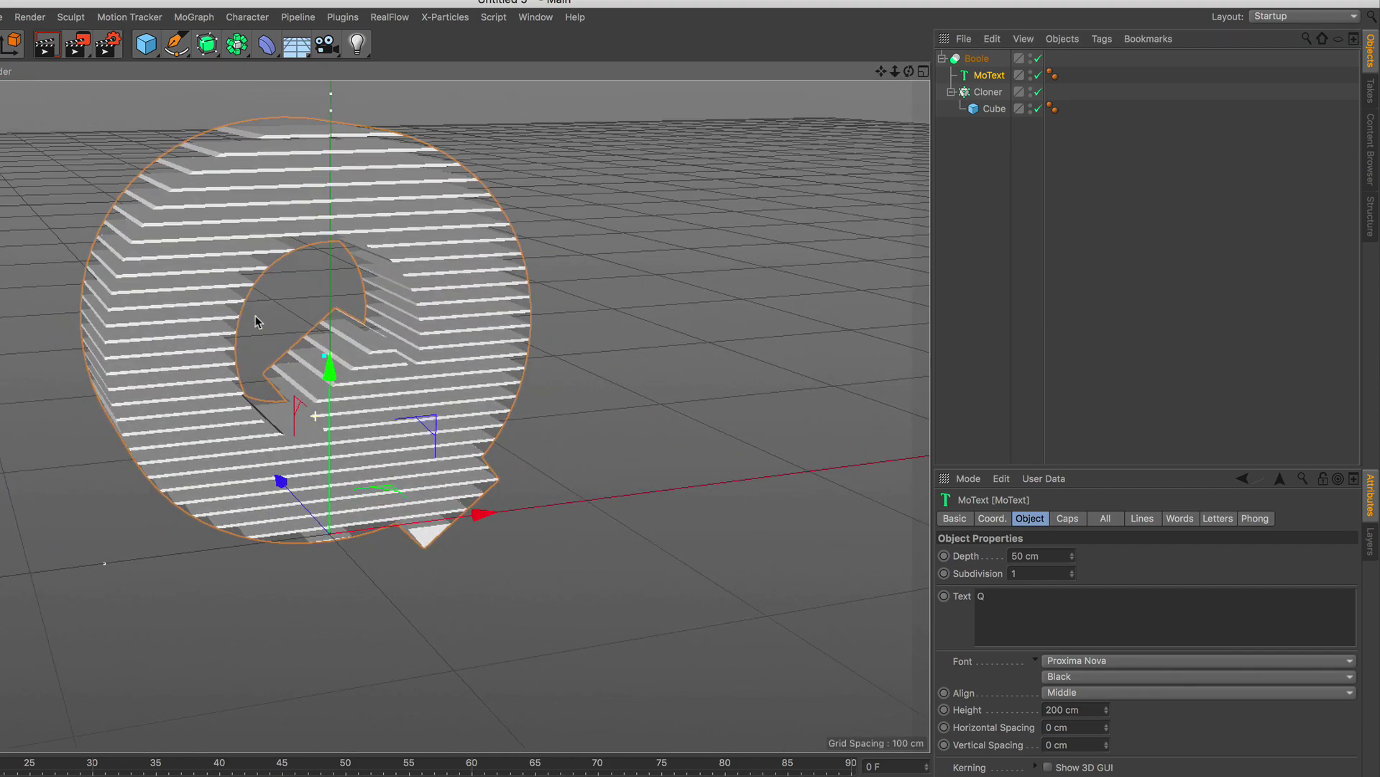
Step: Shift the cloned slices down, set spacing to 3 cm and count to 50
left_click(988, 91)
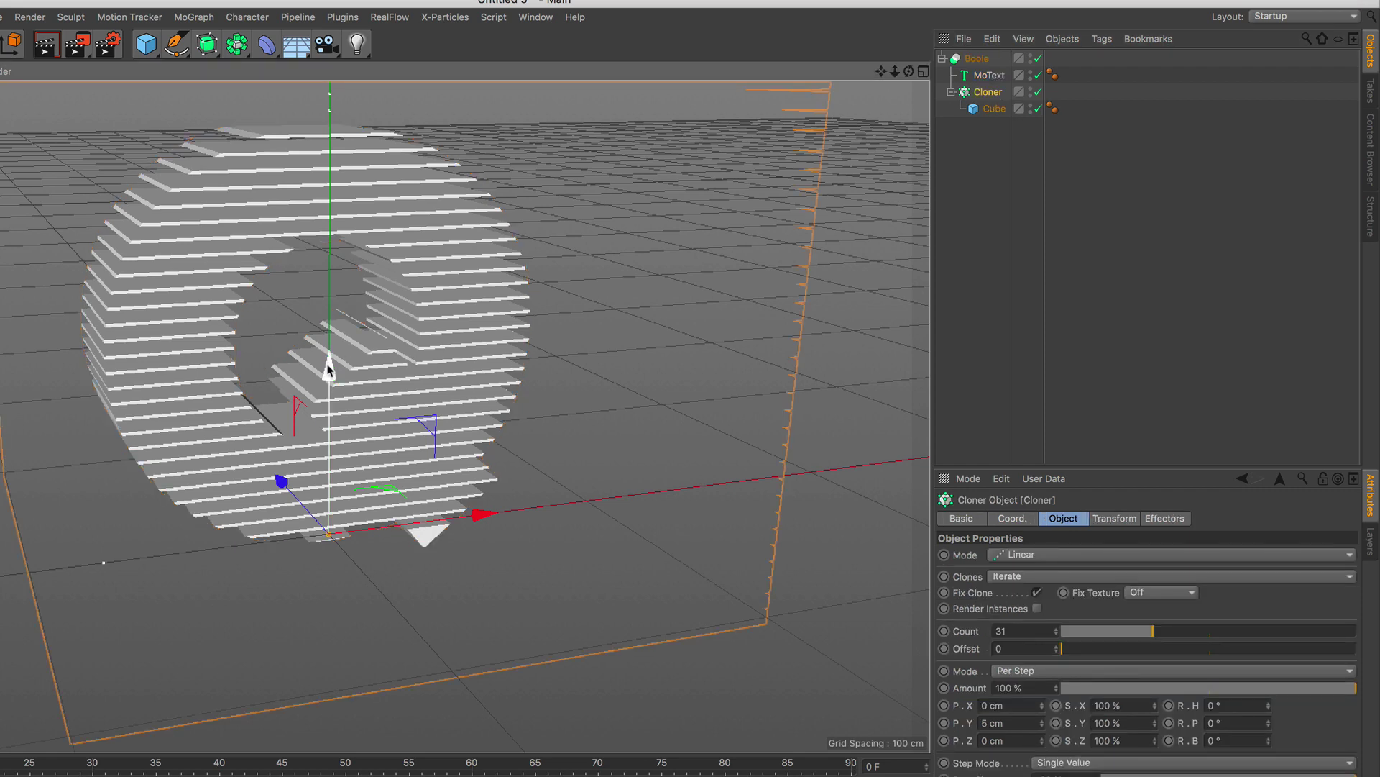
mouse_move(330, 363)
left_mouse_down()
mouse_move(328, 393)
mouse_move(352, 311)
mouse_move(358, 328)
left_mouse_up()
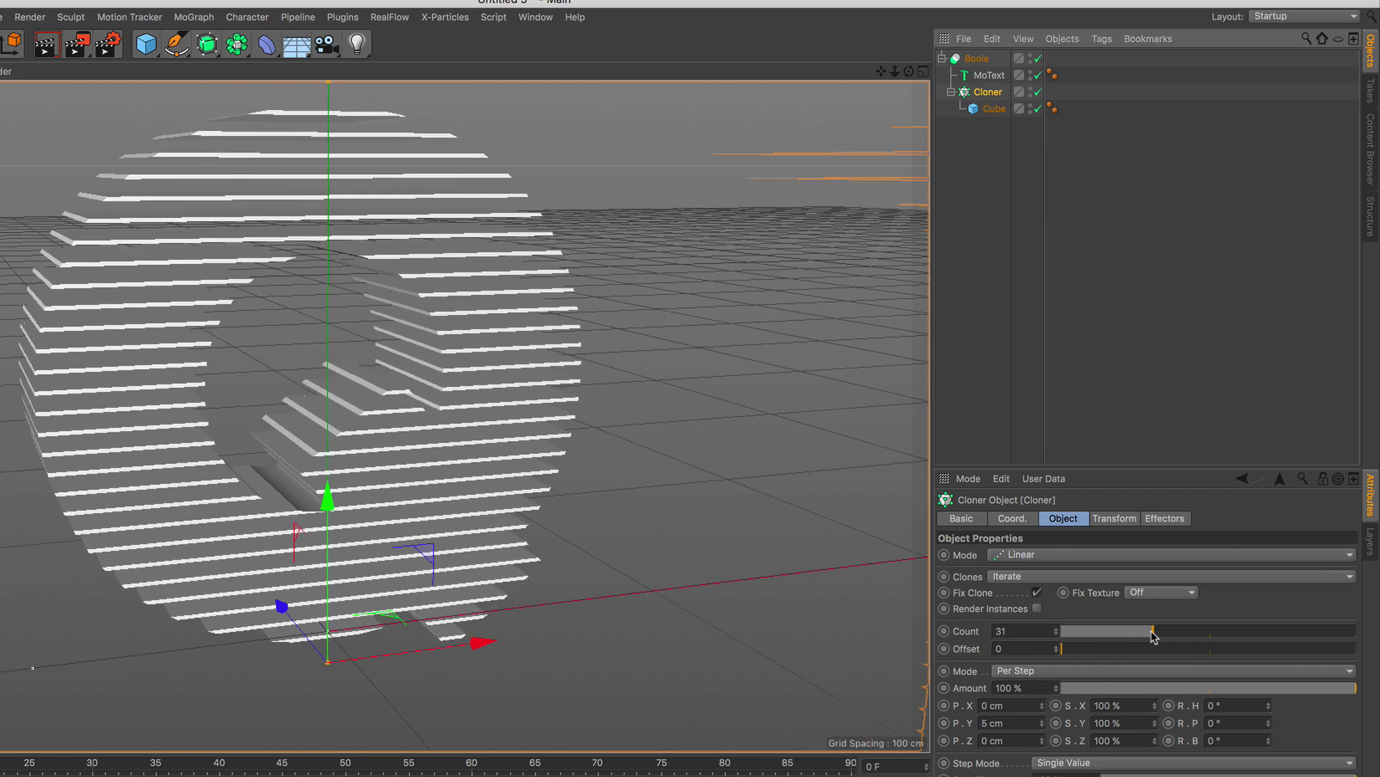
left_click_drag(1151, 631, 1157, 630)
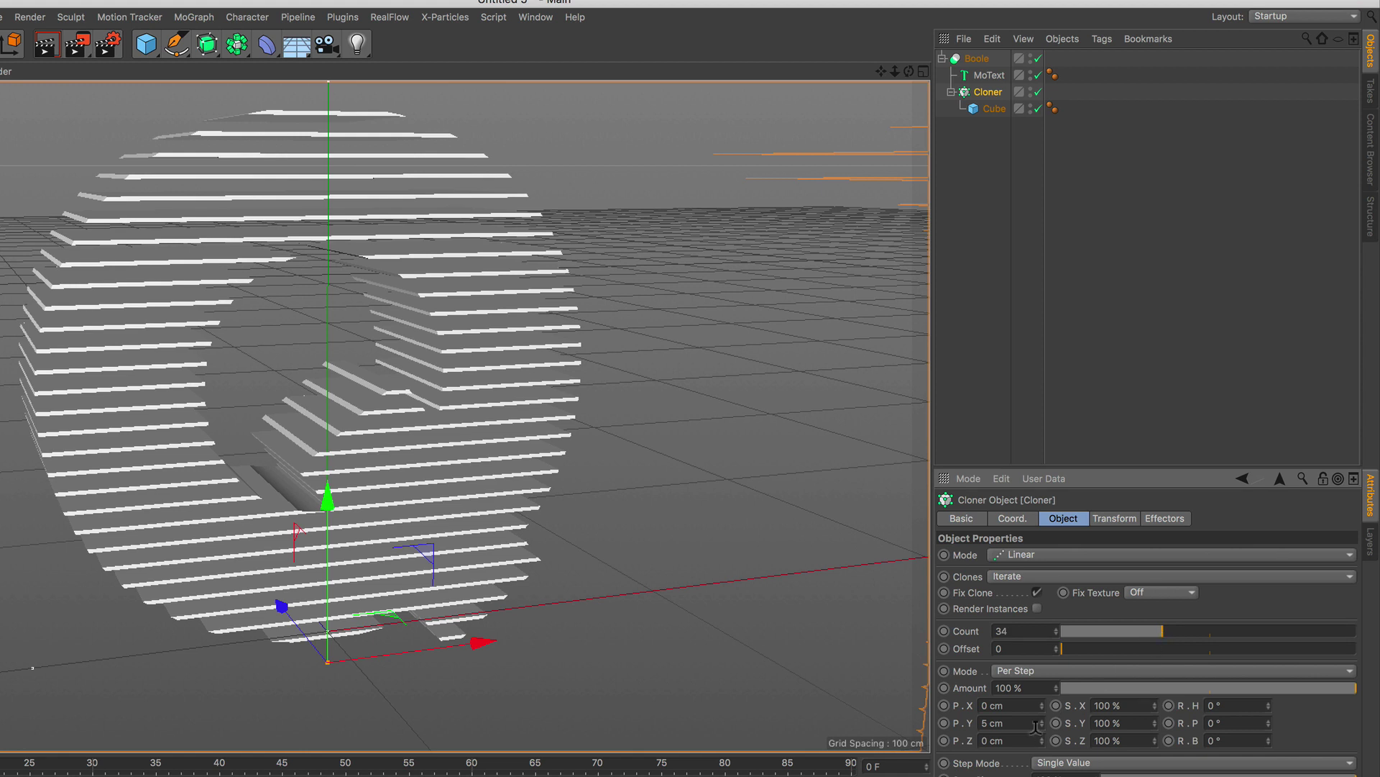
left_click_drag(1042, 725, 1041, 728)
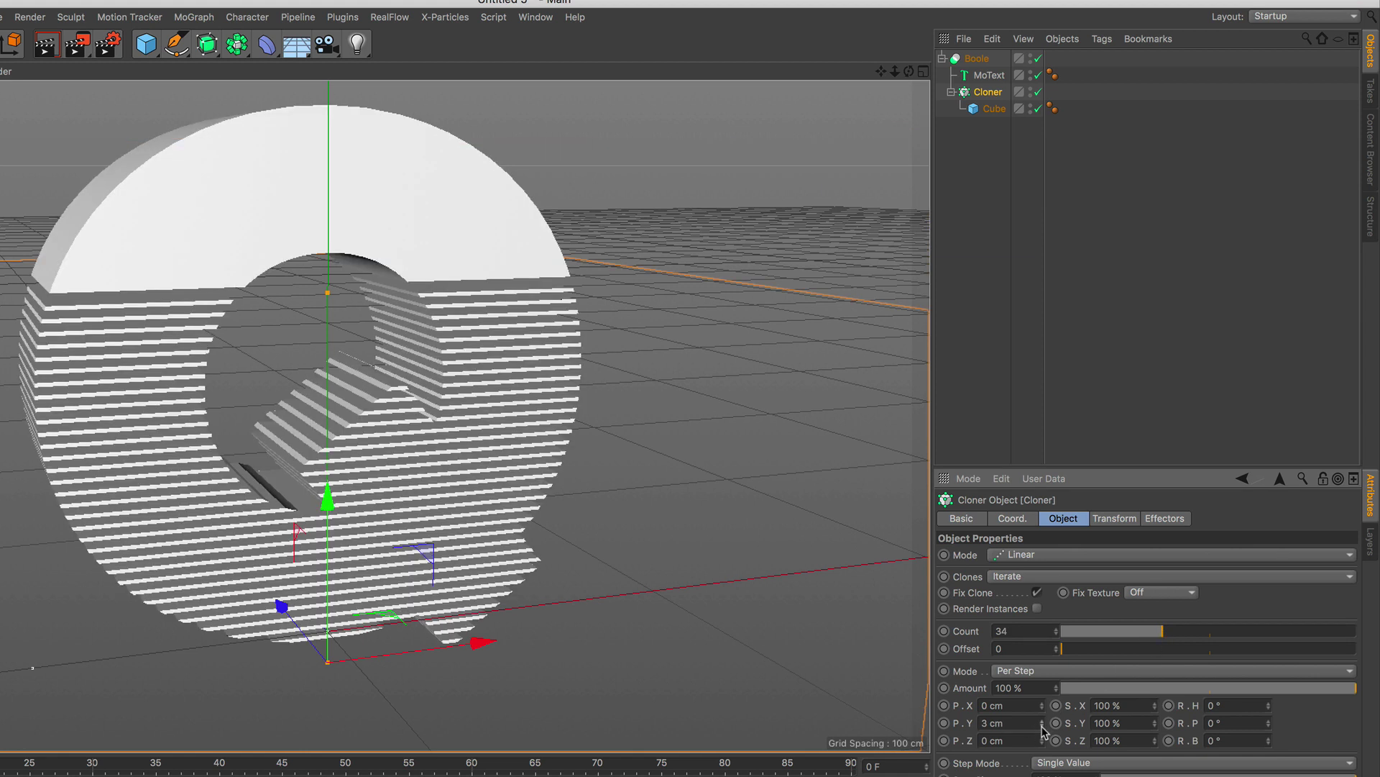
left_click_drag(1164, 632, 1210, 633)
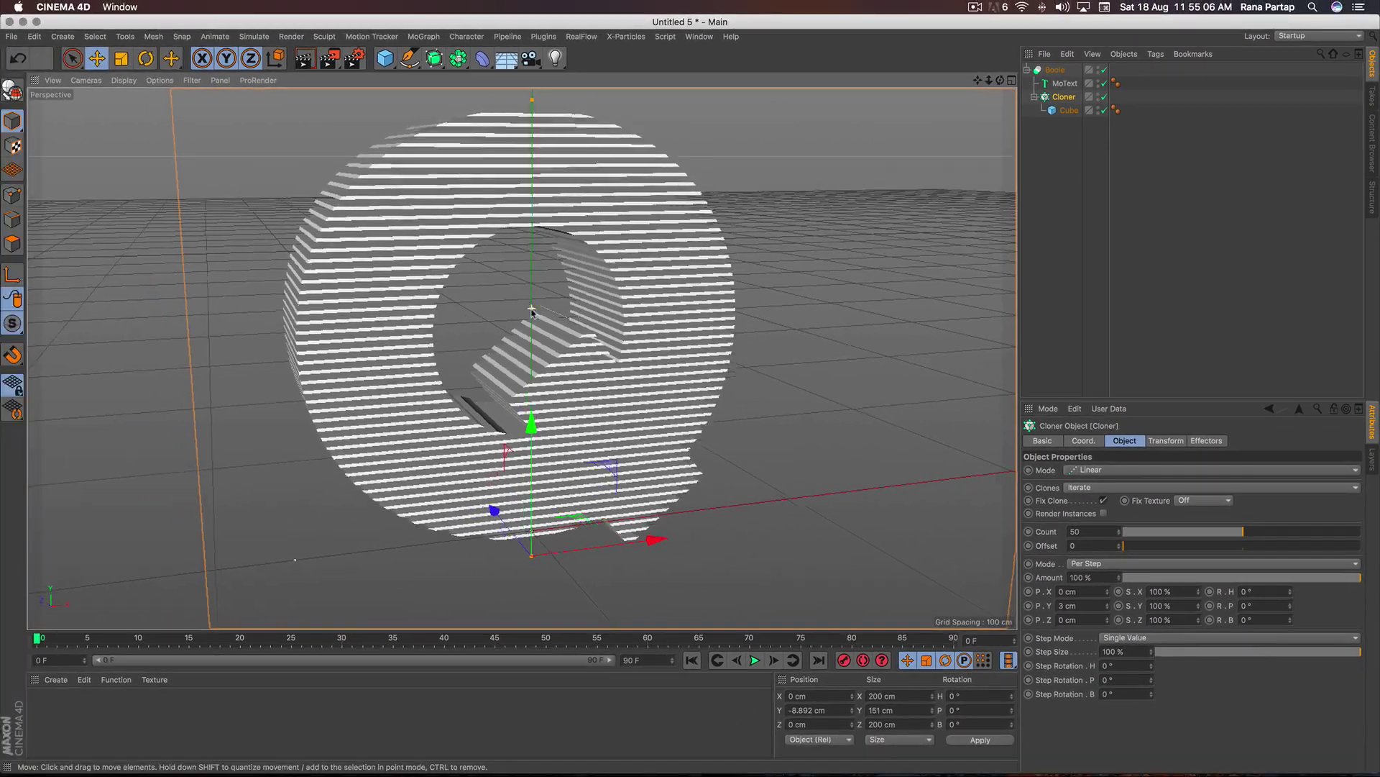
Step: Orbit and zoom to a frontal eye-level view of the sliced Q
mouse_move(546, 324)
left_mouse_down("alt")
mouse_move(726, 314)
mouse_move(503, 323)
mouse_move(599, 323)
mouse_move(484, 309)
left_mouse_up("alt")
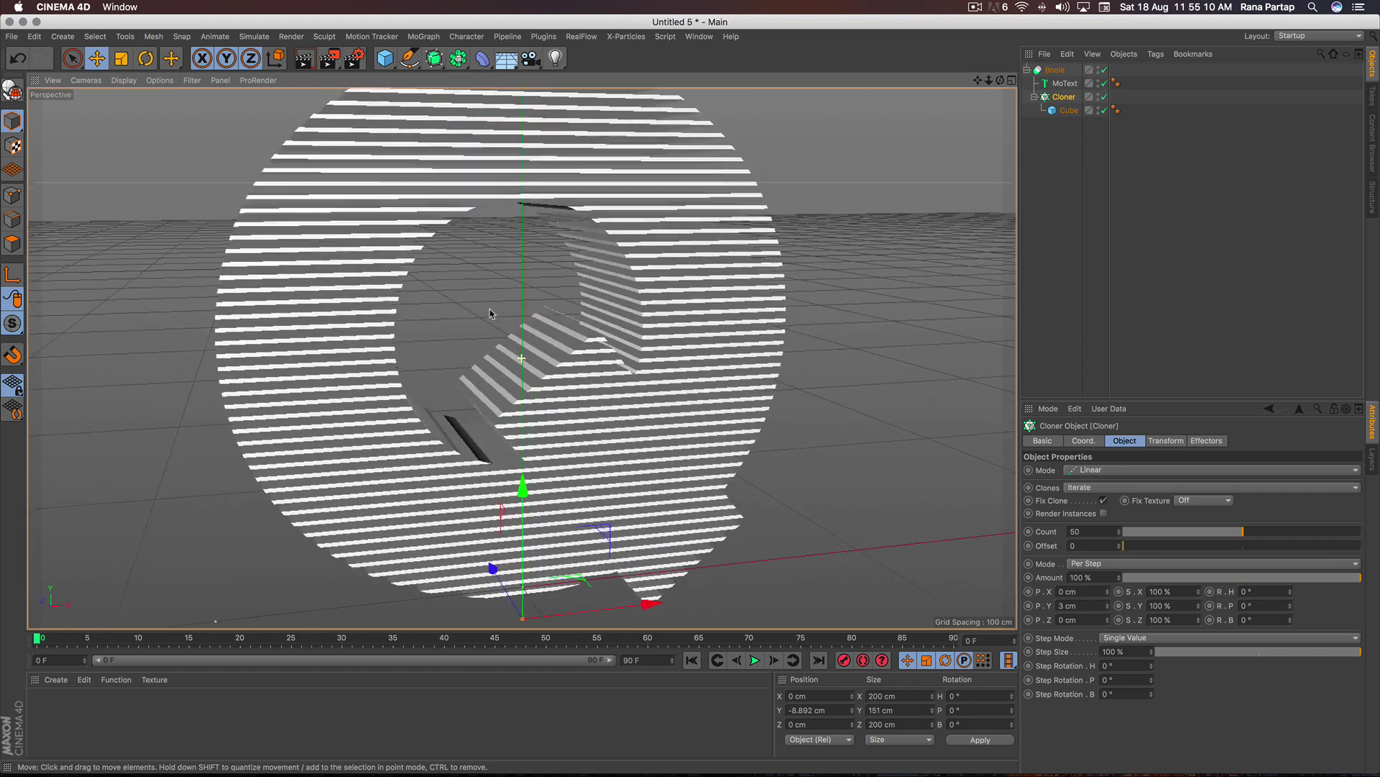
right_click_drag(481, 317, 485, 333, "alt")
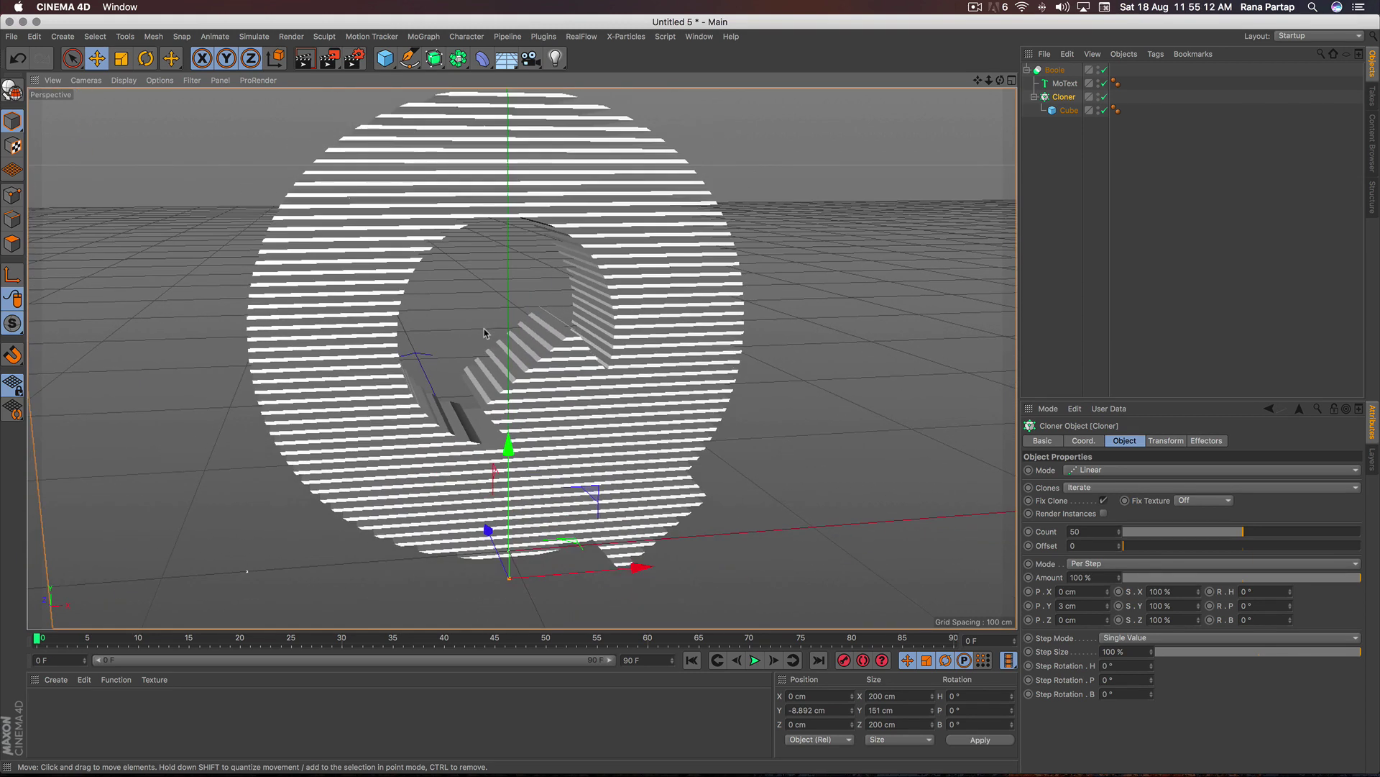
right_click_drag(761, 434, 546, 343, "alt")
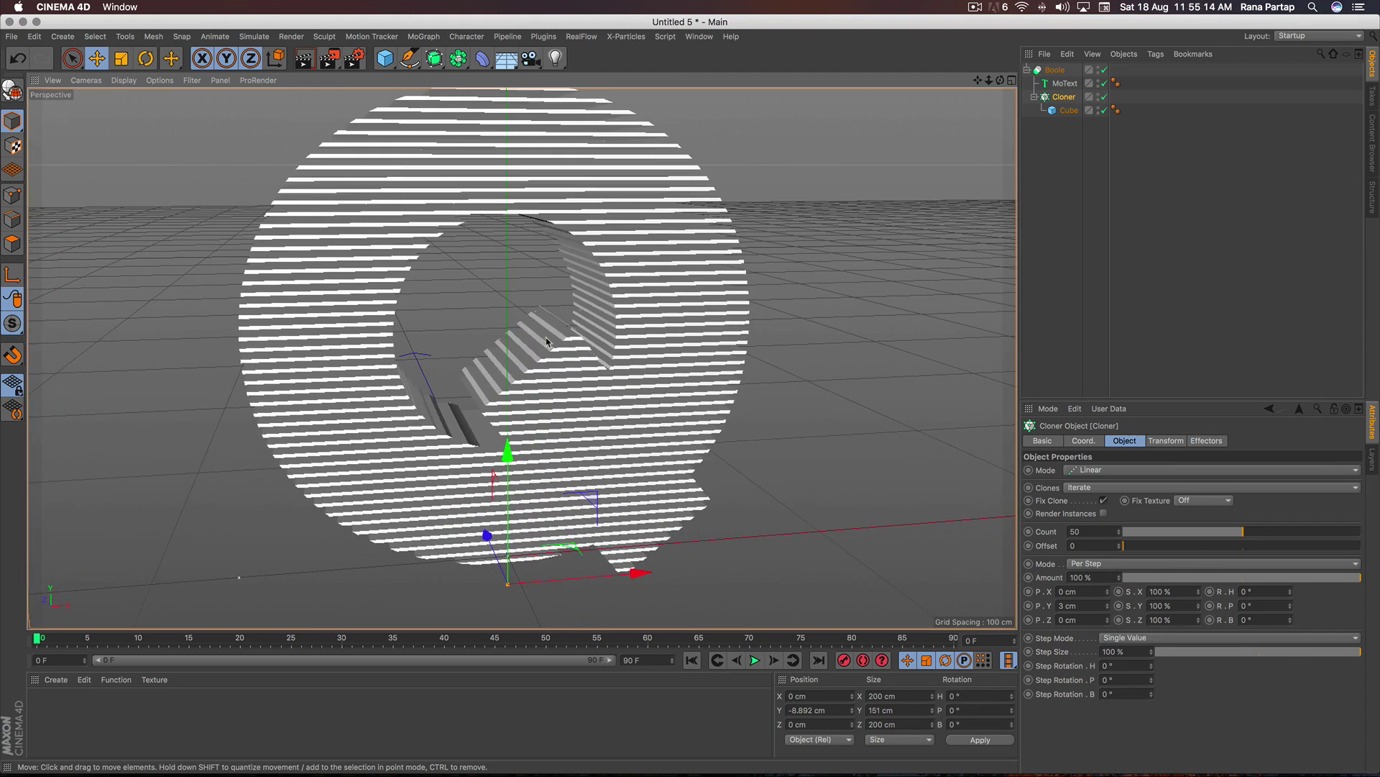
mouse_move(547, 341)
left_mouse_down("alt")
mouse_move(527, 363)
mouse_move(551, 356)
left_mouse_up("alt")
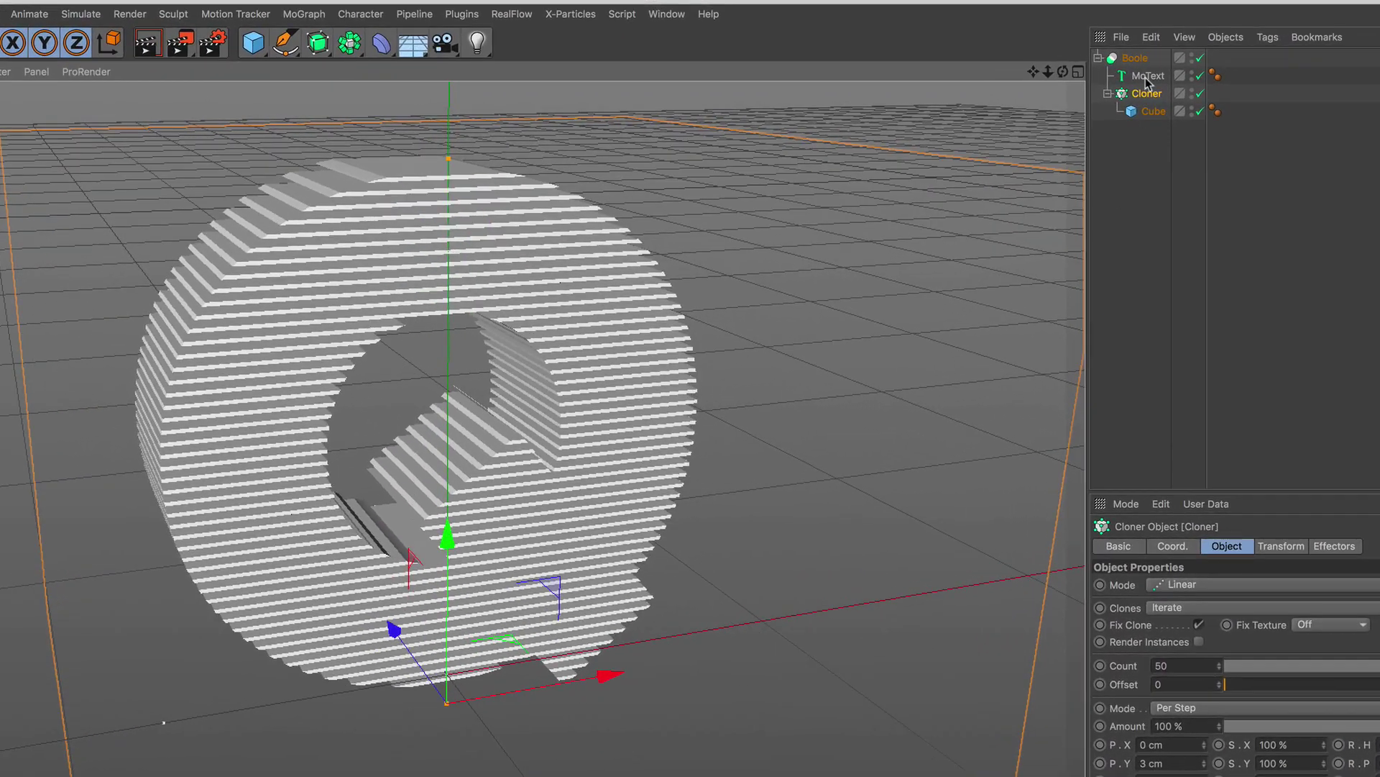
left_click_drag(1063, 84, 1067, 131)
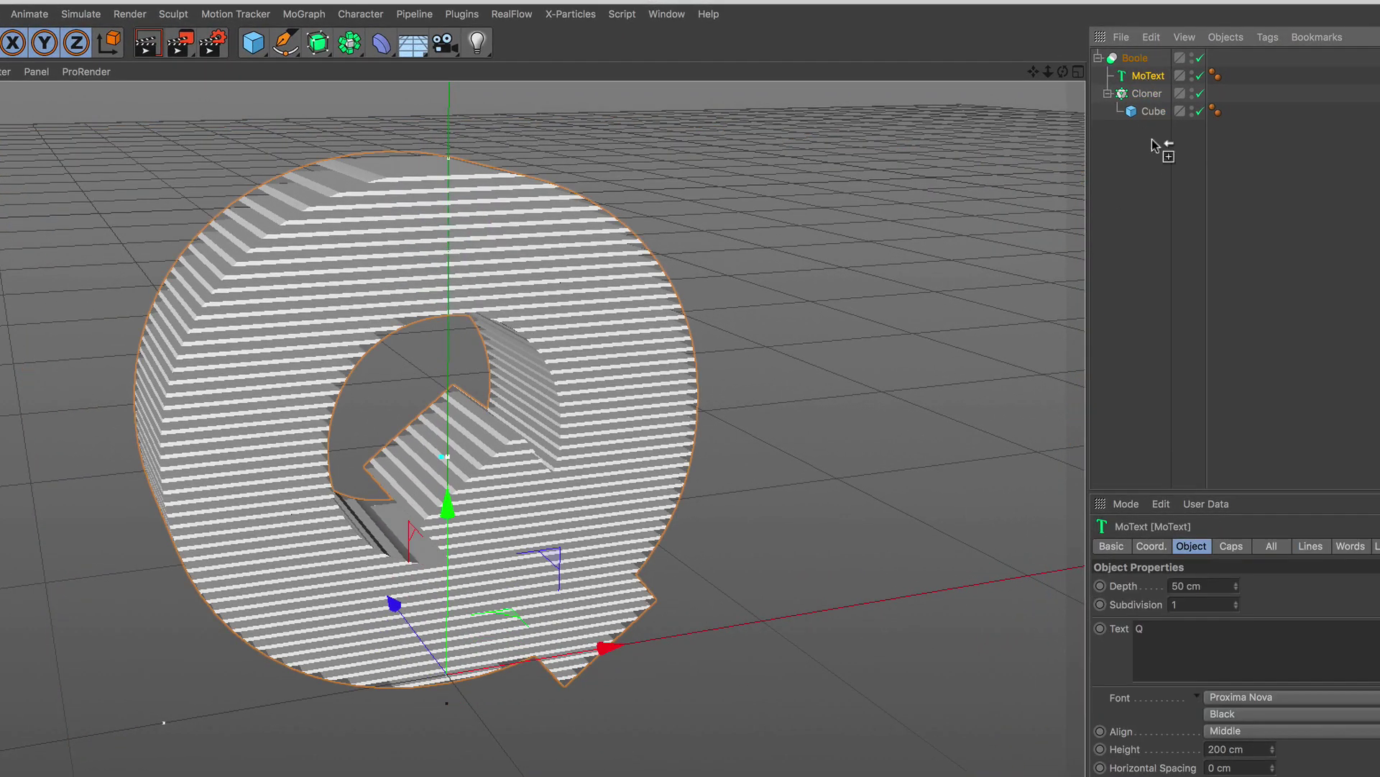
Step: Copy MoText to the root, make it editable, and pull its Q spline out to the root
left_click_drag(1151, 140, 1151, 142, "ctrl")
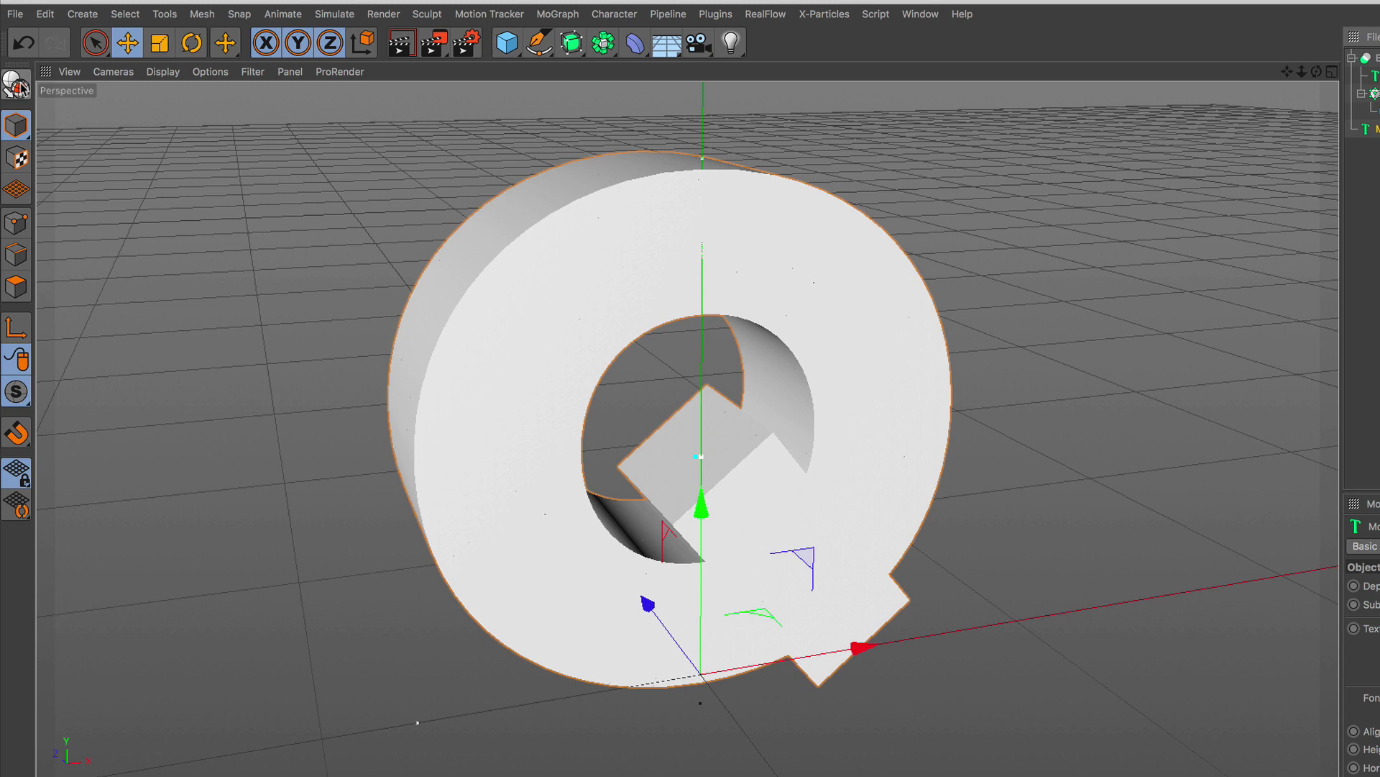
left_click(17, 84)
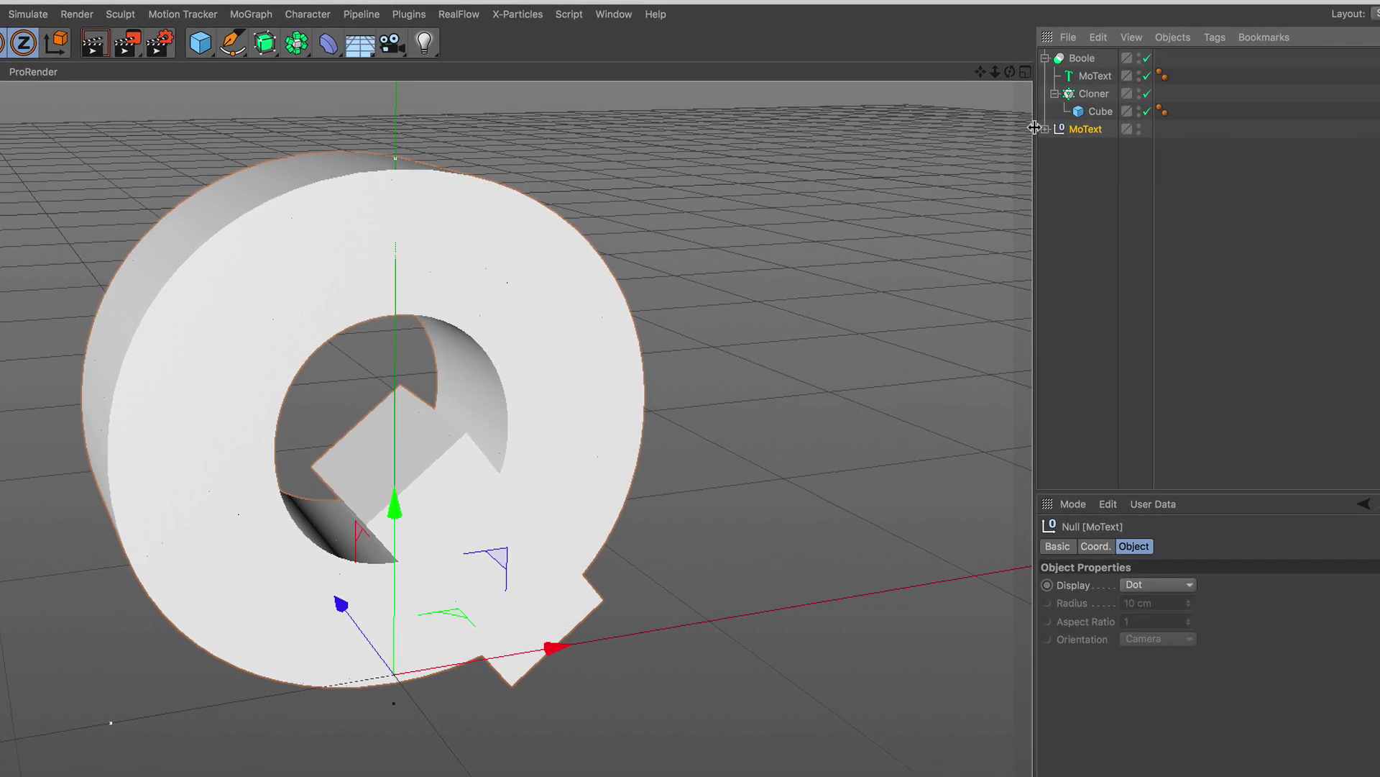
left_click(1045, 129)
left_click(1055, 146)
left_click(1073, 182)
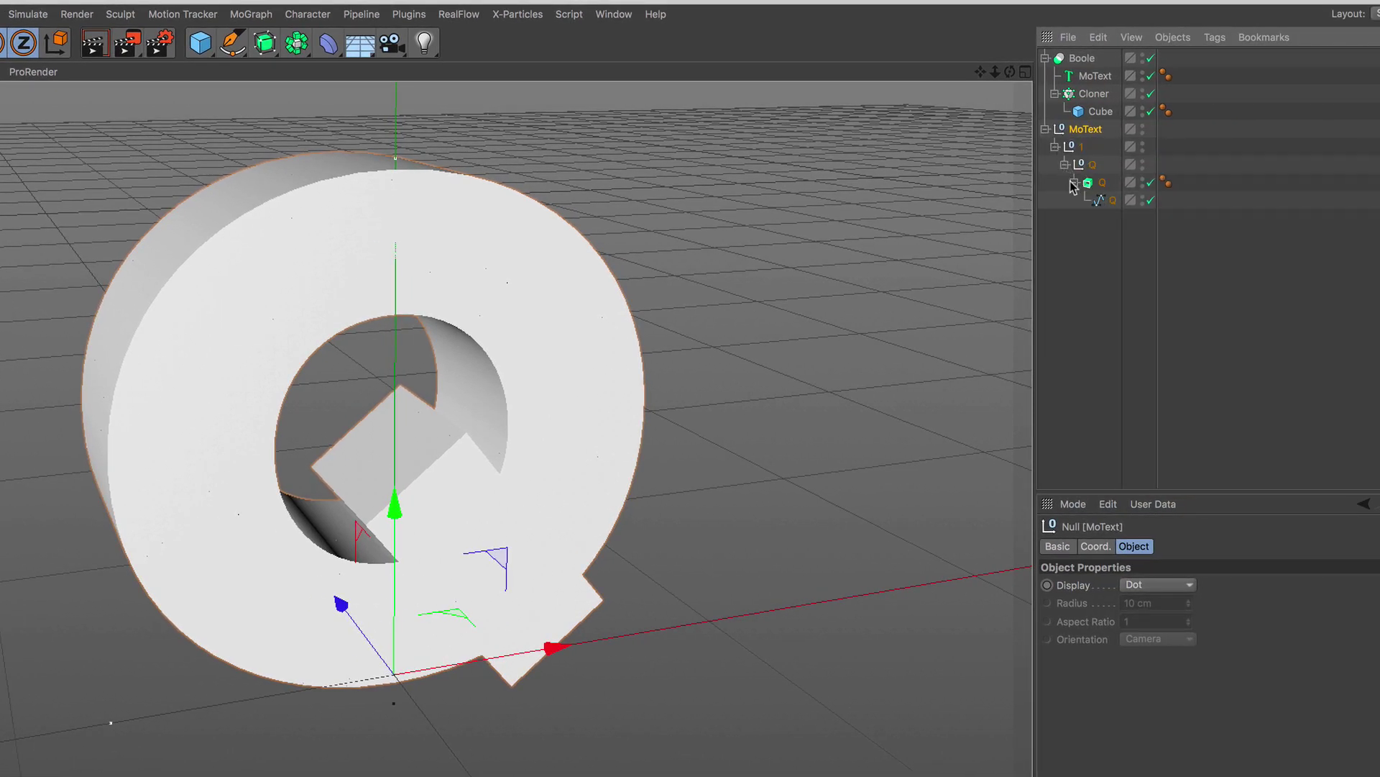
left_click(1098, 201)
left_click_drag(1093, 261, 1095, 233)
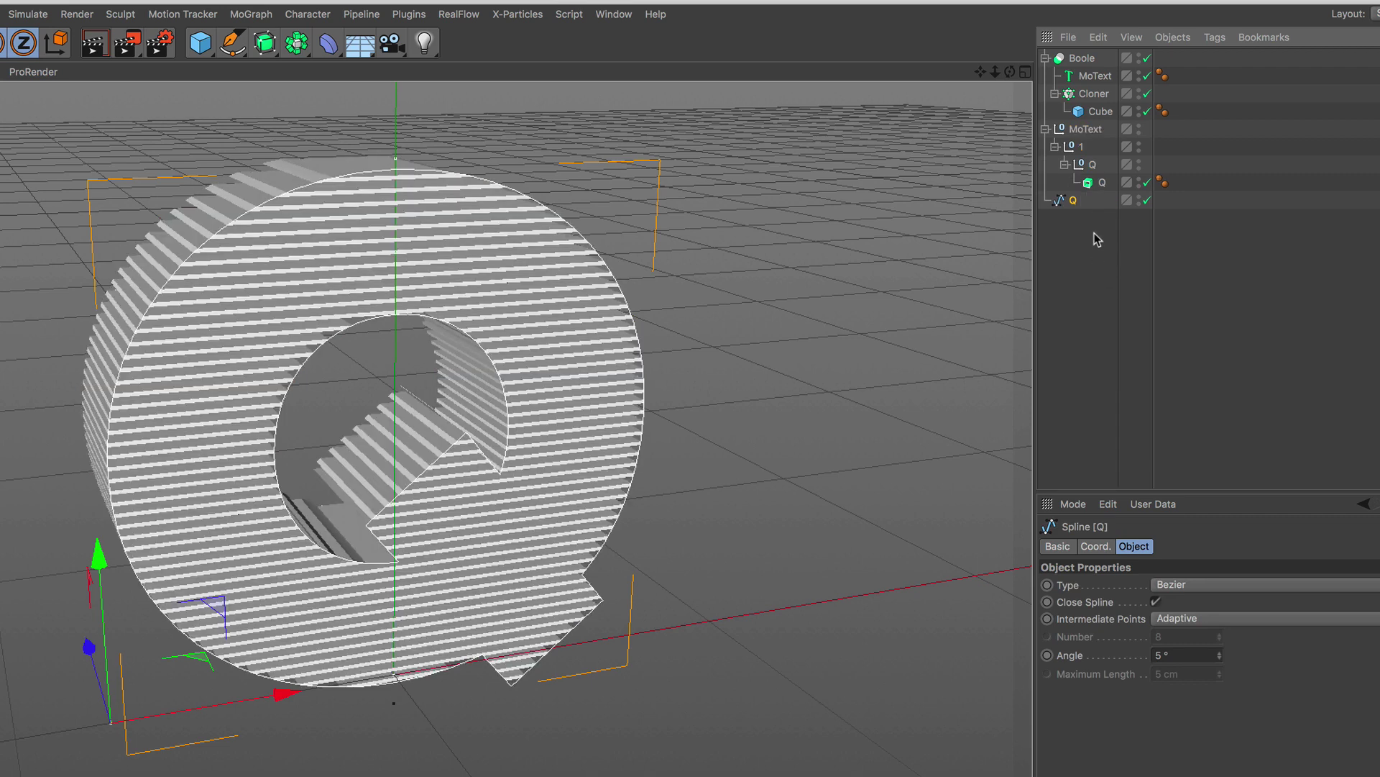
Step: Delete the leftover converted hierarchy and put the Q spline into Points mode
left_click(1093, 130)
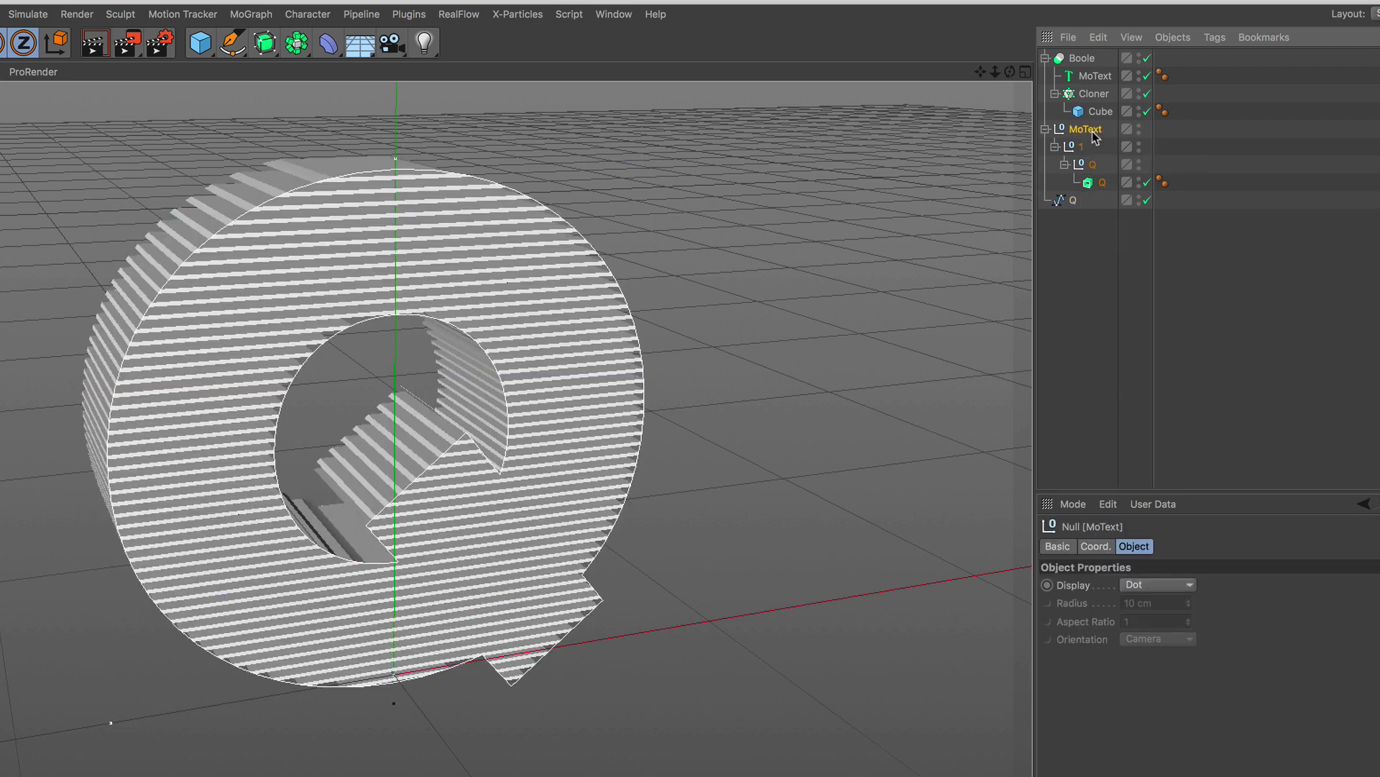
key("Delete")
left_click(1072, 130)
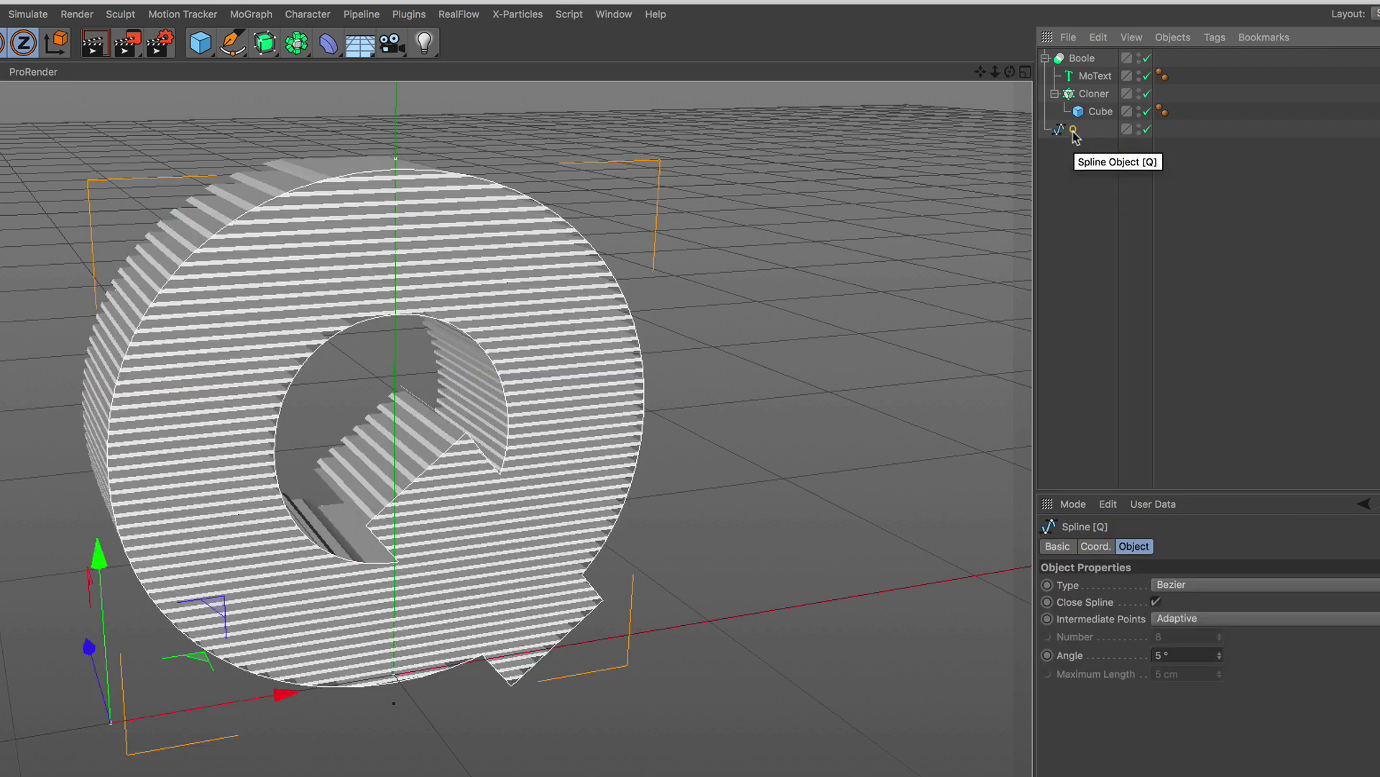
mouse_move(537, 415)
left_mouse_down("alt")
mouse_move(394, 385)
mouse_move(430, 386)
mouse_move(413, 361)
left_mouse_up("alt")
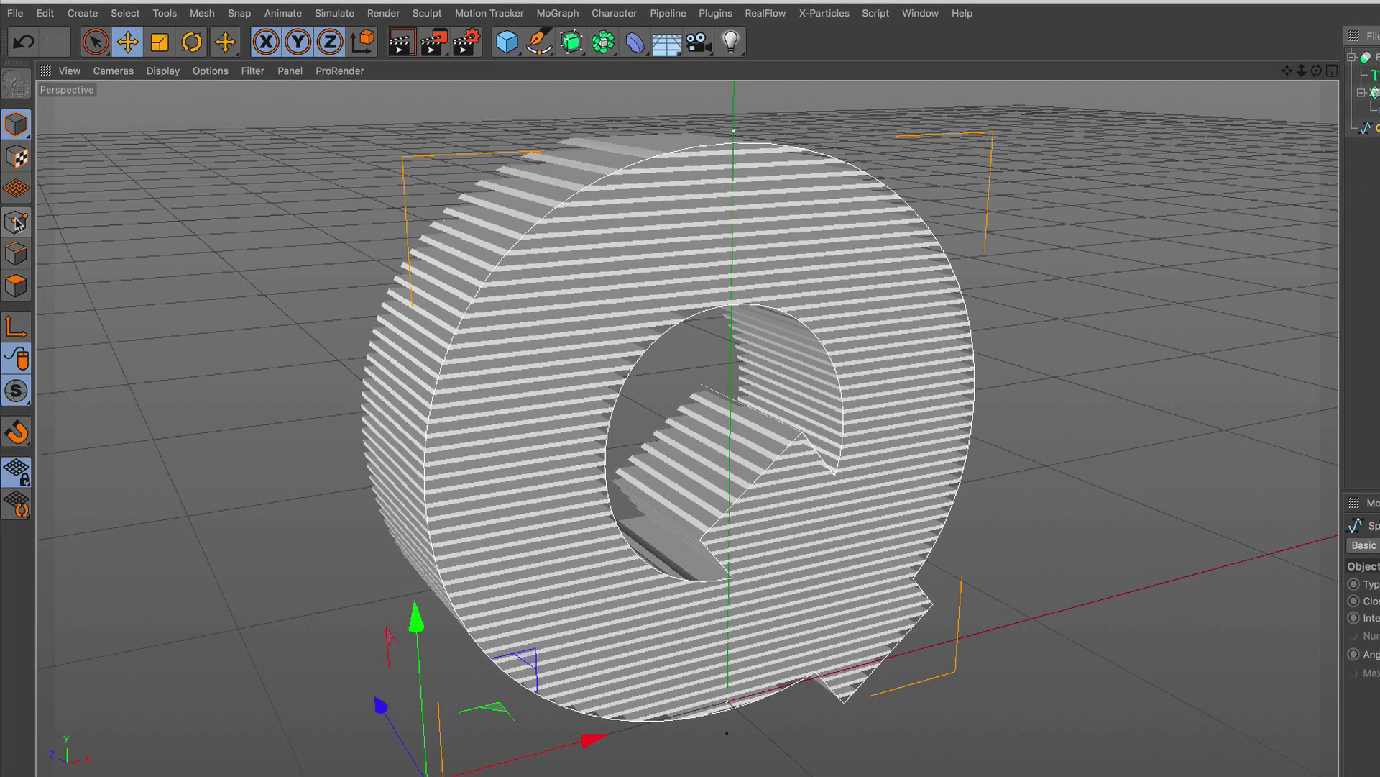
left_click(17, 225)
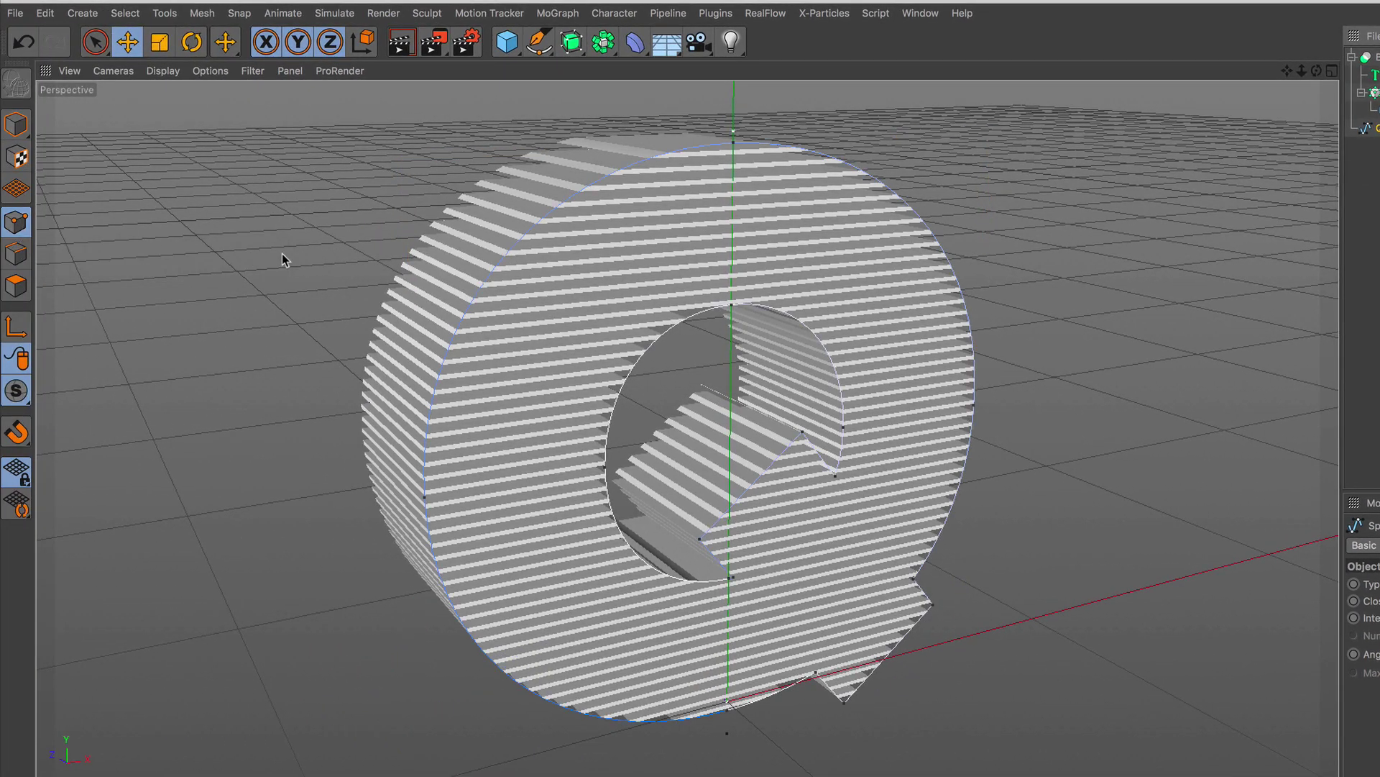
Step: Select all Q points and create a 5 cm outline as new object Q.1
left_click(125, 13)
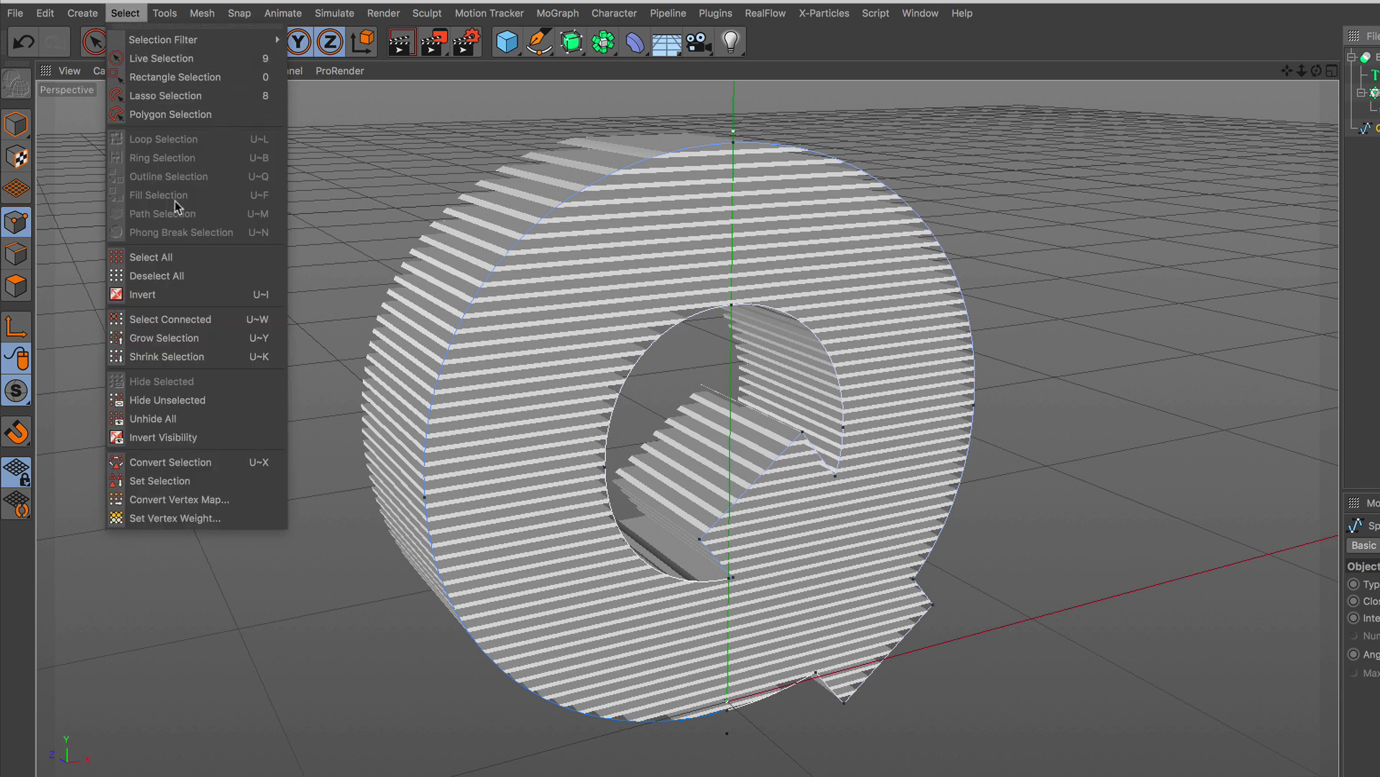
left_click(183, 256)
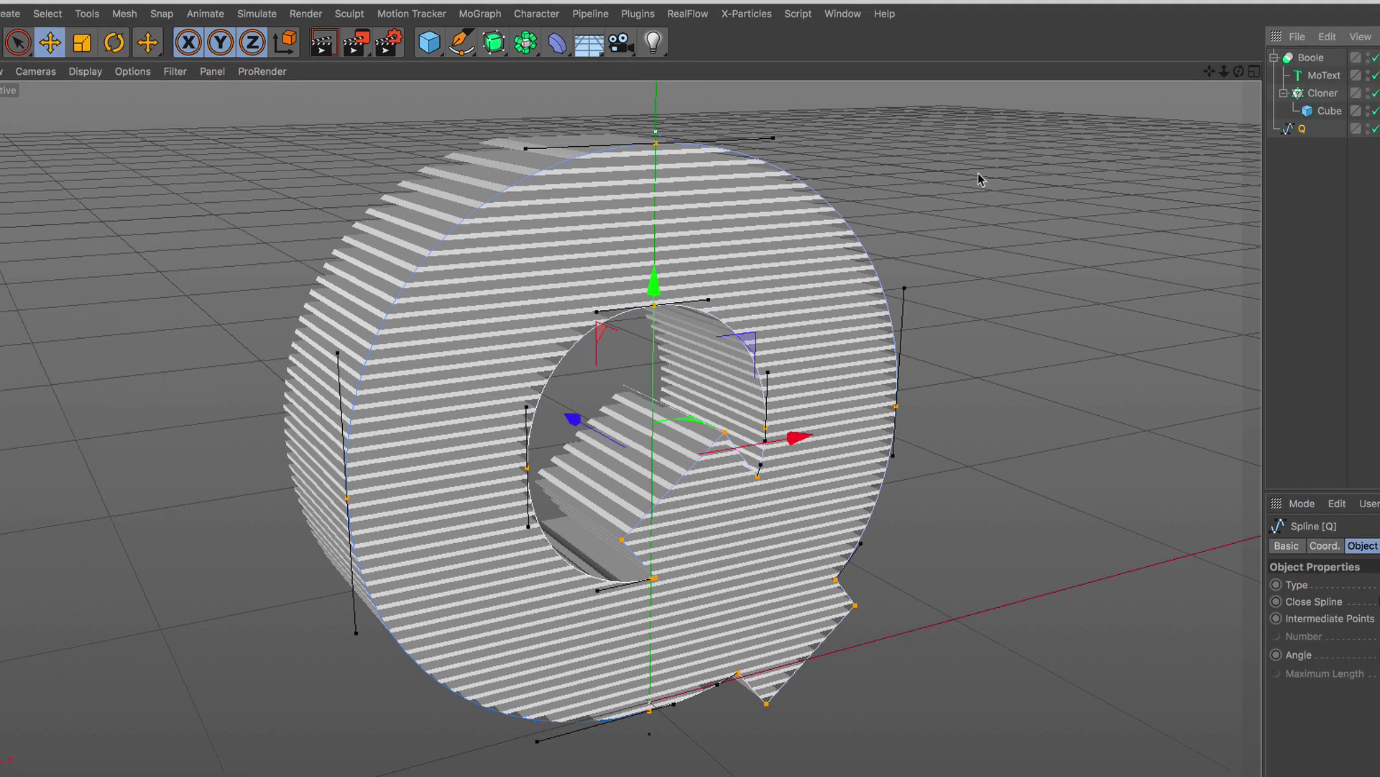
right_click(979, 178)
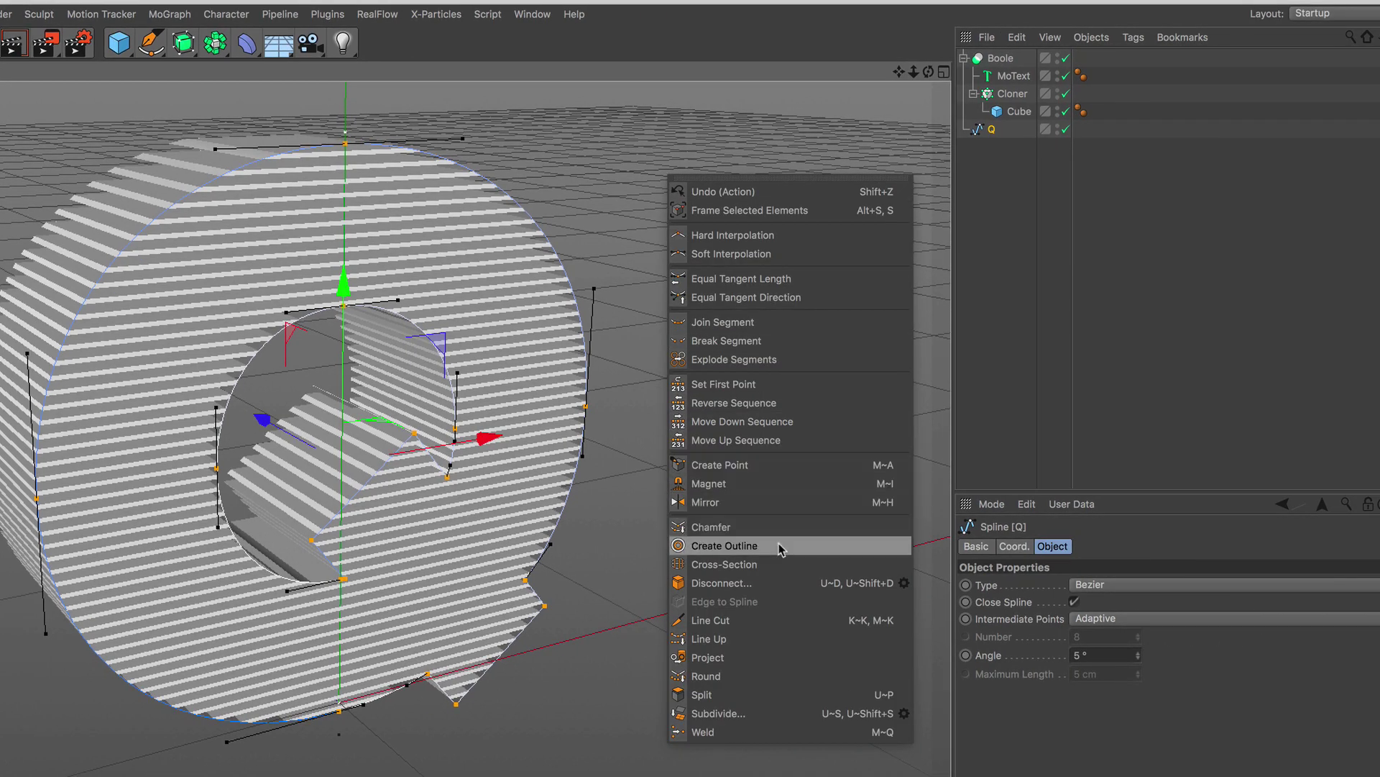
left_click(780, 549)
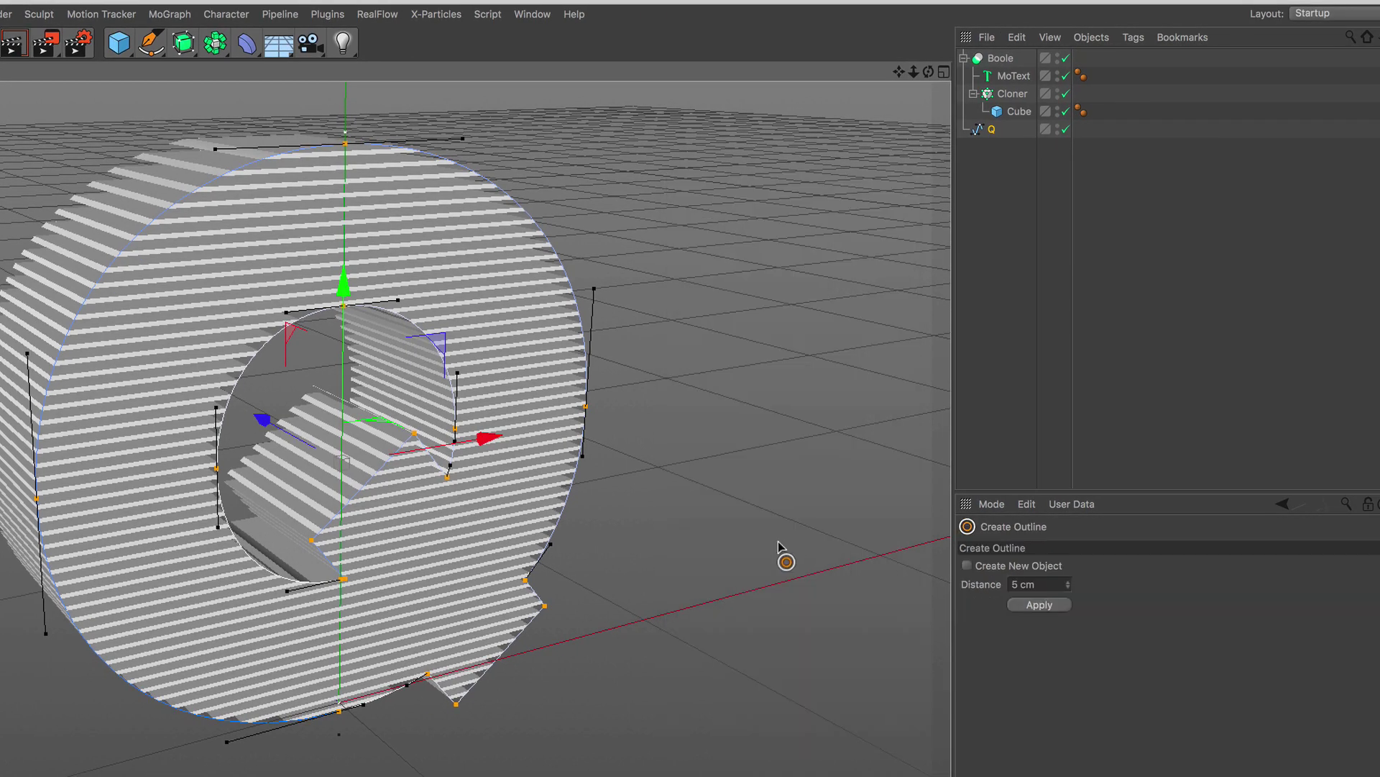
left_click(968, 566)
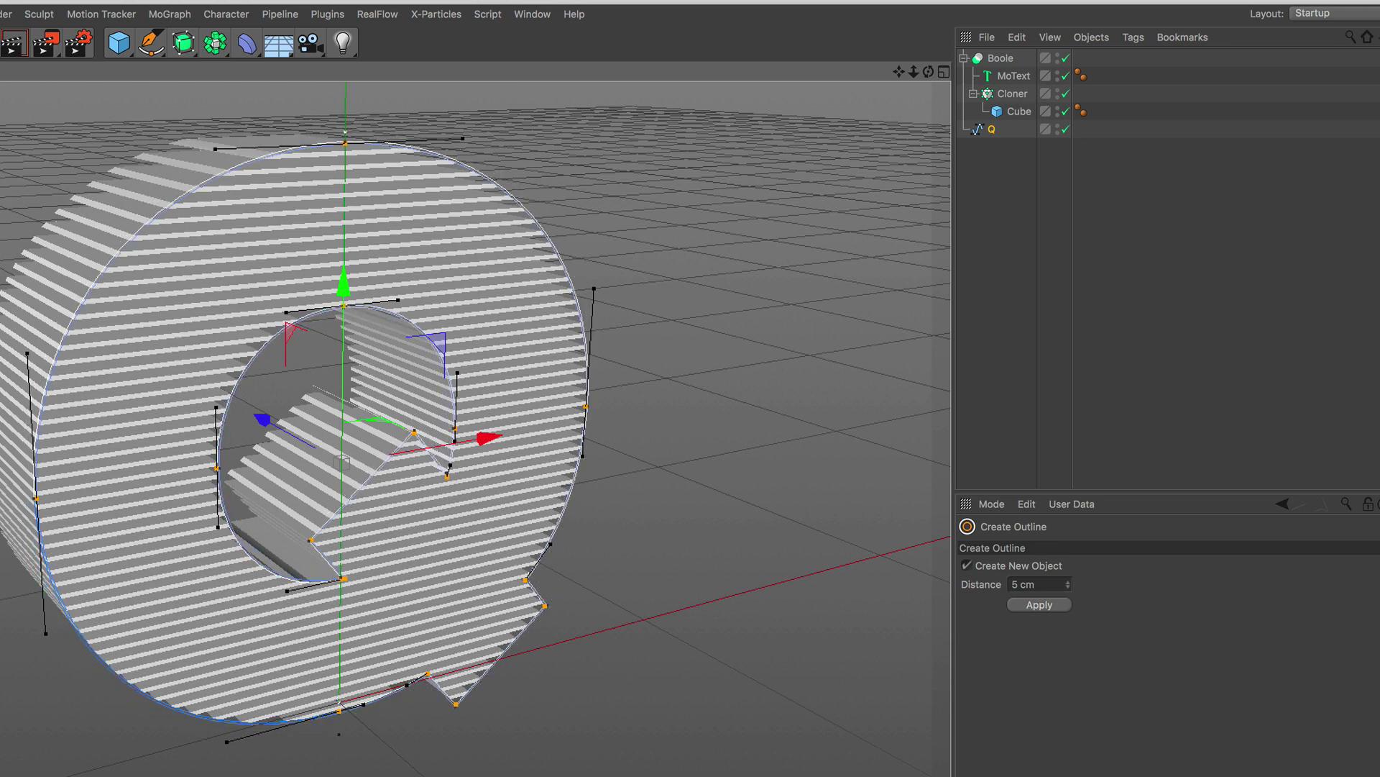
left_click_drag(578, 323, 644, 497)
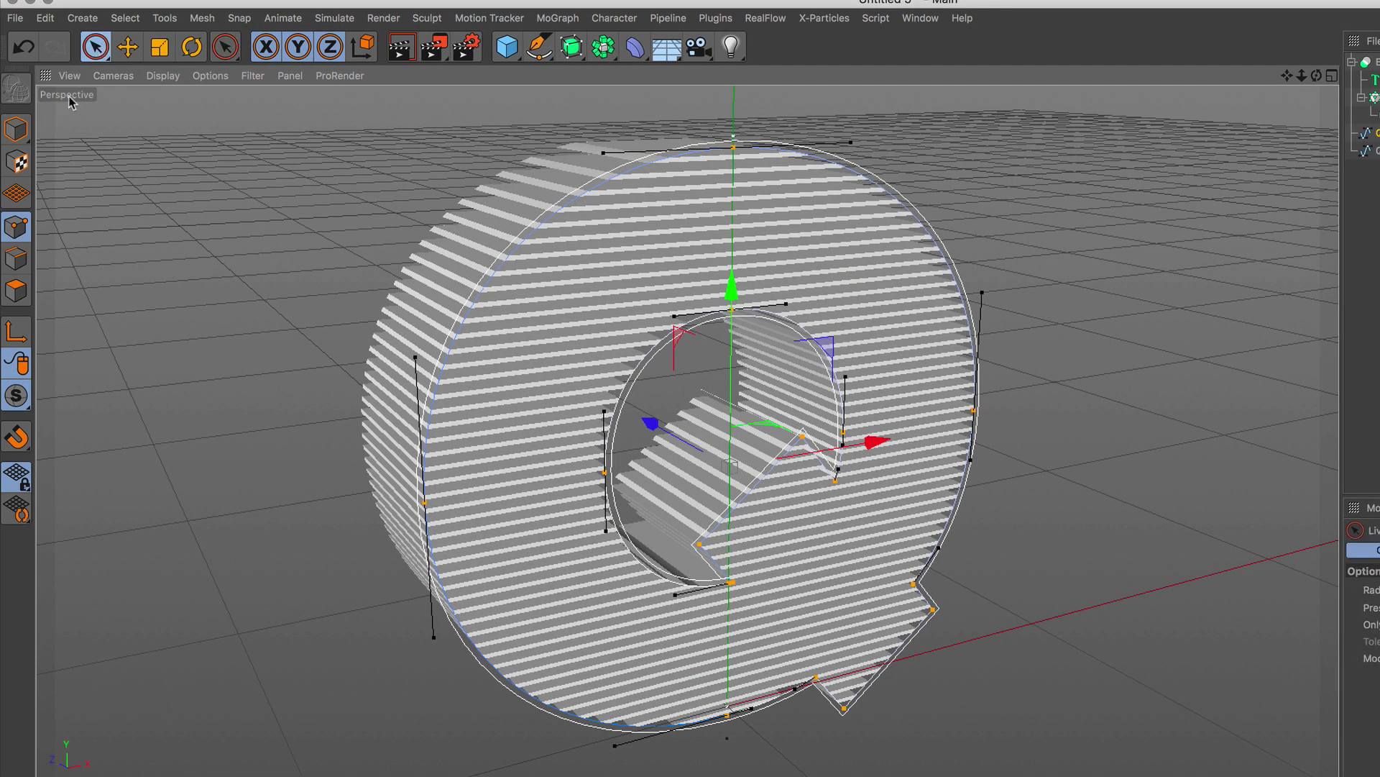
left_click(15, 129)
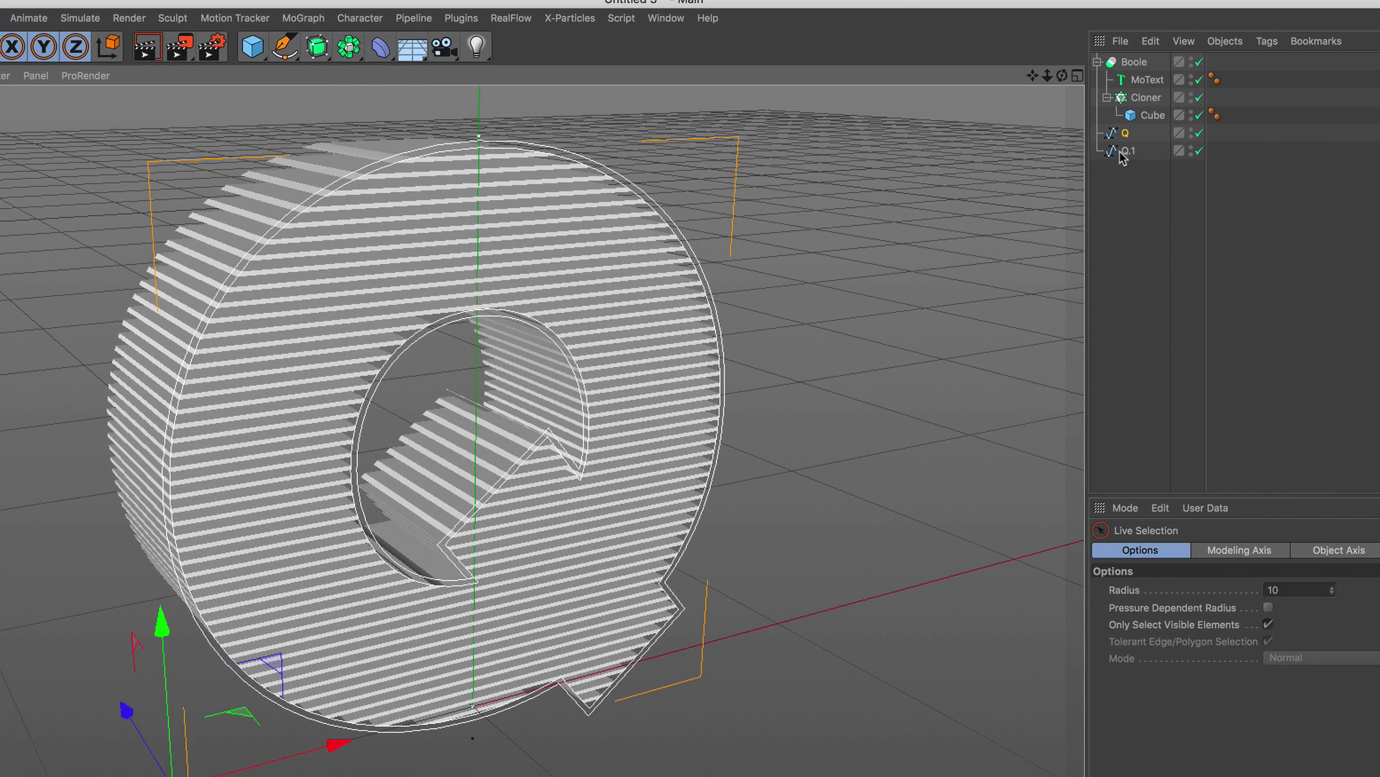
Step: Hide the Q.1 outline, select the Q spline, and add a Sweep object
left_click(1126, 151)
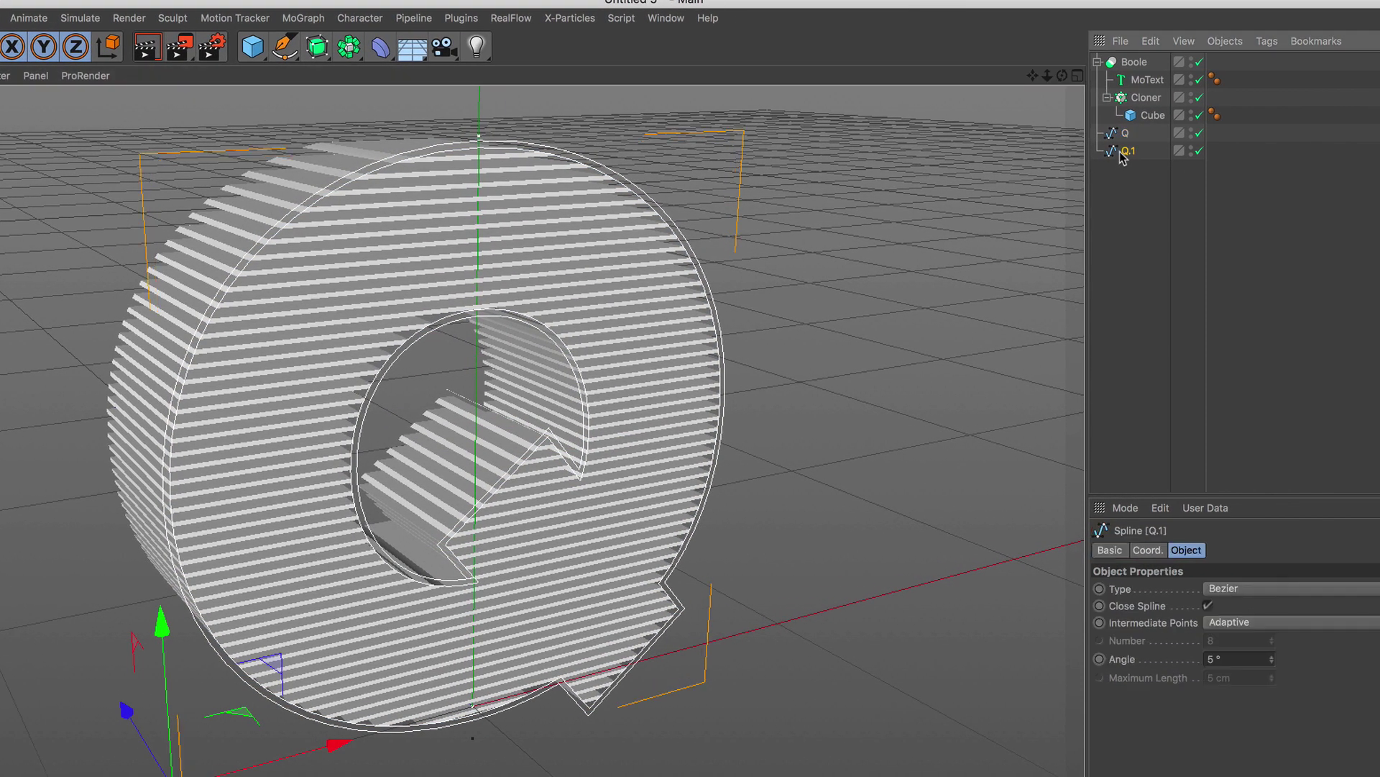
left_click(1198, 153)
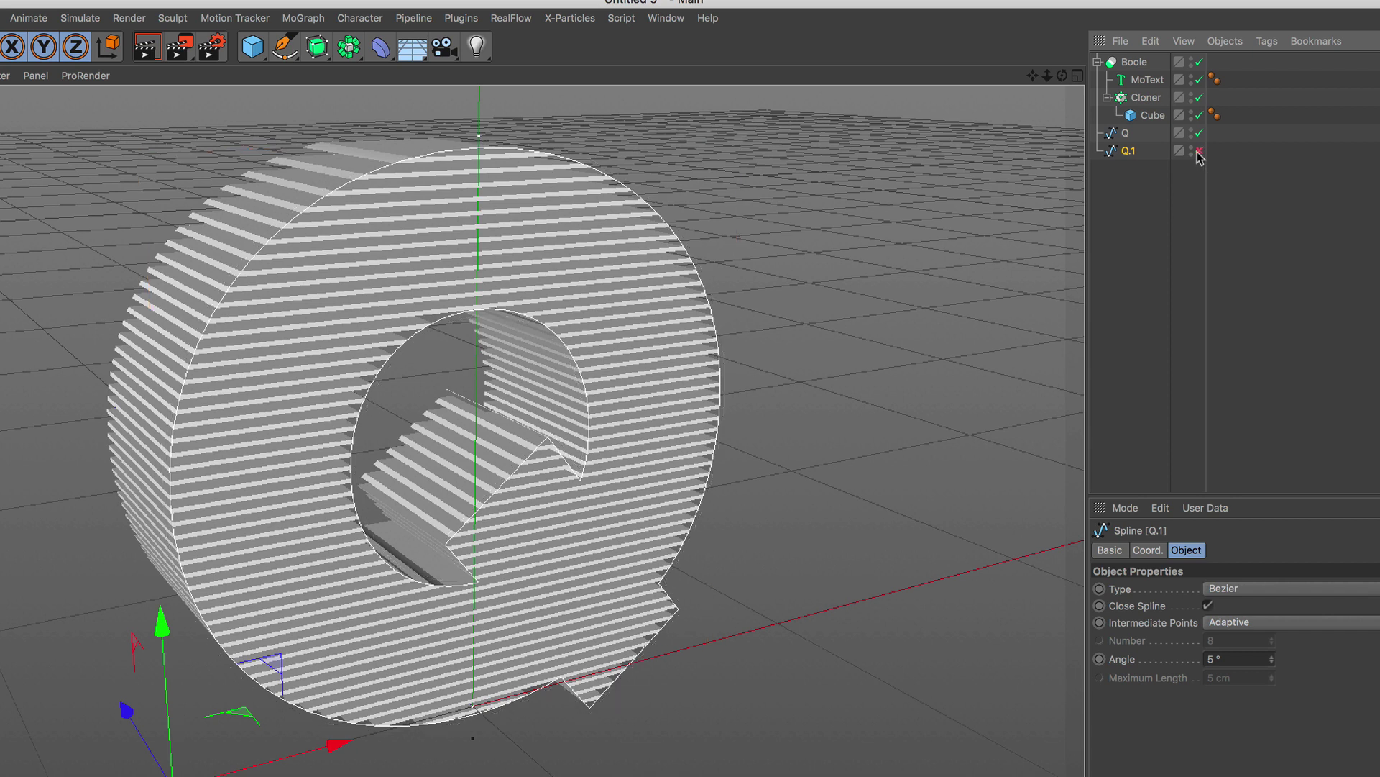
left_click(1126, 136)
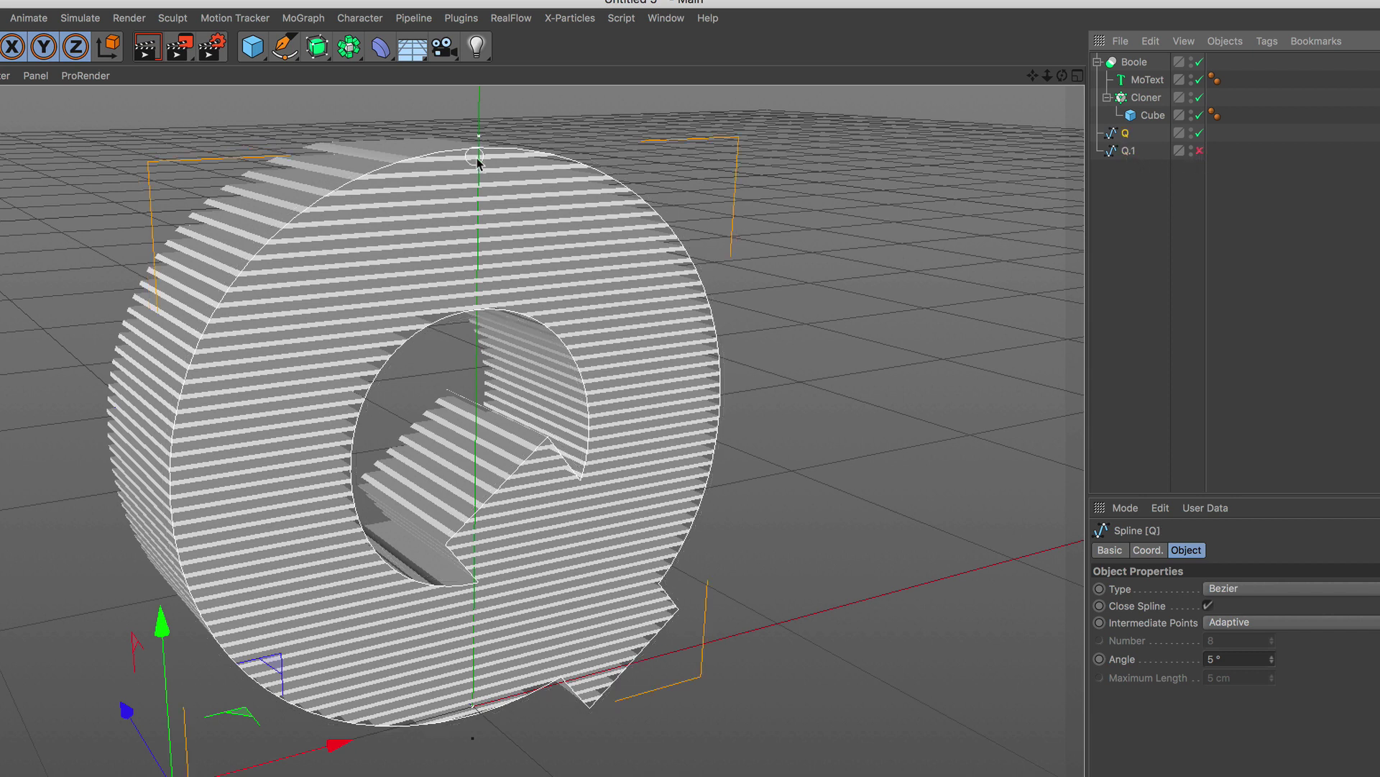
left_click(317, 44)
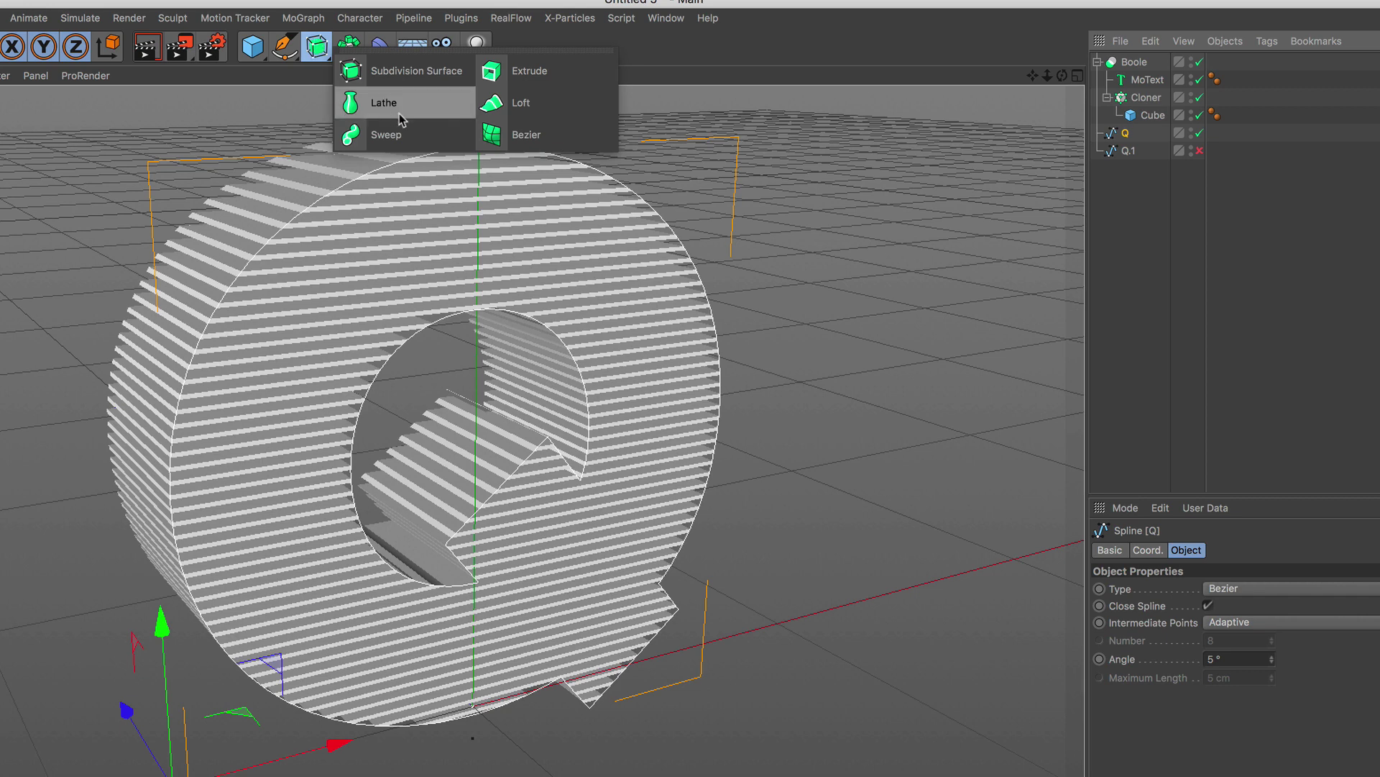
left_click(417, 143)
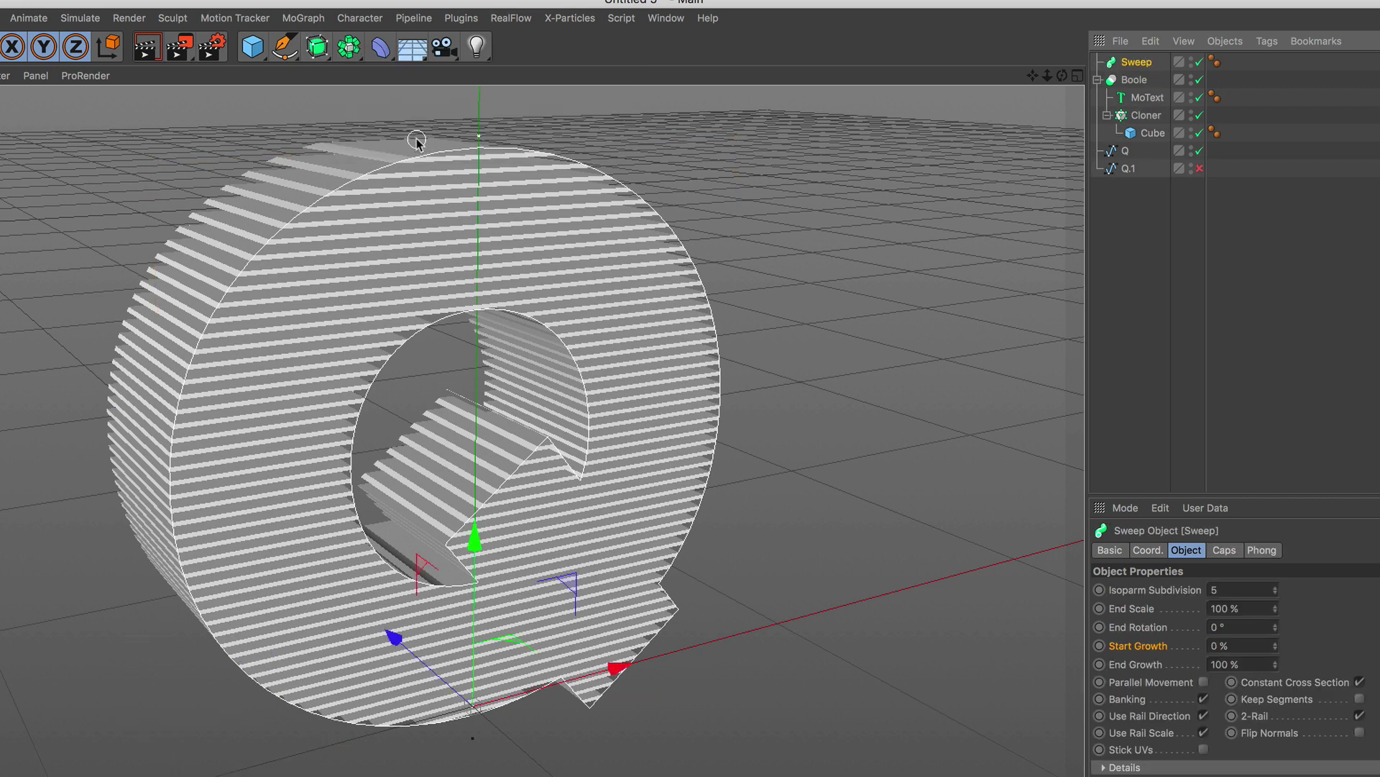
Step: Add a 4 cm wide, 15 cm tall Rectangle spline as the Sweep's child
left_click(285, 46)
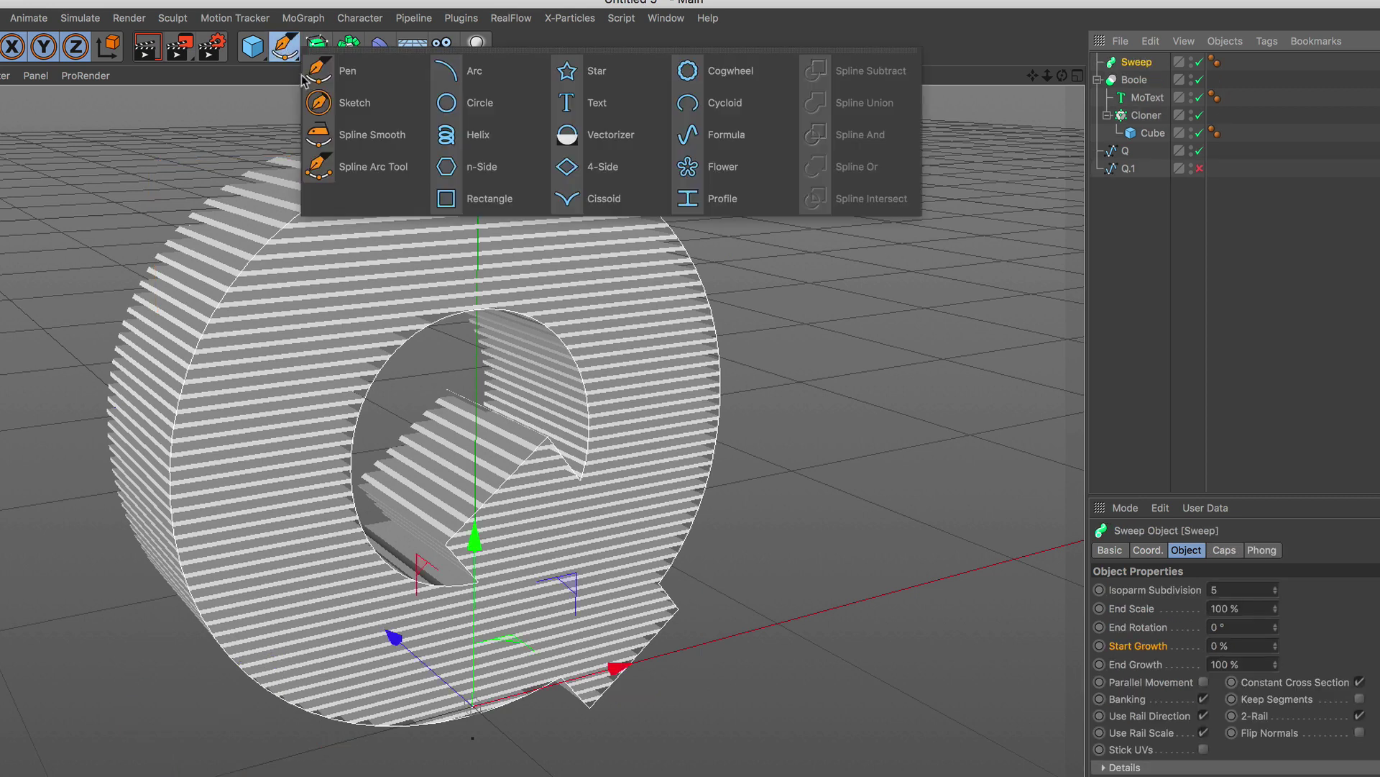
left_click(492, 204)
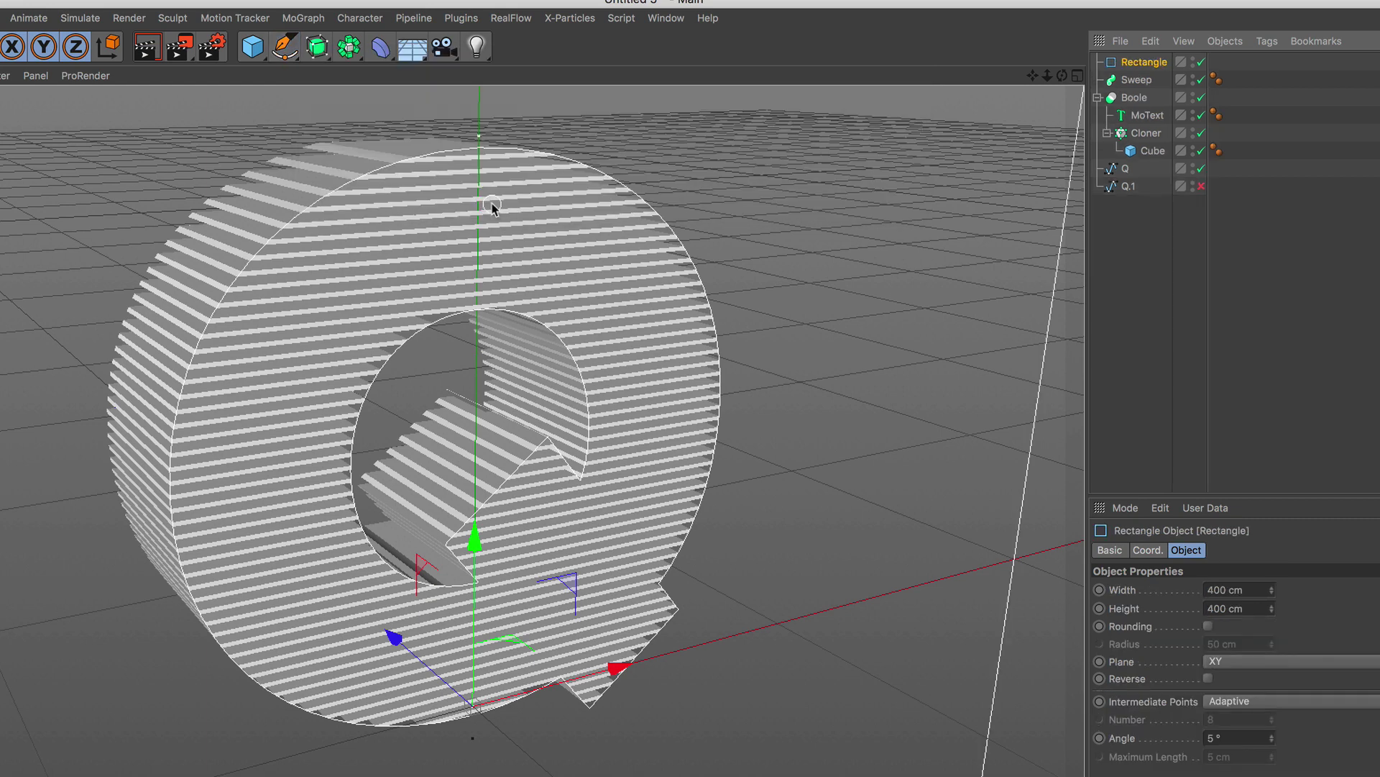
left_click(1229, 590)
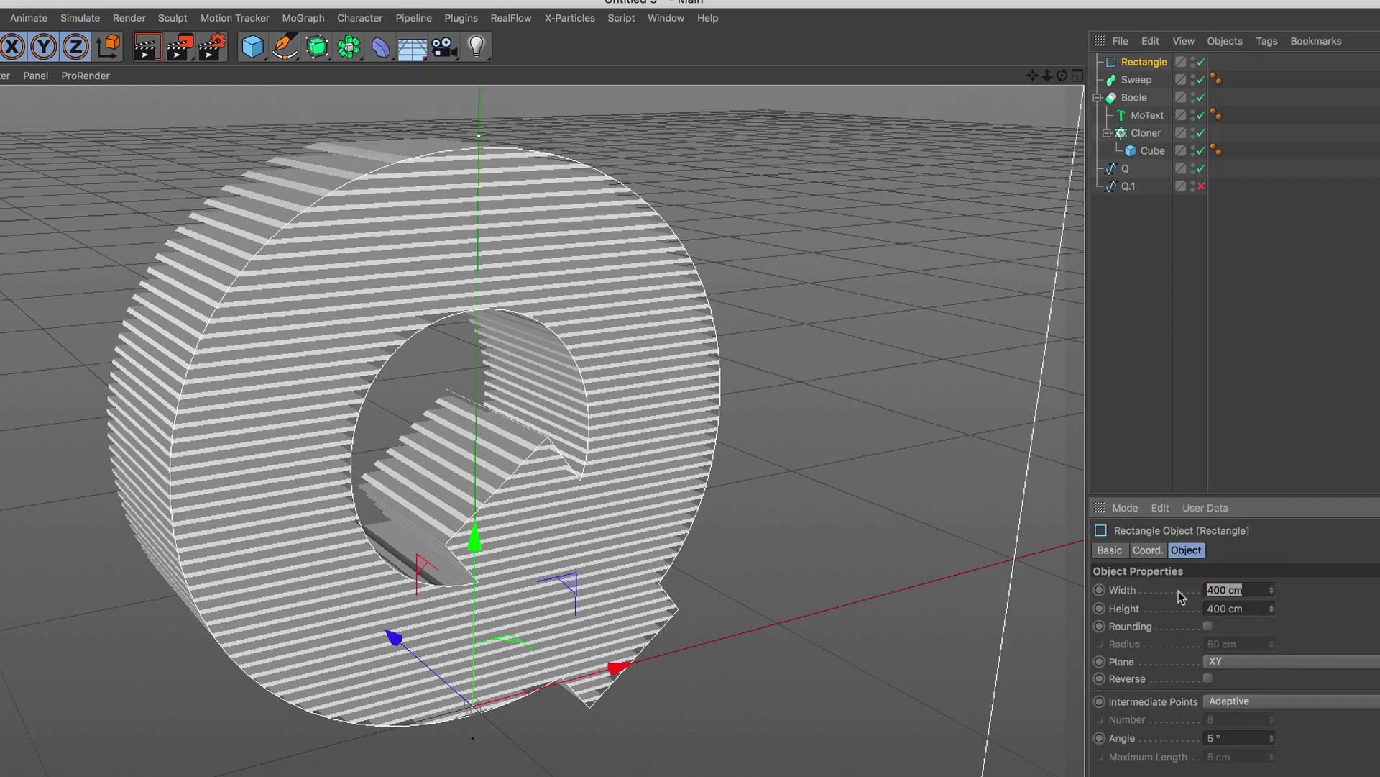
type("4")
left_click(1208, 609)
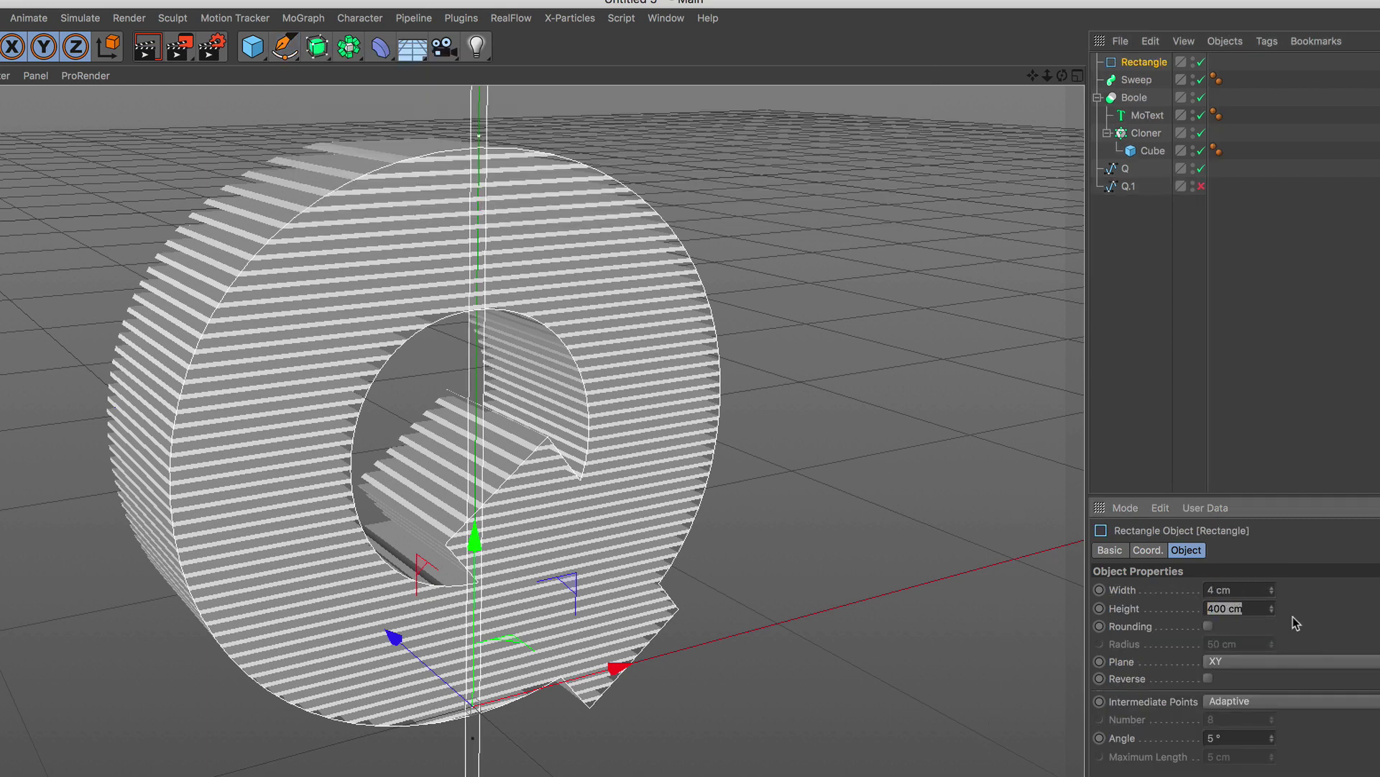
type("15")
key("Return")
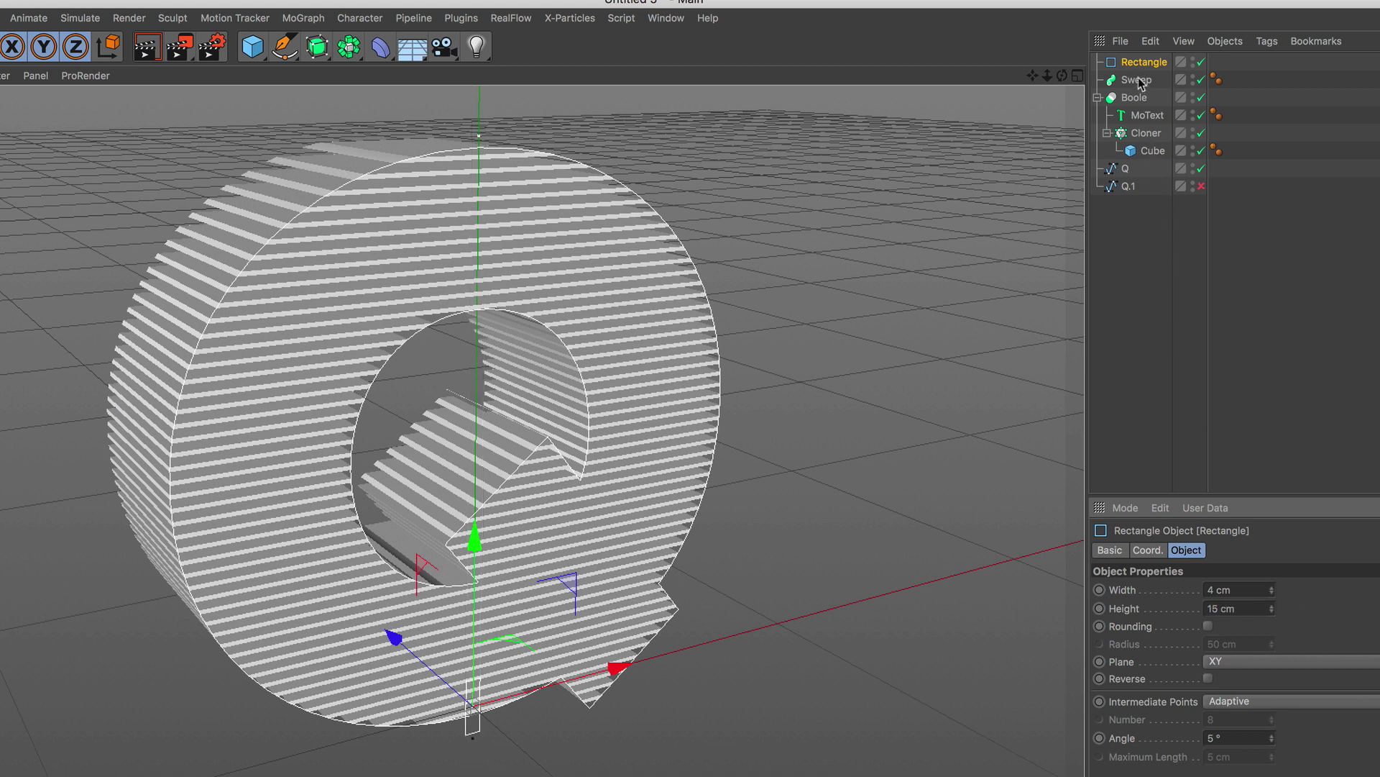
left_click_drag(1139, 70, 1139, 79)
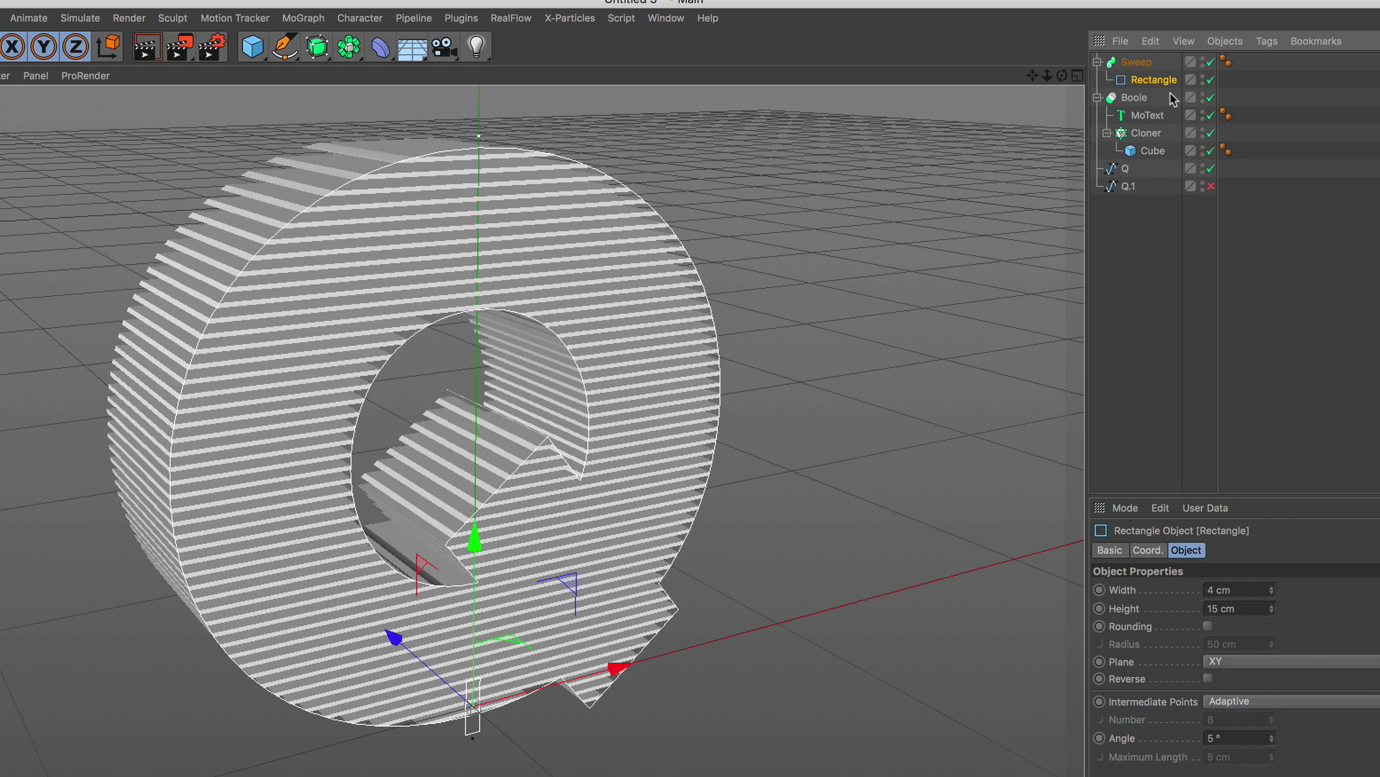
Step: Sweep the Q spline with the Rectangle profile, deepened to 52 cm
left_click_drag(1142, 167, 1146, 88)
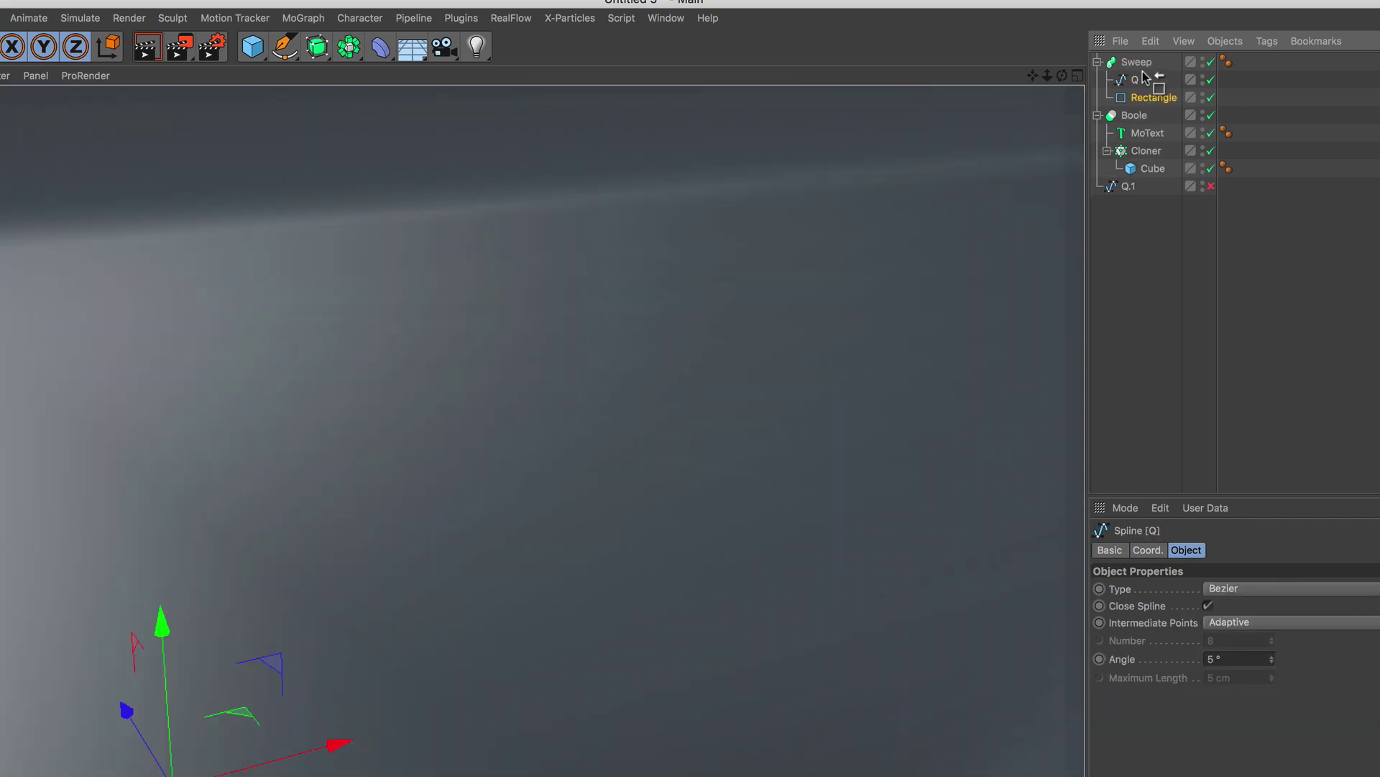
left_click_drag(1148, 100, 1143, 72)
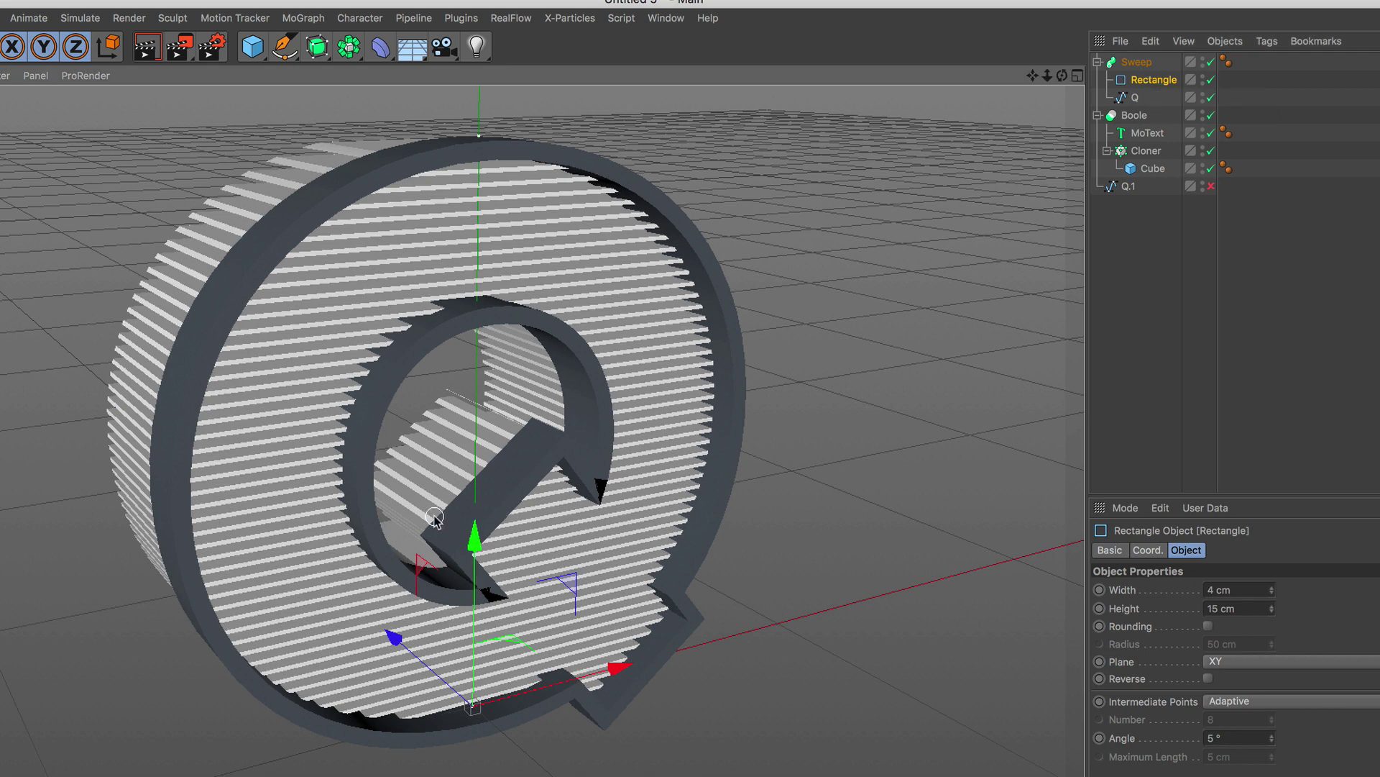
mouse_move(430, 509)
left_mouse_down("alt")
mouse_move(428, 527)
mouse_move(519, 453)
left_mouse_up("alt")
right_click_drag(511, 431, 511, 480, "alt")
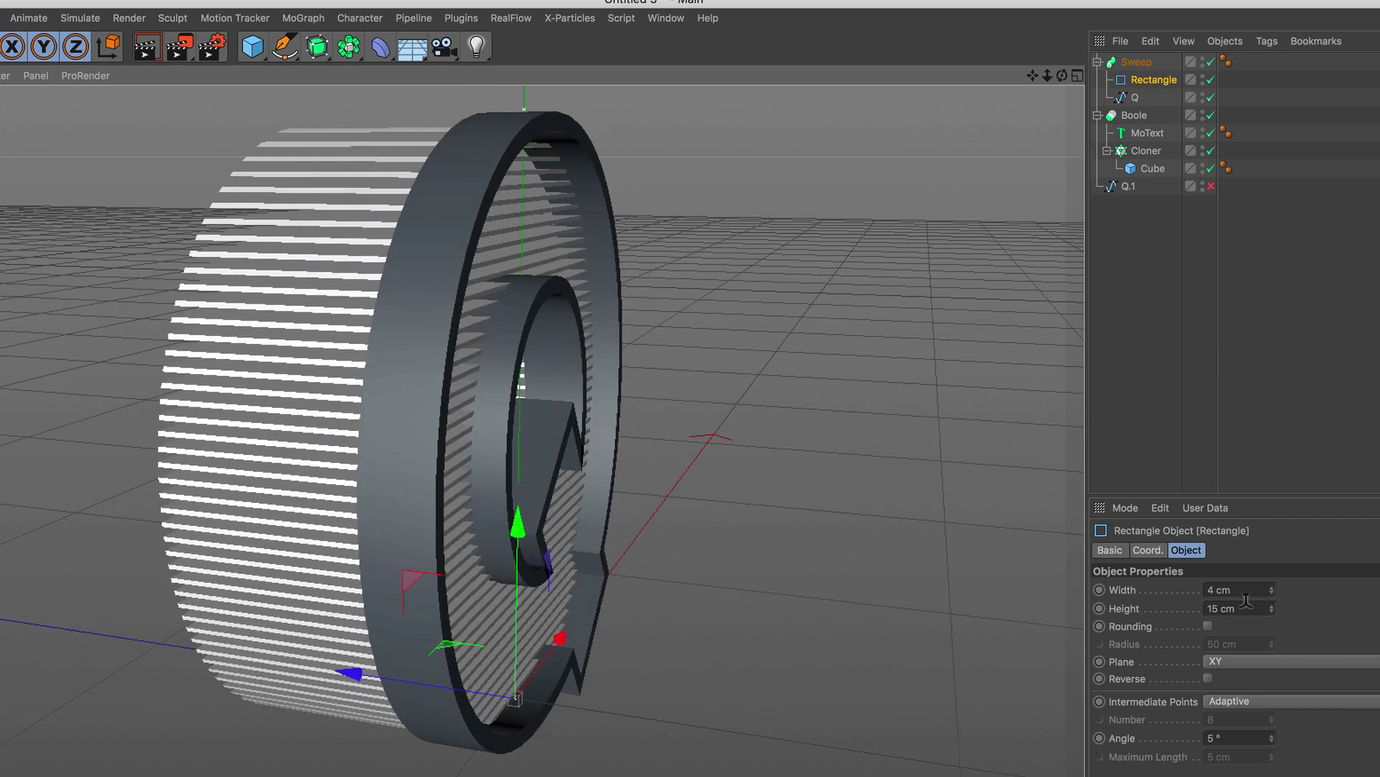
left_click_drag(1270, 609, 1272, 610)
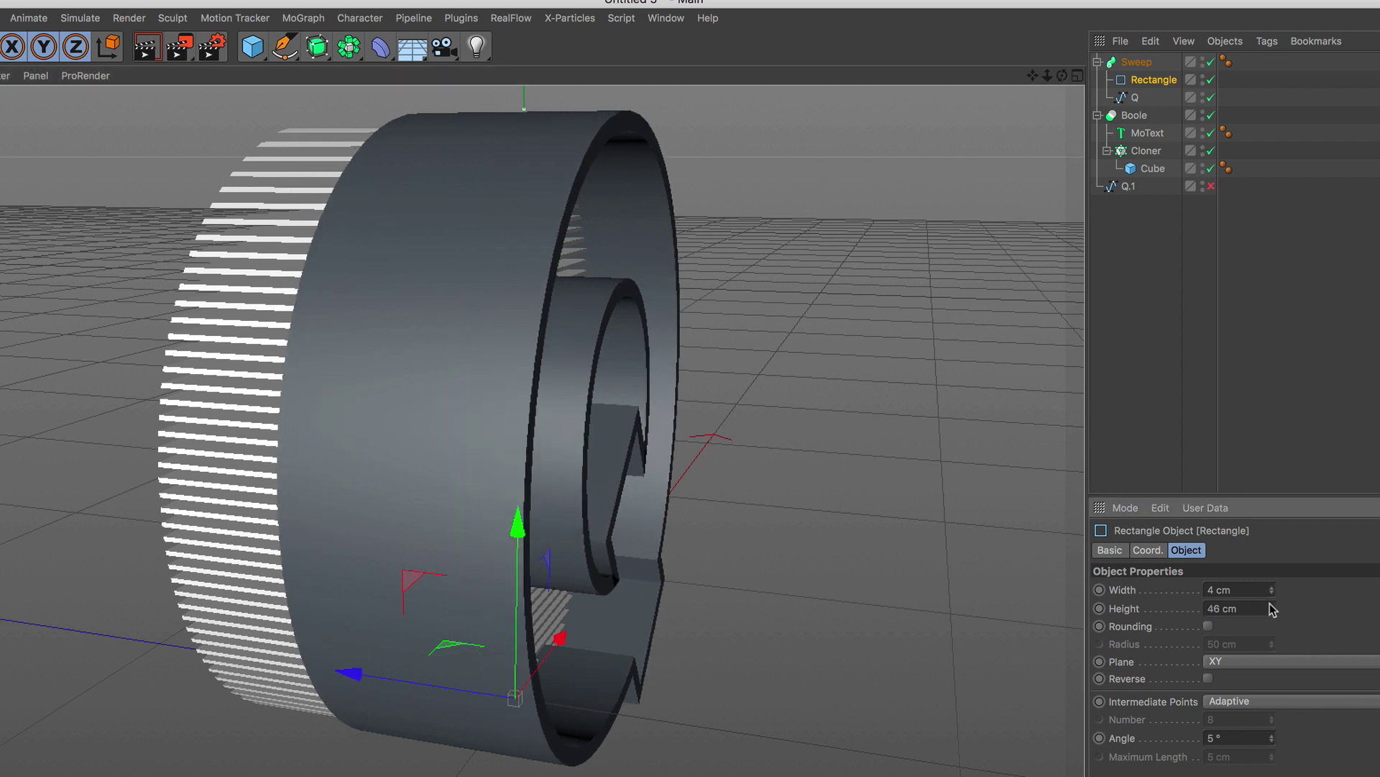
left_click(1077, 75)
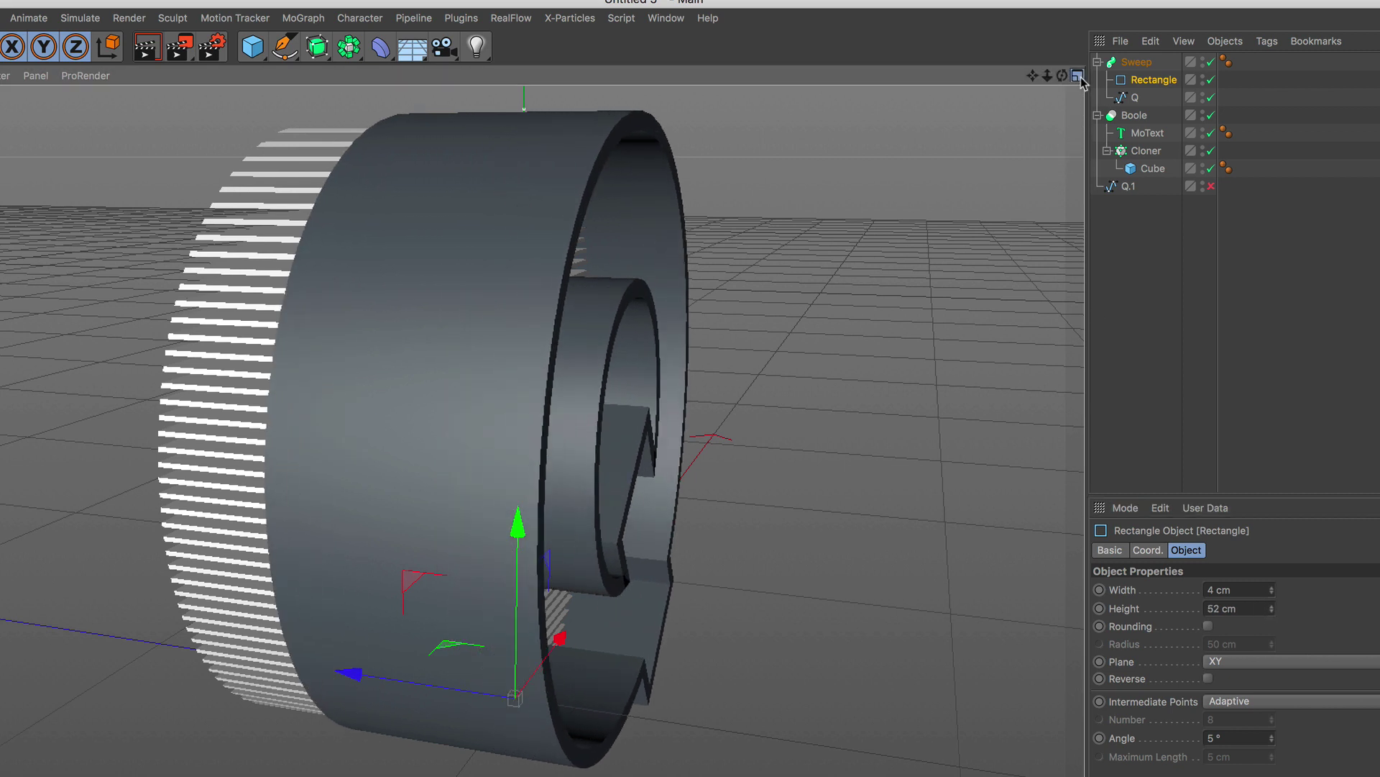
Step: In the maximised Right view, align the Sweep with the slices along Z and set Rectangle height to 51 cm
left_click(104, 600)
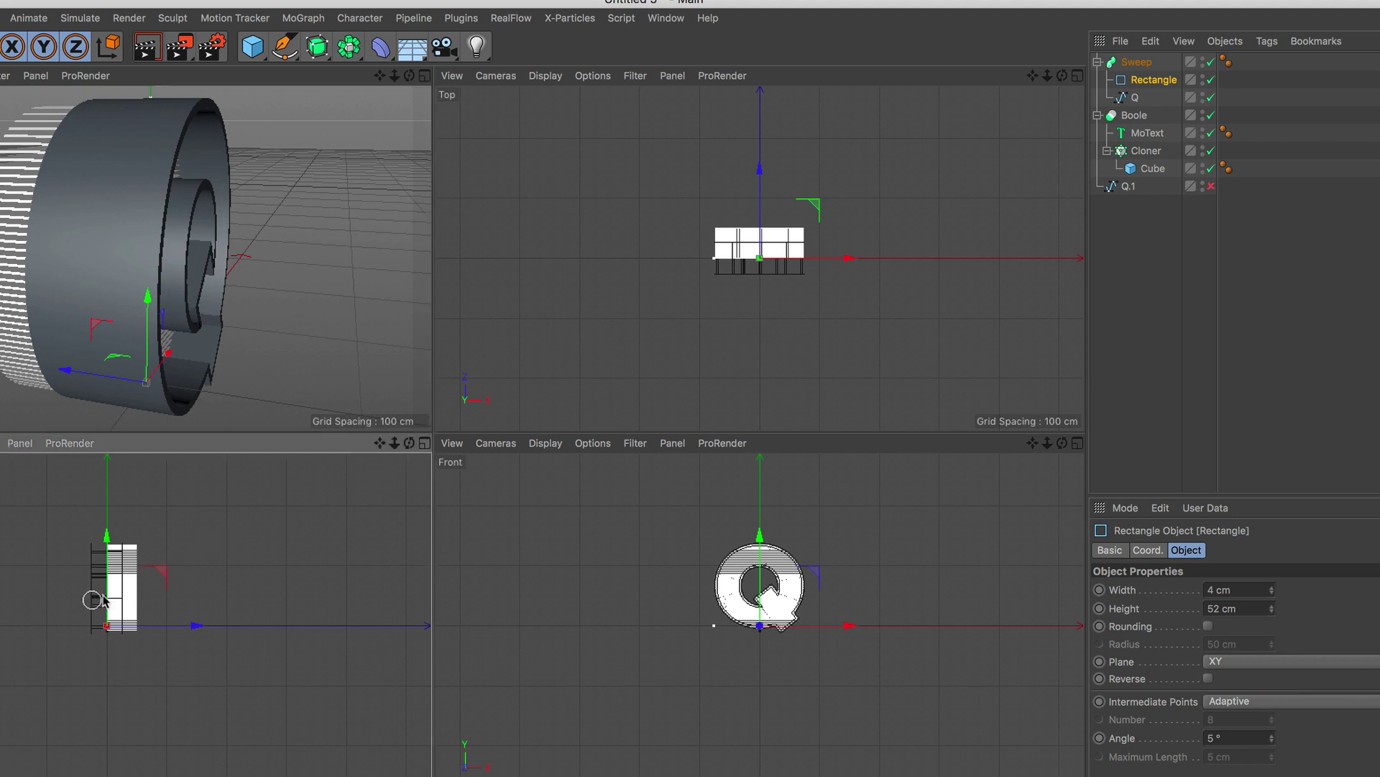
scroll(108, 590, "up", 3)
scroll(124, 552, "up", 2)
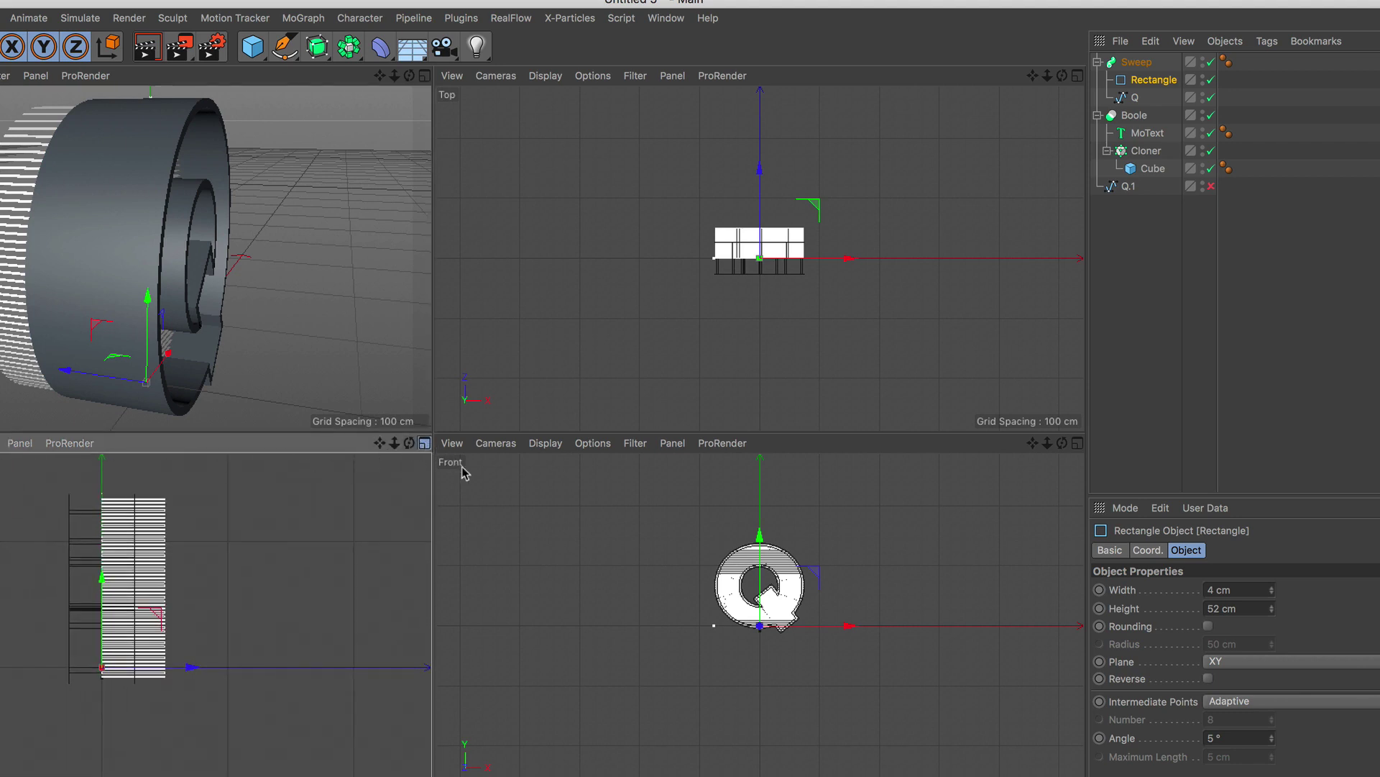
key("F3")
scroll(474, 432, "up", 3)
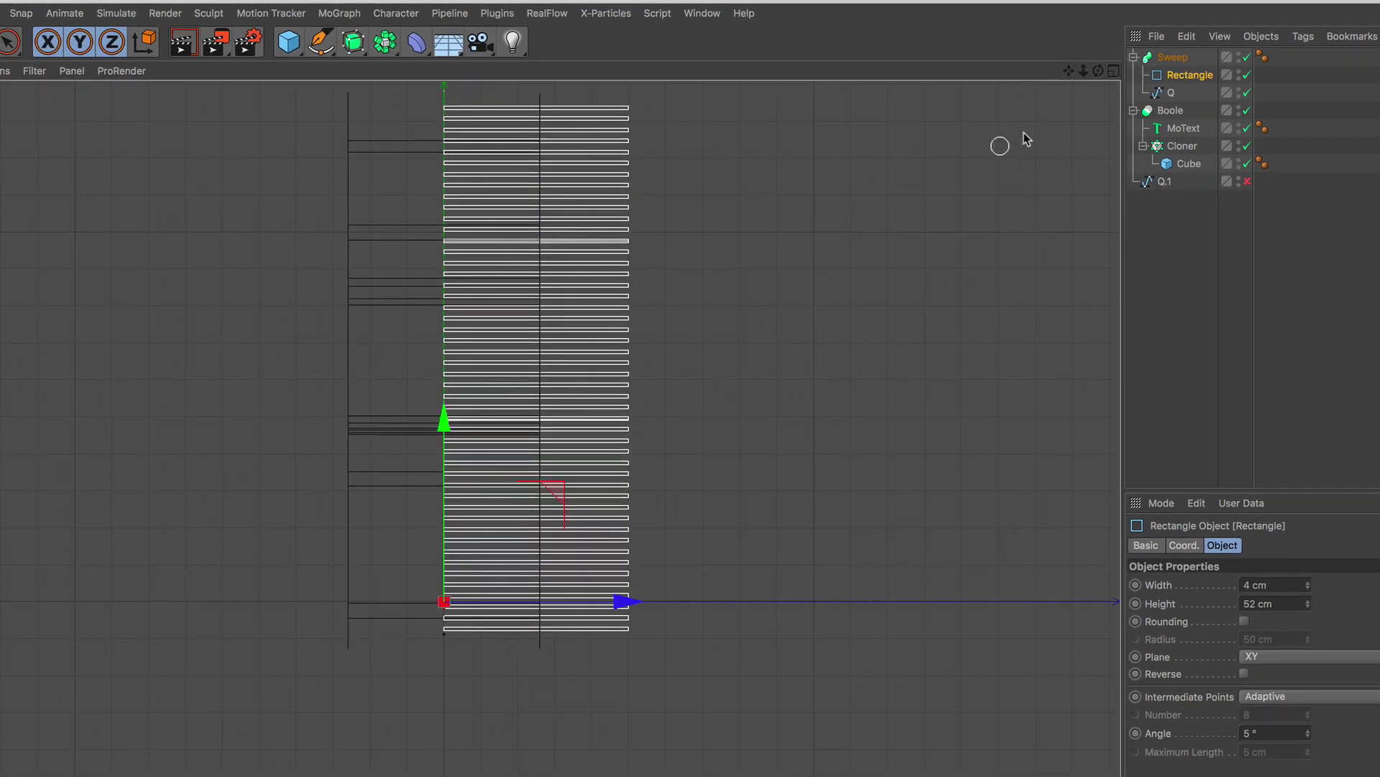
left_click(1173, 57)
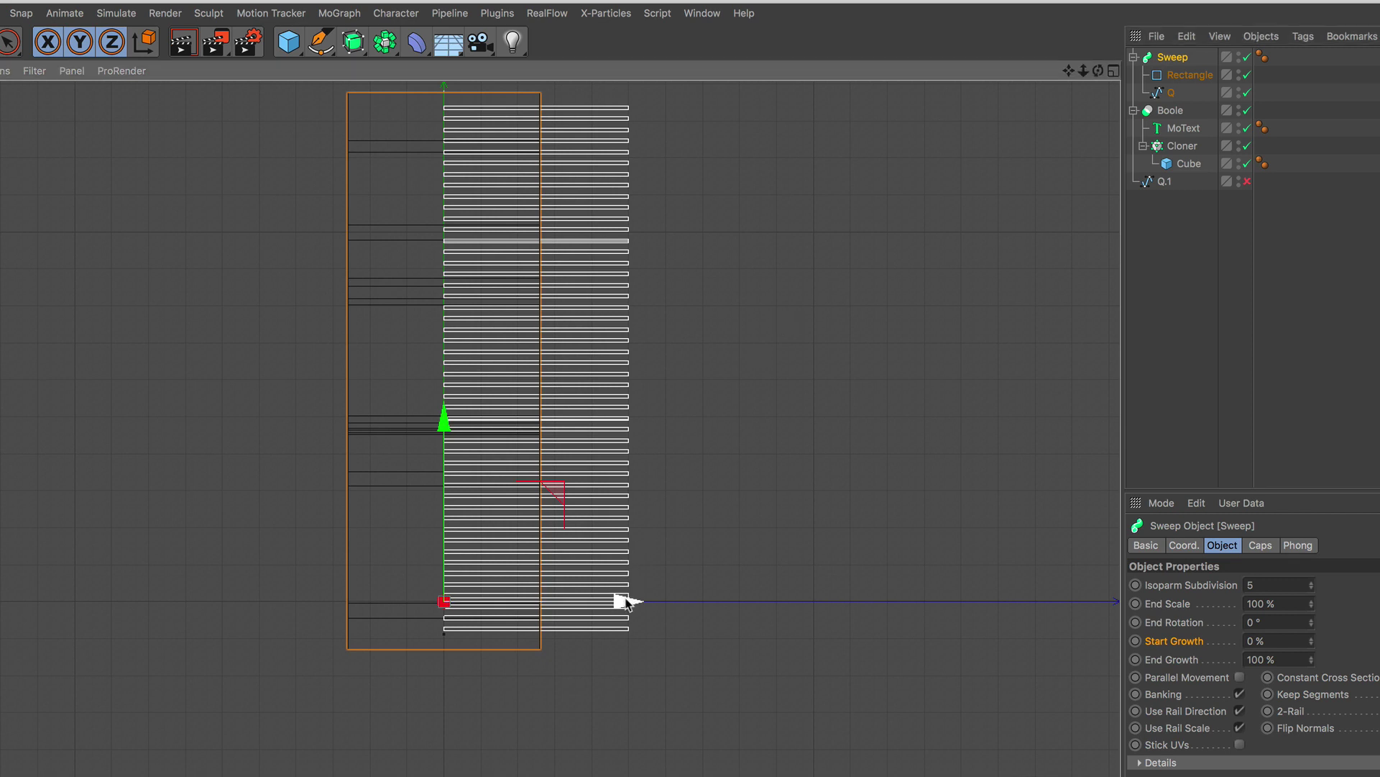
left_click_drag(625, 601, 719, 604)
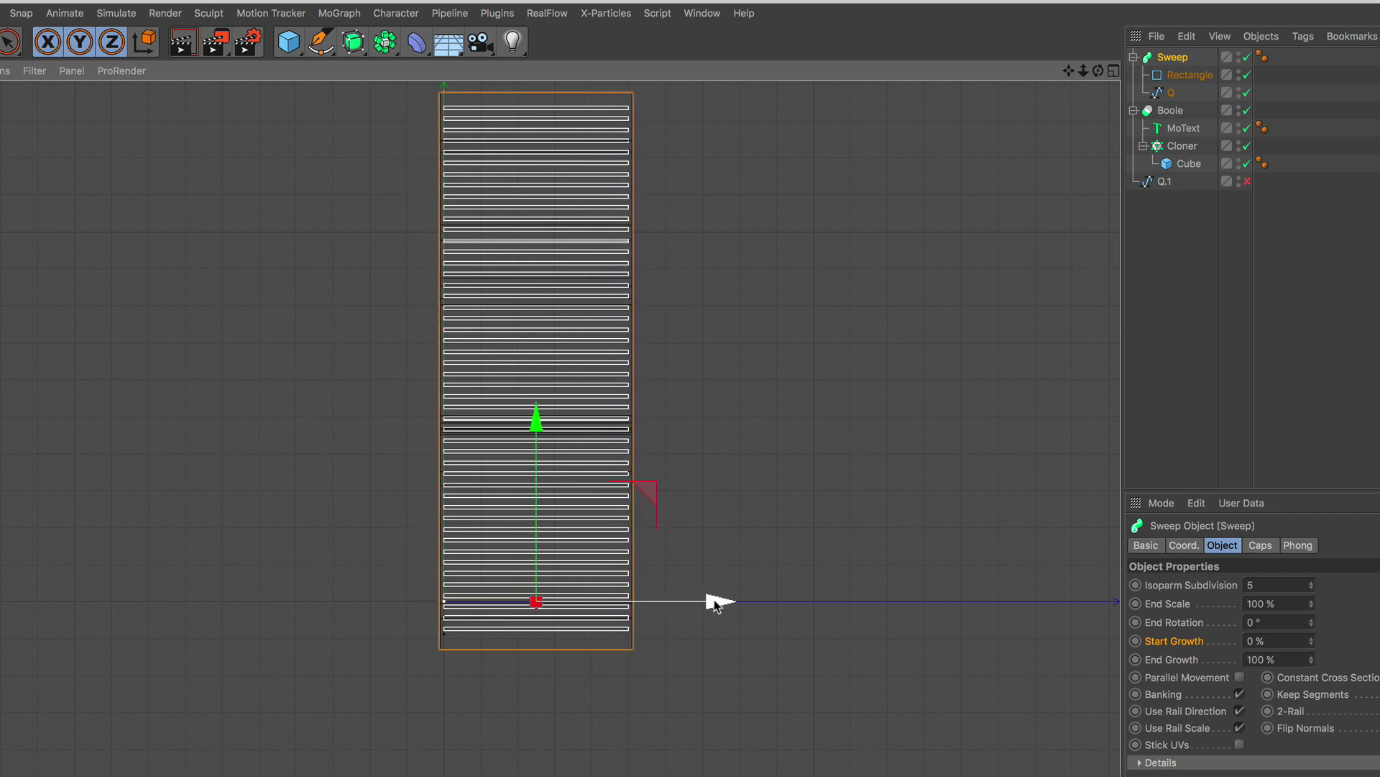
left_click(1190, 76)
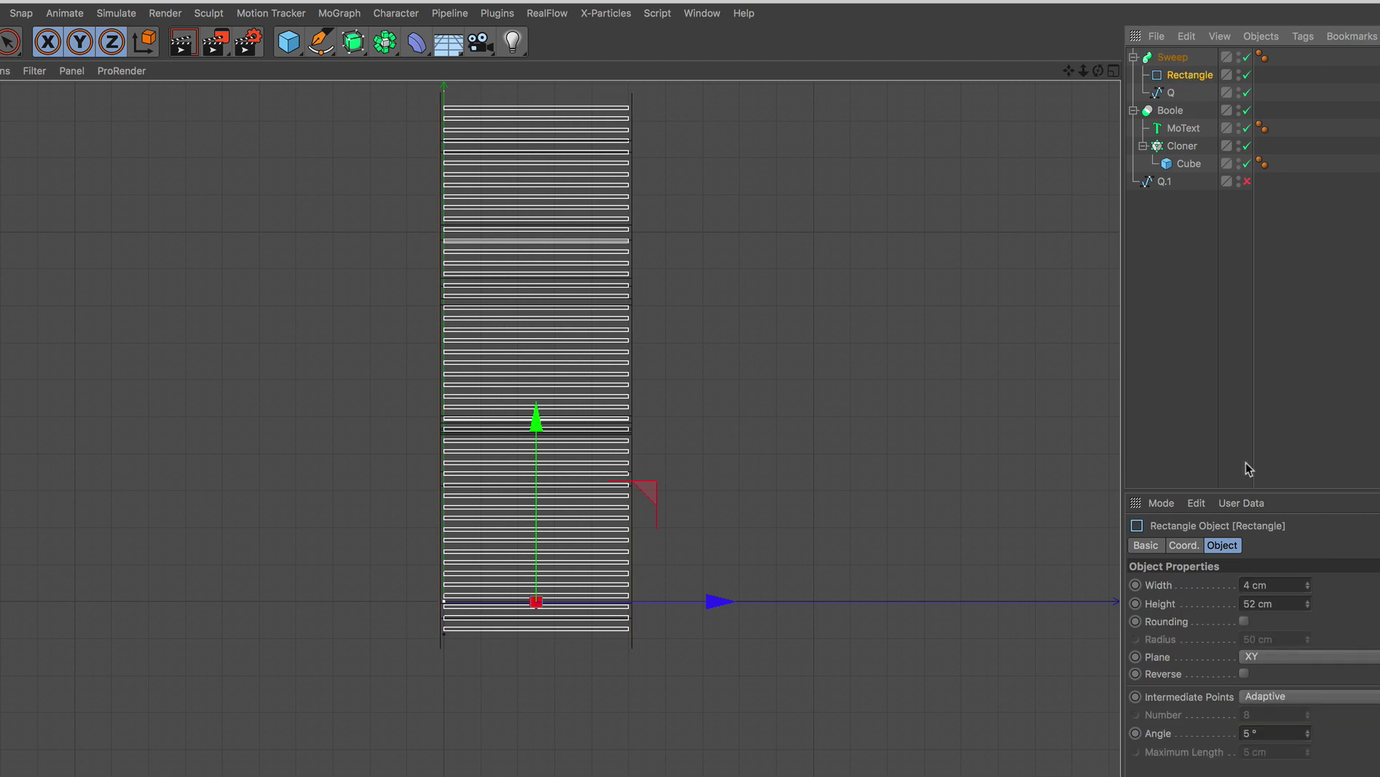
left_click(1310, 609)
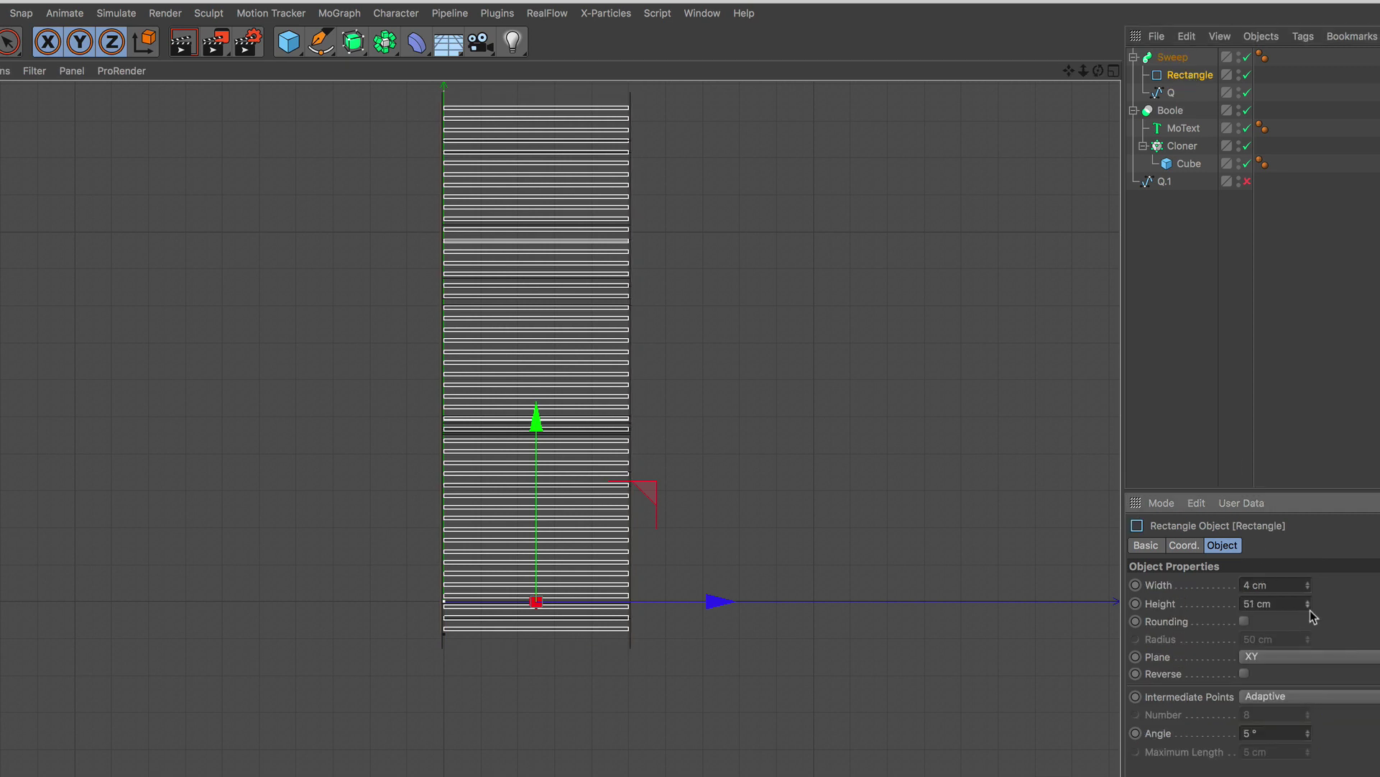
Step: Zoom the full-size Perspective view onto the Q's tail and set the Rectangle's intermediate points to Uniform
left_click(1114, 71)
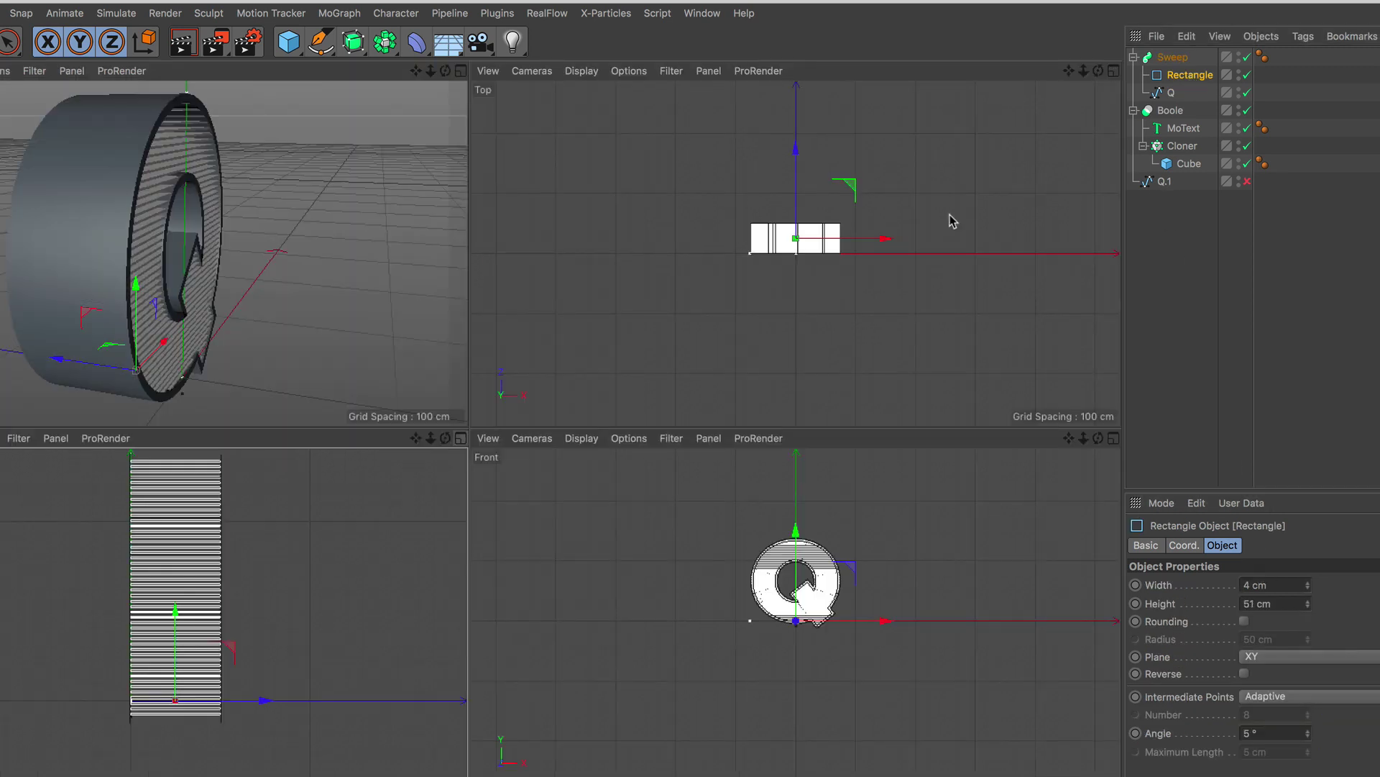
left_click(460, 70)
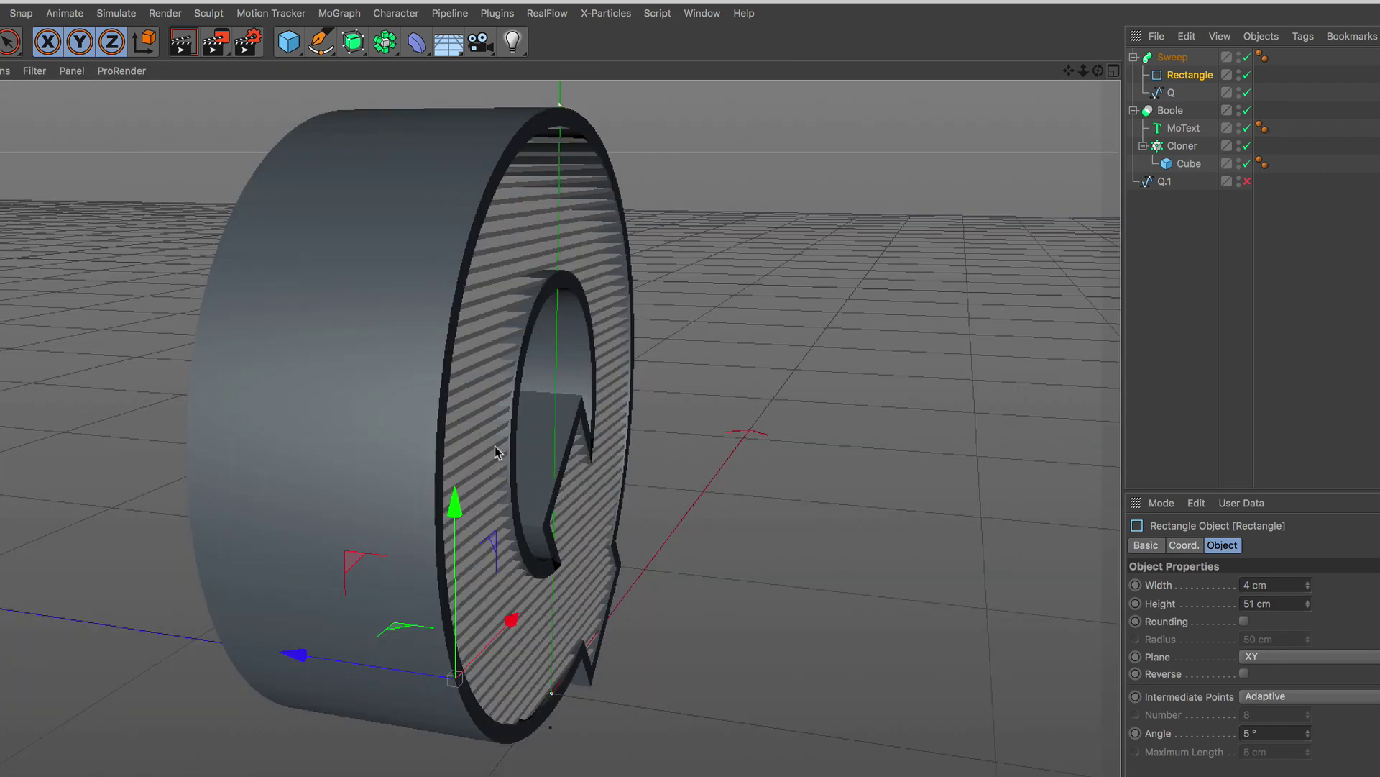
left_click_drag(541, 443, 504, 403, "alt")
scroll(504, 379, "up", 3)
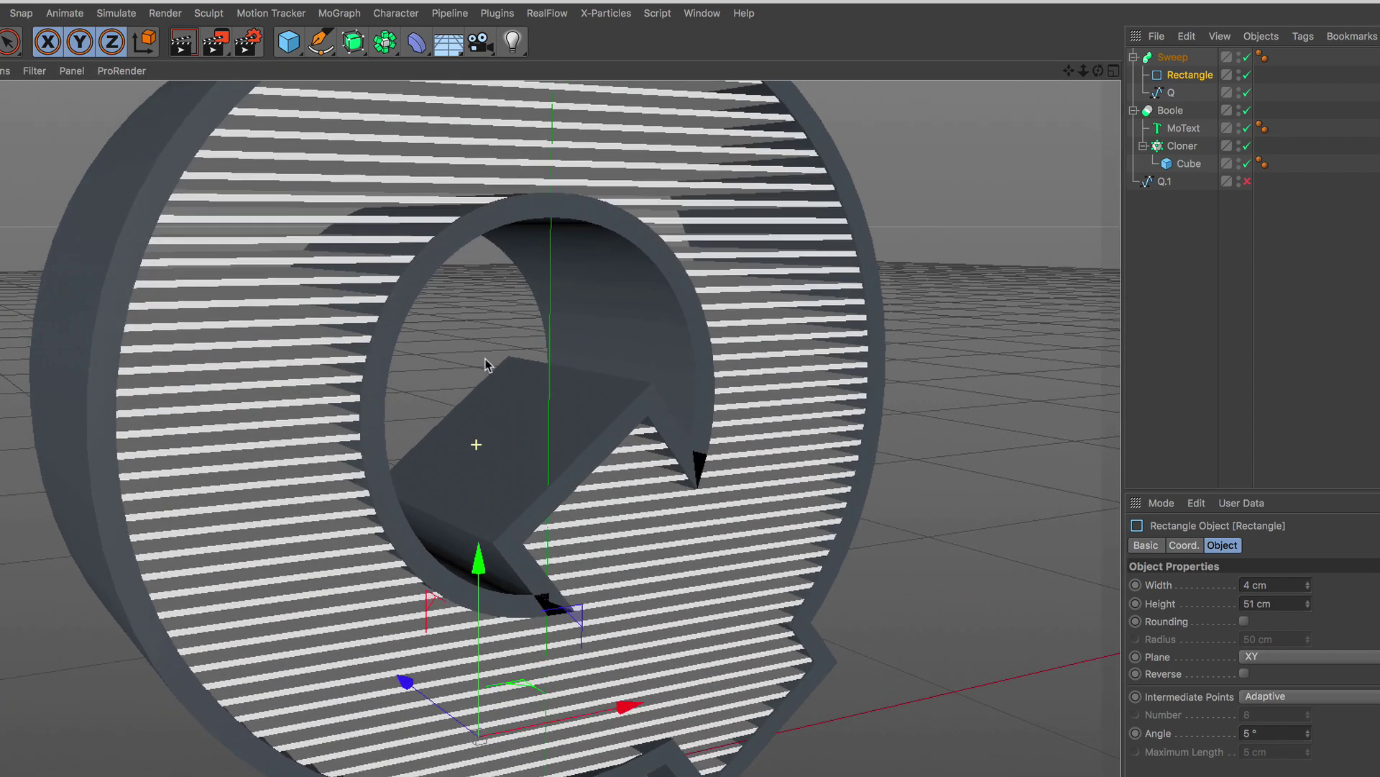
scroll(504, 432, "up", 2)
scroll(531, 464, "up", 2)
mouse_move(530, 463)
left_mouse_down("alt")
mouse_move(567, 503)
mouse_move(632, 481)
left_mouse_up("alt")
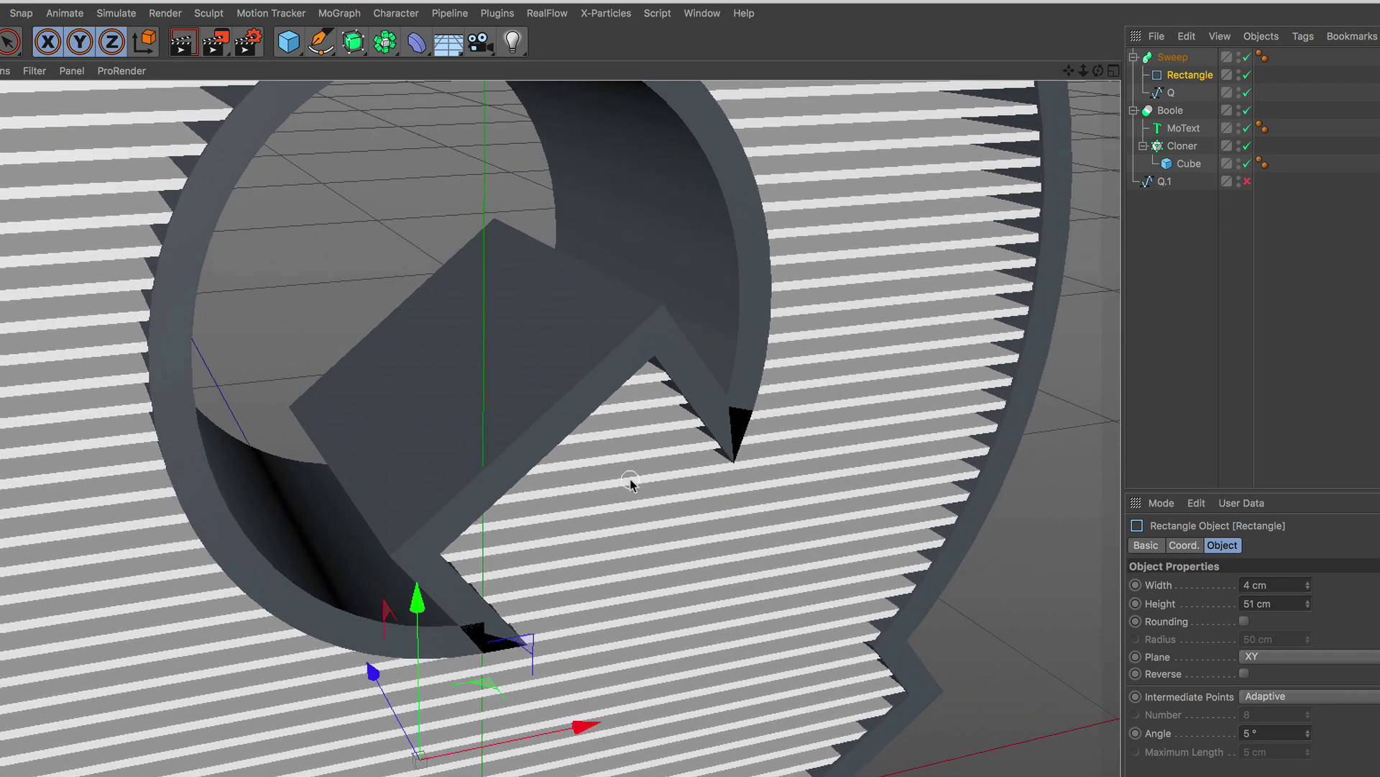
scroll(478, 450, "up", 3)
scroll(533, 450, "up", 2)
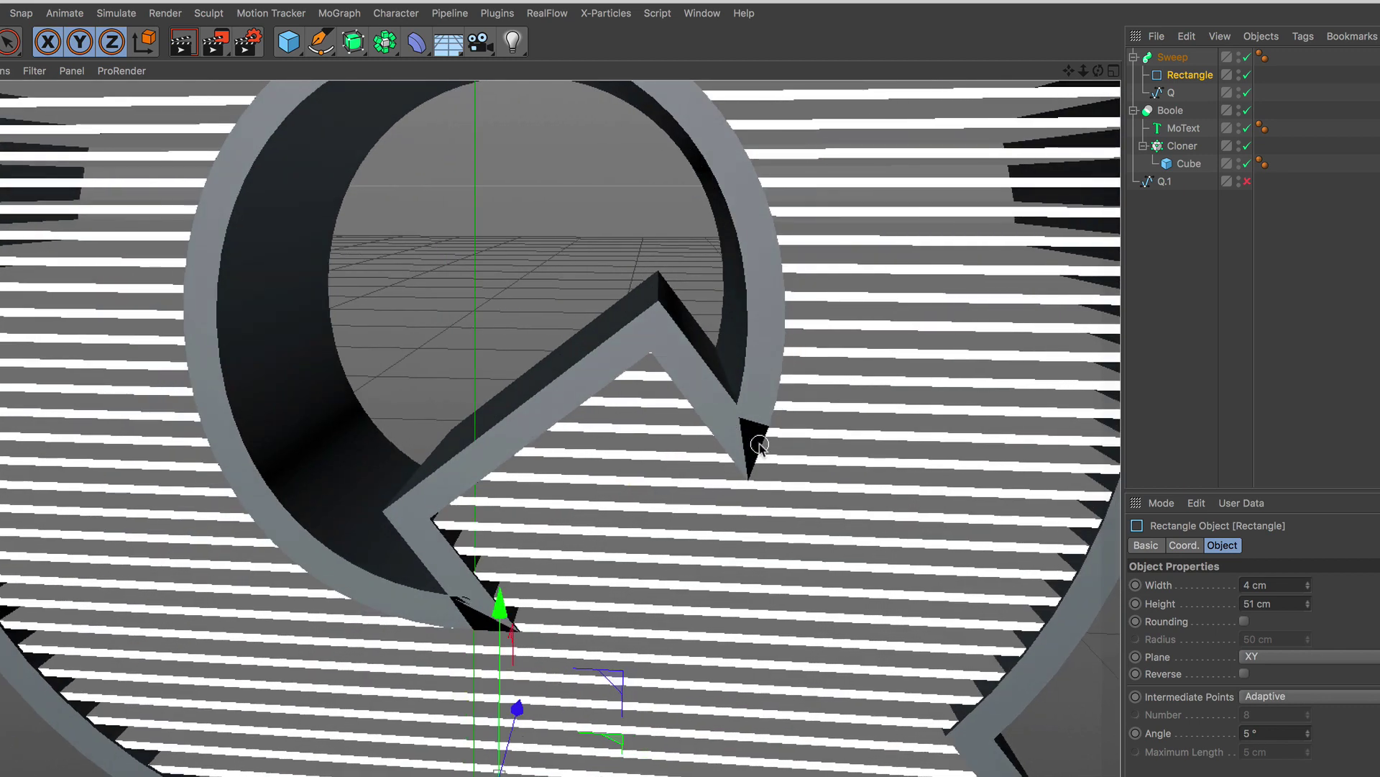
mouse_move(532, 449)
left_mouse_down("alt")
mouse_move(681, 468)
mouse_move(709, 456)
left_mouse_up("alt")
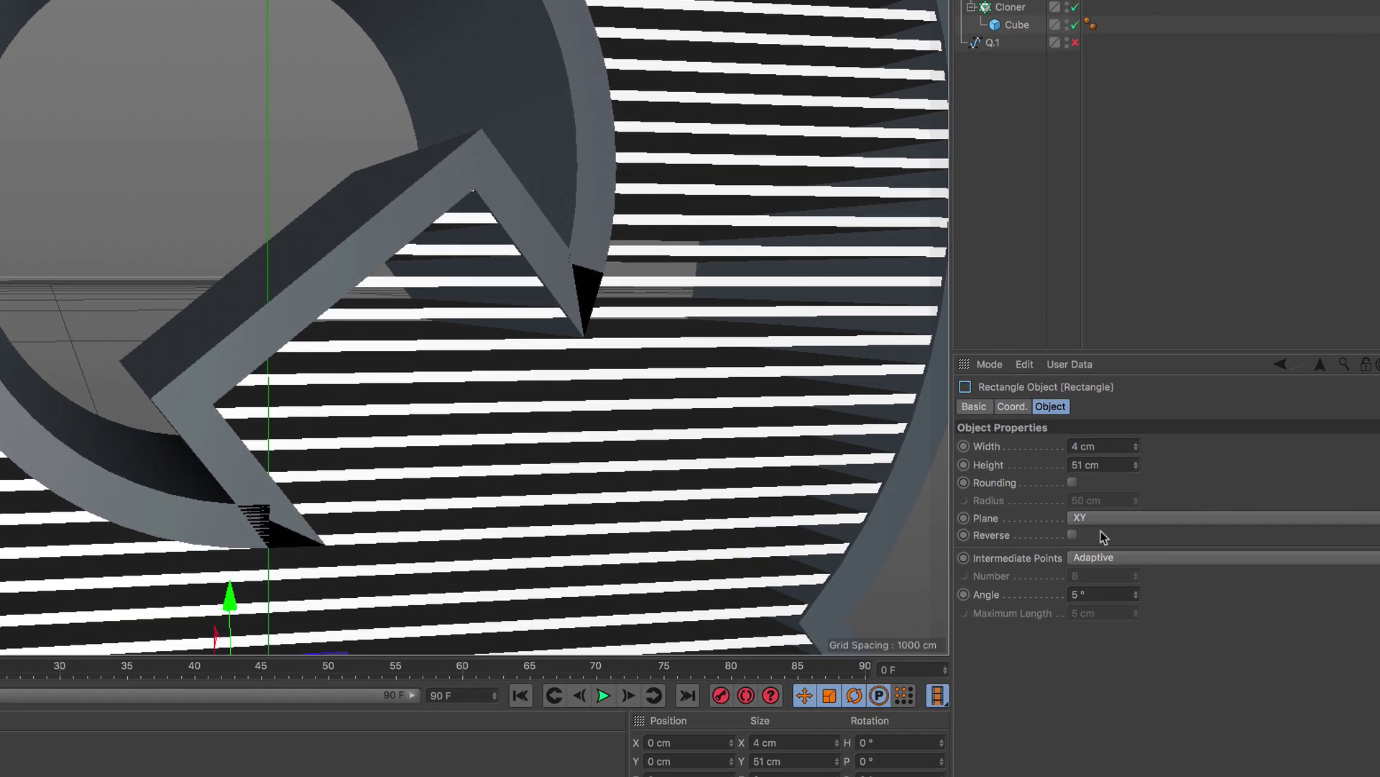
left_click(1114, 559)
left_click(1116, 611)
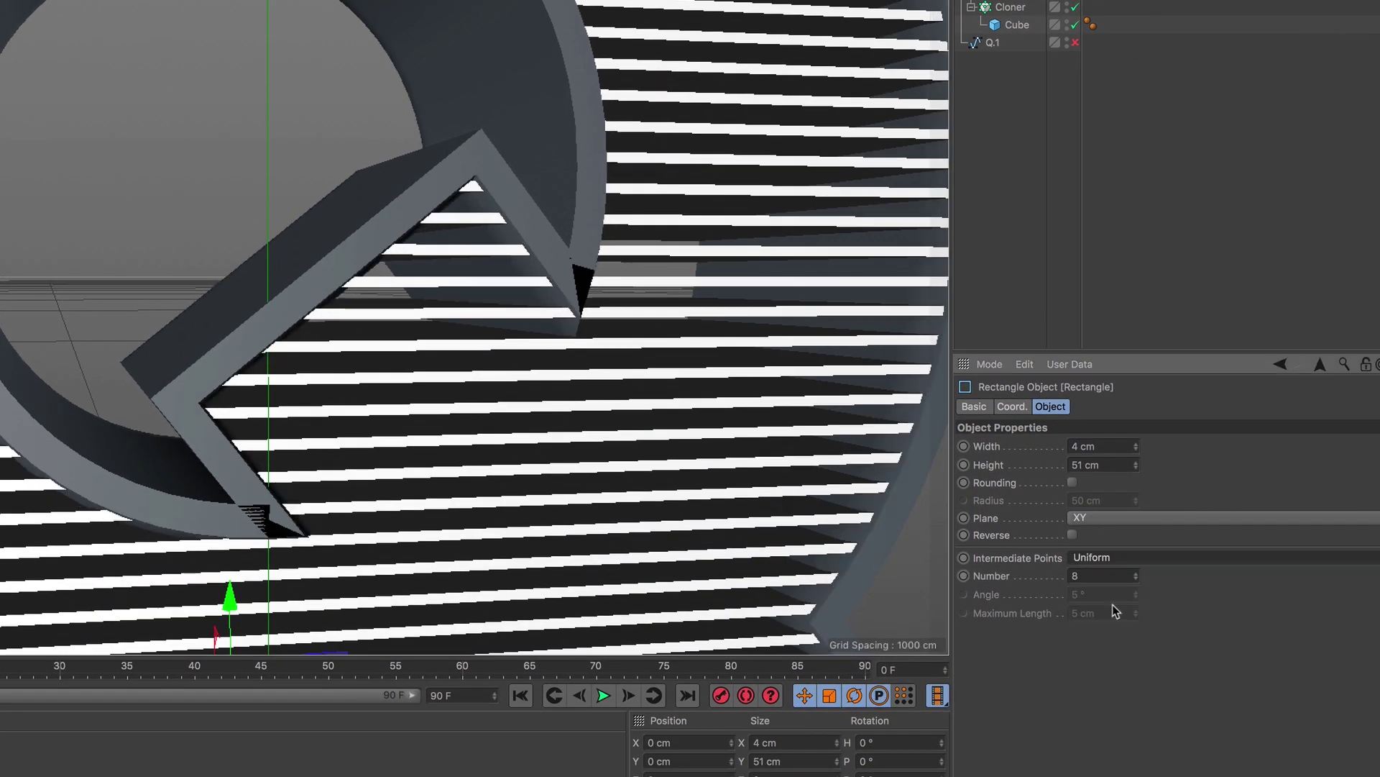
Step: Round the Rectangle profile's corners with a 0.3 cm radius
left_click(1073, 482)
left_click_drag(1118, 494, 1066, 507)
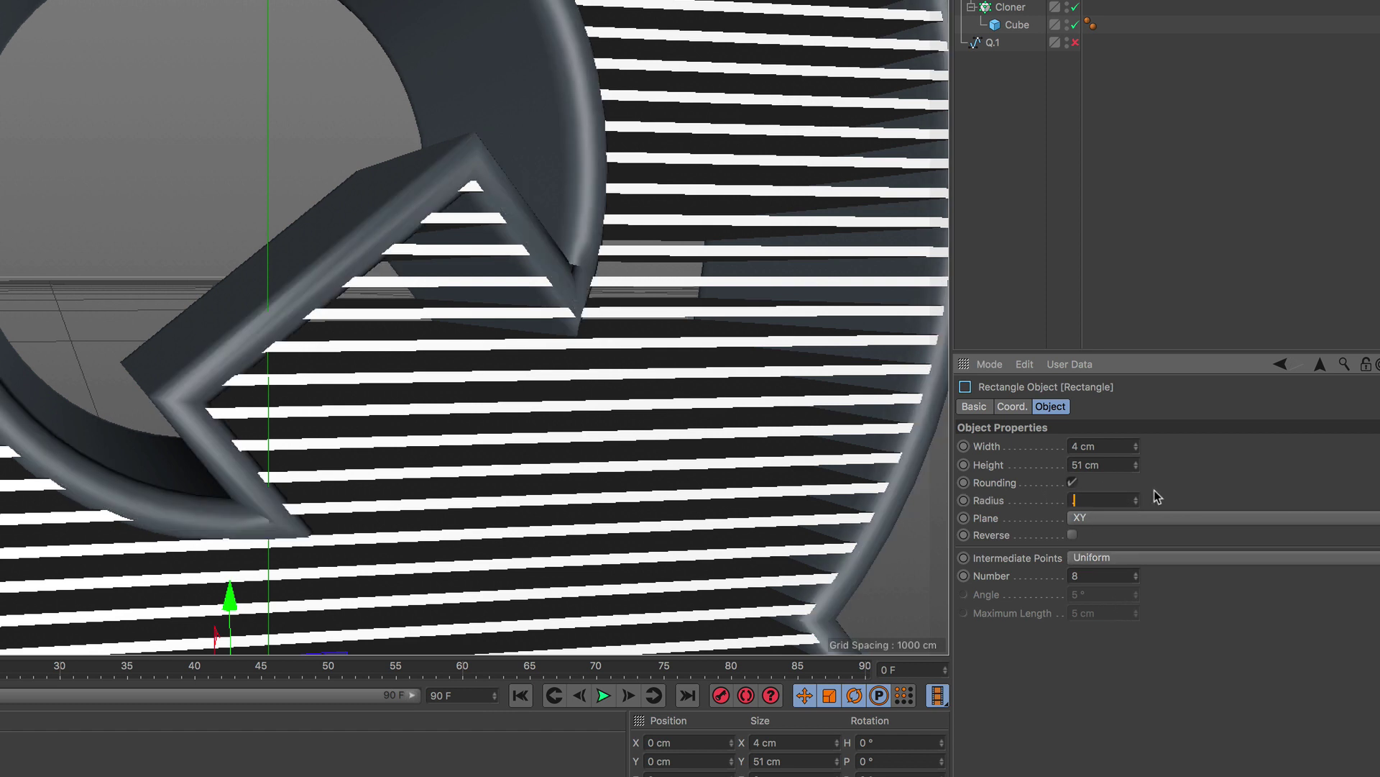
type("0.4")
key("Return")
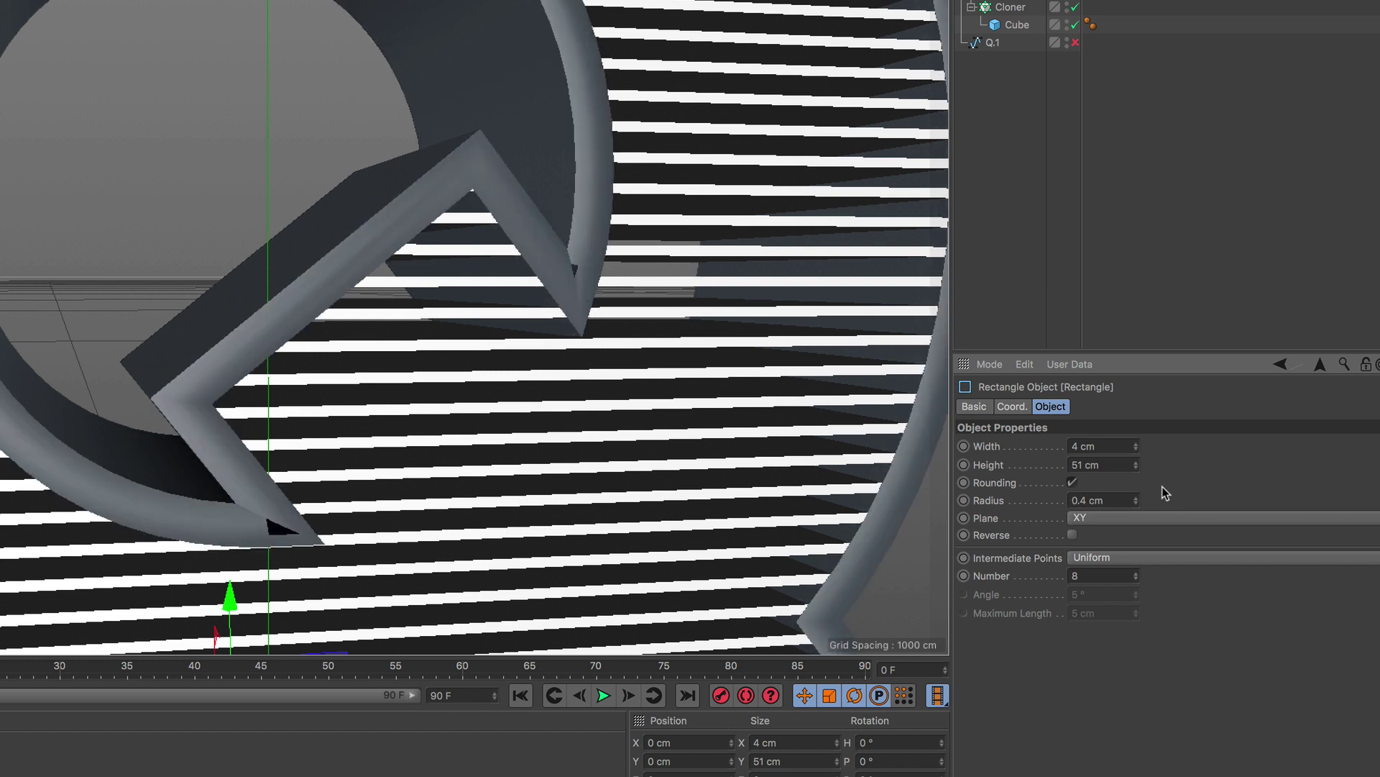
left_click(1133, 558)
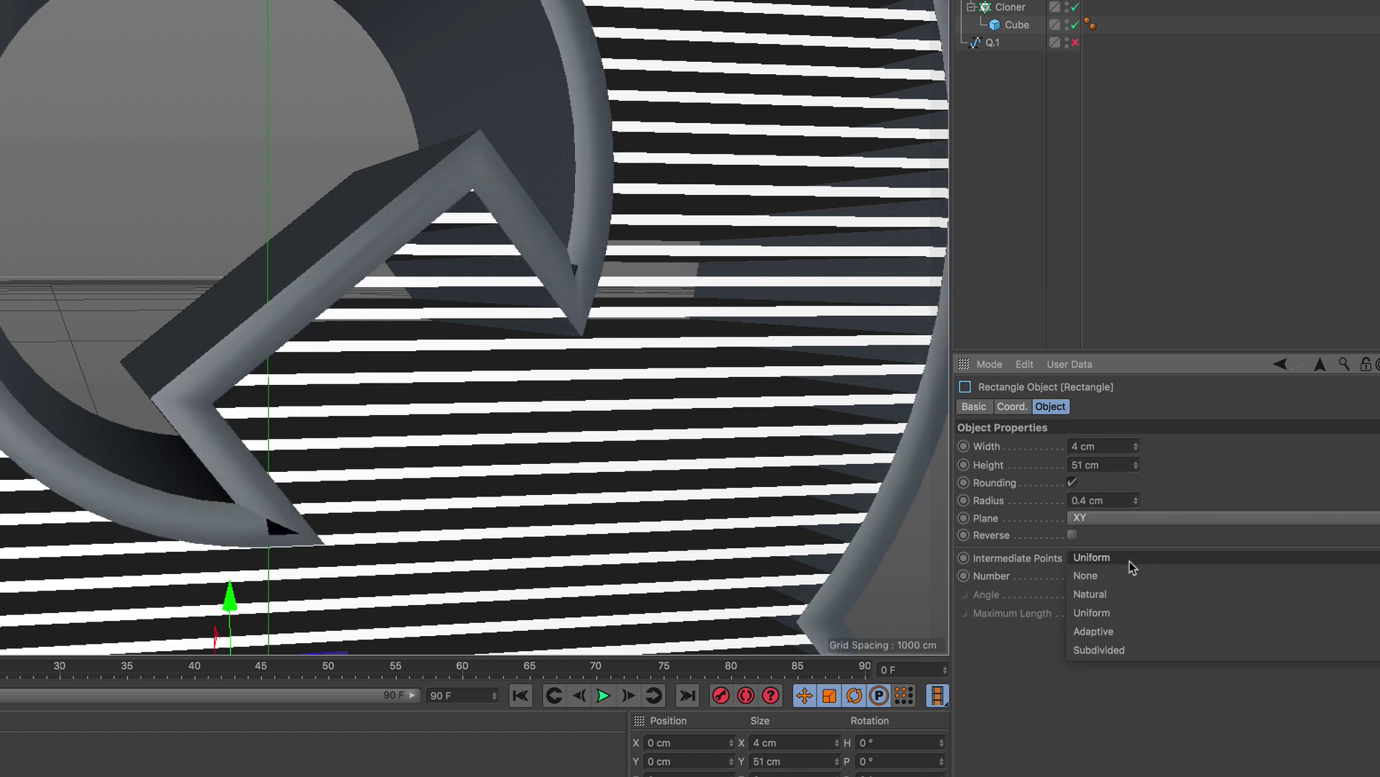
left_click(1126, 592)
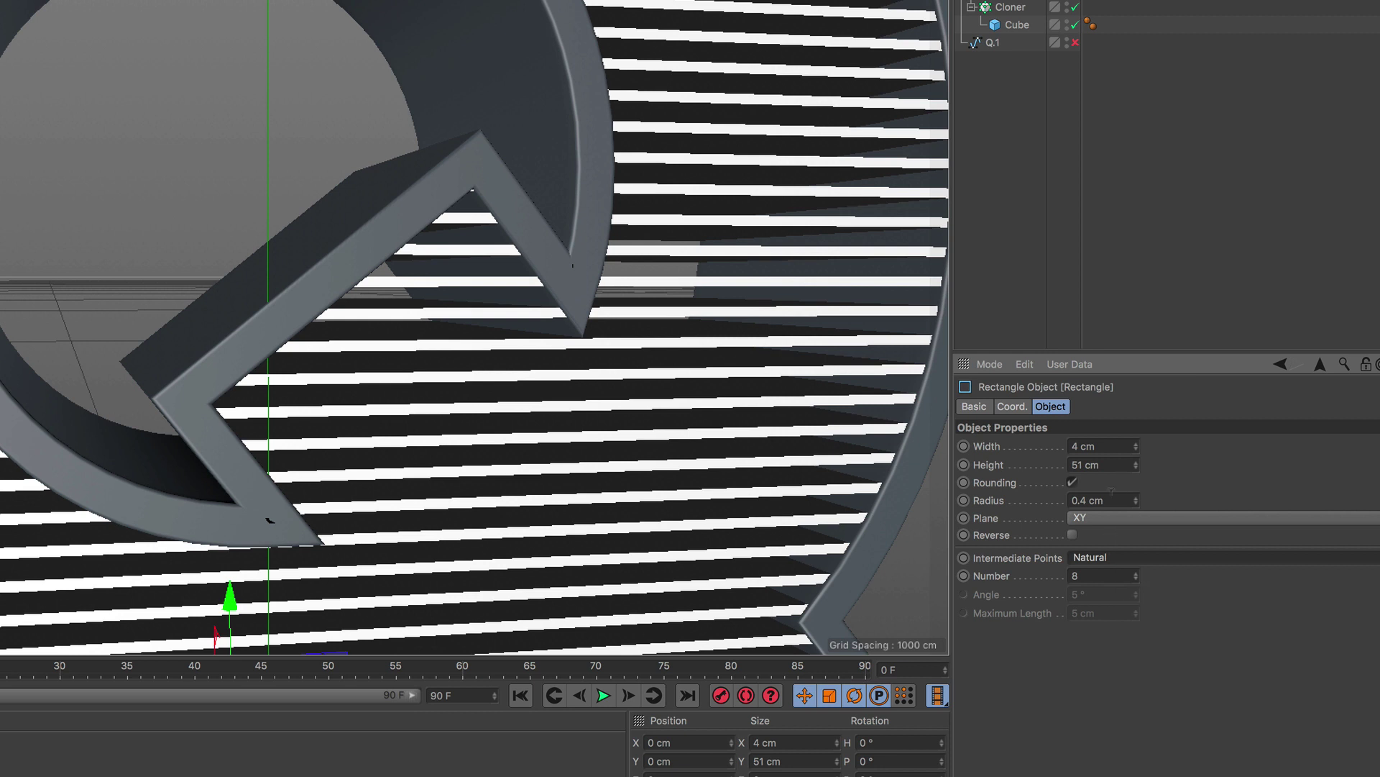
left_click(1088, 497)
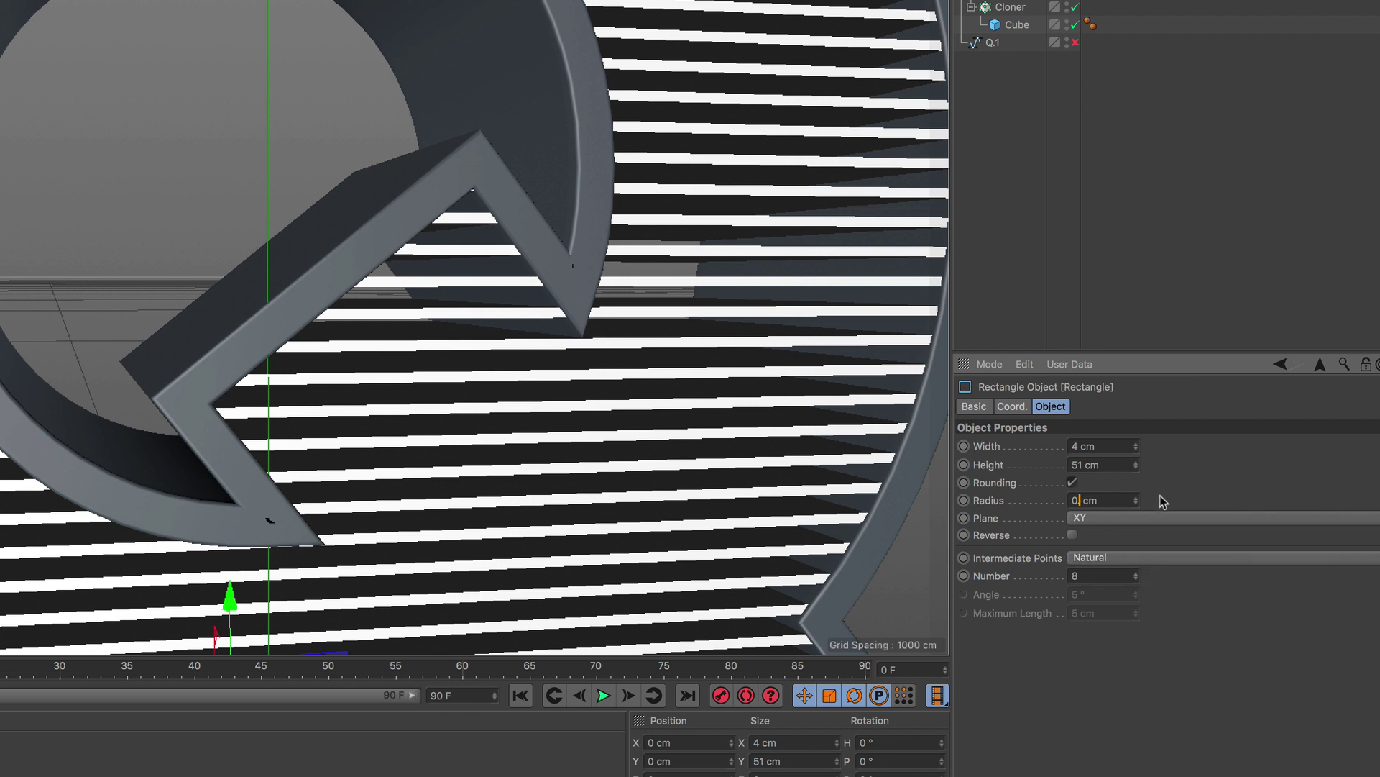
type("0.3")
key("Return")
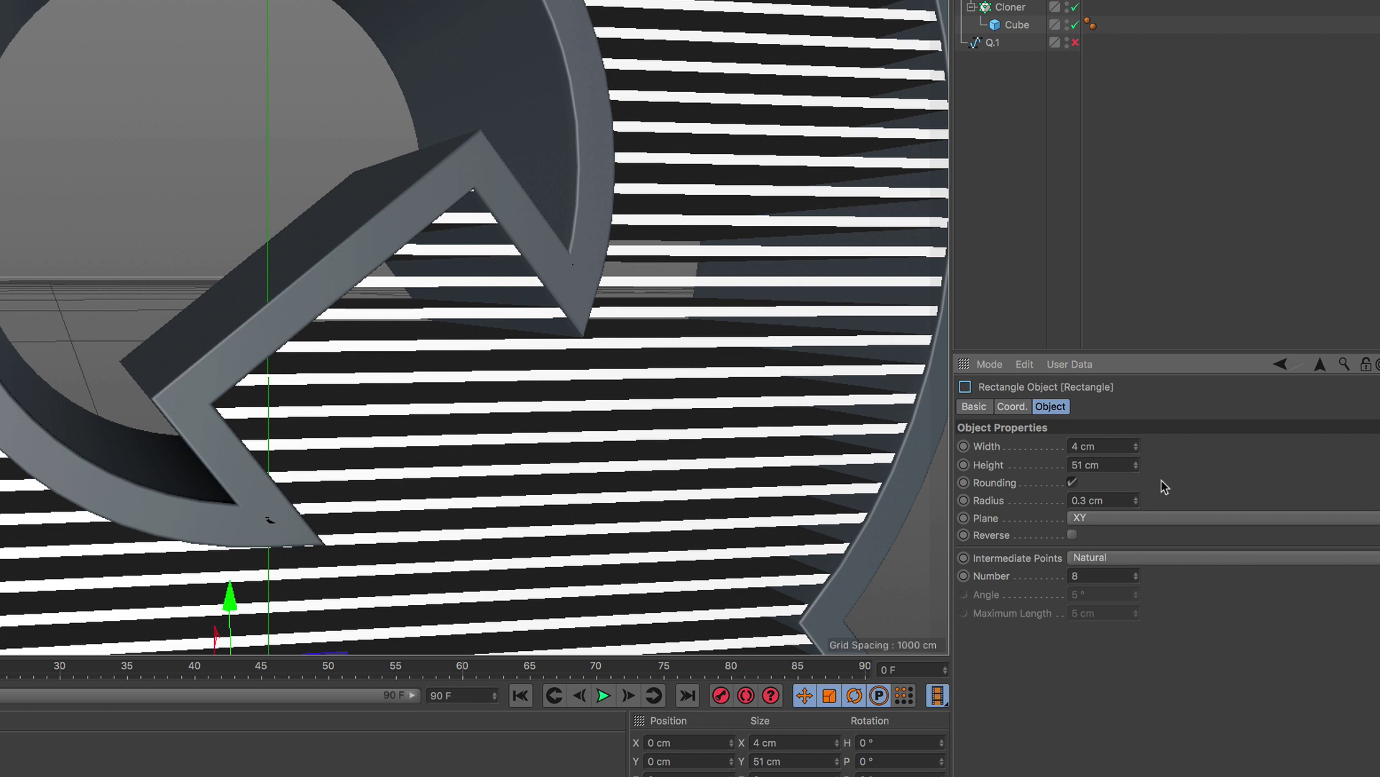
Step: Try Adaptive and Subdivided intermediate points, then settle on Uniform with 21 points
left_click(1136, 565)
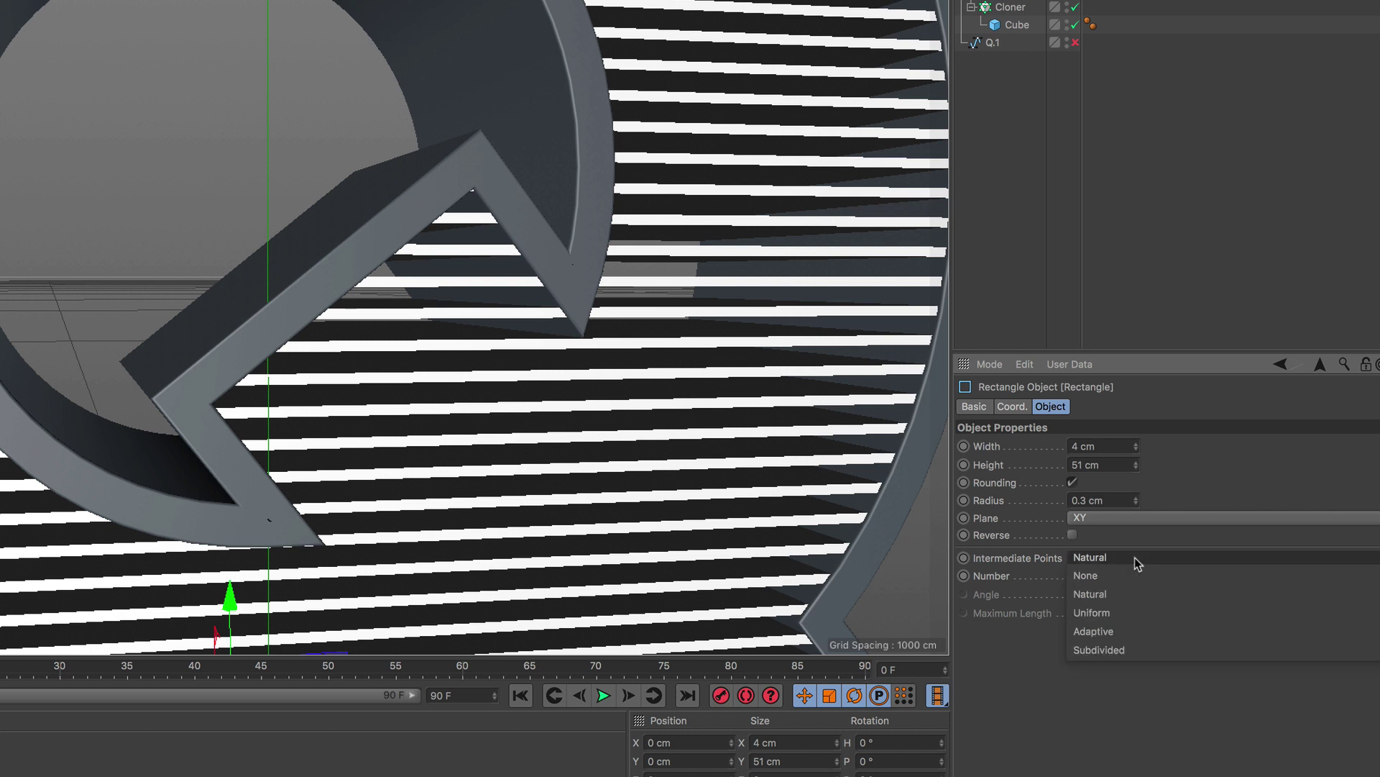
left_click(1128, 627)
left_click(1133, 559)
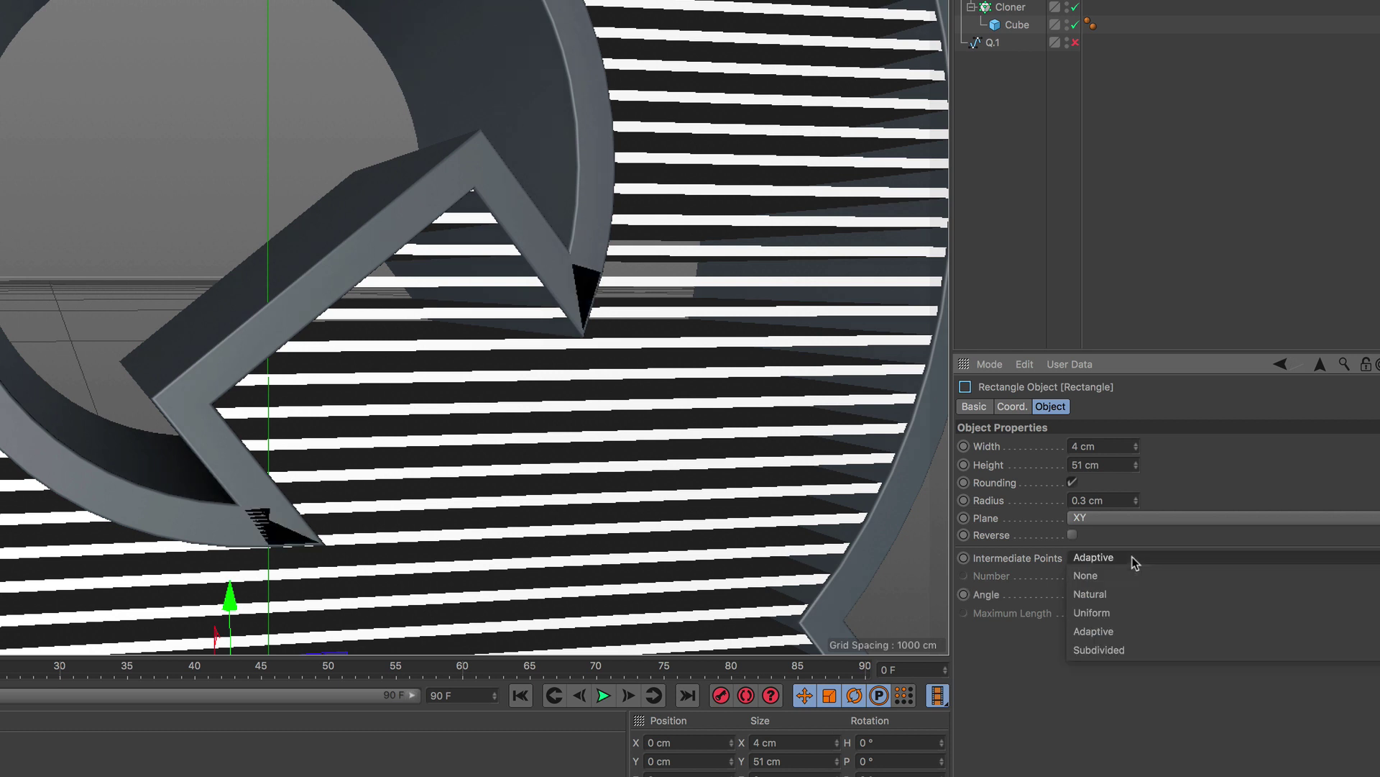
left_click(1129, 650)
left_click(1132, 560)
left_click(1121, 613)
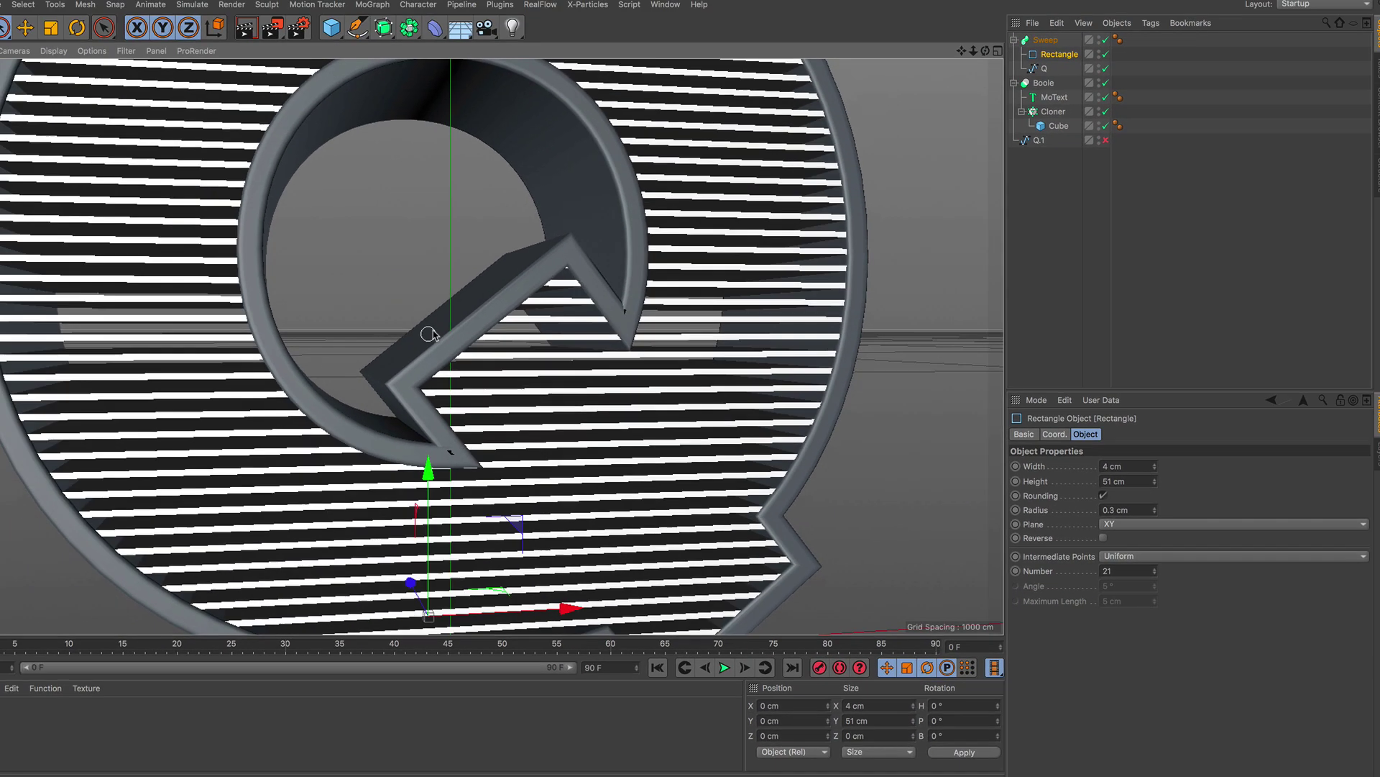
mouse_move(426, 333)
left_mouse_down("alt")
mouse_move(464, 348)
mouse_move(558, 321)
mouse_move(517, 308)
mouse_move(522, 365)
mouse_move(539, 307)
left_mouse_up("alt")
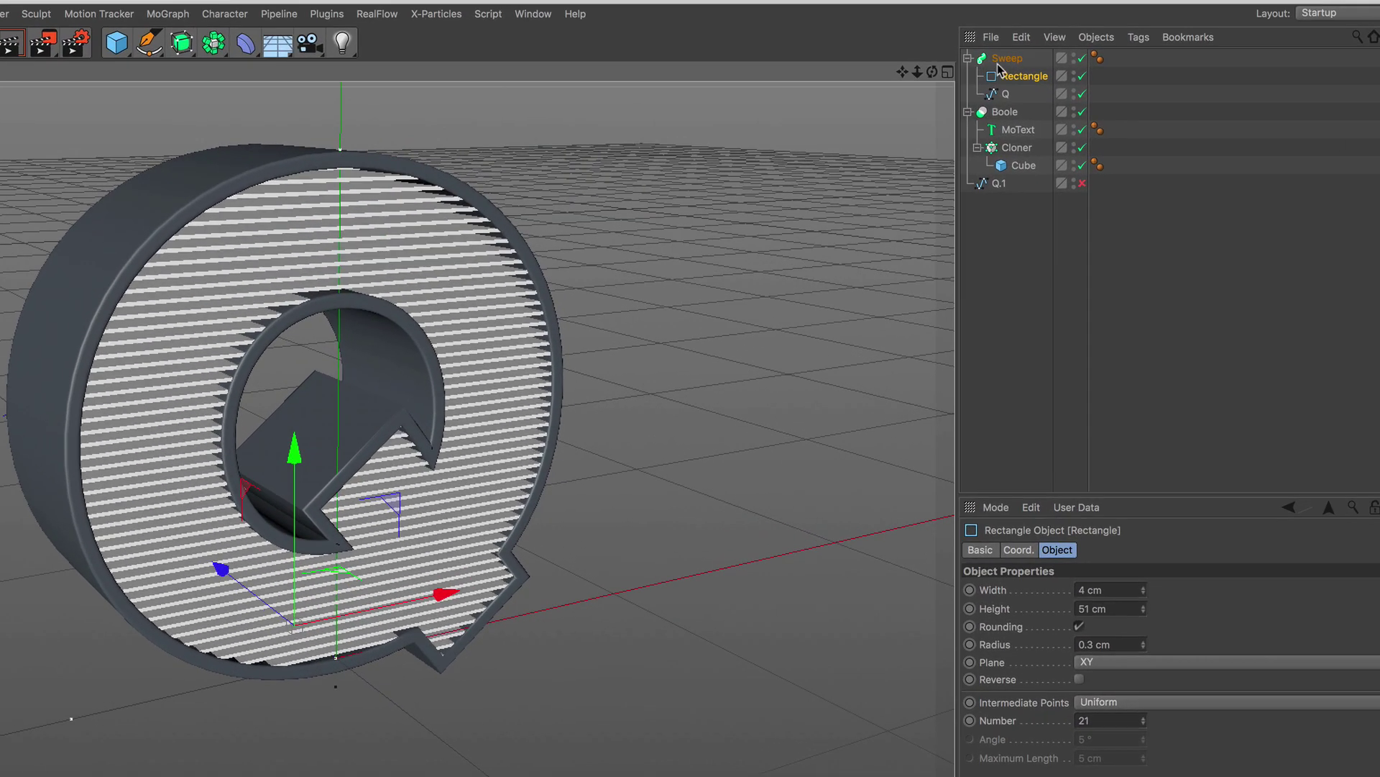
Step: Duplicate the Sweep as Sweep.1 and delete its copied Q spline
left_click(1055, 71)
left_click_drag(1006, 63, 1001, 209, "ctrl")
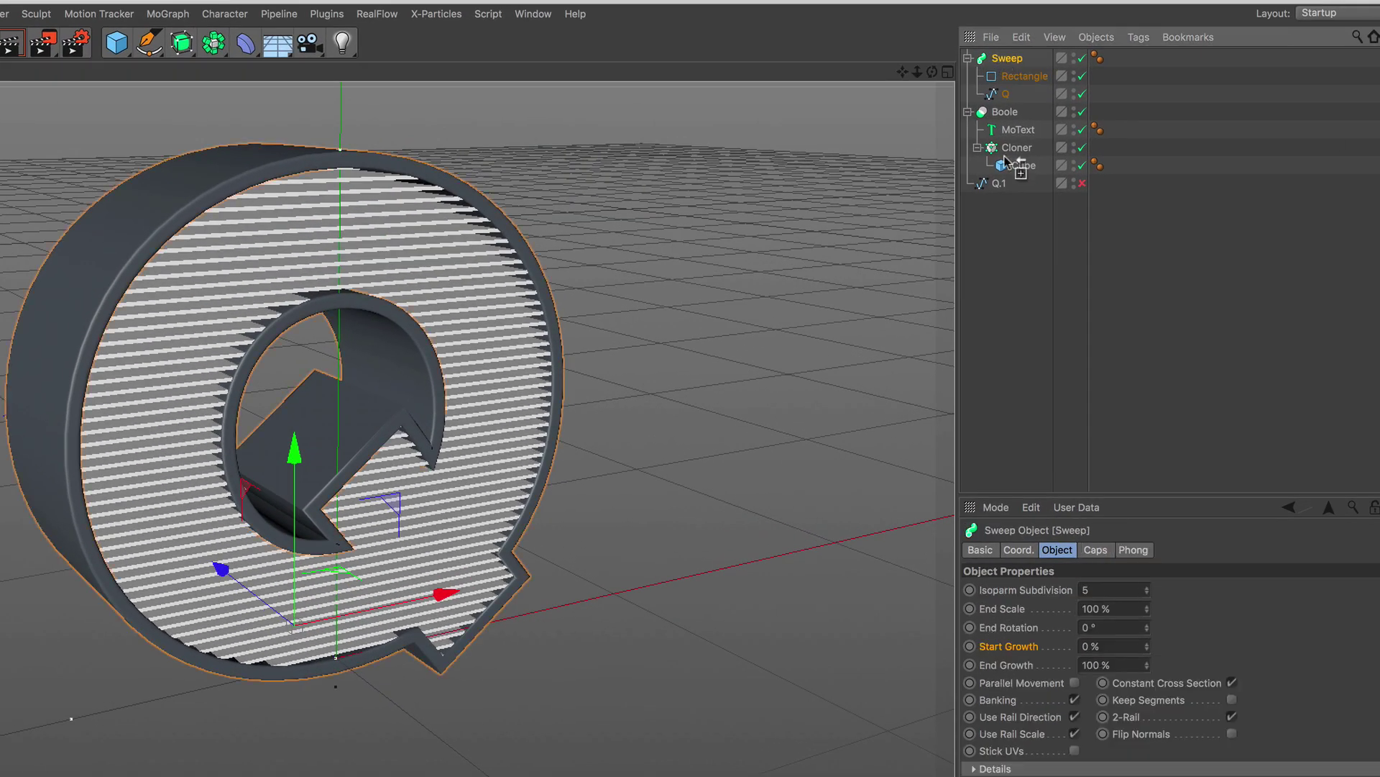
left_click(998, 262)
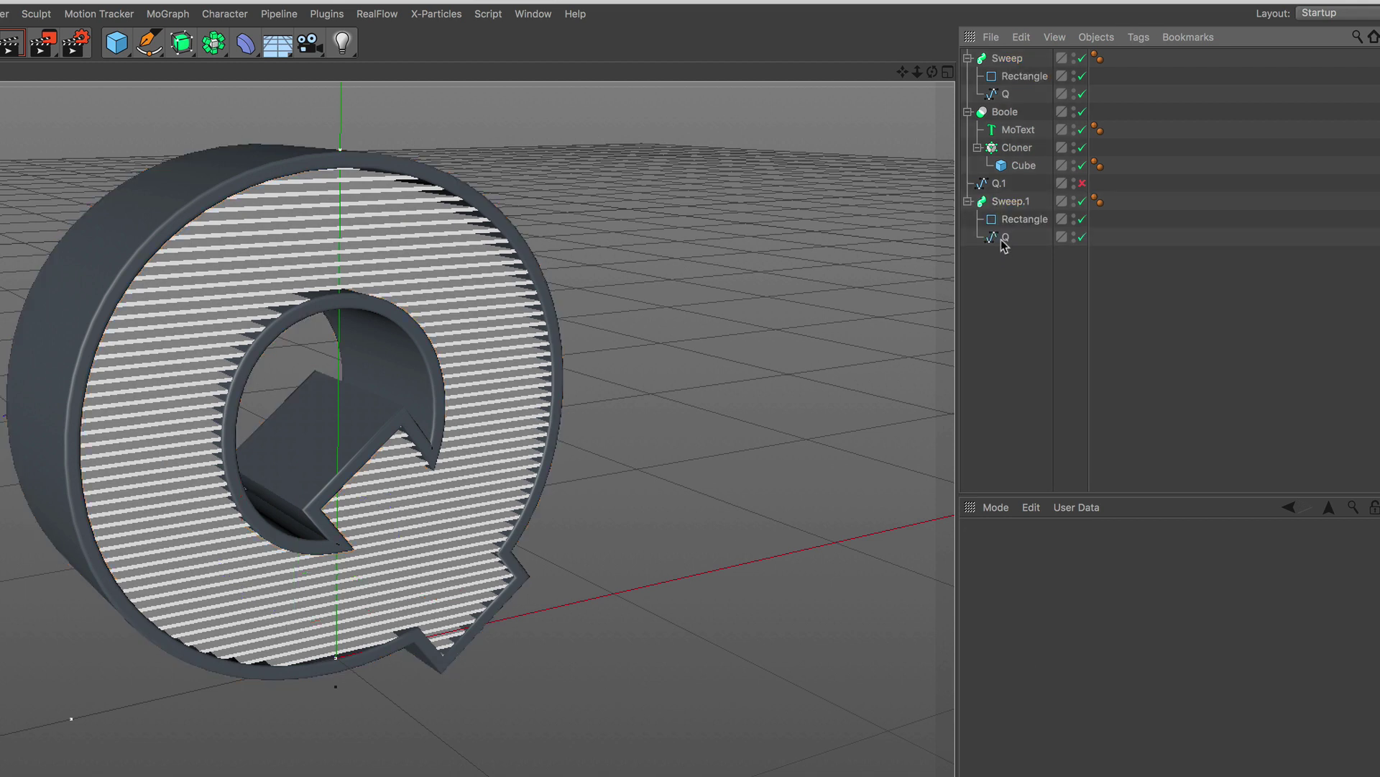
left_click(1005, 237)
key("Delete")
Step: Put the enabled Q.1 spline in Sweep.1 and reduce its Rectangle height from 51 to 19 cm
left_click_drag(1001, 184, 1003, 228)
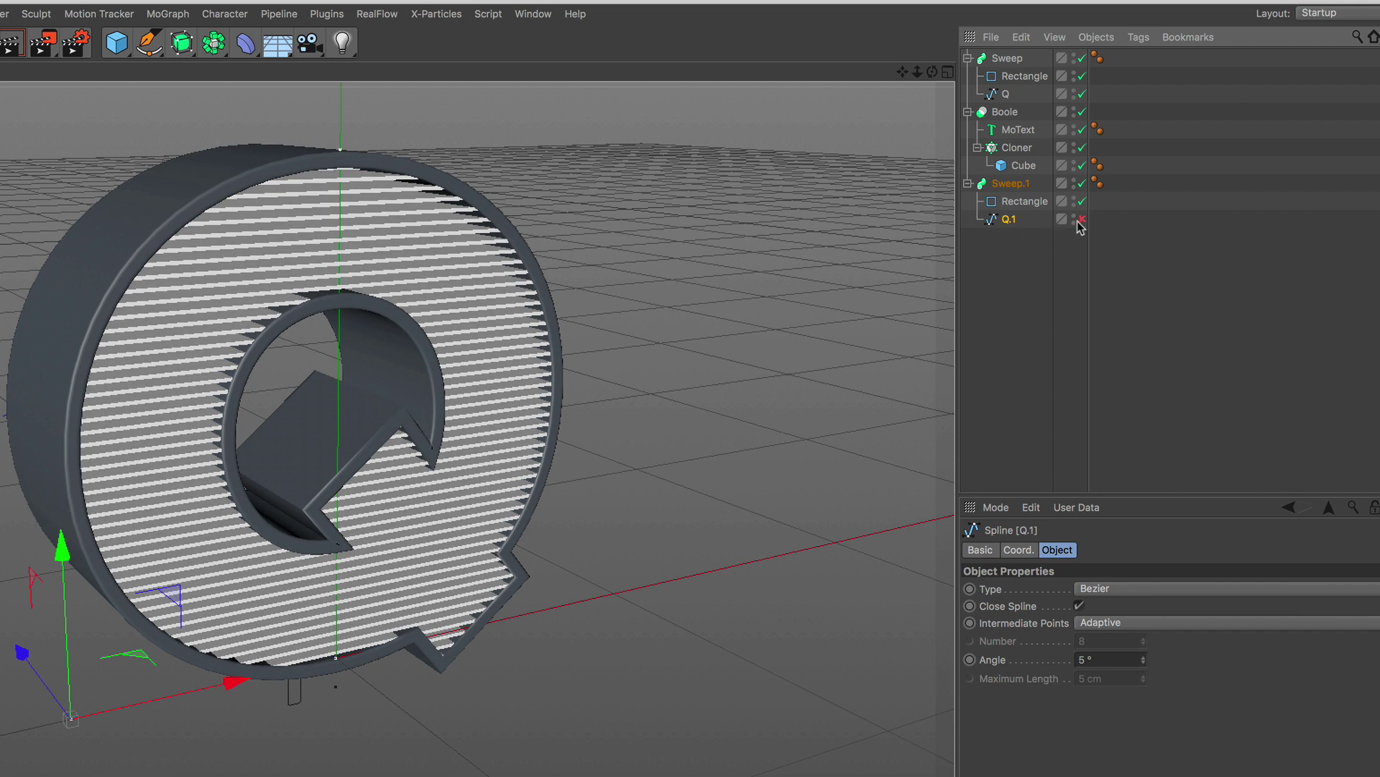
left_click(1081, 219)
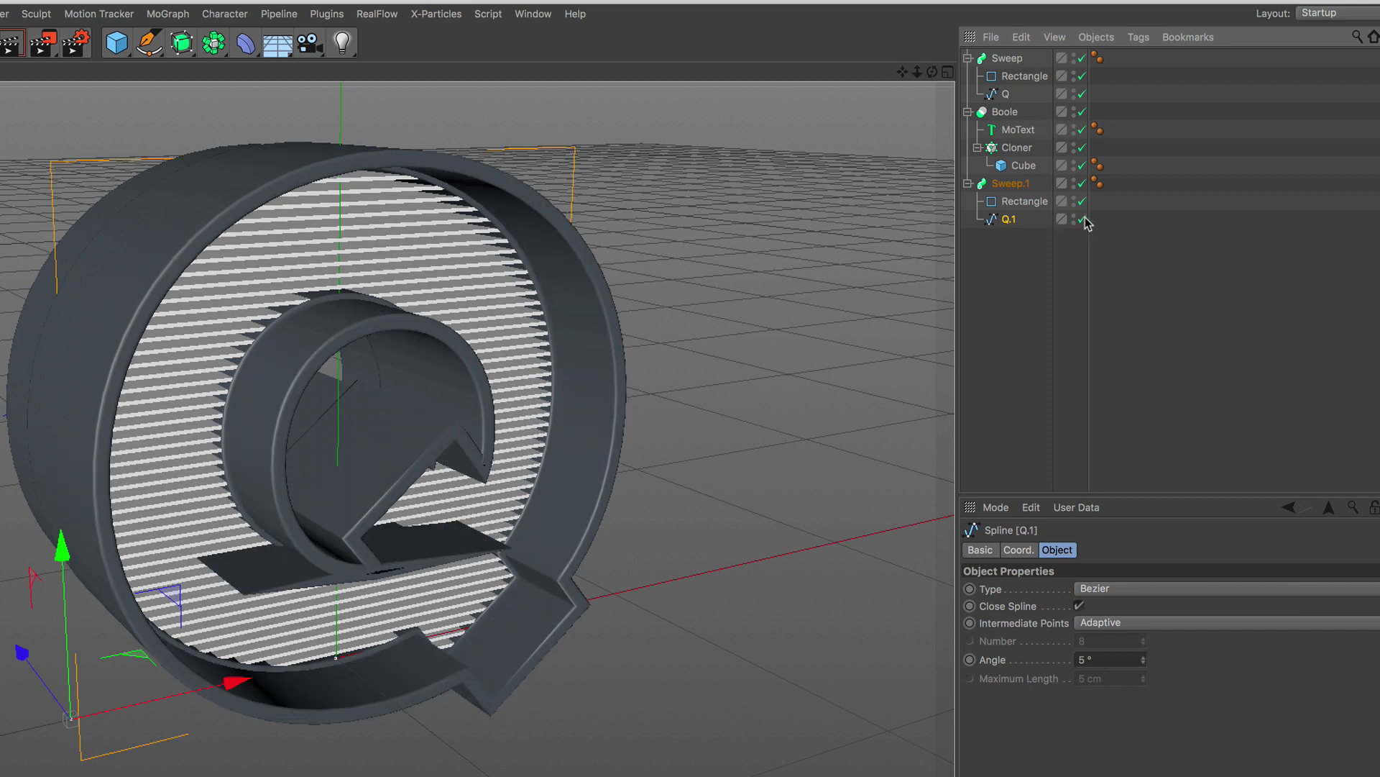
left_click(1015, 205)
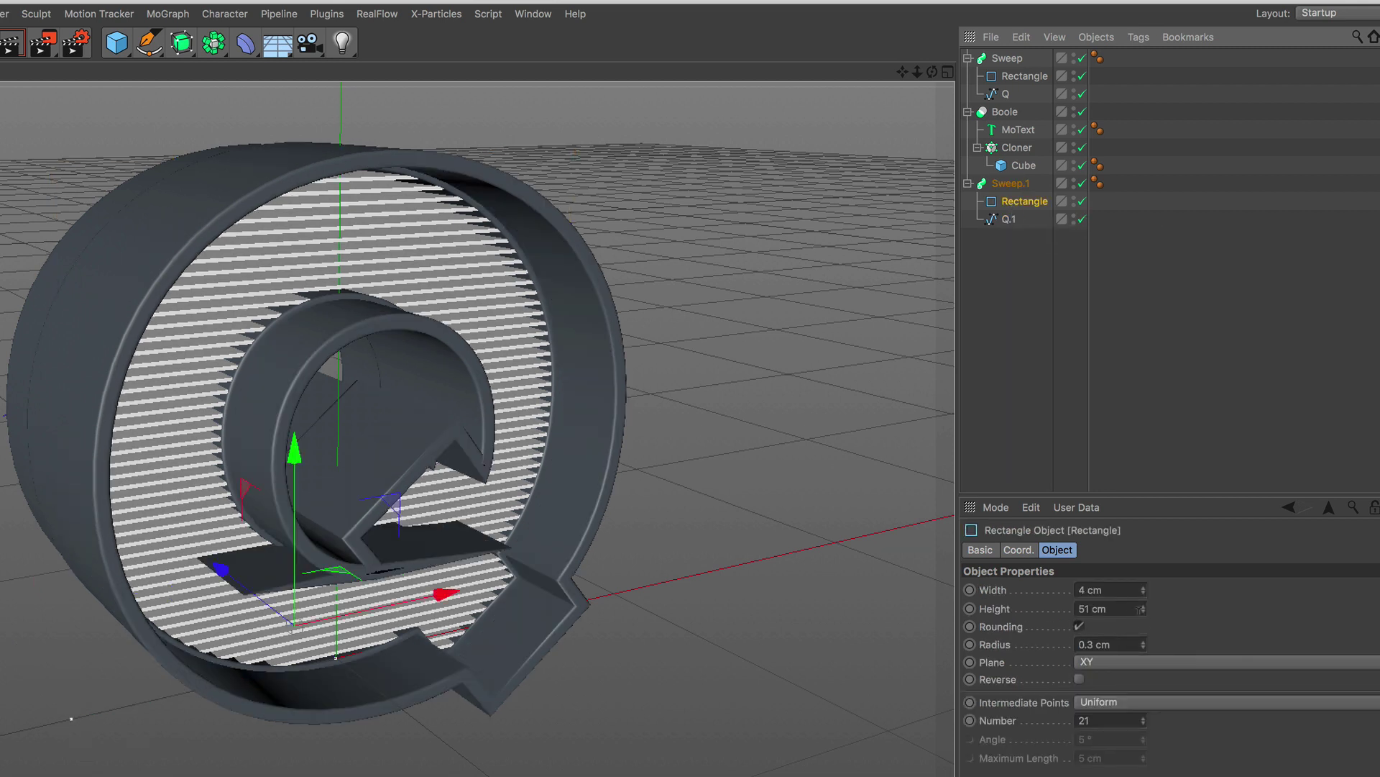
left_click_drag(1142, 610, 1147, 620)
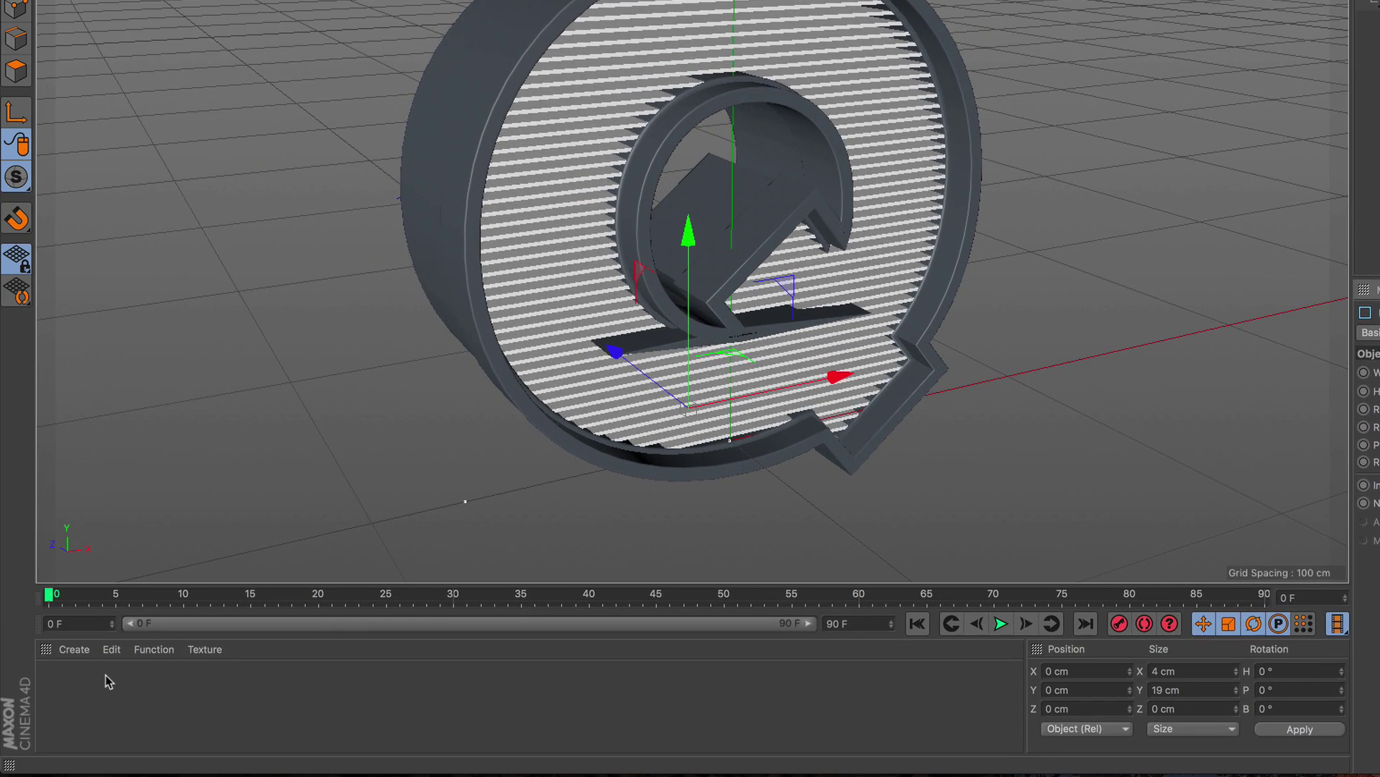
Step: Create a red material (saturation 87%, hue 6°) and apply it to Sweep.1
left_click(74, 649)
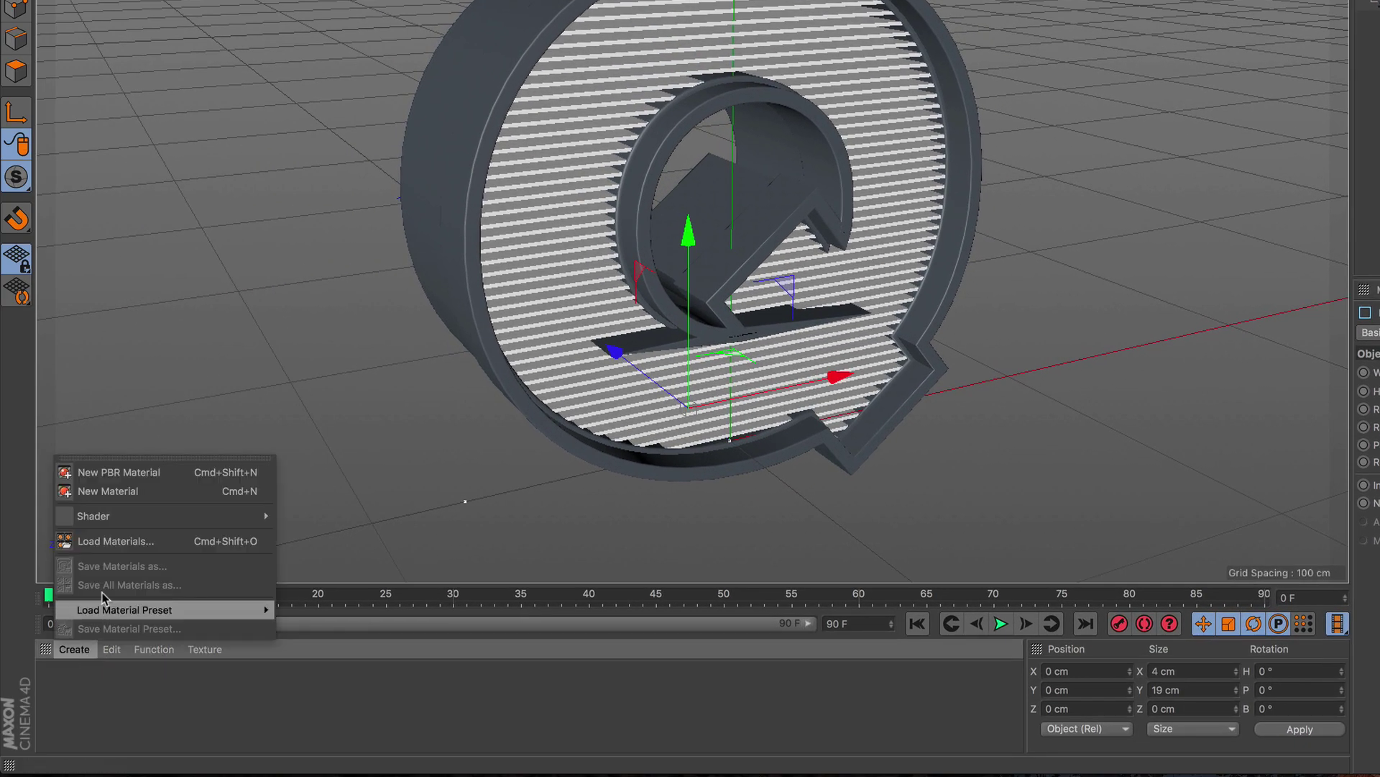
left_click(137, 495)
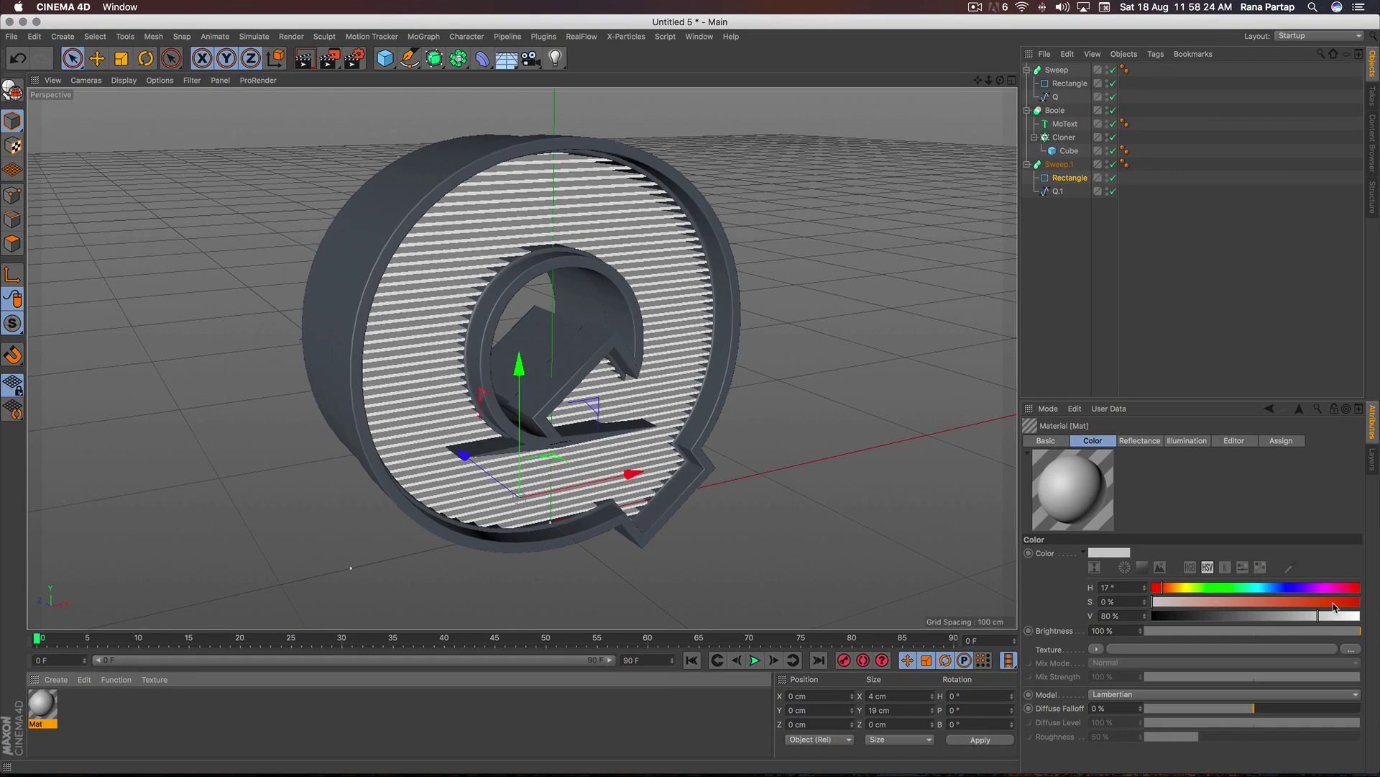
left_click(1332, 602)
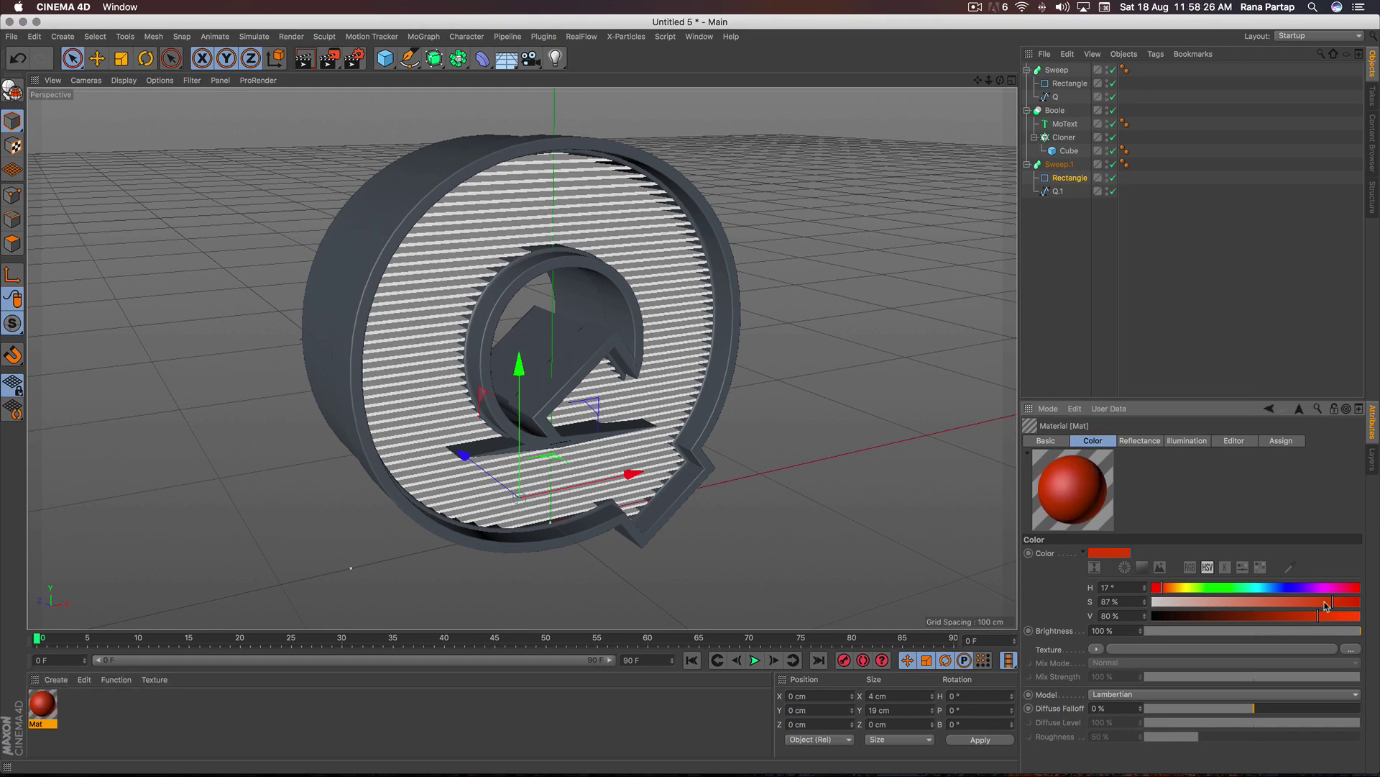
left_click_drag(1163, 588, 1155, 588)
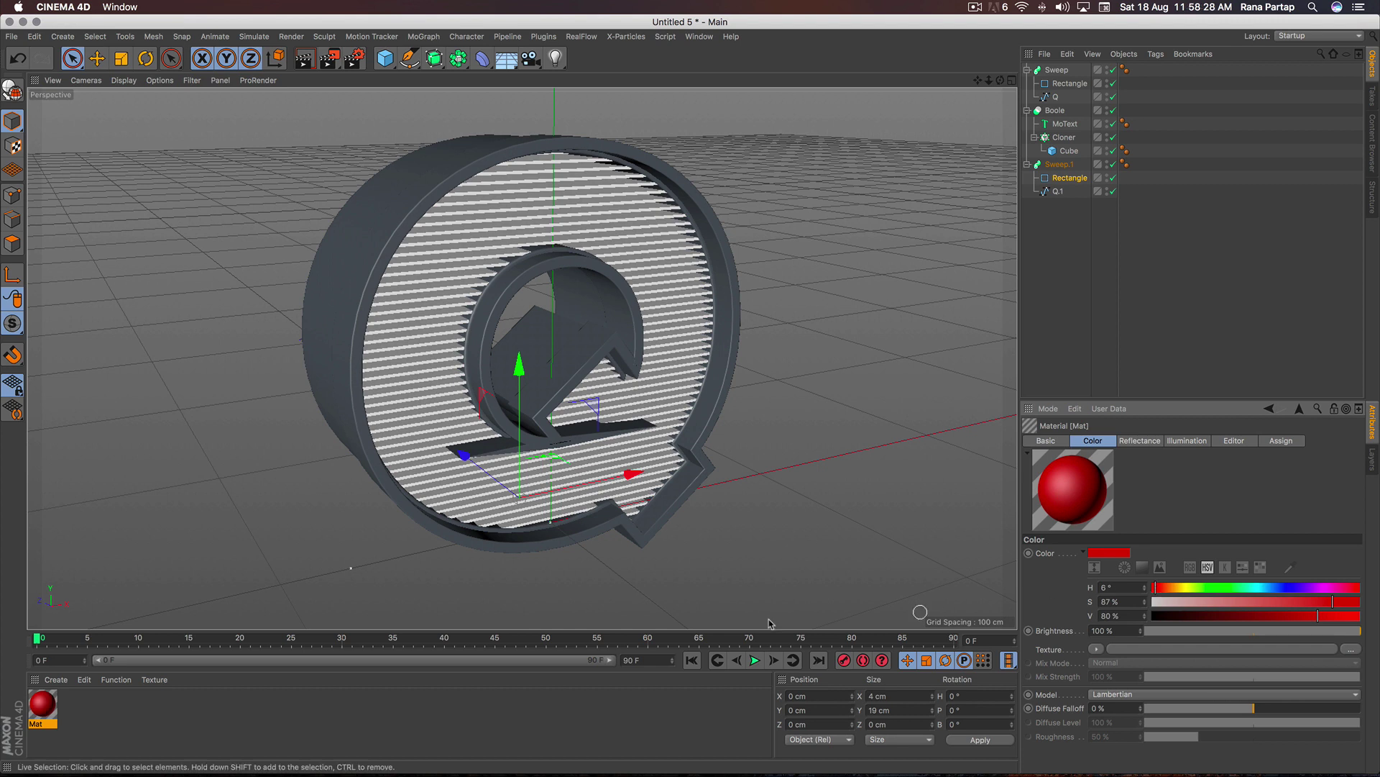
left_click_drag(43, 705, 1066, 166)
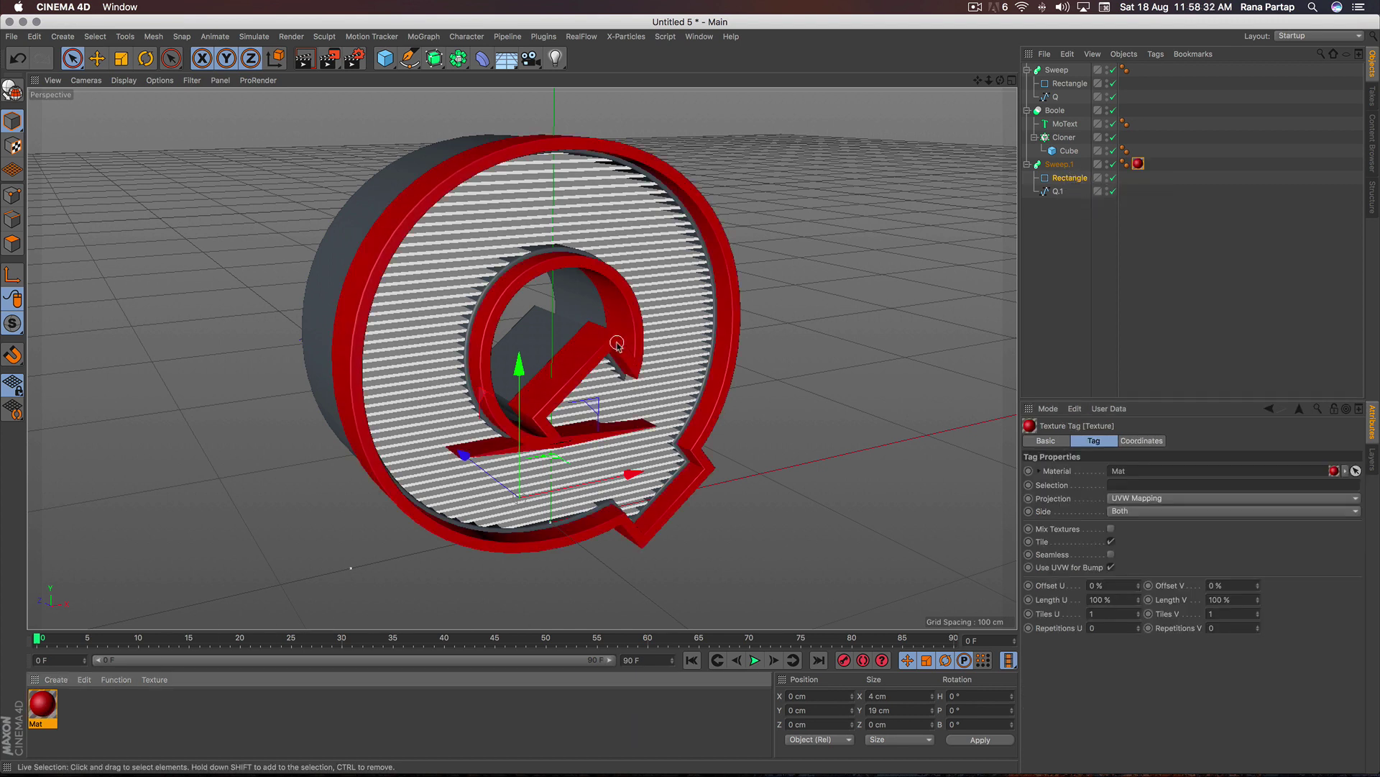
Step: In the maximized Right view, move Sweep.1 back about 49 cm along Z
left_click(1011, 80)
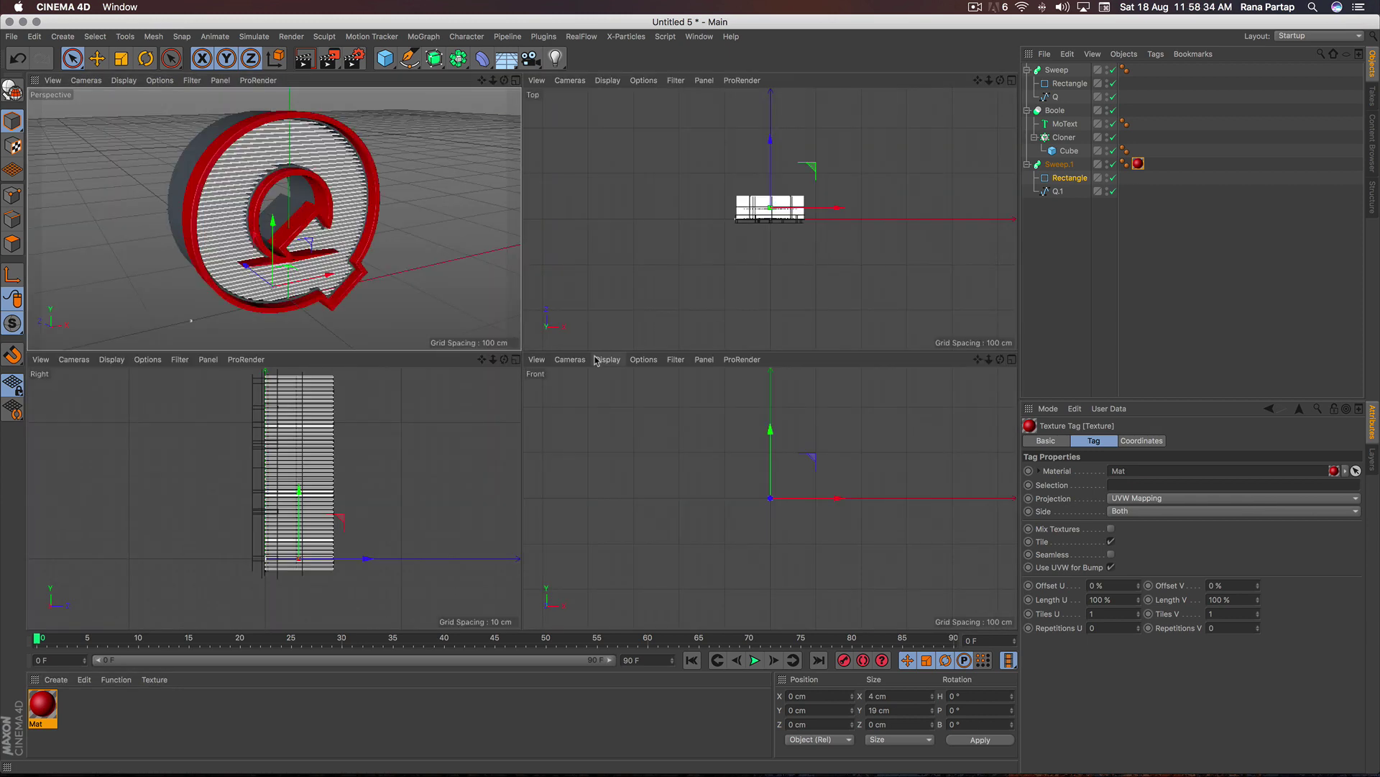
middle_click(486, 371)
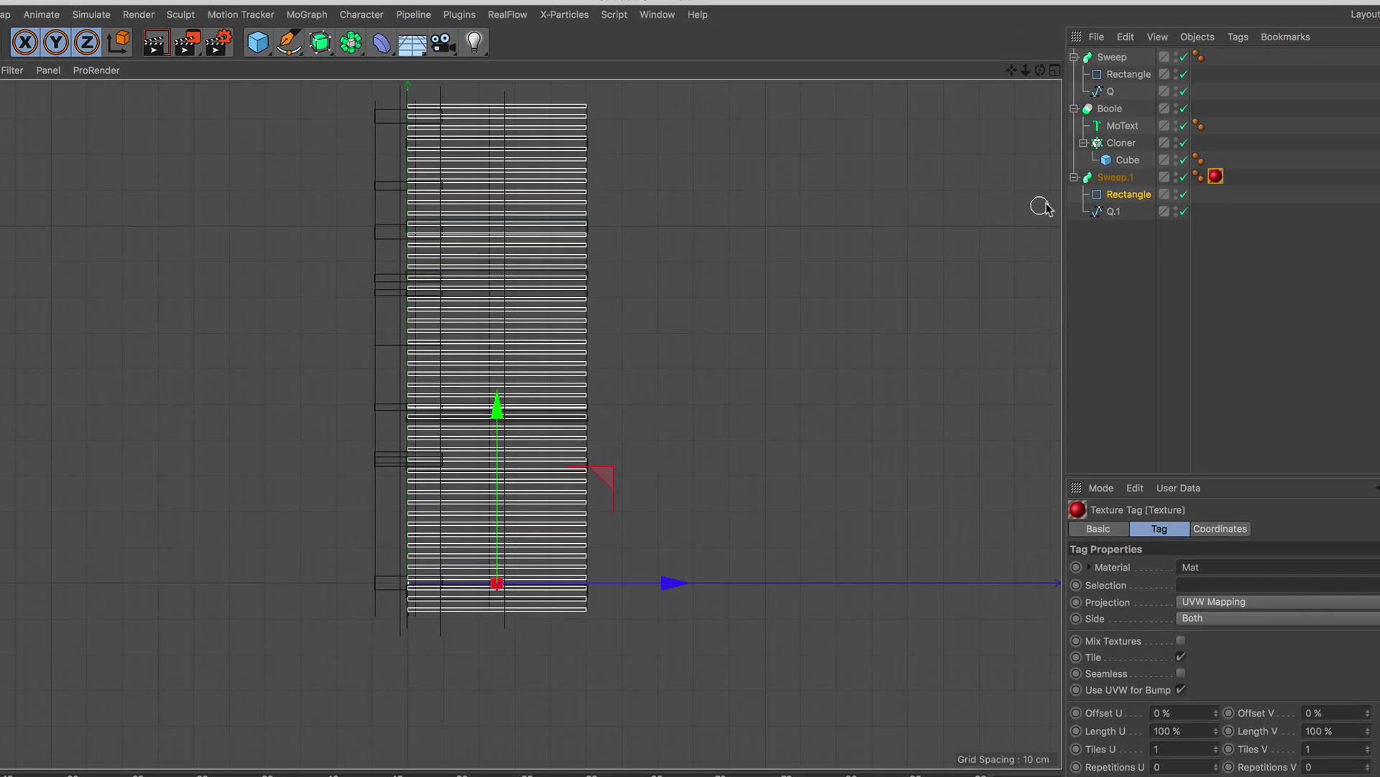
left_click(1115, 177)
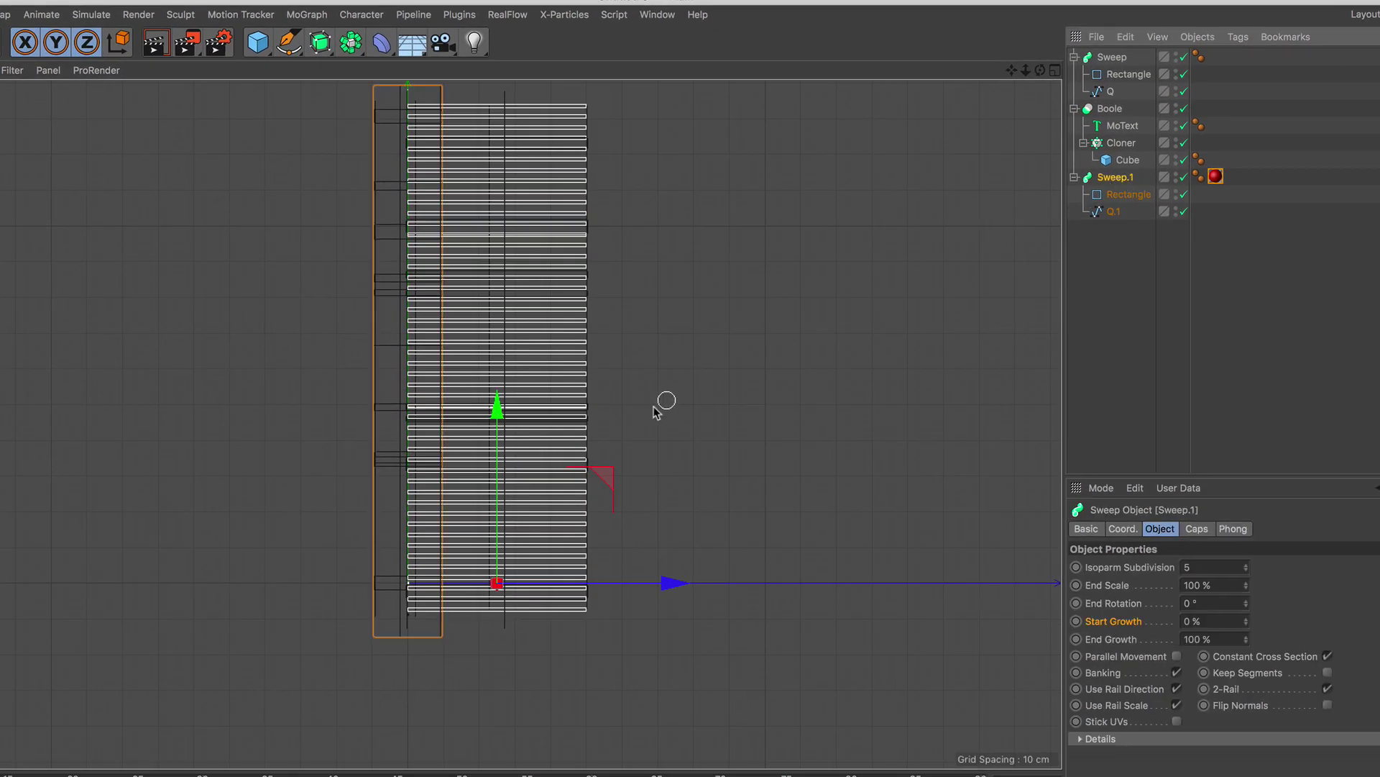
left_click_drag(662, 583, 748, 583)
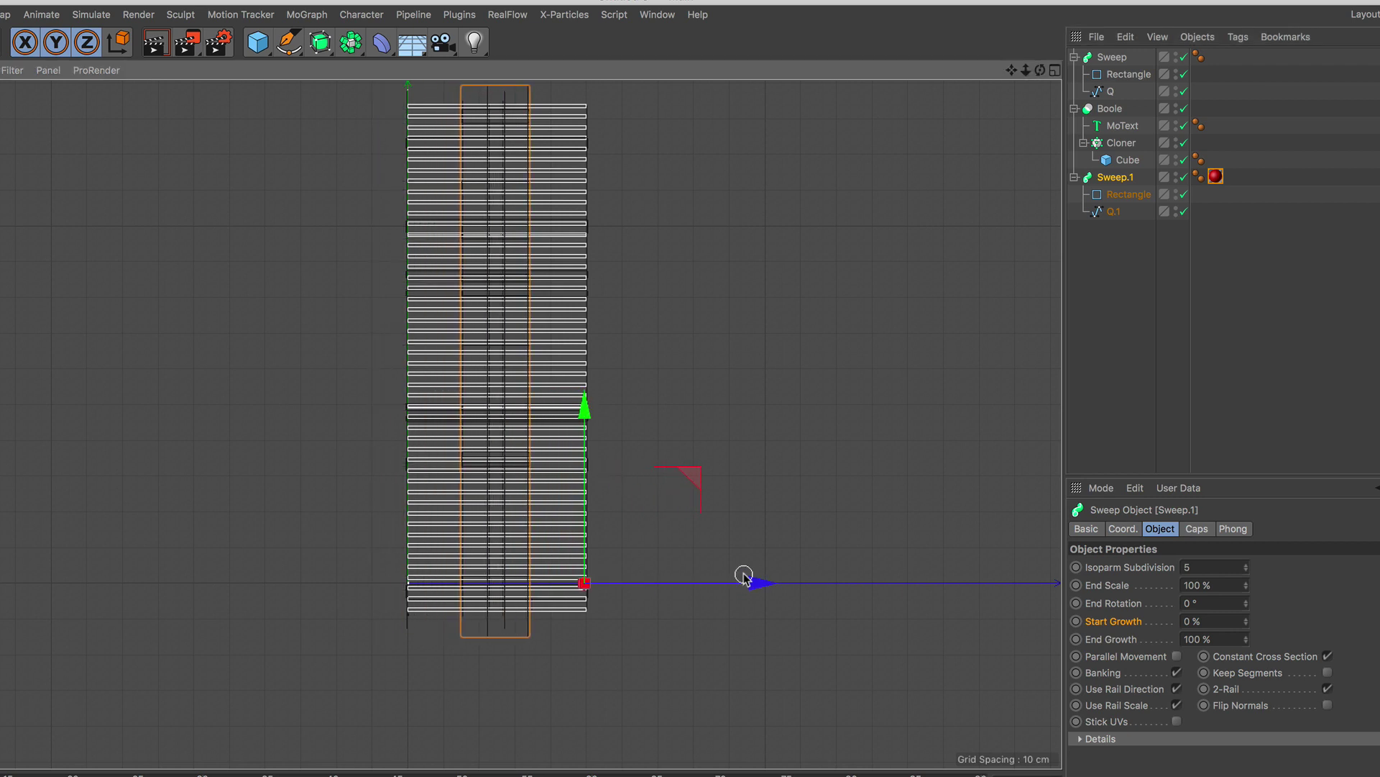
Step: Inspect the red rim in the Perspective view and render a preview of the Q
left_click(1056, 72)
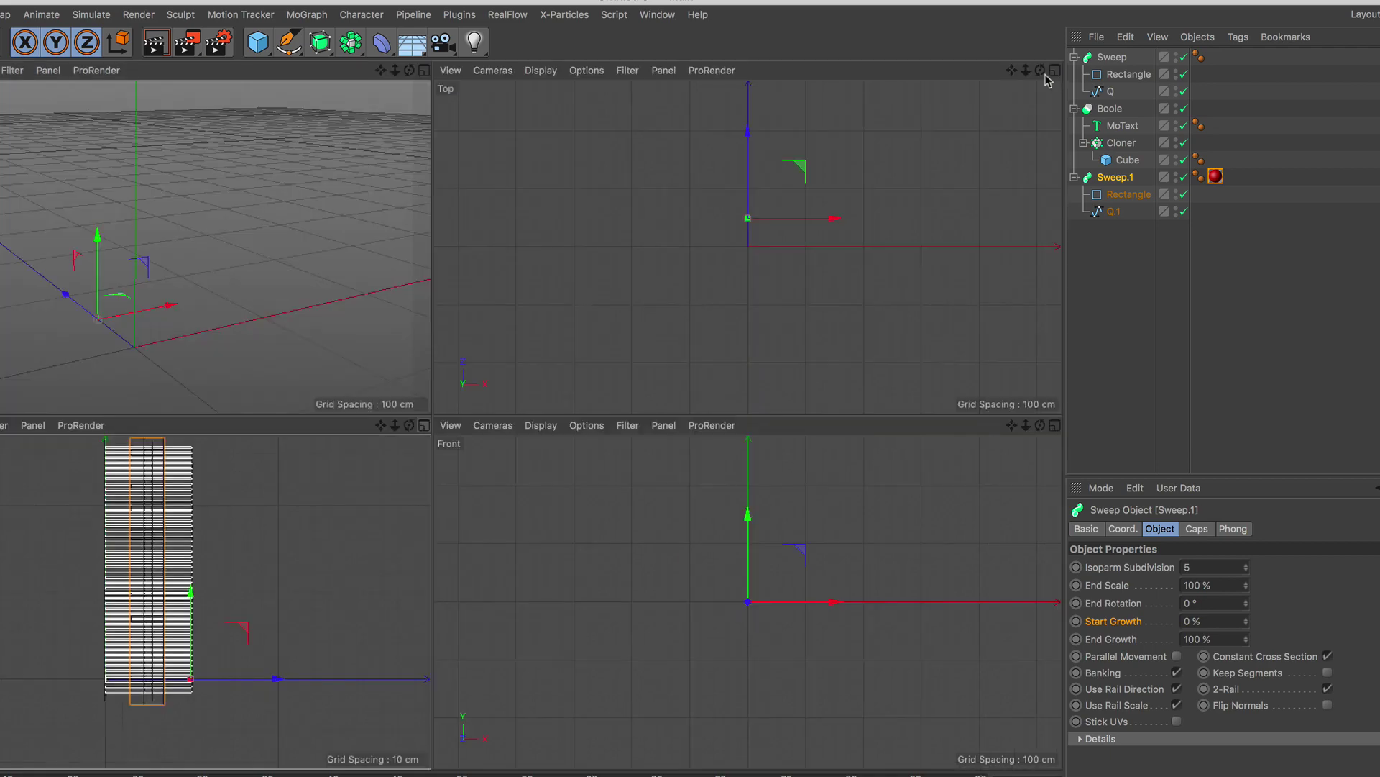
left_click(519, 80)
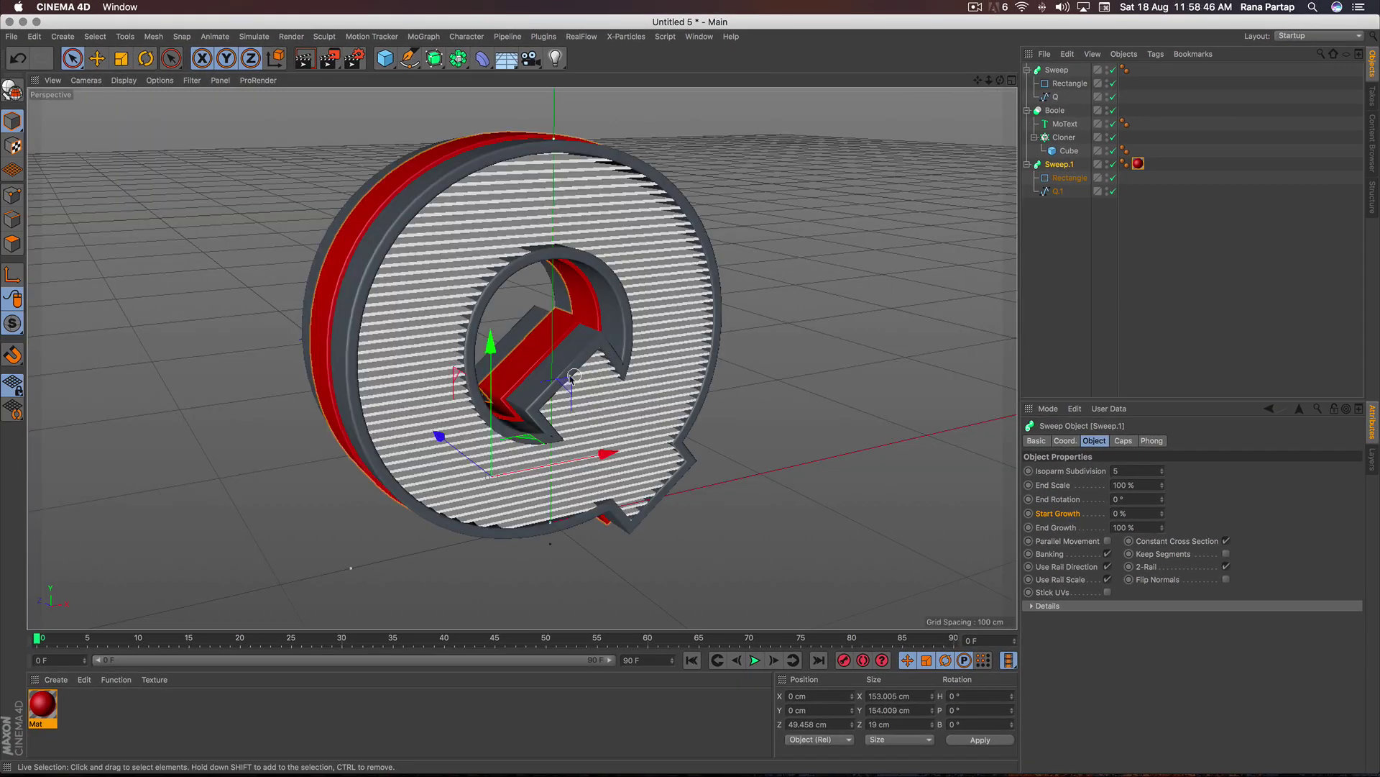
left_click_drag(603, 341, 431, 287, "alt")
scroll(409, 273, "up", 3)
scroll(409, 274, "up", 3)
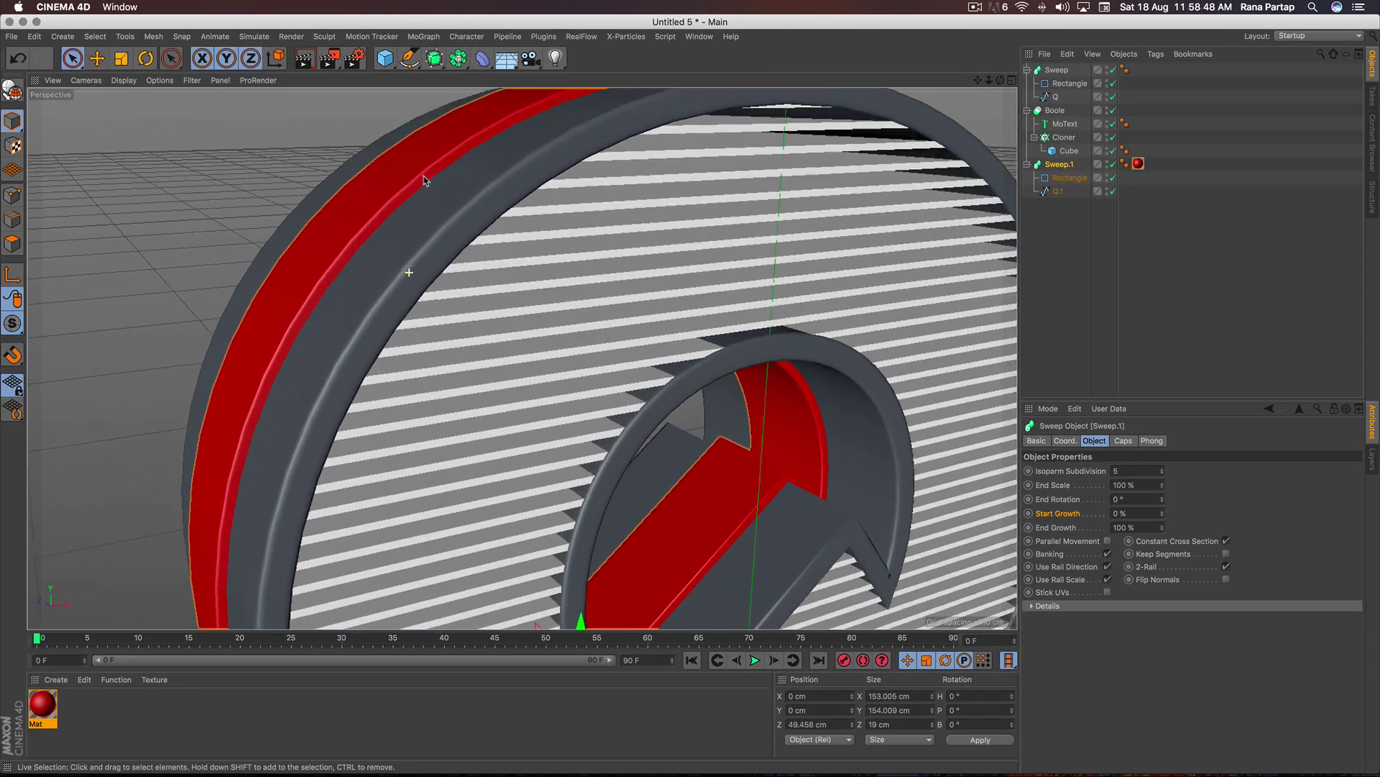
scroll(388, 237, "up", 2)
mouse_move(383, 241)
left_mouse_down("alt")
mouse_move(613, 242)
mouse_move(518, 238)
mouse_move(455, 373)
mouse_move(395, 327)
mouse_move(493, 354)
left_mouse_up("alt")
scroll(455, 373, "down", 3)
scroll(456, 373, "down", 3)
scroll(455, 374, "down", 3)
scroll(496, 345, "up", 1)
scroll(496, 345, "up", 2)
scroll(496, 346, "down", 1)
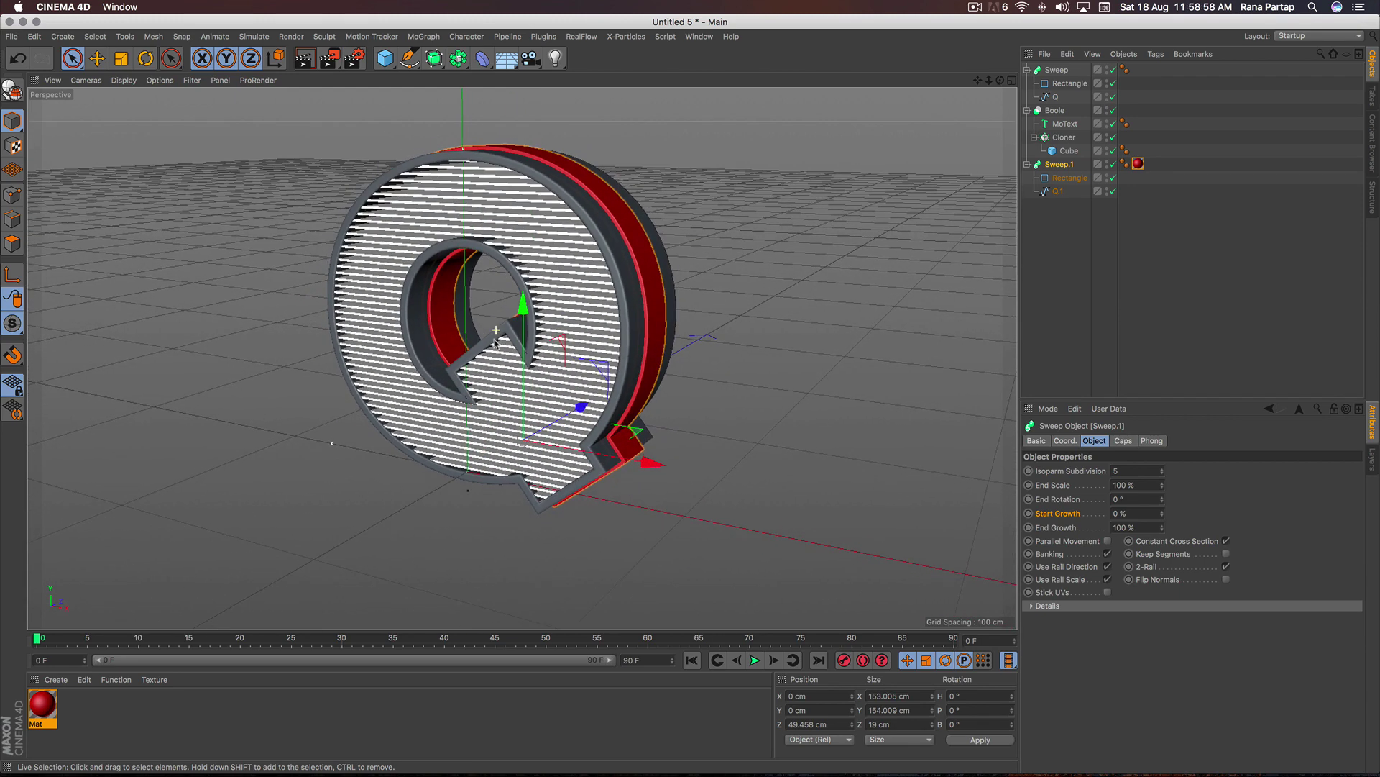
scroll(498, 344, "down", 1)
scroll(500, 346, "up", 1)
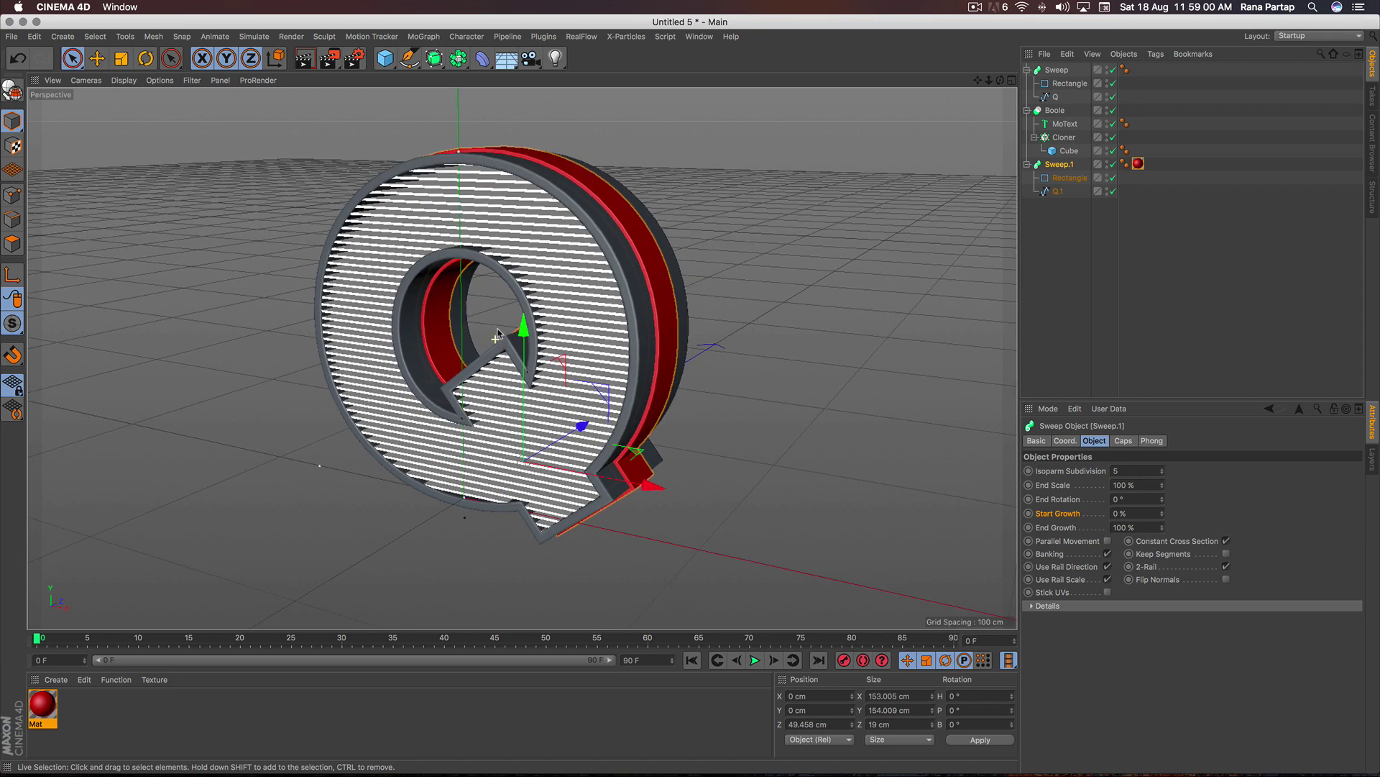
left_click(305, 58)
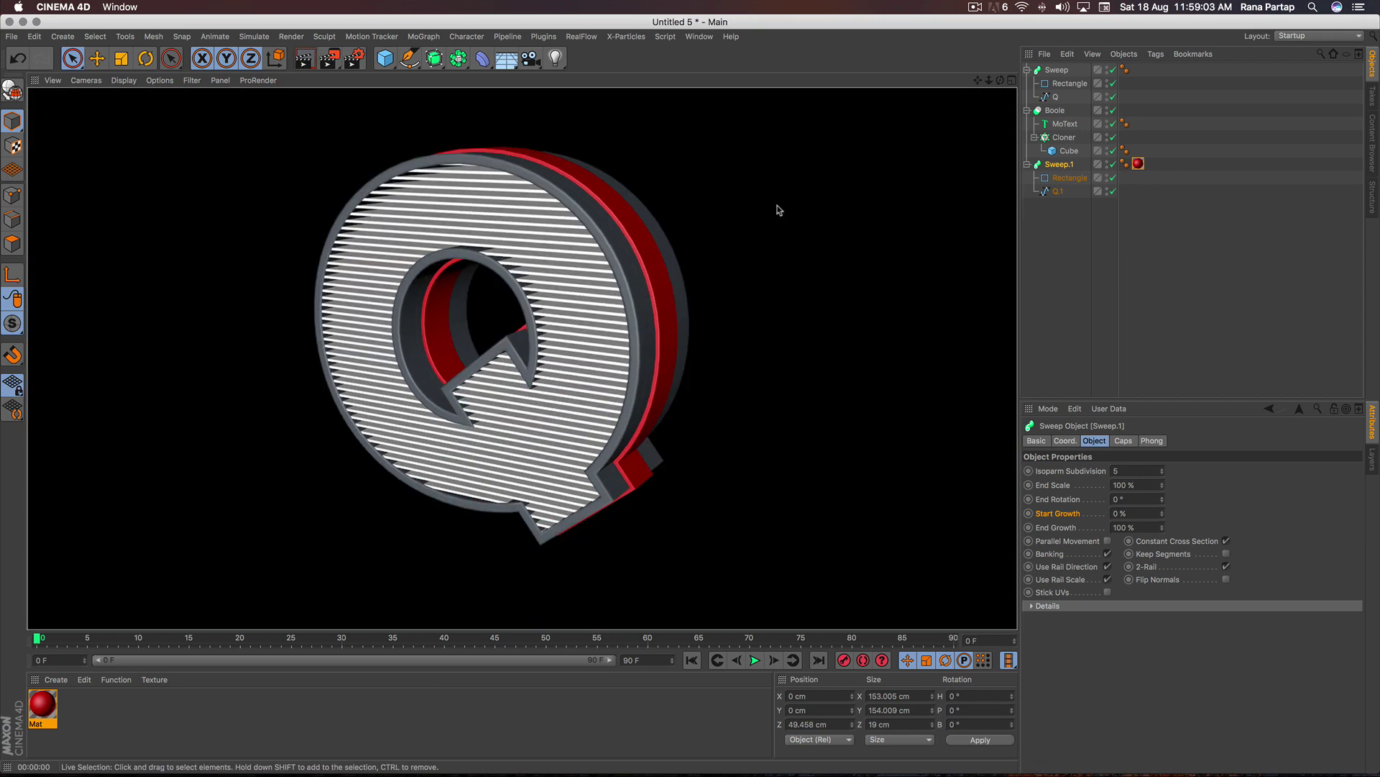
left_click(777, 210)
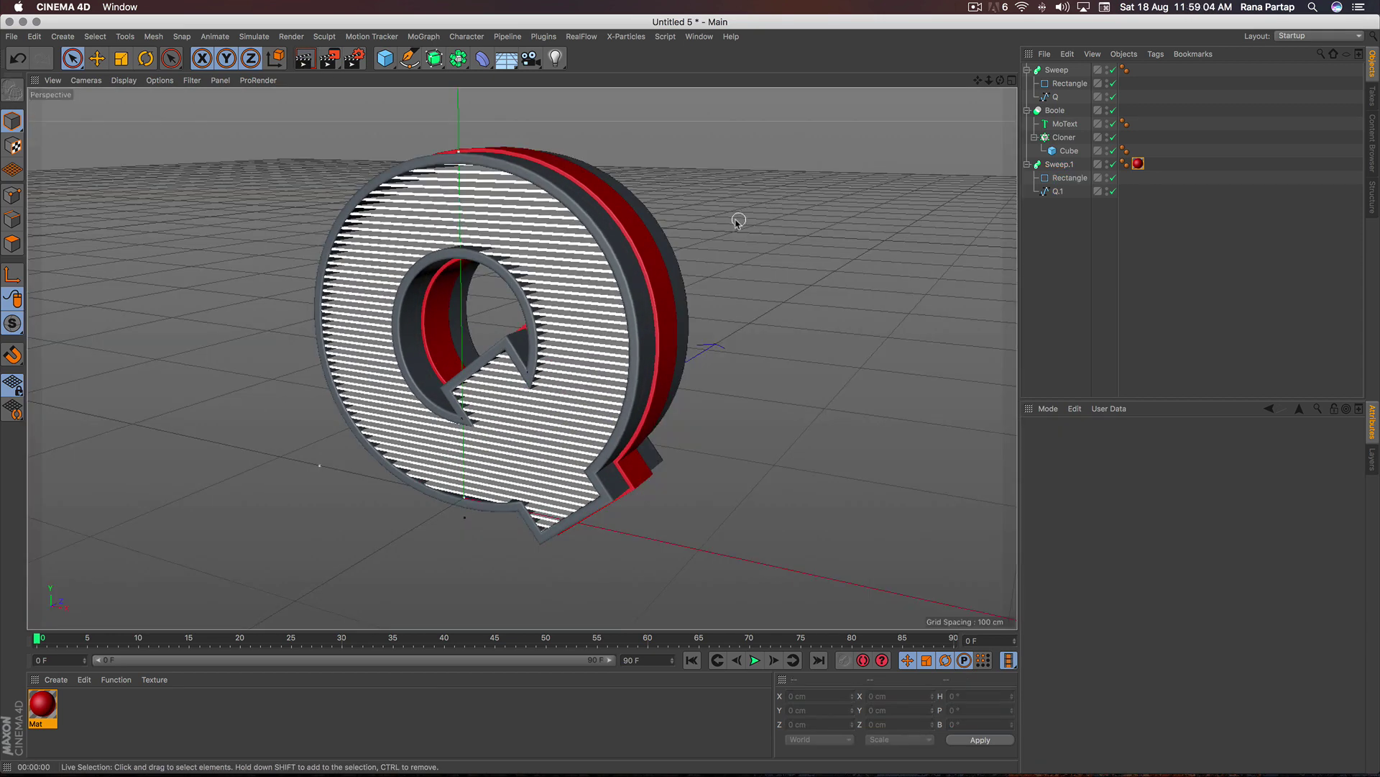
Step: Add a Floor and lower it slightly beneath the Q
left_click(506, 58)
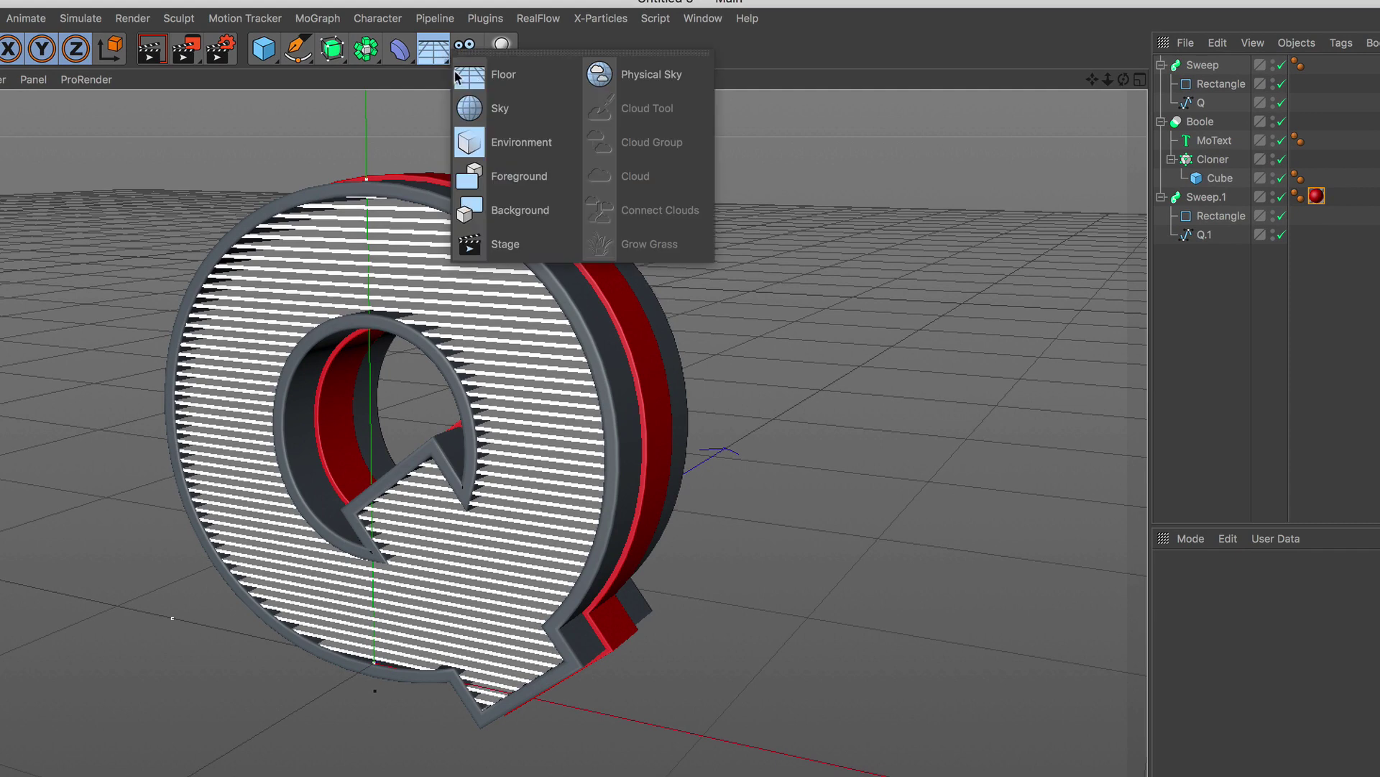
left_click(552, 87)
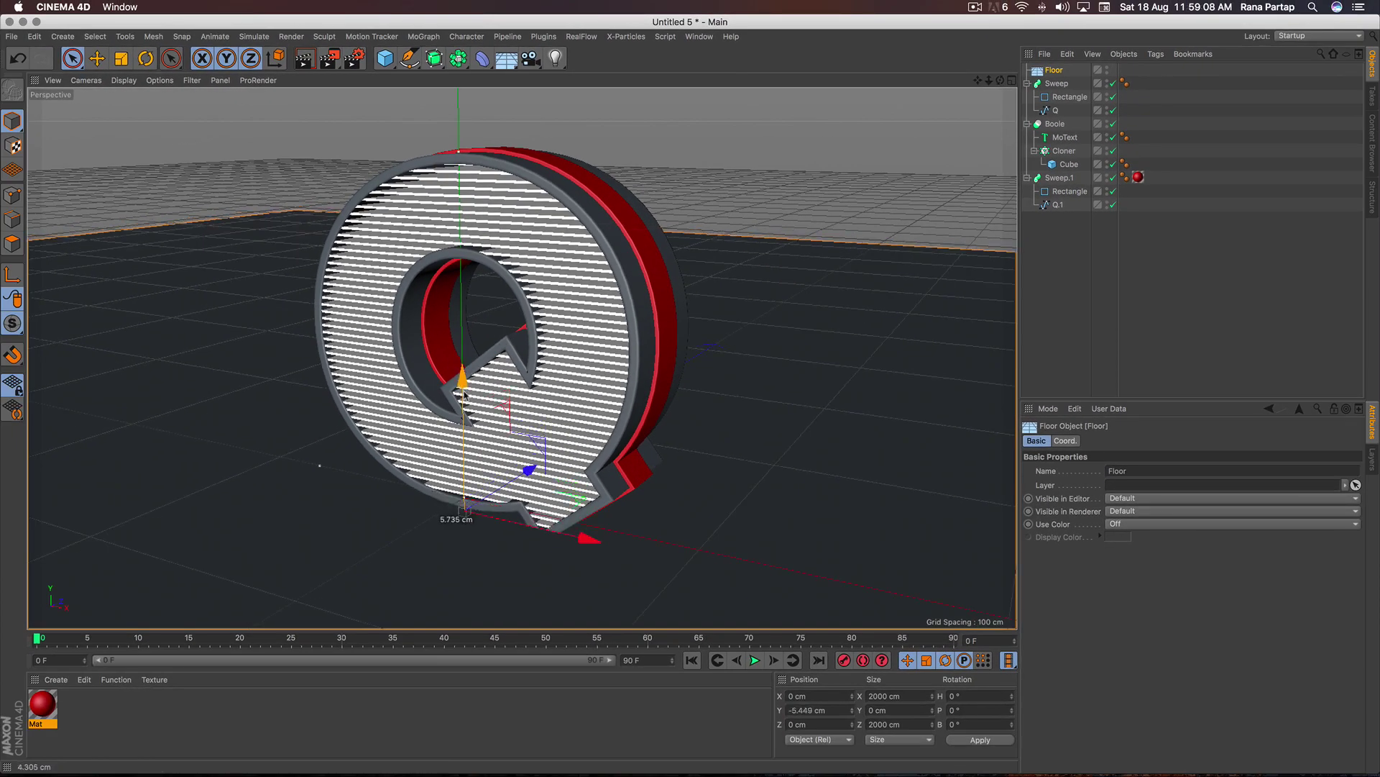
left_click_drag(464, 394, 464, 400)
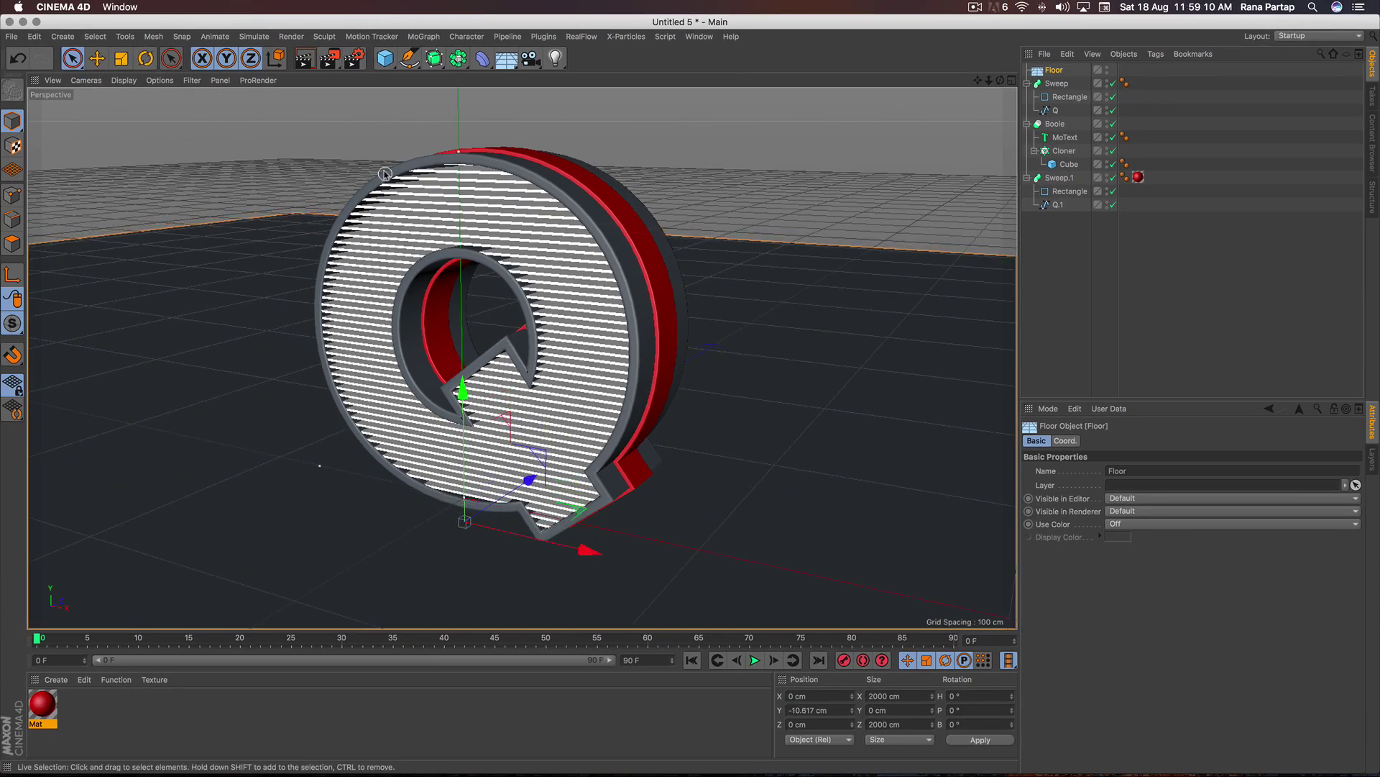
Step: Enable Ambient Occlusion with 50% contrast in the Render Settings
left_click(355, 58)
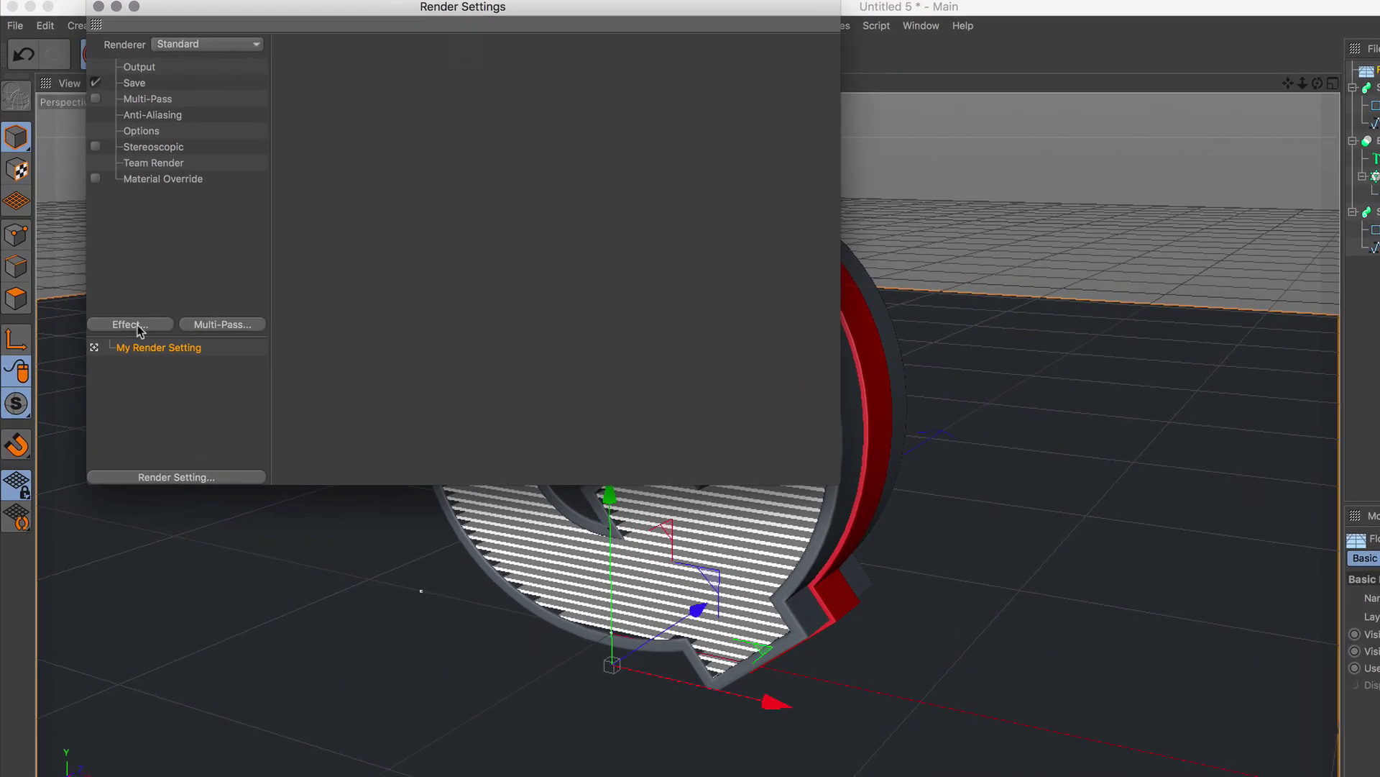
left_click(138, 327)
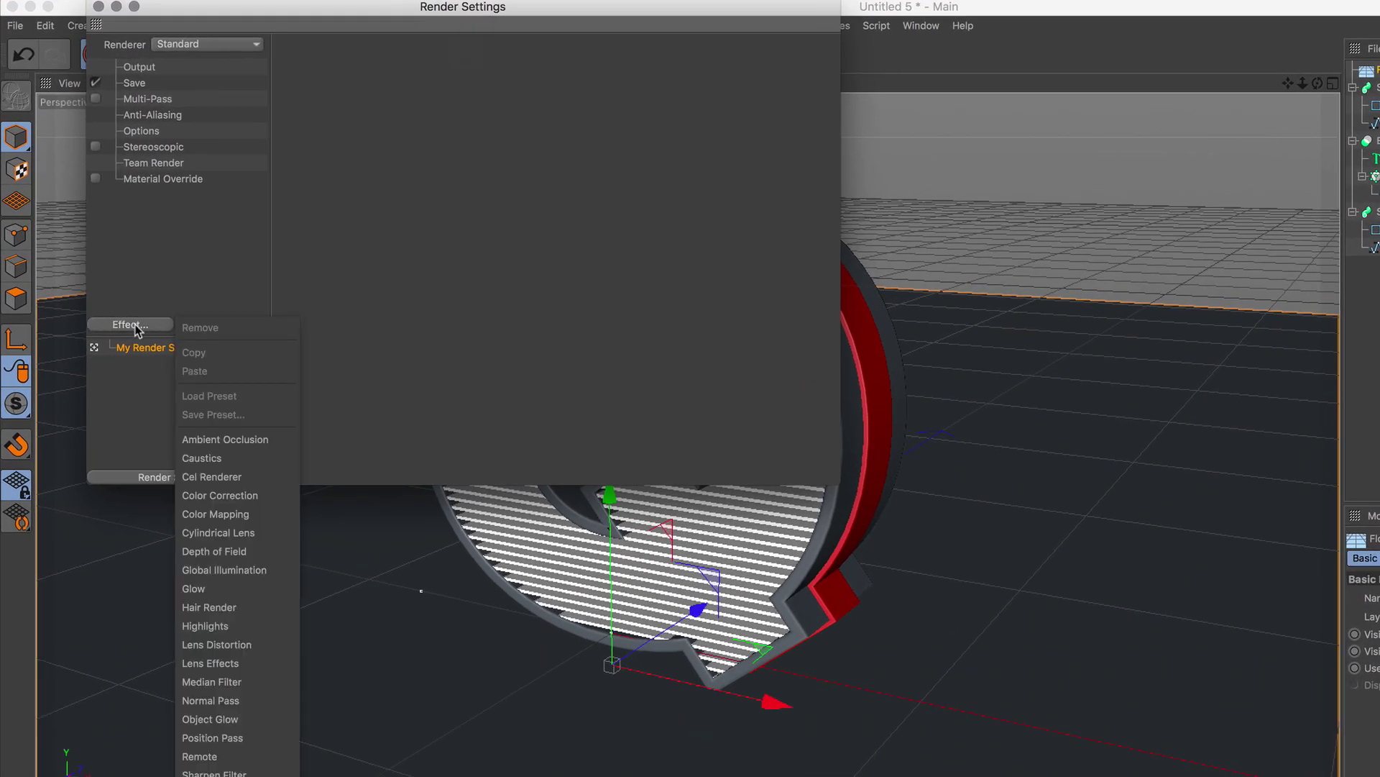
left_click(260, 448)
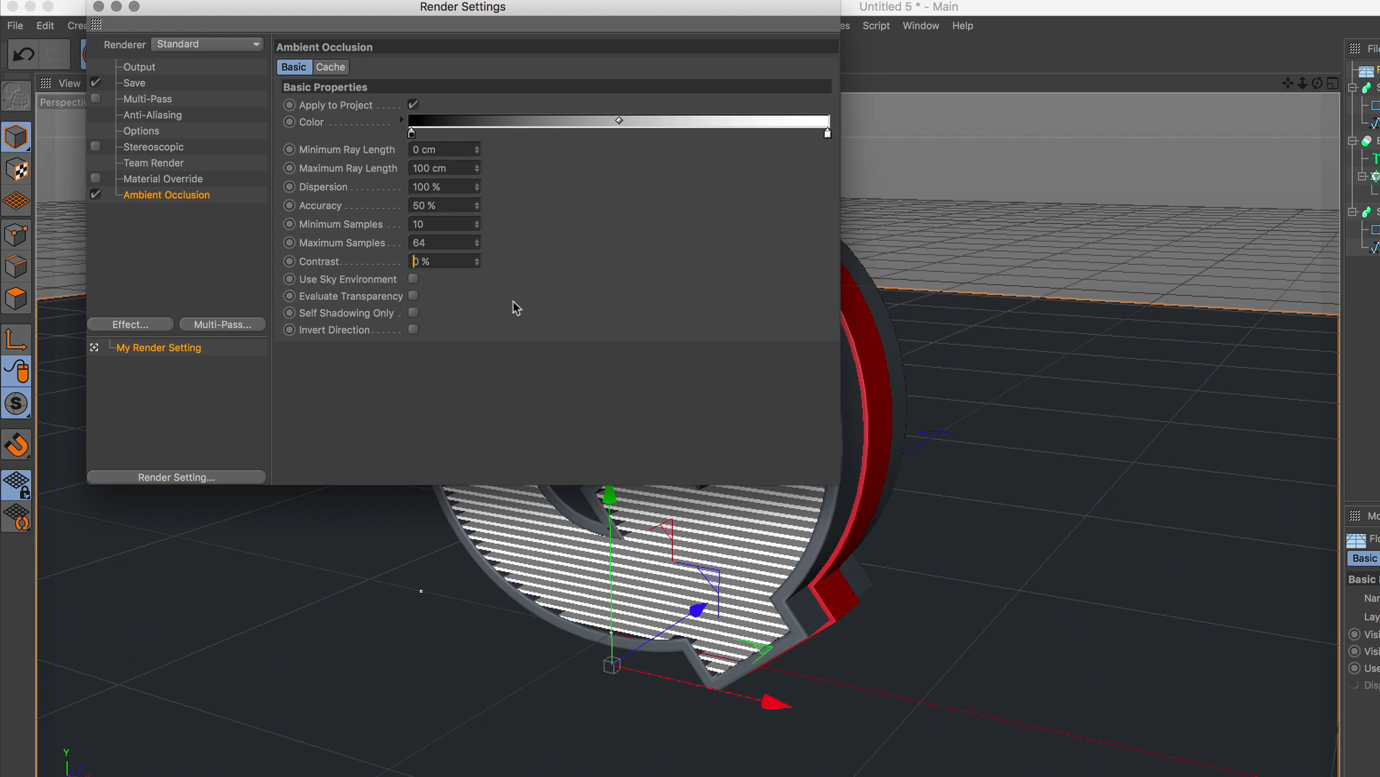
type("5")
key("Return")
left_click(98, 6)
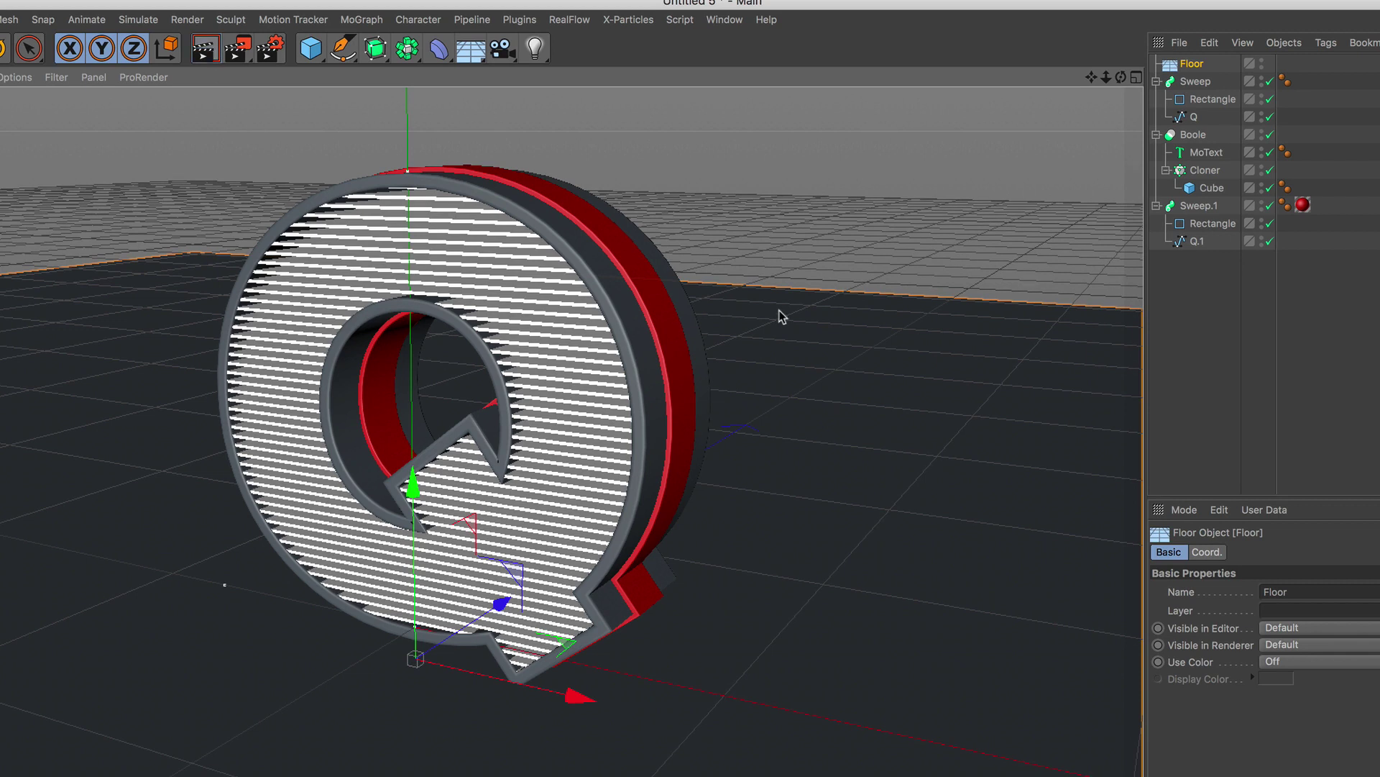
Step: Render a viewport preview and add a Sky object to the scene
key("ctrl+r")
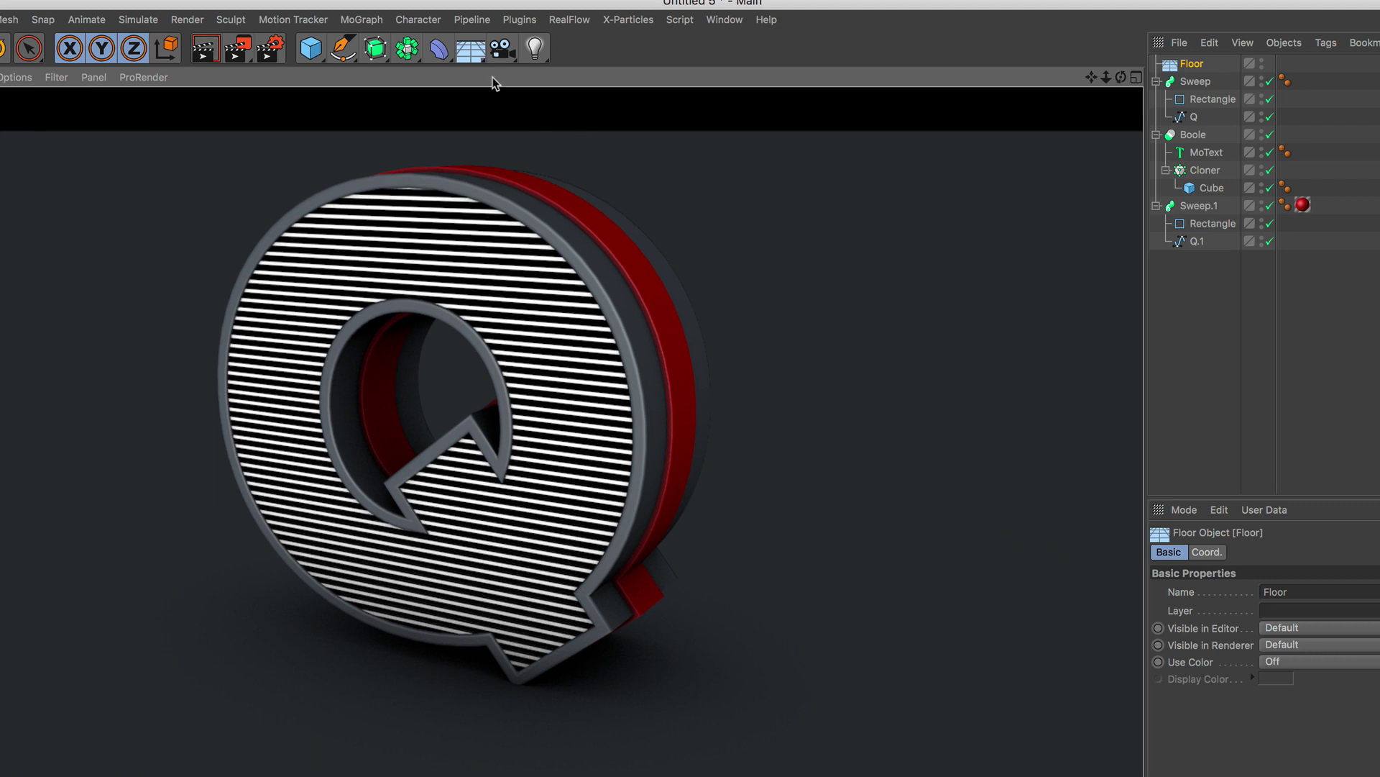
left_click(471, 49)
left_click(573, 106)
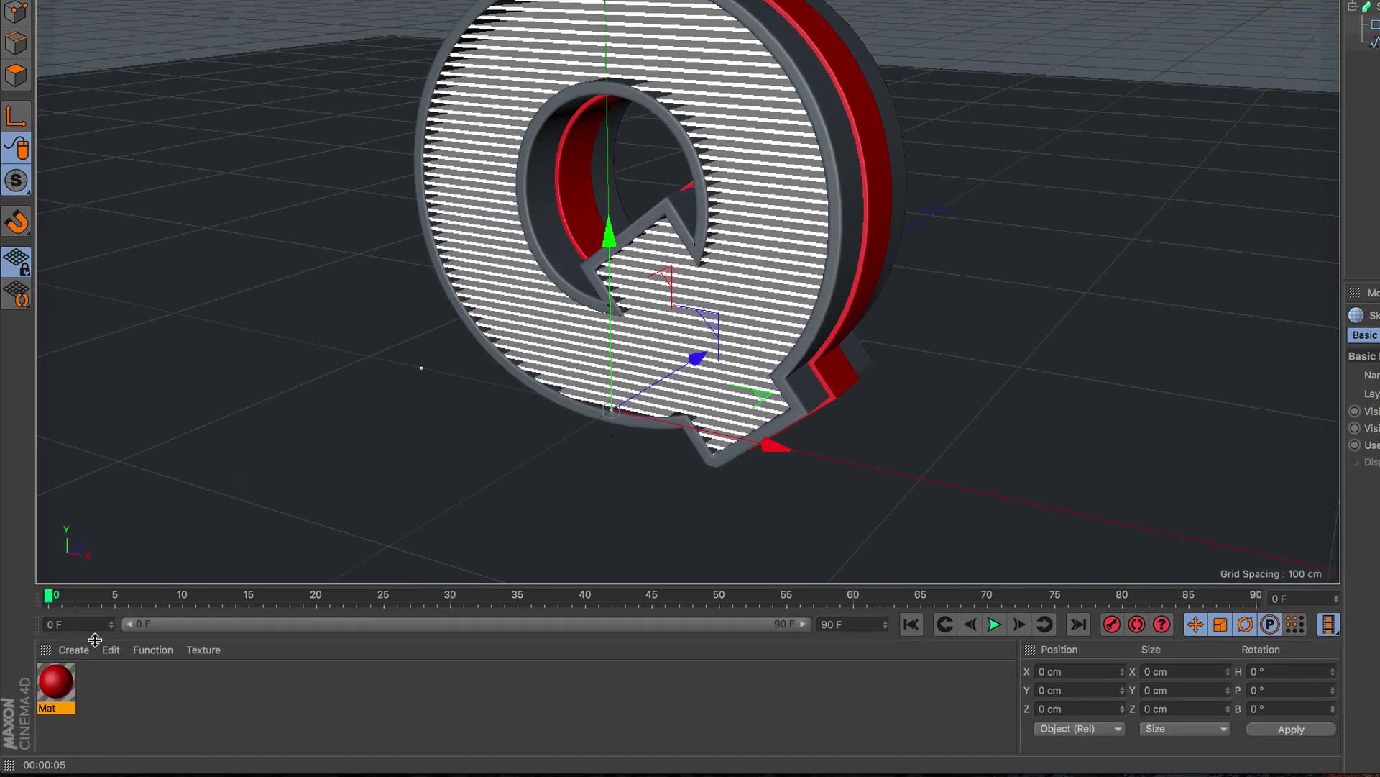
Step: Create material Mat.1 and use a Gradient as its colour texture
left_click(94, 639)
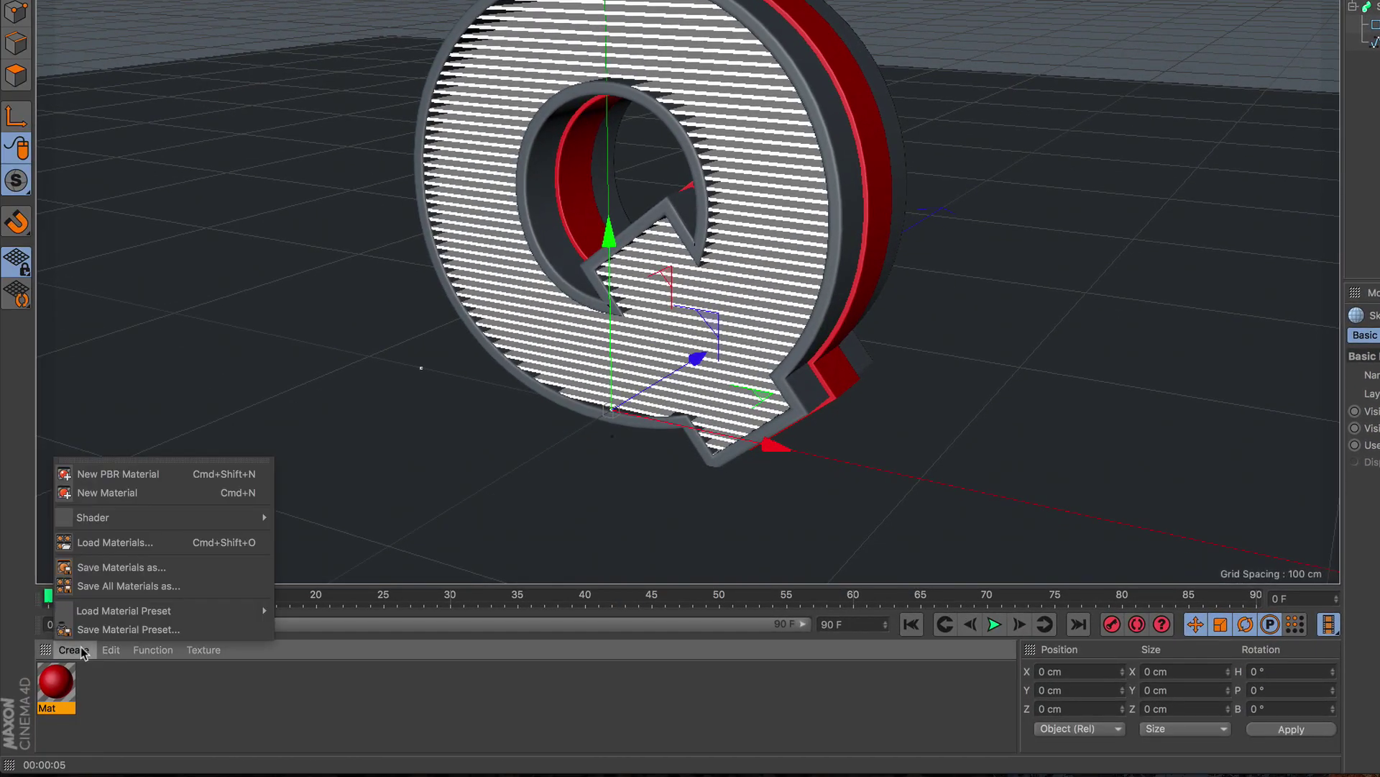
left_click(157, 493)
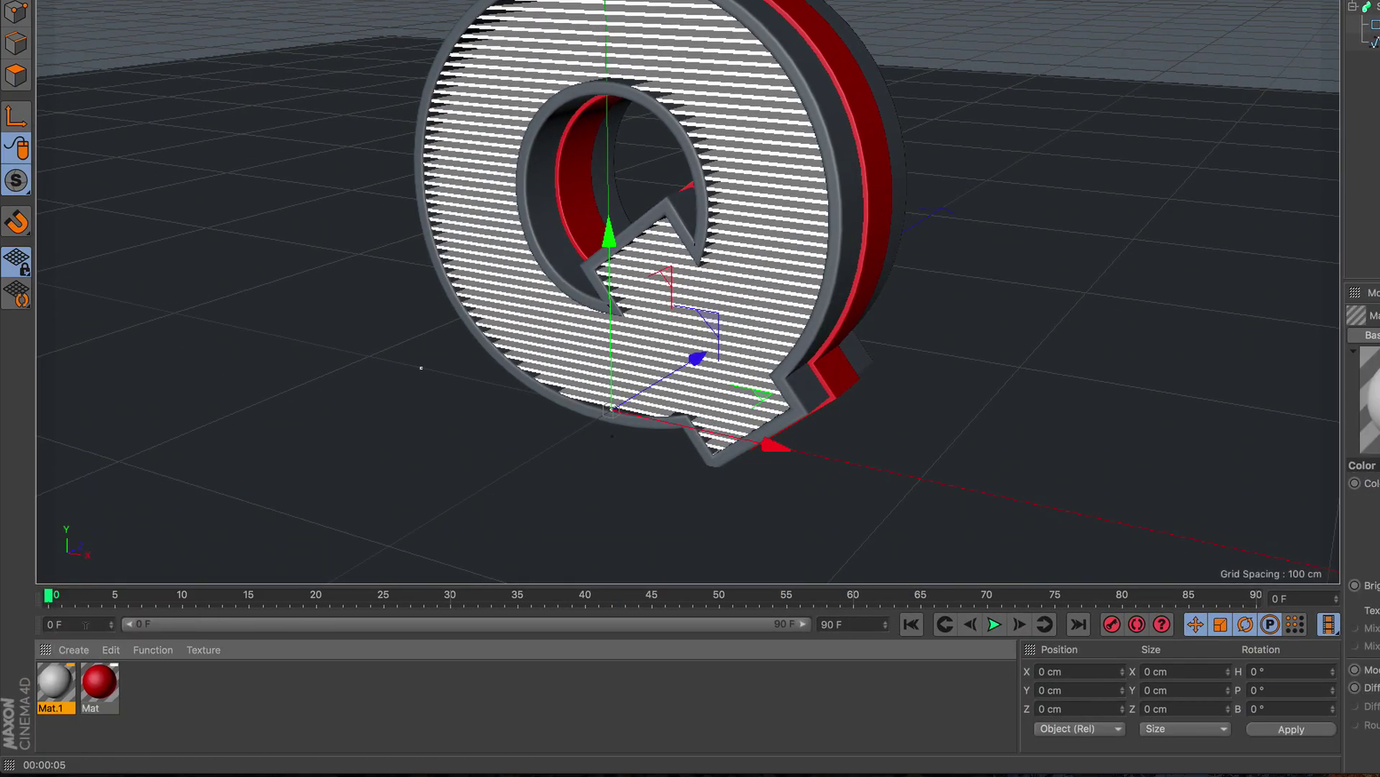
double_click(56, 683)
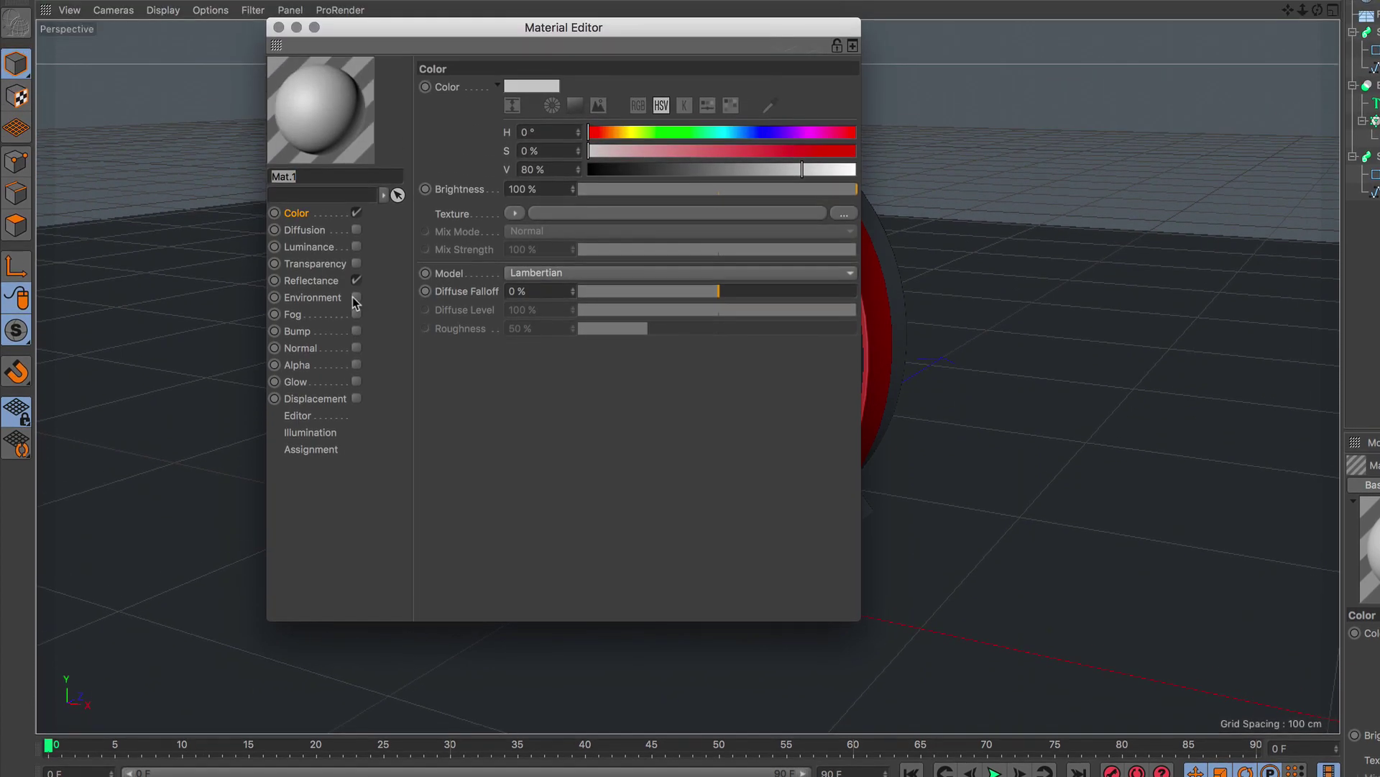
left_click(309, 248)
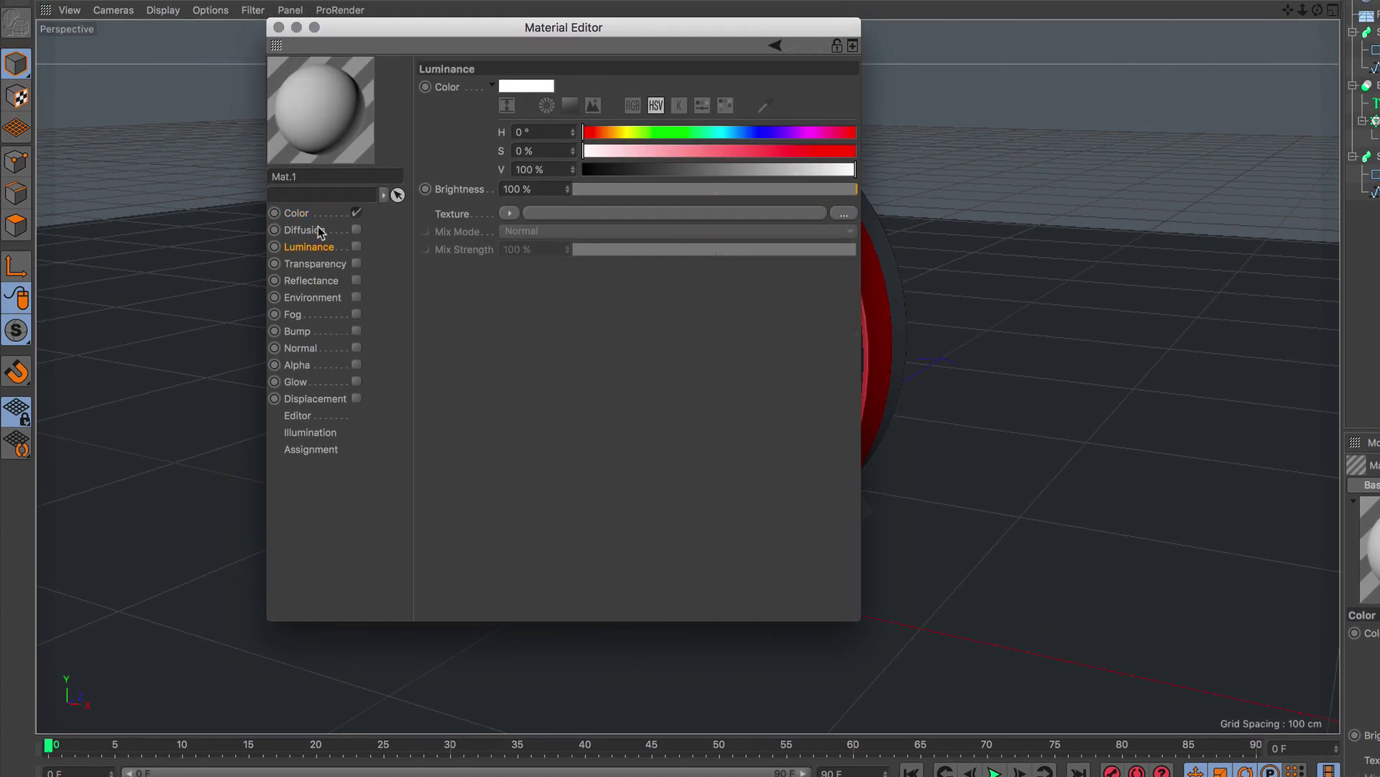
left_click(302, 214)
left_click(514, 213)
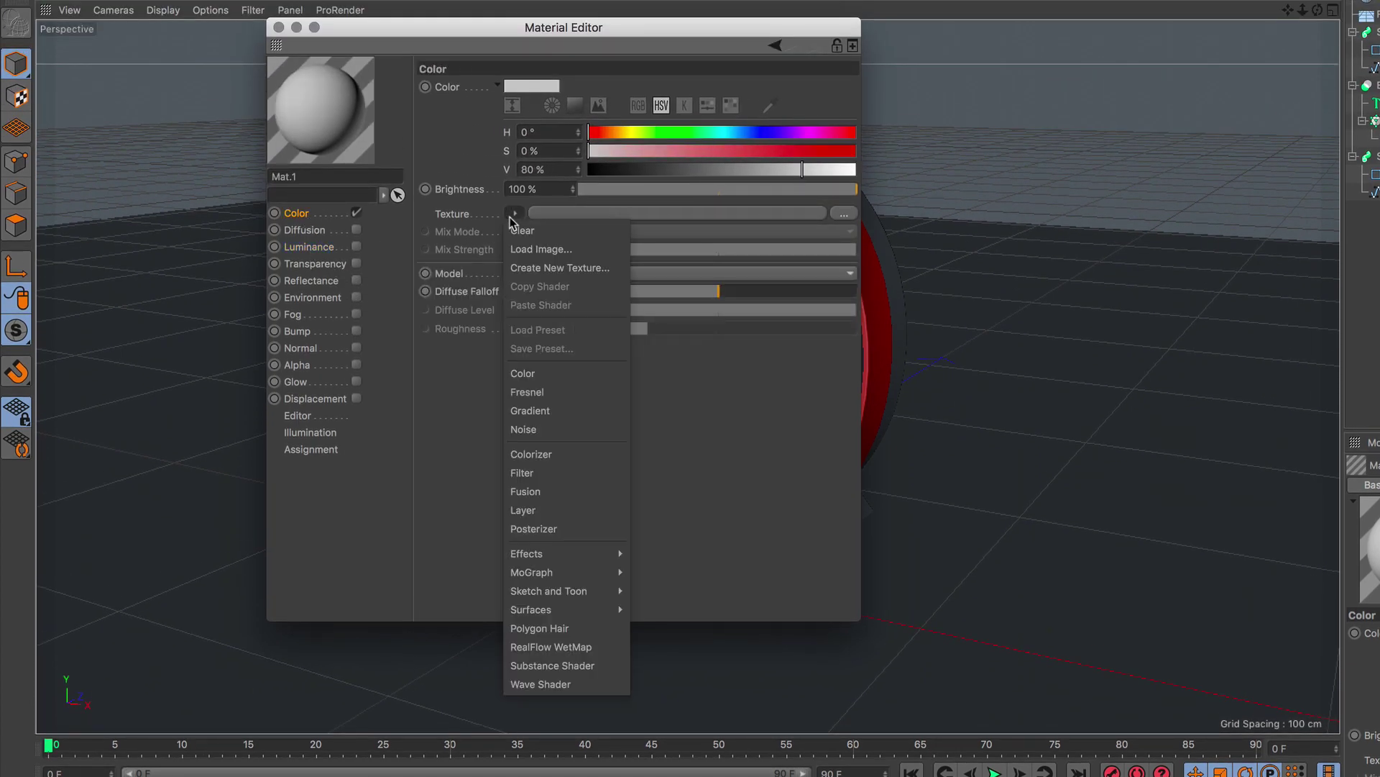
left_click(554, 412)
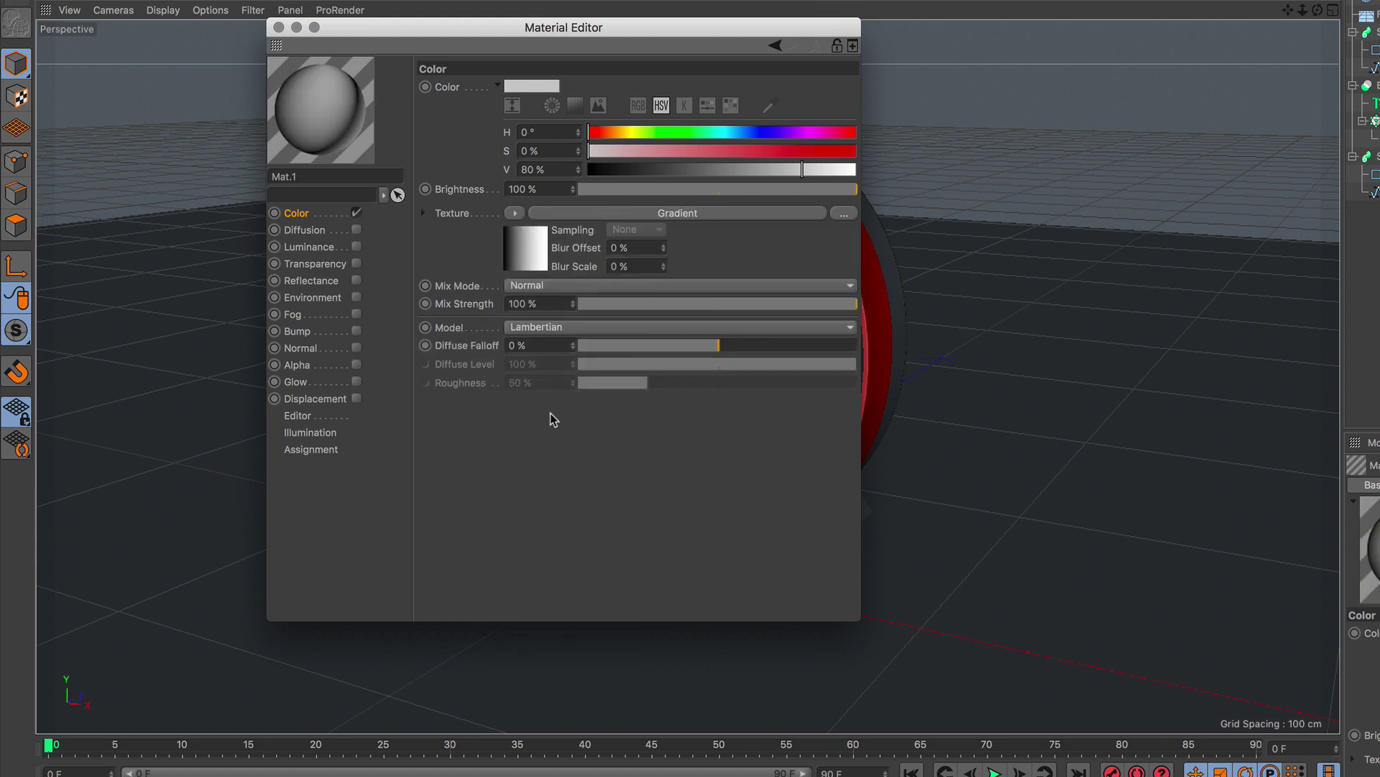
left_click(659, 214)
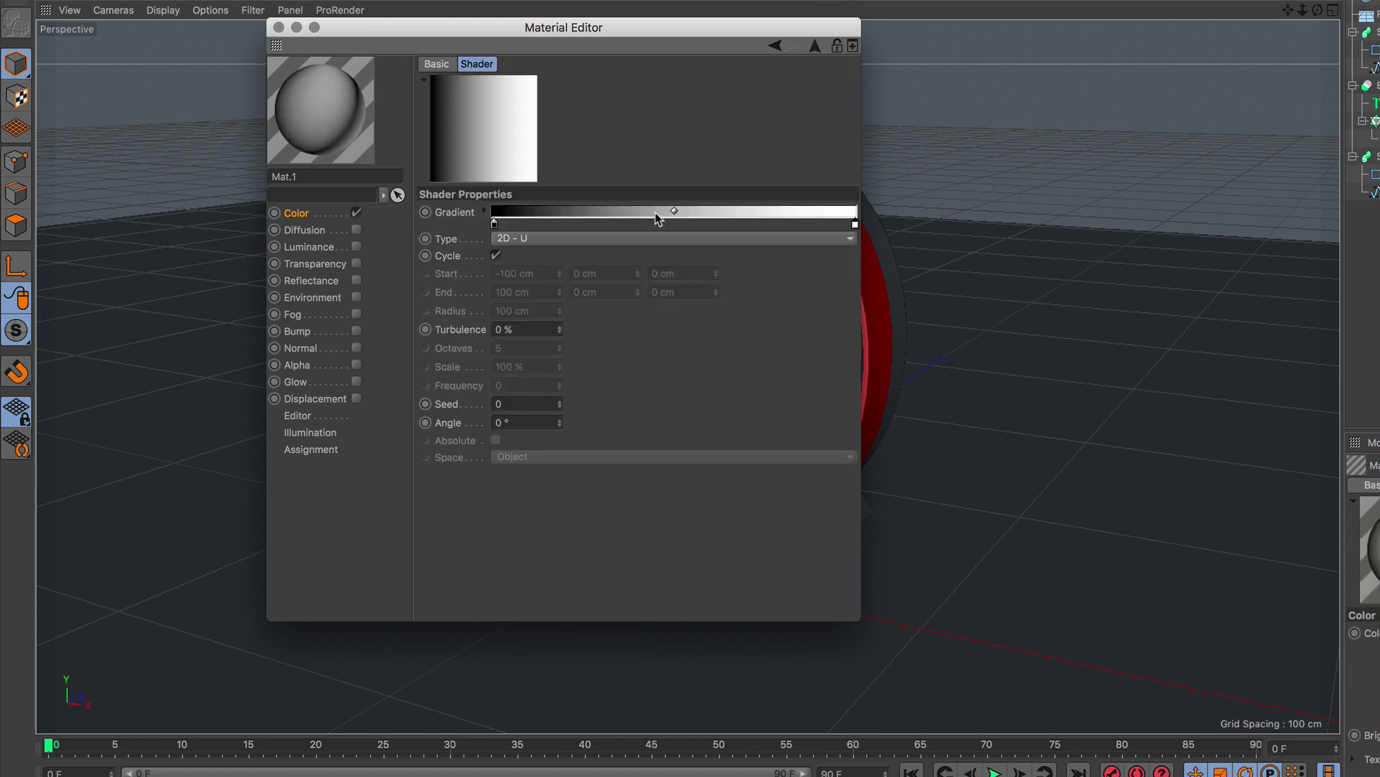
Step: Make the gradient run white to 34% grey with type 2D - Circular
double_click(494, 225)
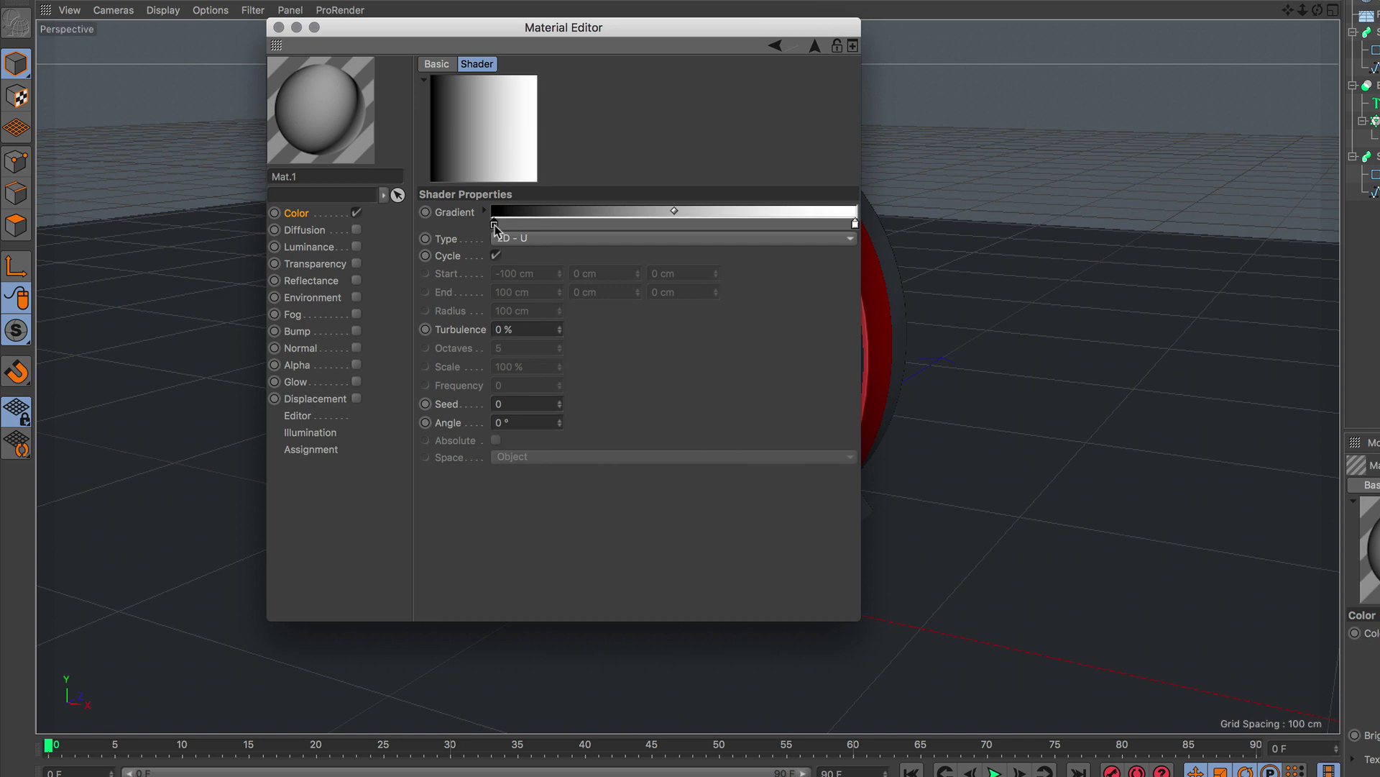
left_click_drag(591, 264, 644, 262)
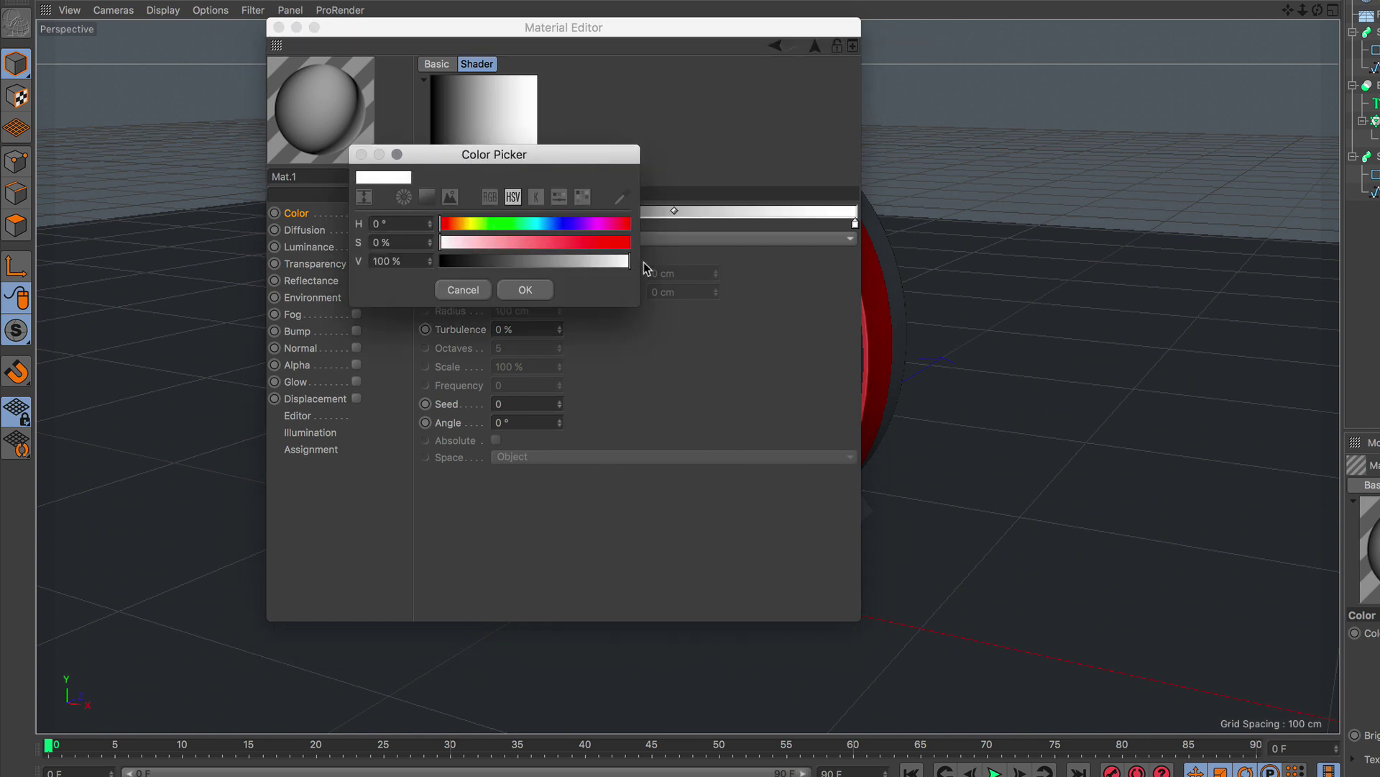
left_click(550, 291)
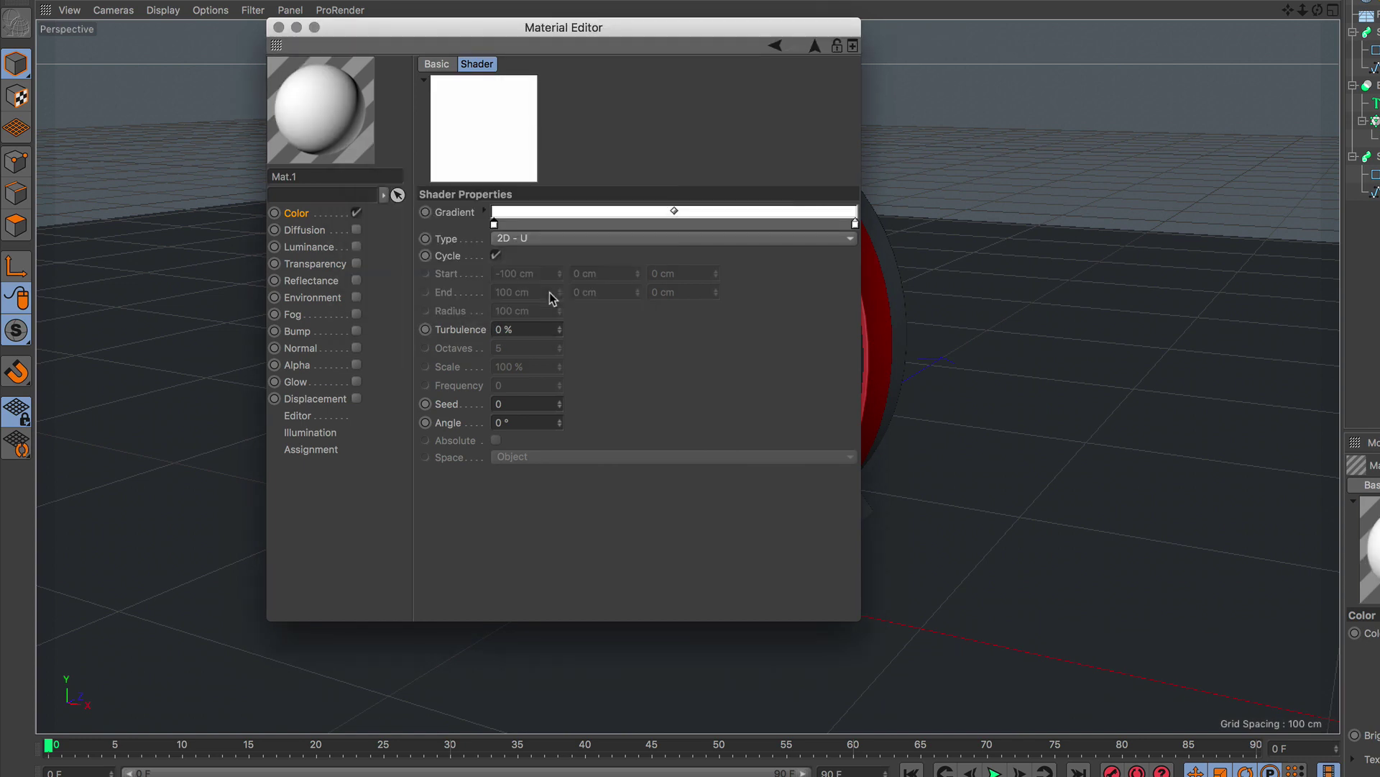
double_click(854, 225)
left_click(864, 260)
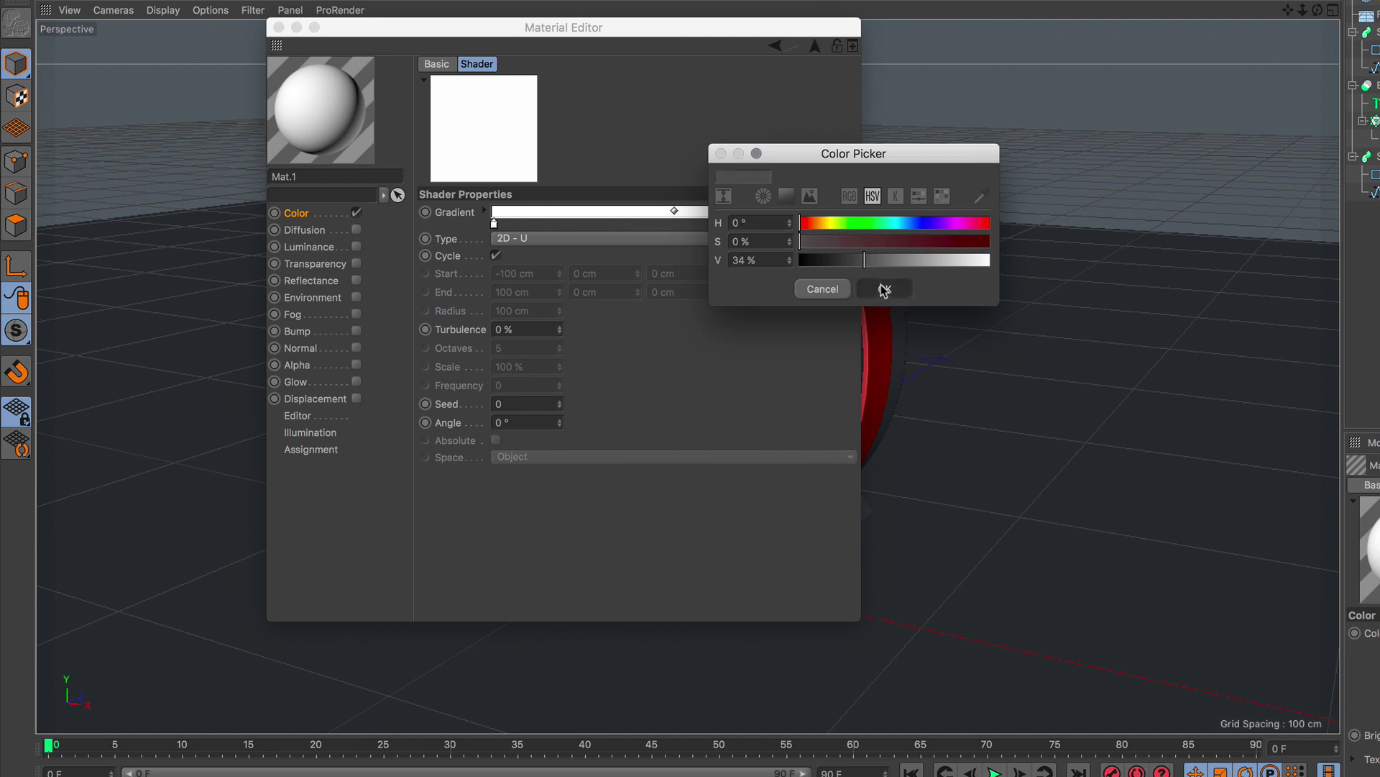
left_click(885, 290)
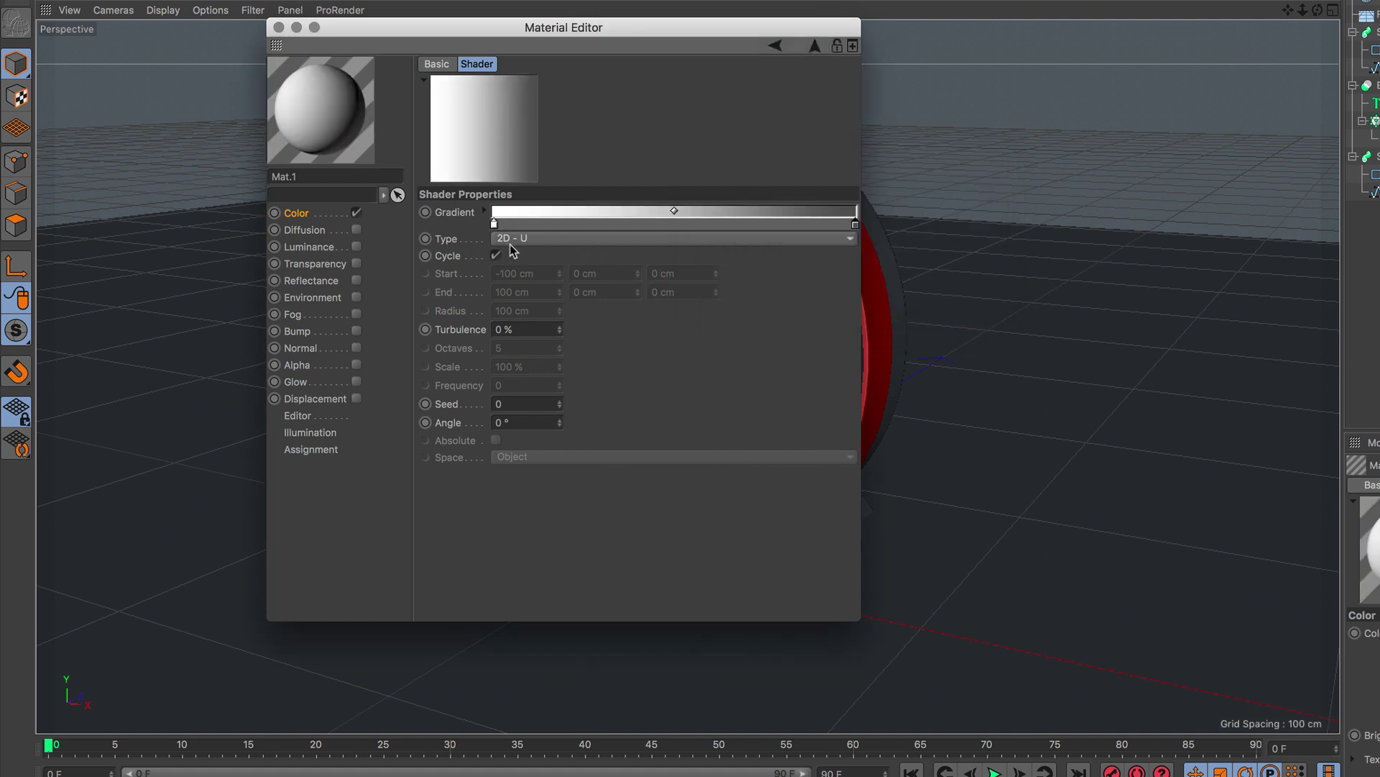
left_click(584, 245)
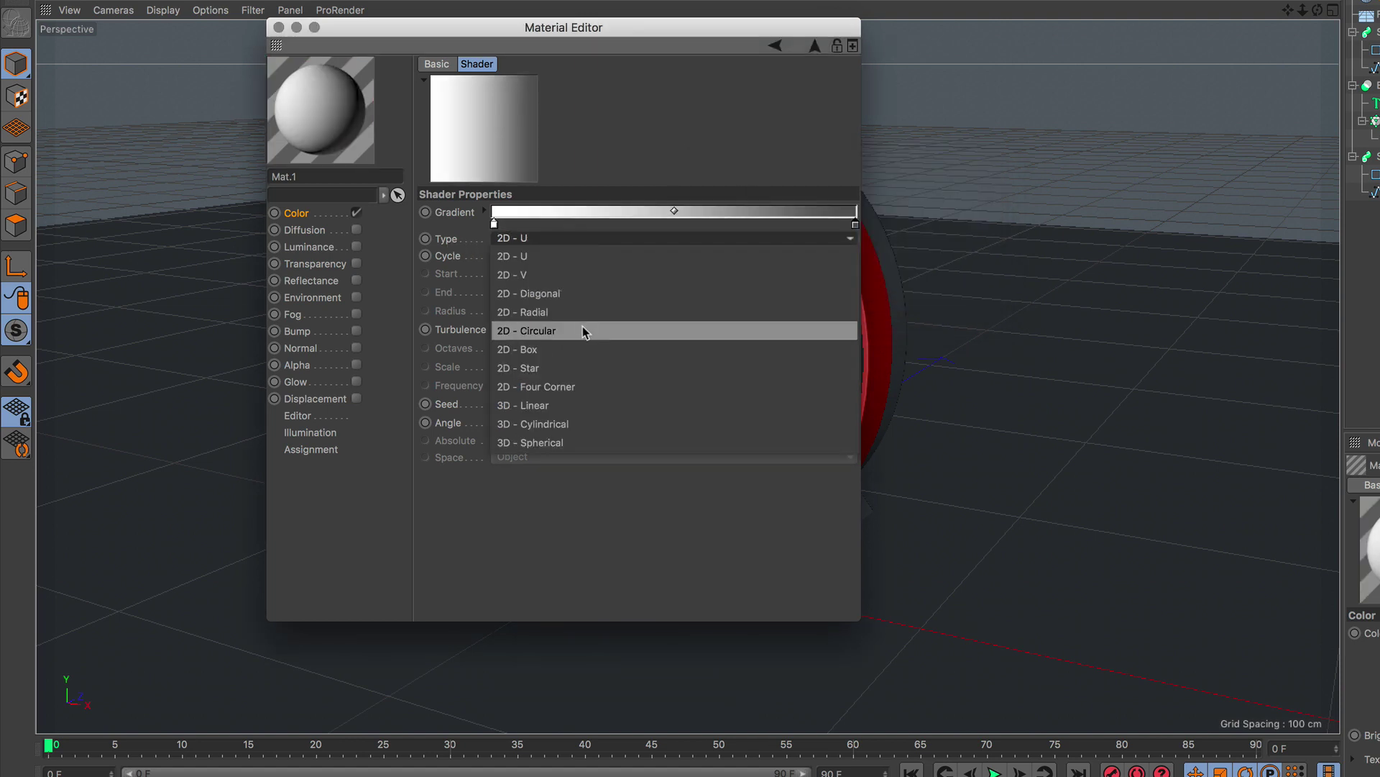
left_click(586, 330)
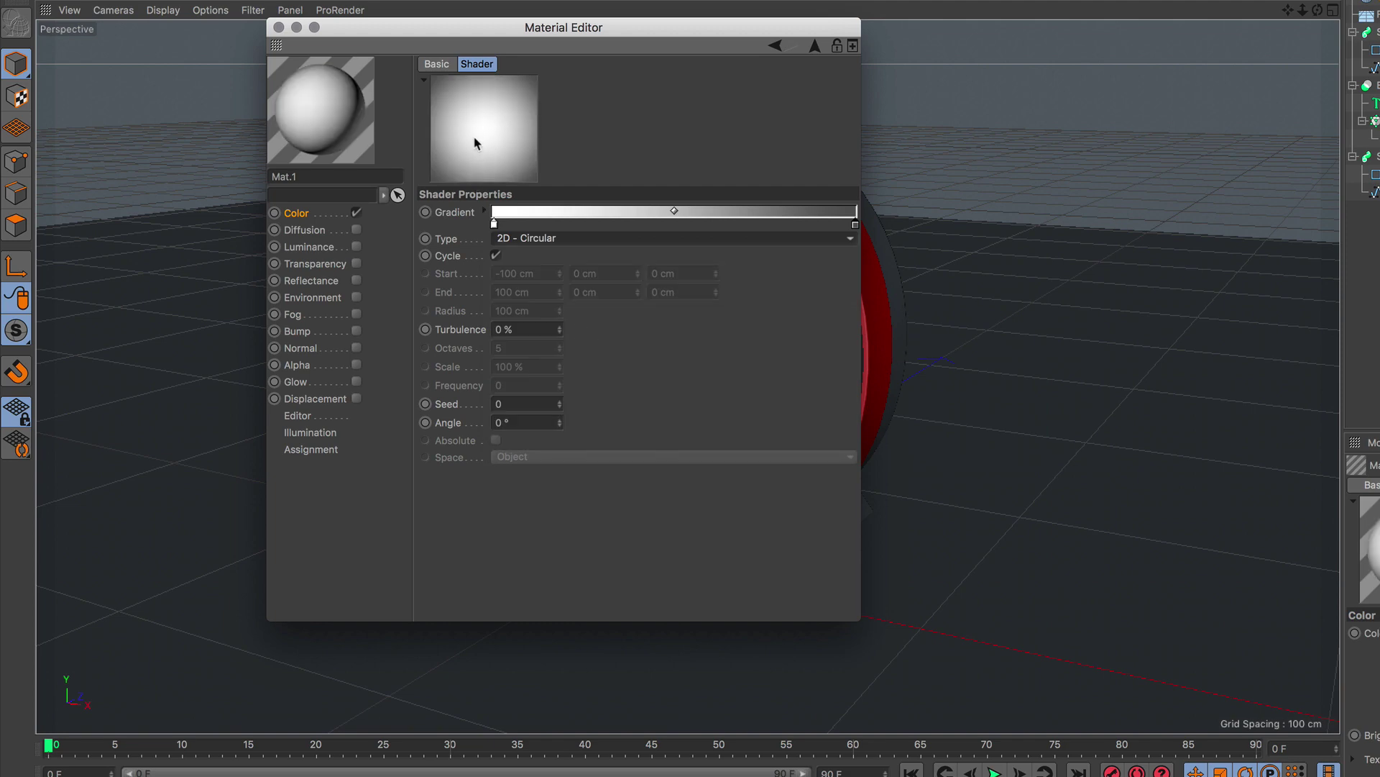
Step: Apply the gradient material Mat.1 to both the Sky and the Floor
left_click(278, 27)
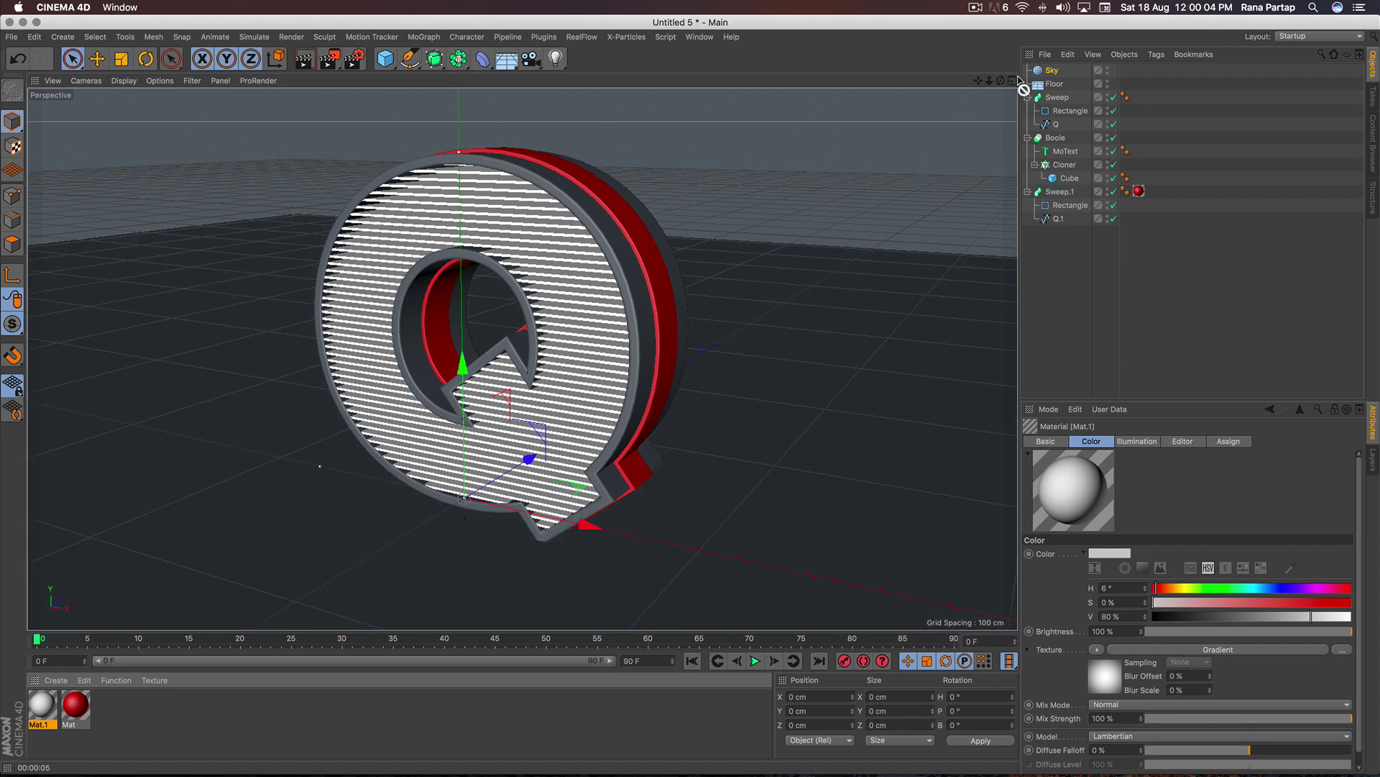
left_click_drag(508, 468, 1049, 73)
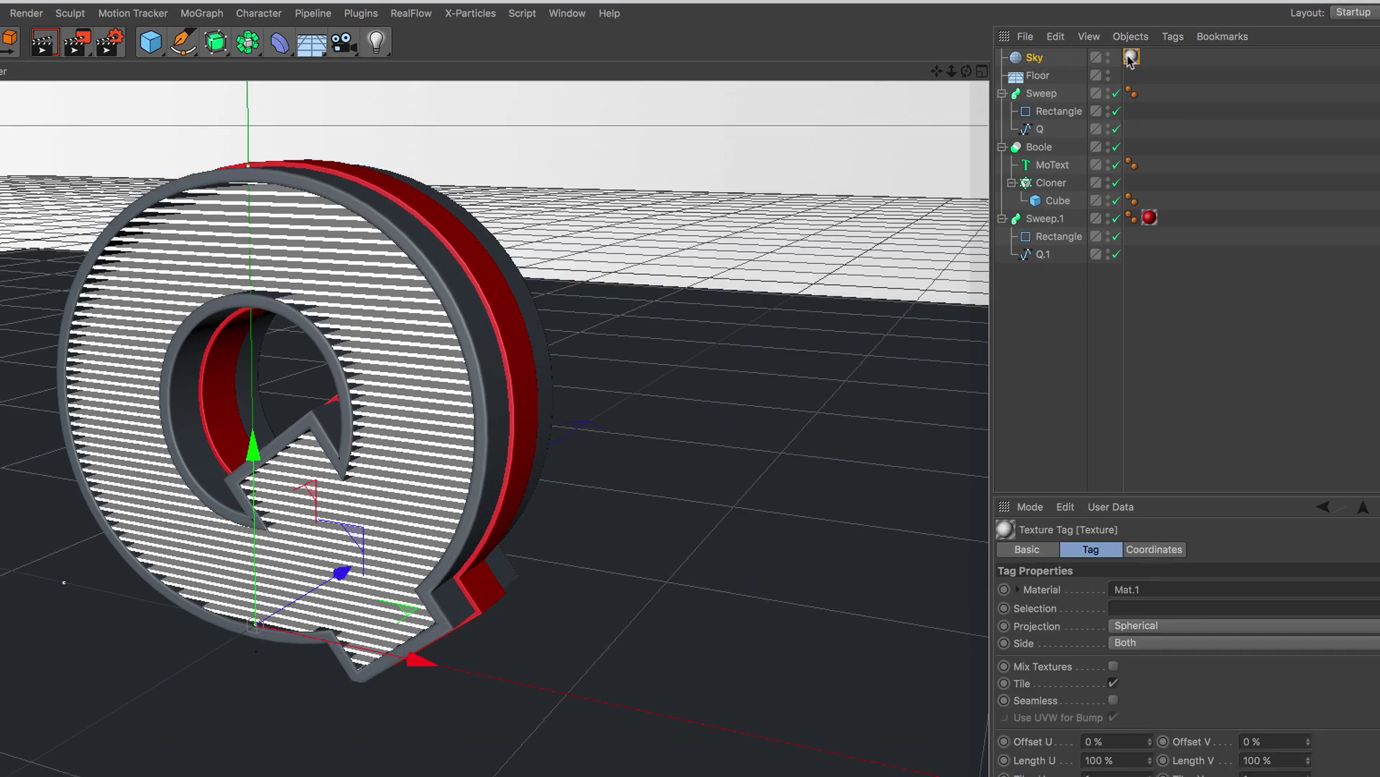
left_click_drag(1131, 58, 1133, 75, "ctrl")
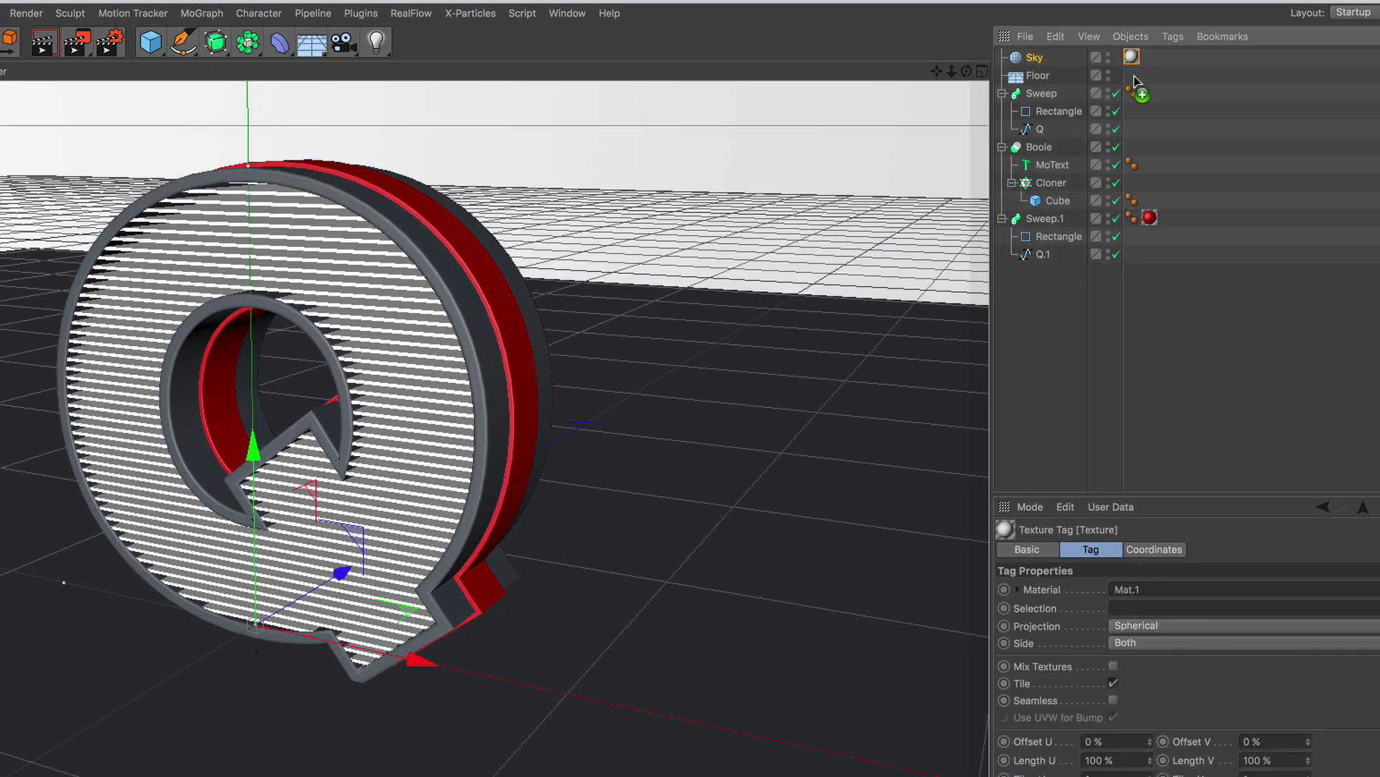
Step: Give the Floor a Compositing tag with Compositing Background enabled
left_click(1033, 78)
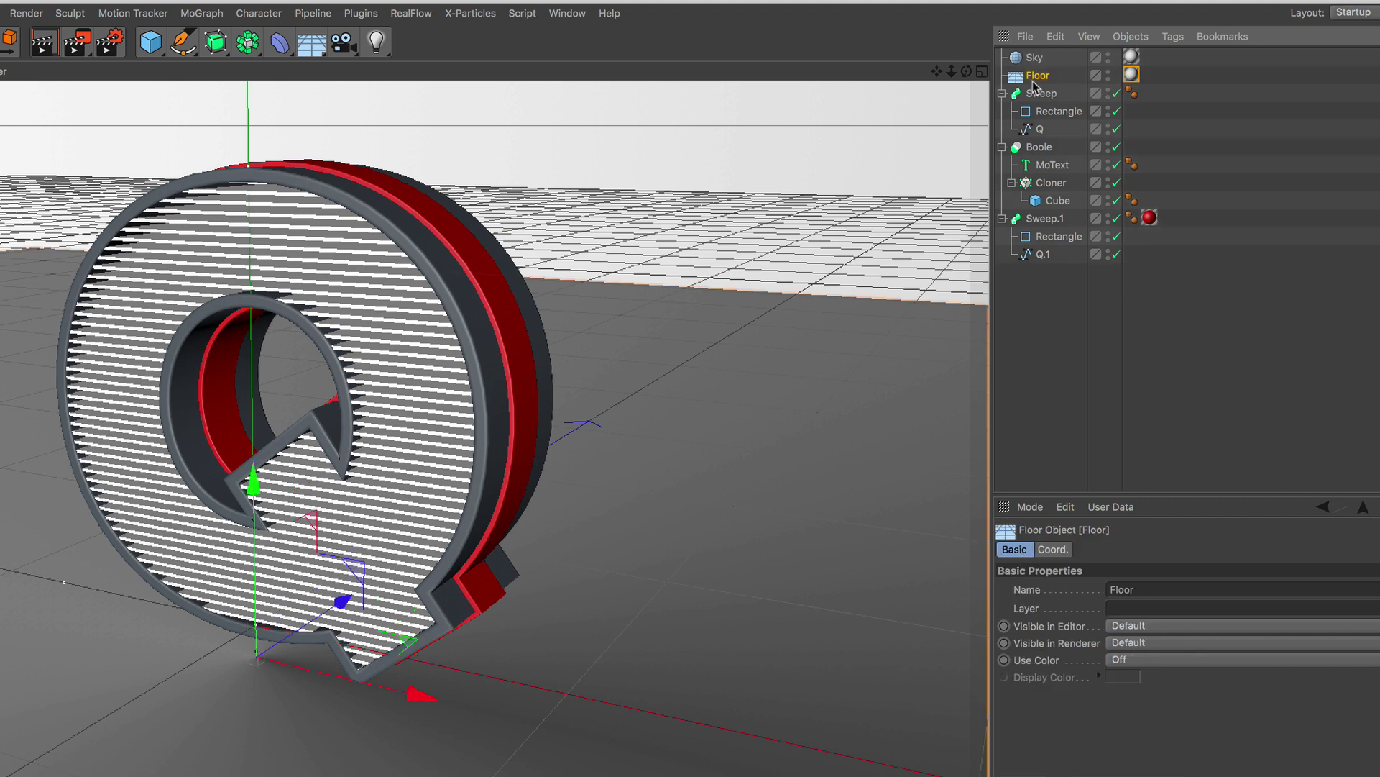
left_click(1168, 40)
mouse_move(1219, 63)
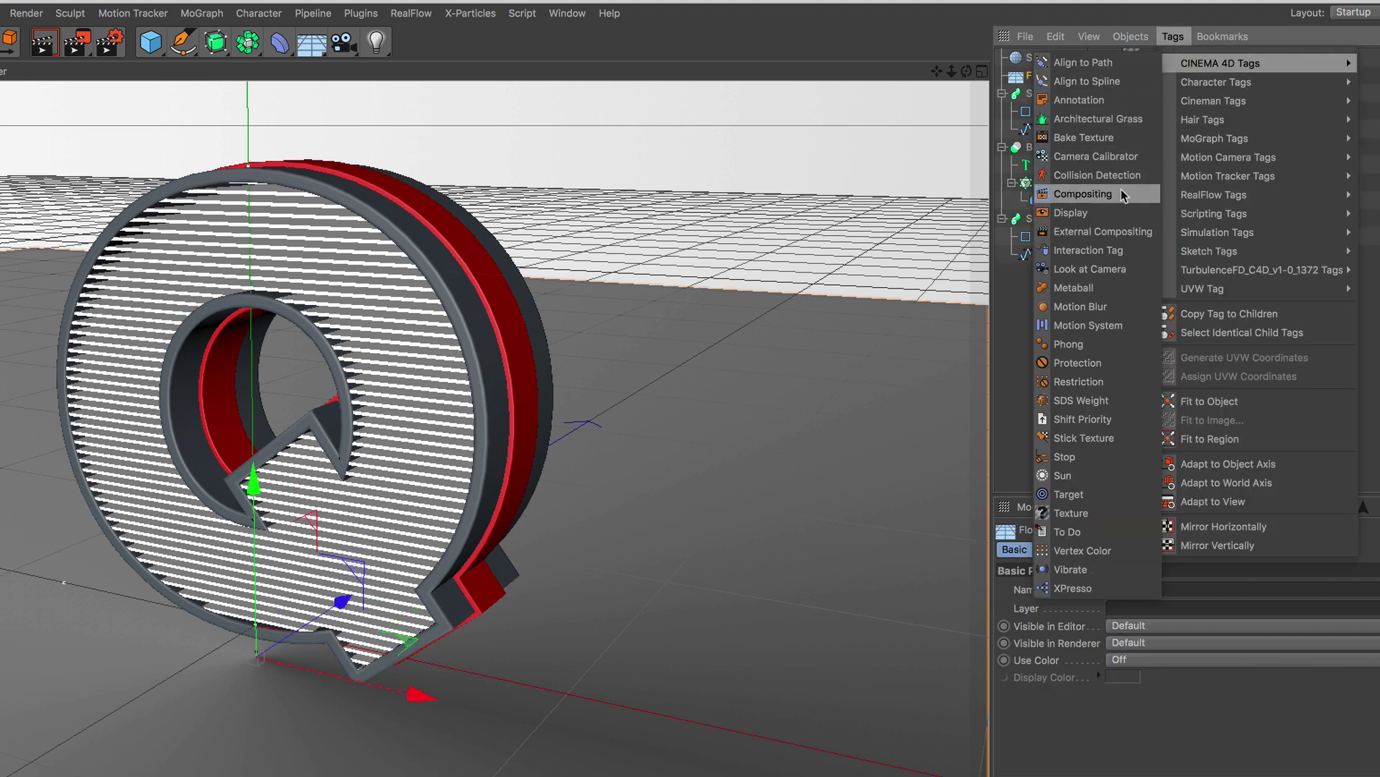
left_click(1134, 201)
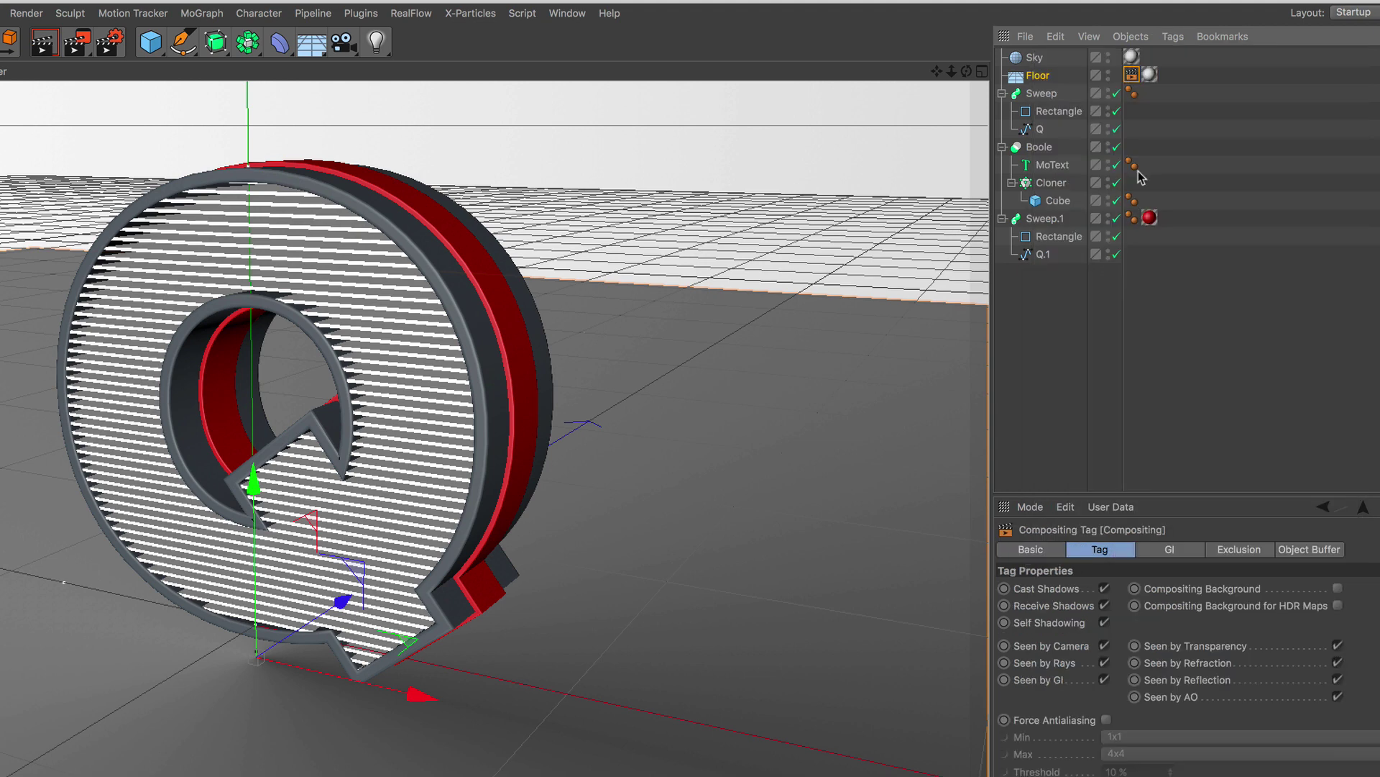
left_click(1126, 551)
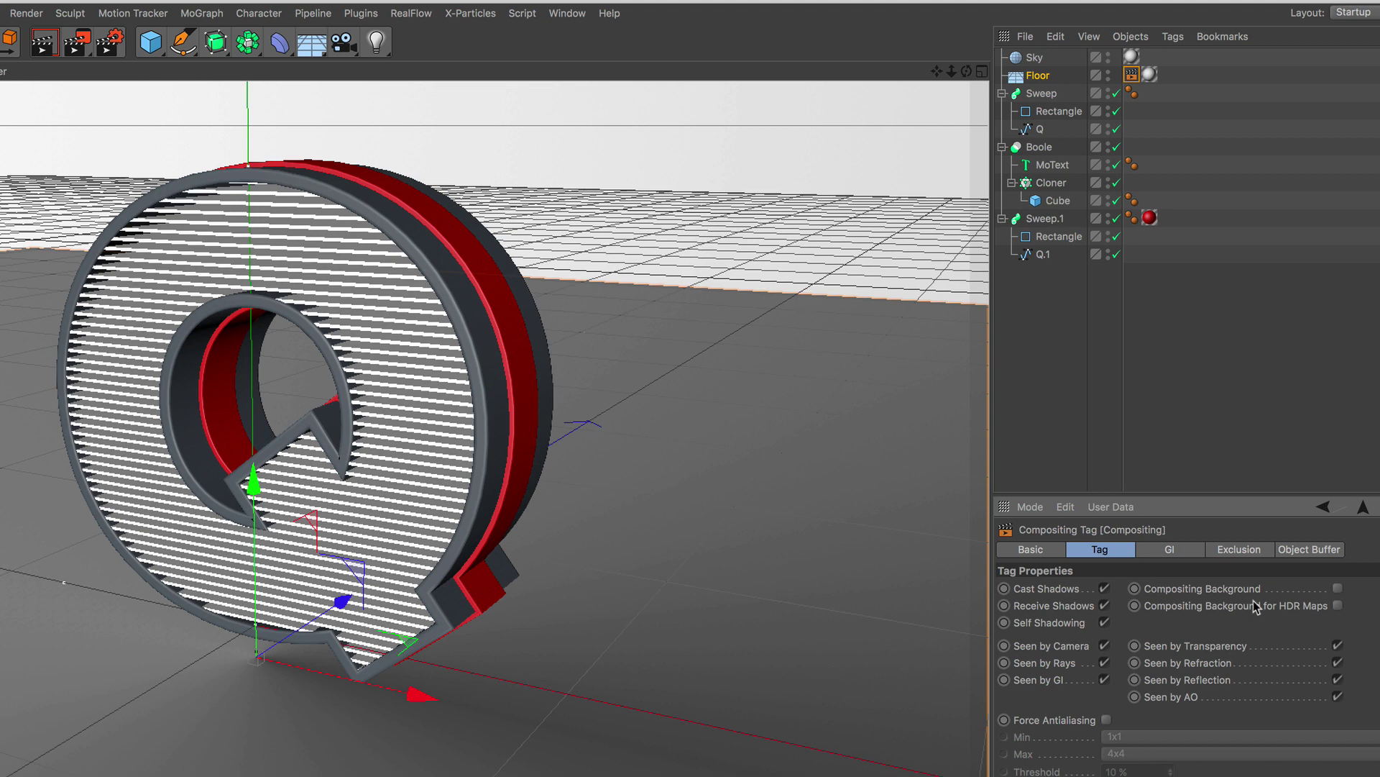
left_click(1338, 589)
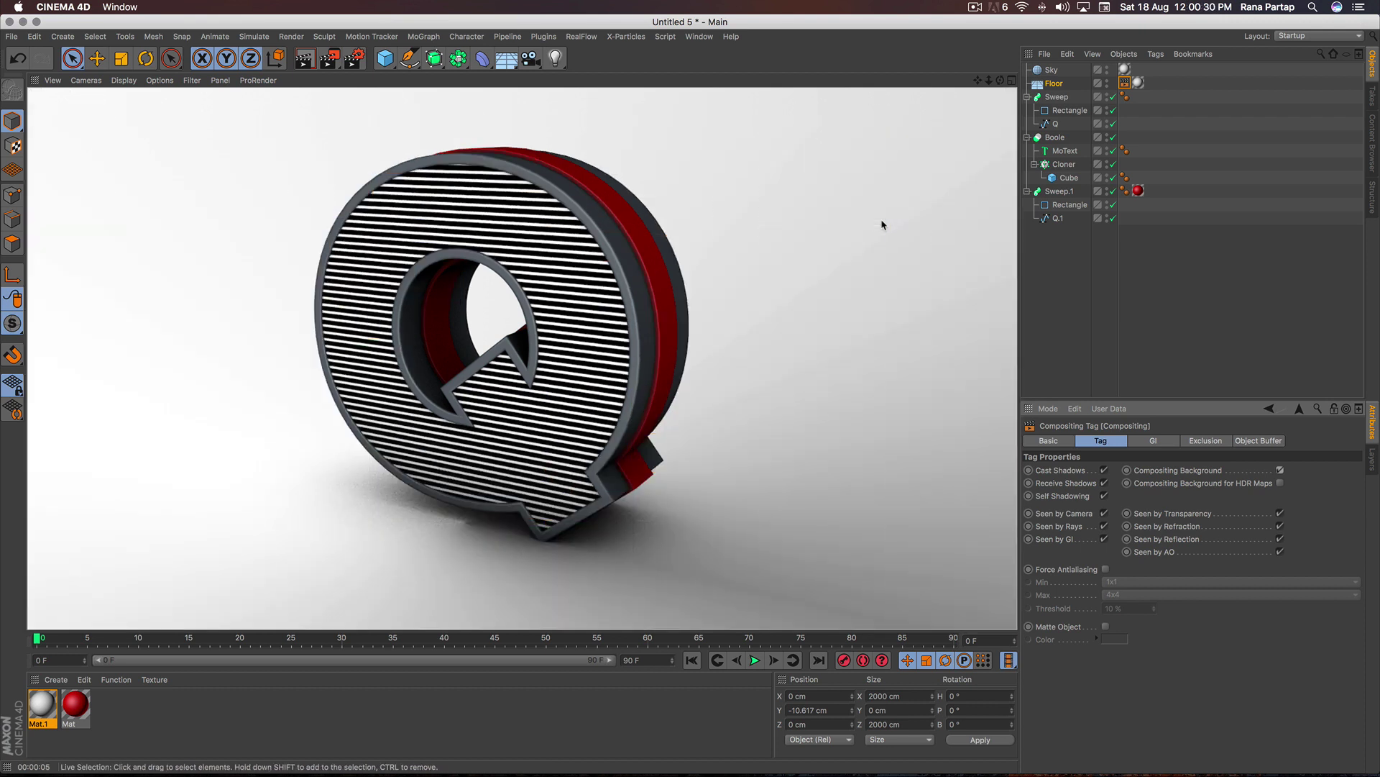
left_click(861, 230)
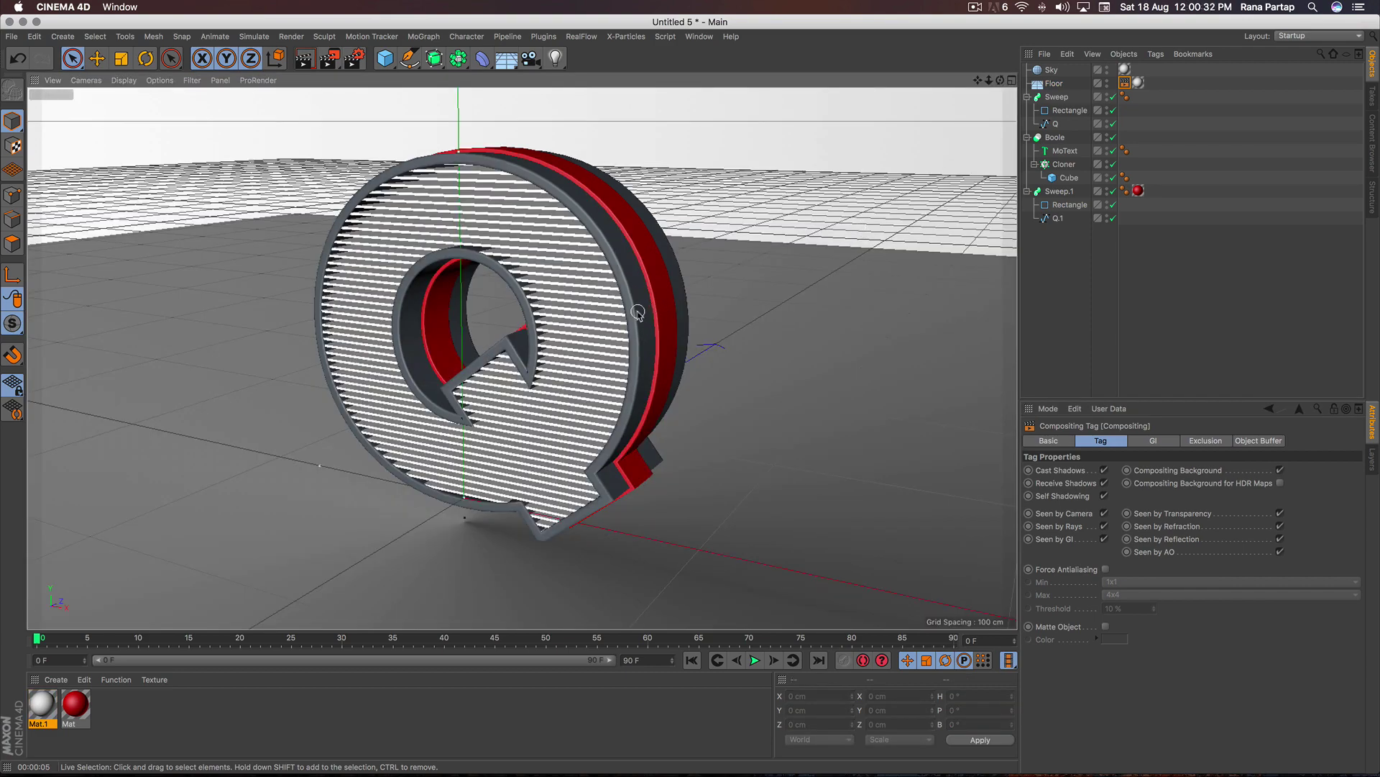
left_click_drag(643, 313, 617, 318, "alt")
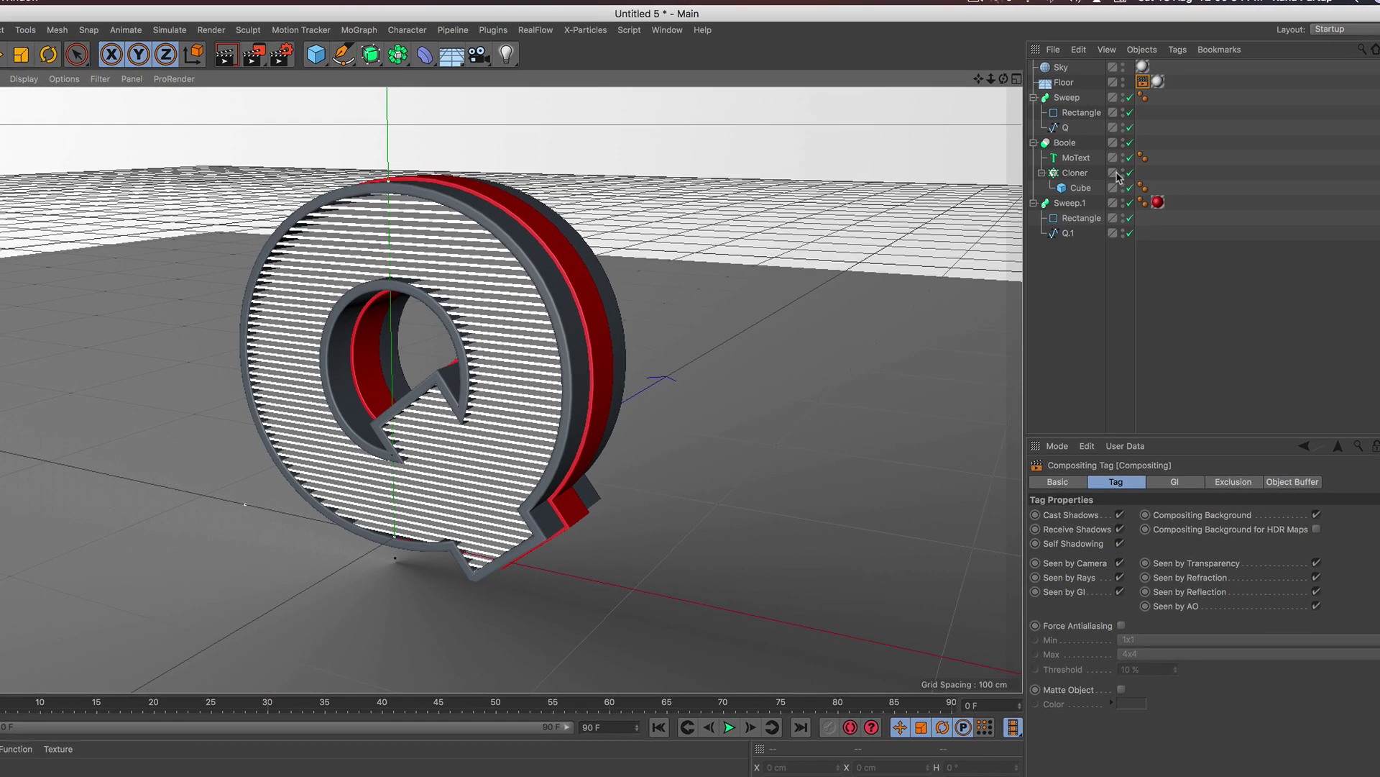
left_click(1027, 97)
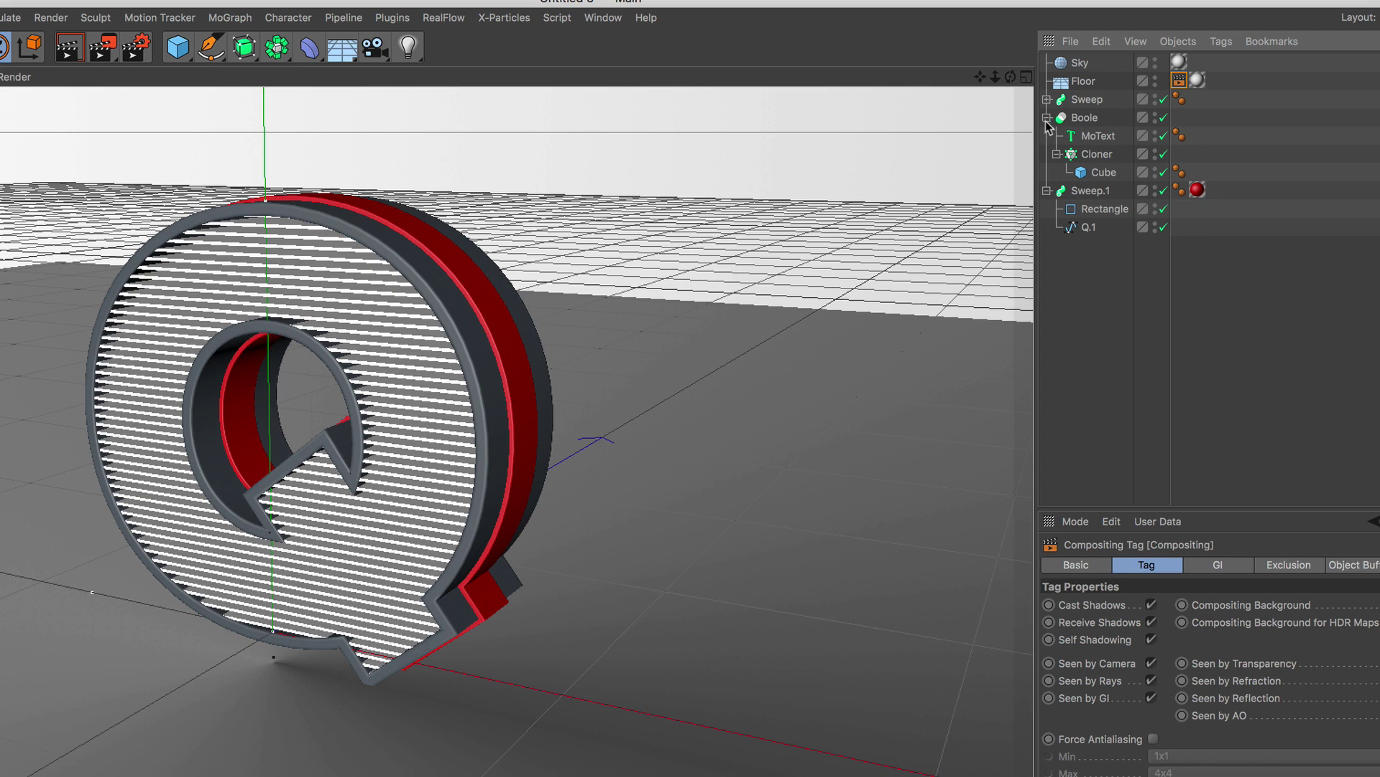
Step: Group Sweep, Boole and Sweep.1 under a Null and move it to the left
left_click(1048, 117)
left_click(1047, 136)
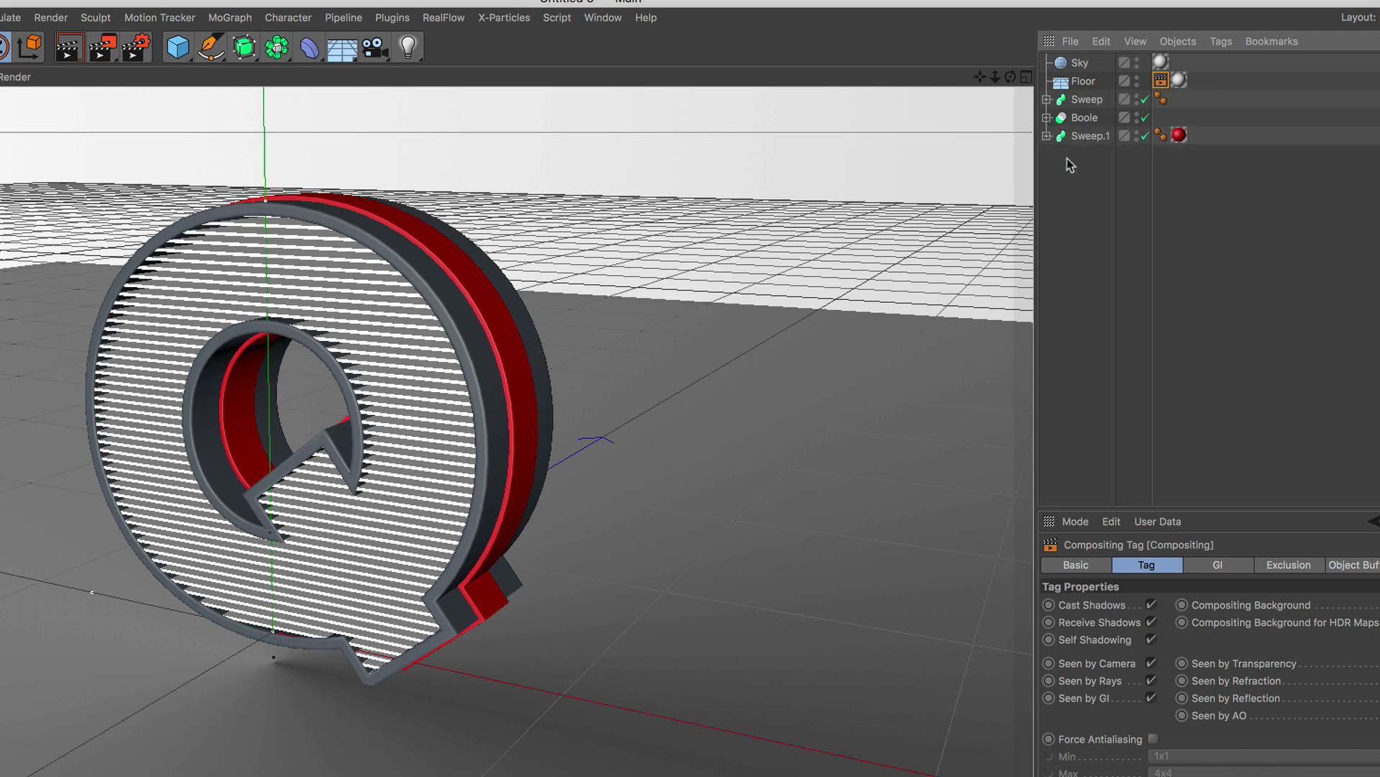
left_click_drag(1067, 158, 1096, 104)
right_click(1096, 104)
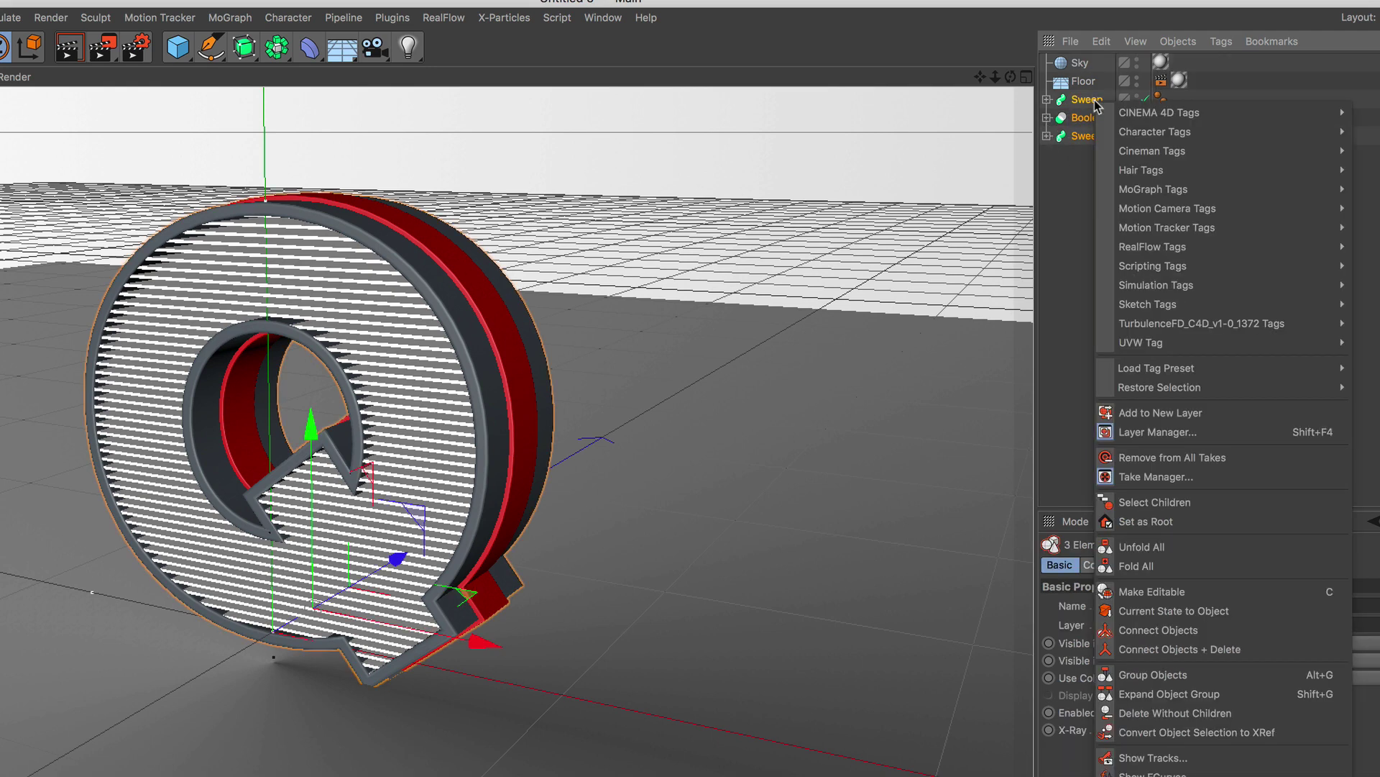
left_click(1174, 676)
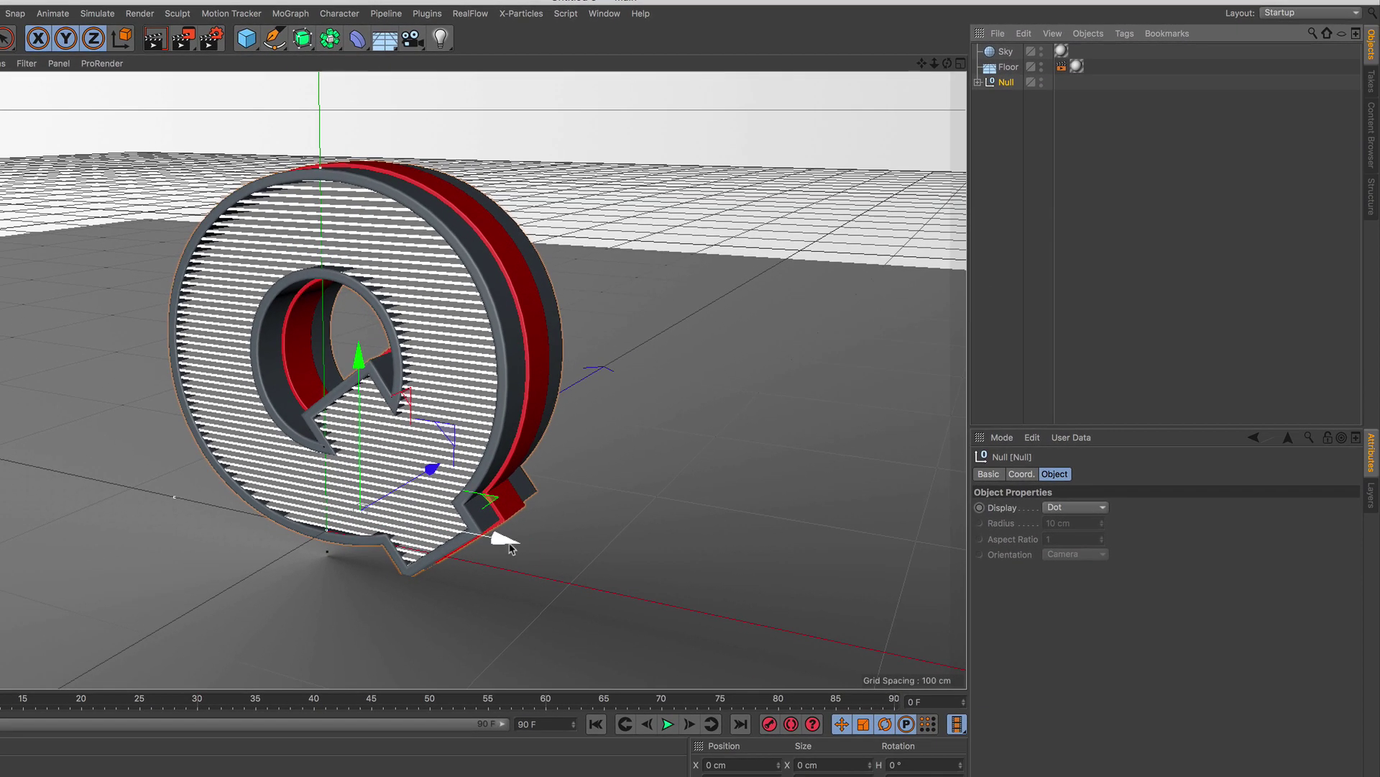
left_click_drag(499, 539, 292, 495)
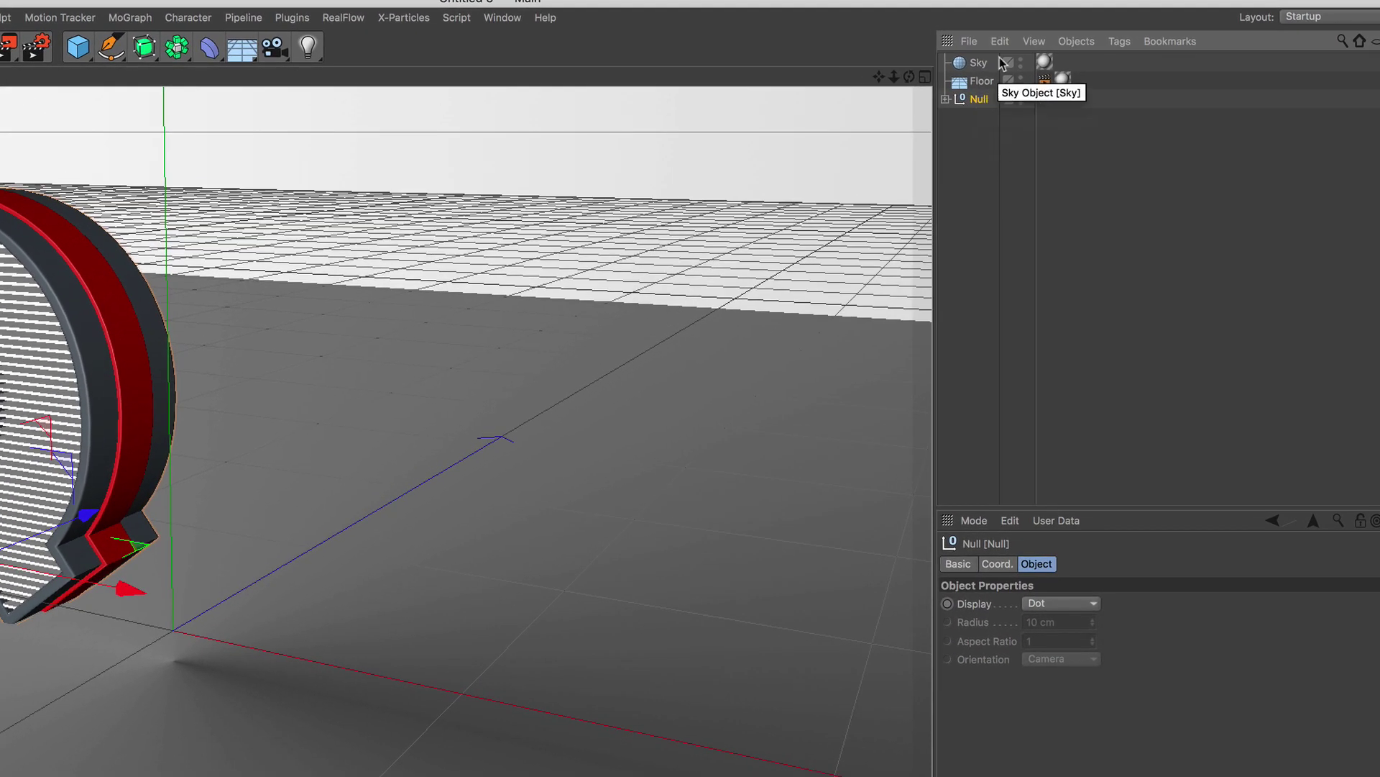
Step: Copy and paste the group as Null.1, placing it about 78 cm to the right
left_click(1025, 36)
left_click(1039, 134)
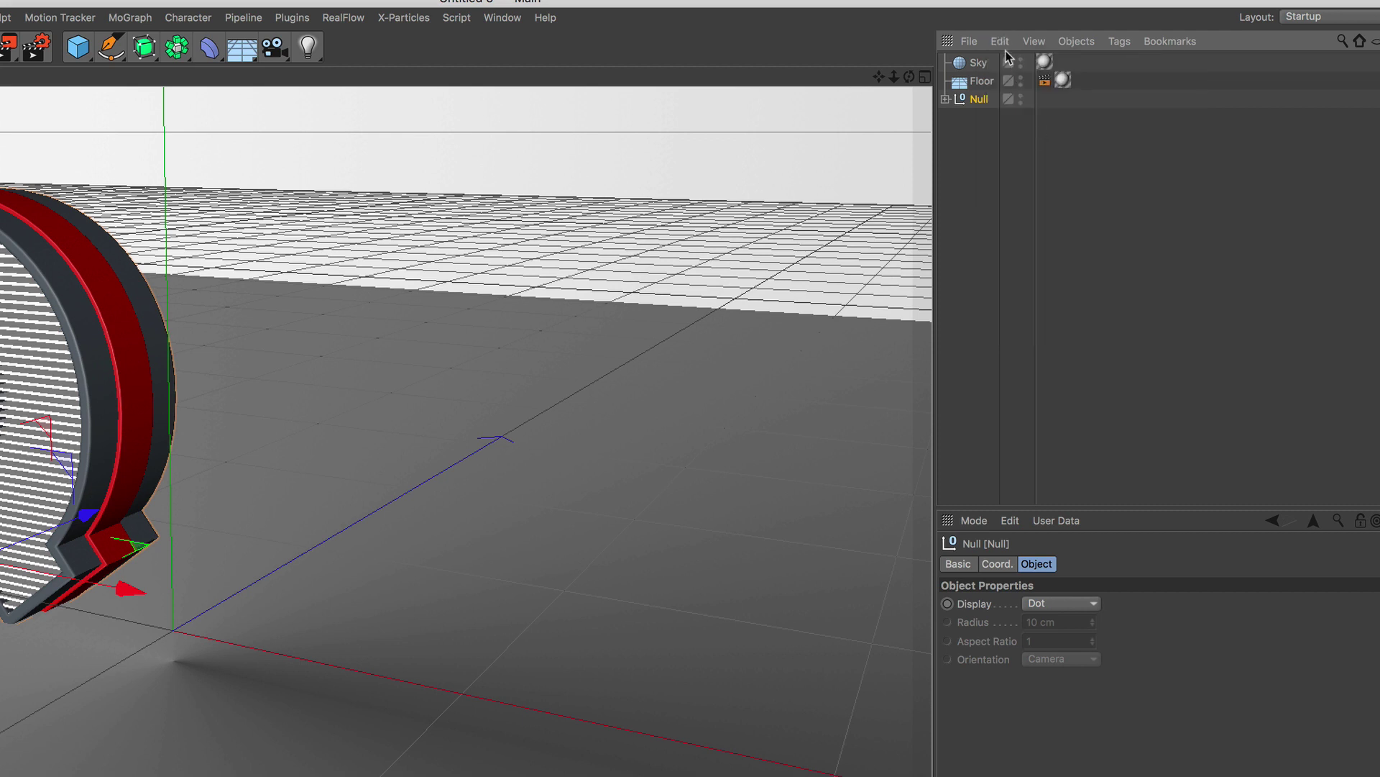
left_click(1002, 43)
left_click(1052, 153)
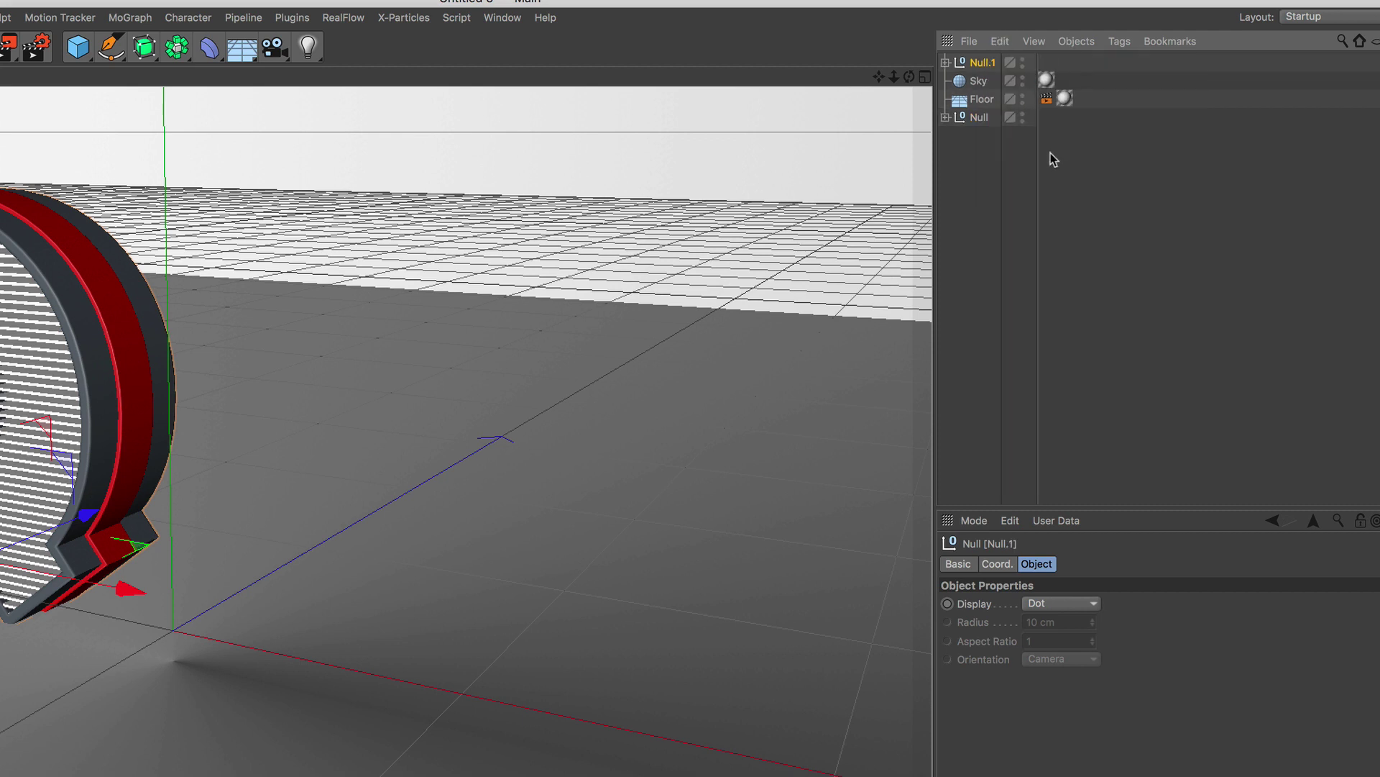
left_click(946, 63)
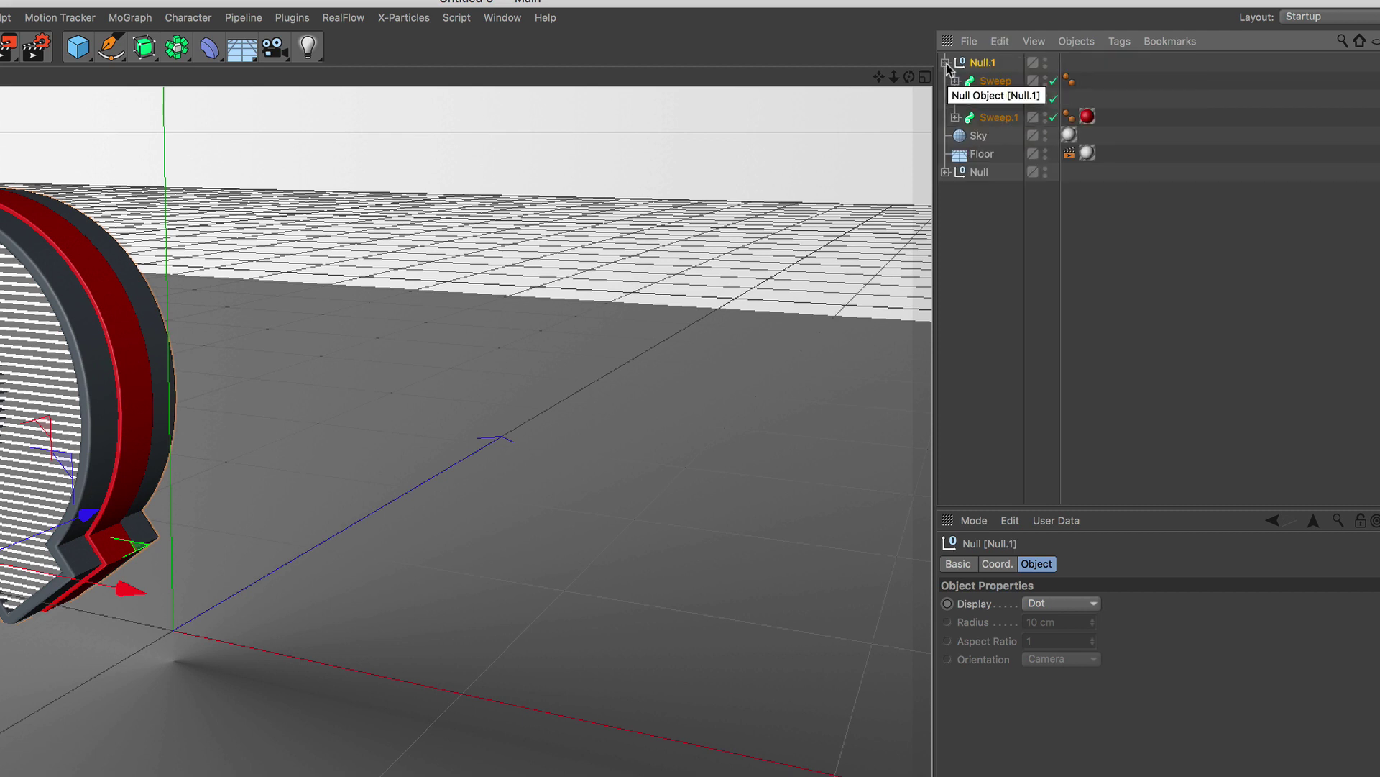
left_click_drag(980, 63, 992, 227)
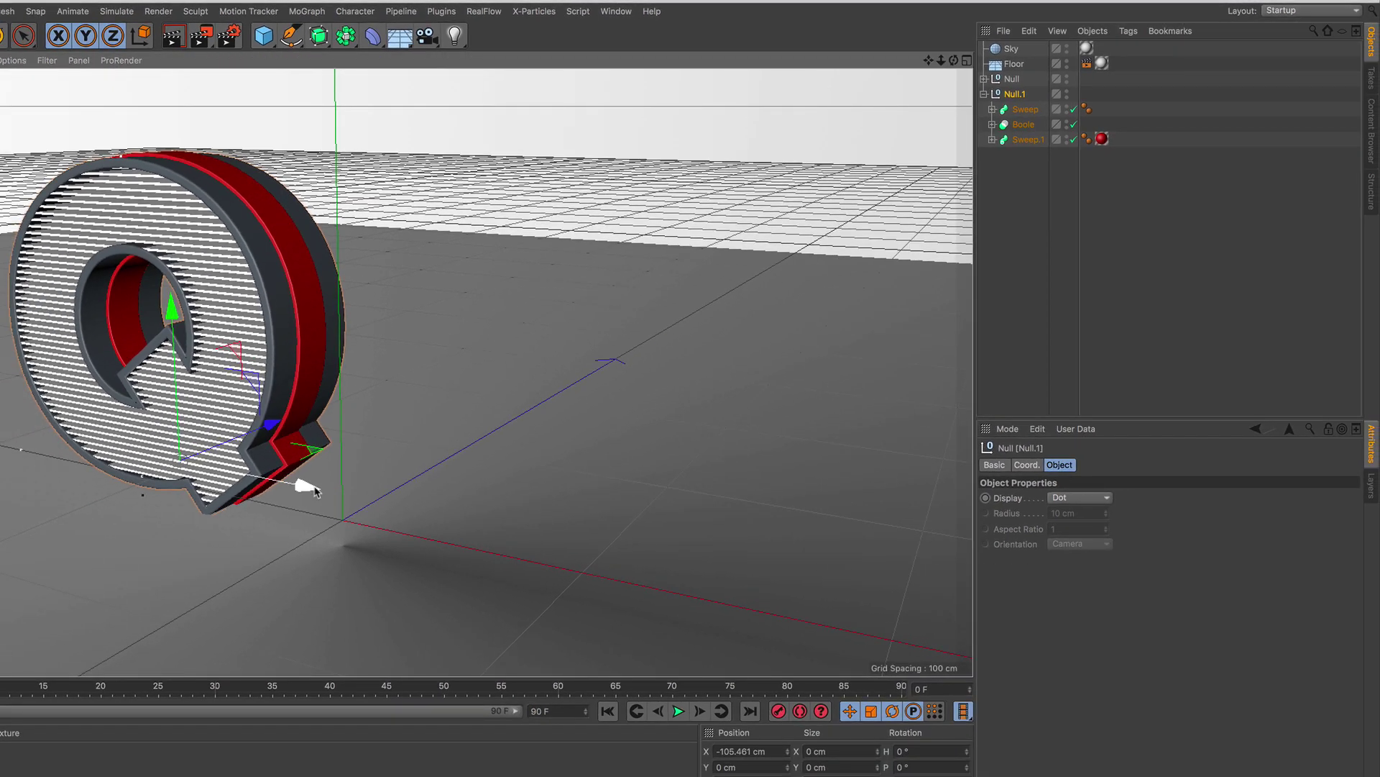
left_click_drag(302, 488, 705, 584)
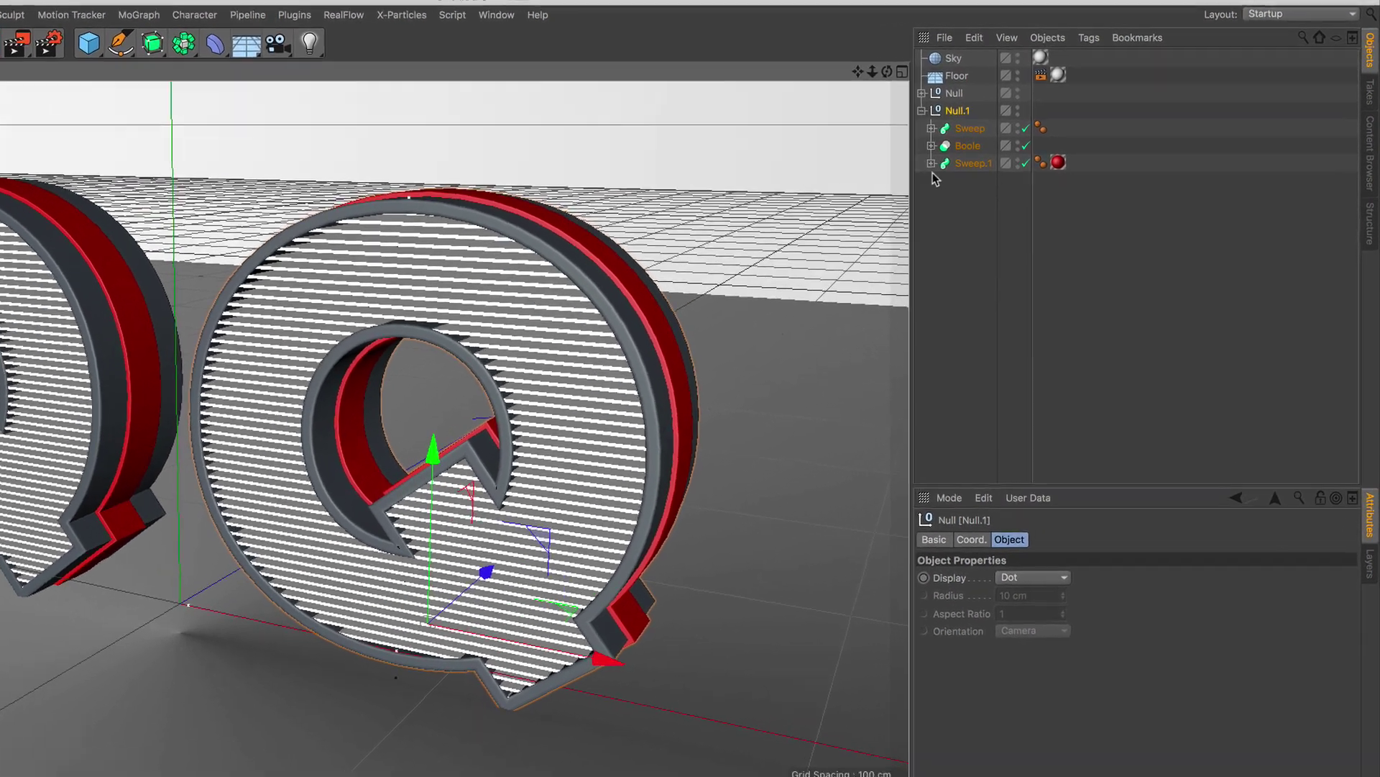
Step: Delete the Q and Q.1 splines from Sweep and Sweep.1 in the duplicate group
left_click(992, 140)
left_click(922, 133)
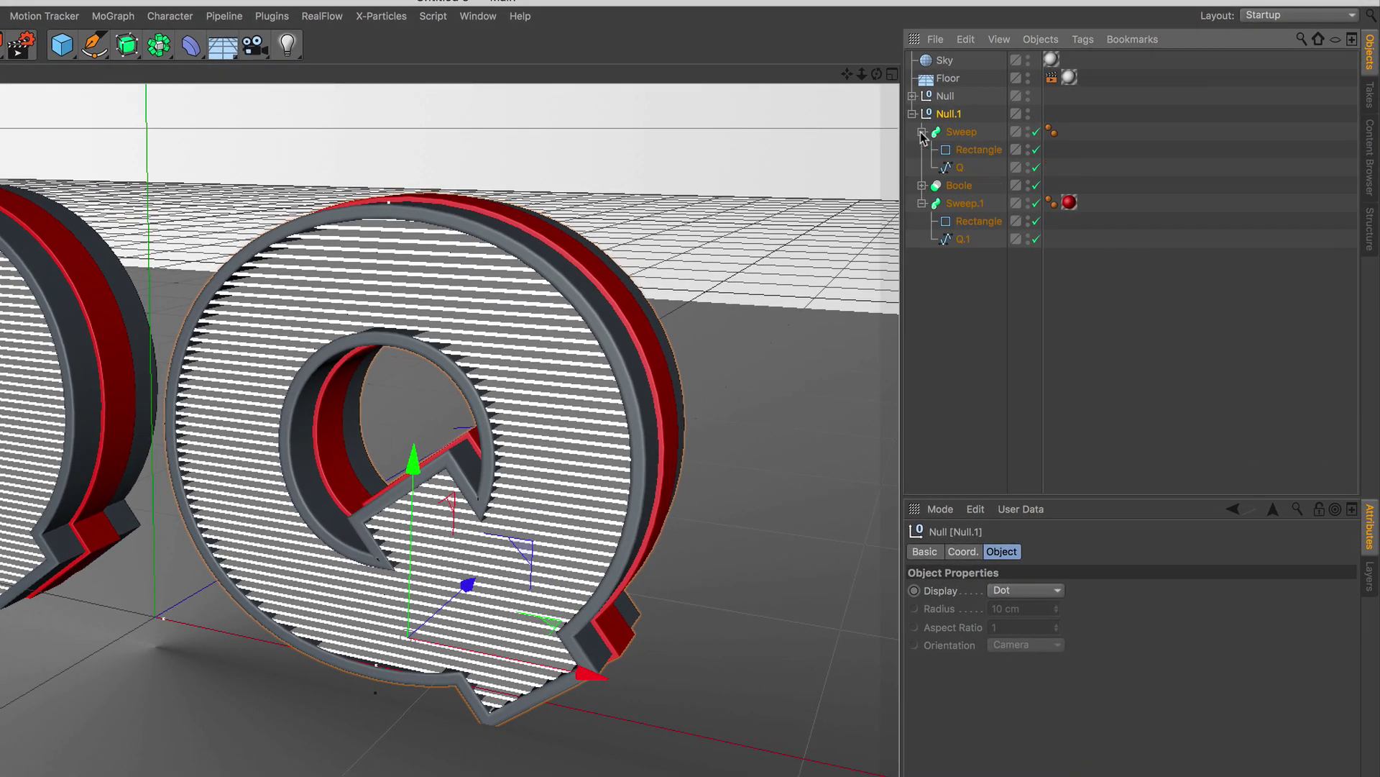
left_click(950, 173)
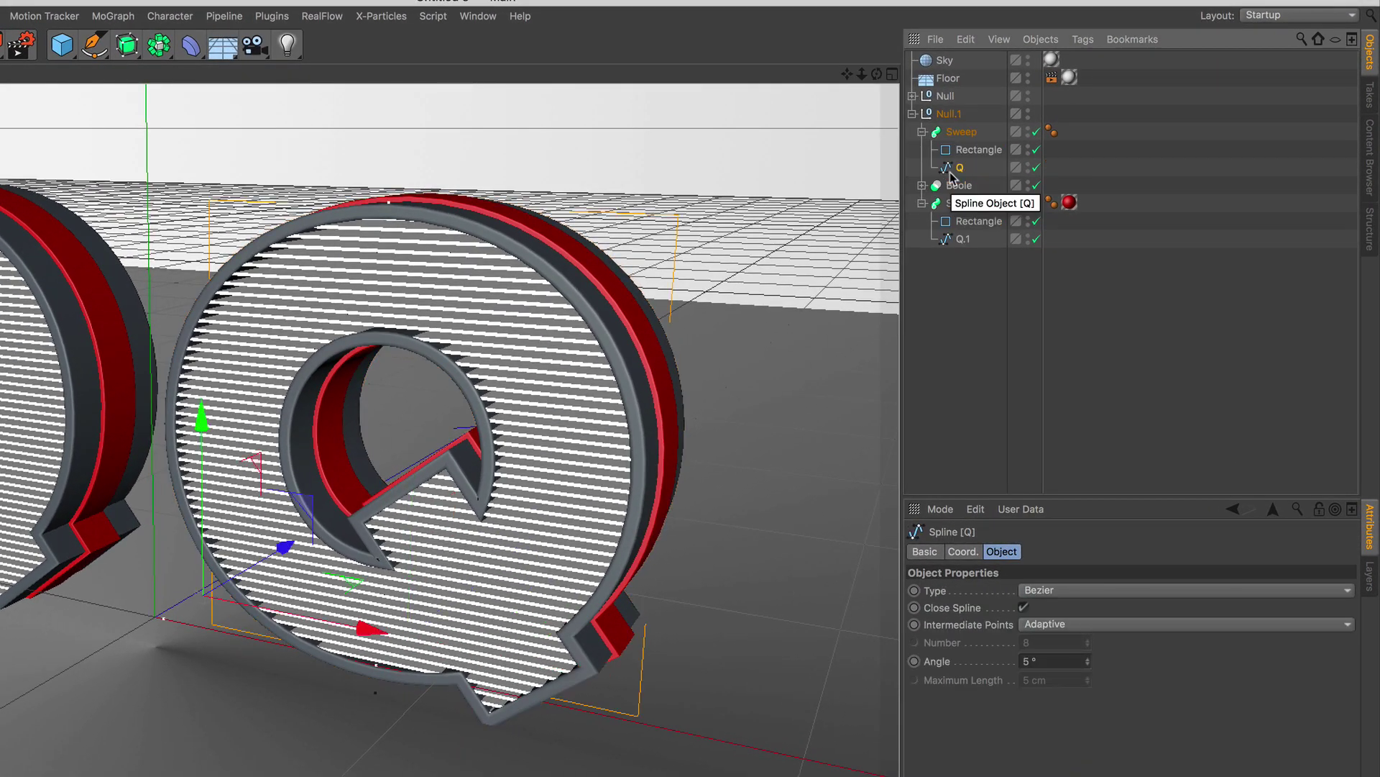
key("Delete")
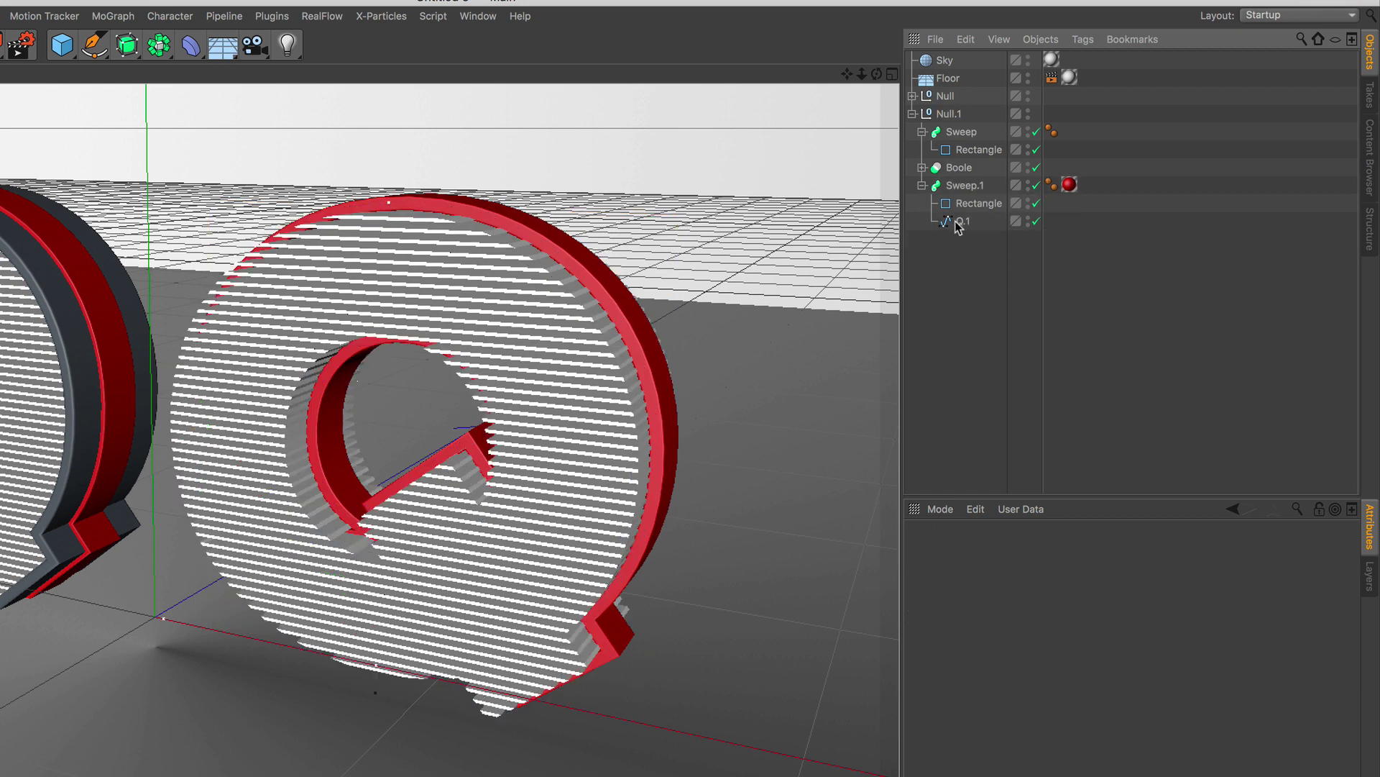
left_click(960, 221)
key("Delete")
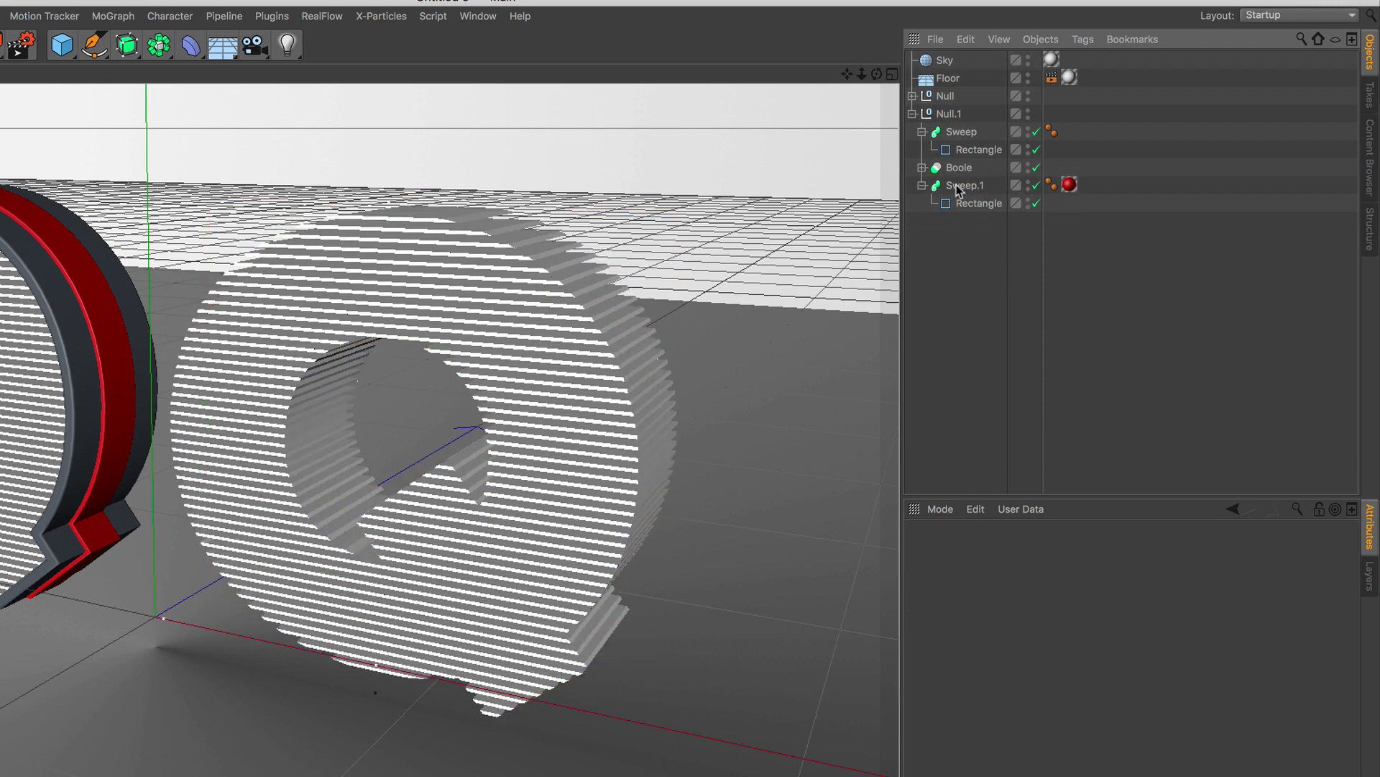
Step: Change the MoText letter to G and copy the MoText out of the Boole
left_click(922, 168)
left_click(970, 188)
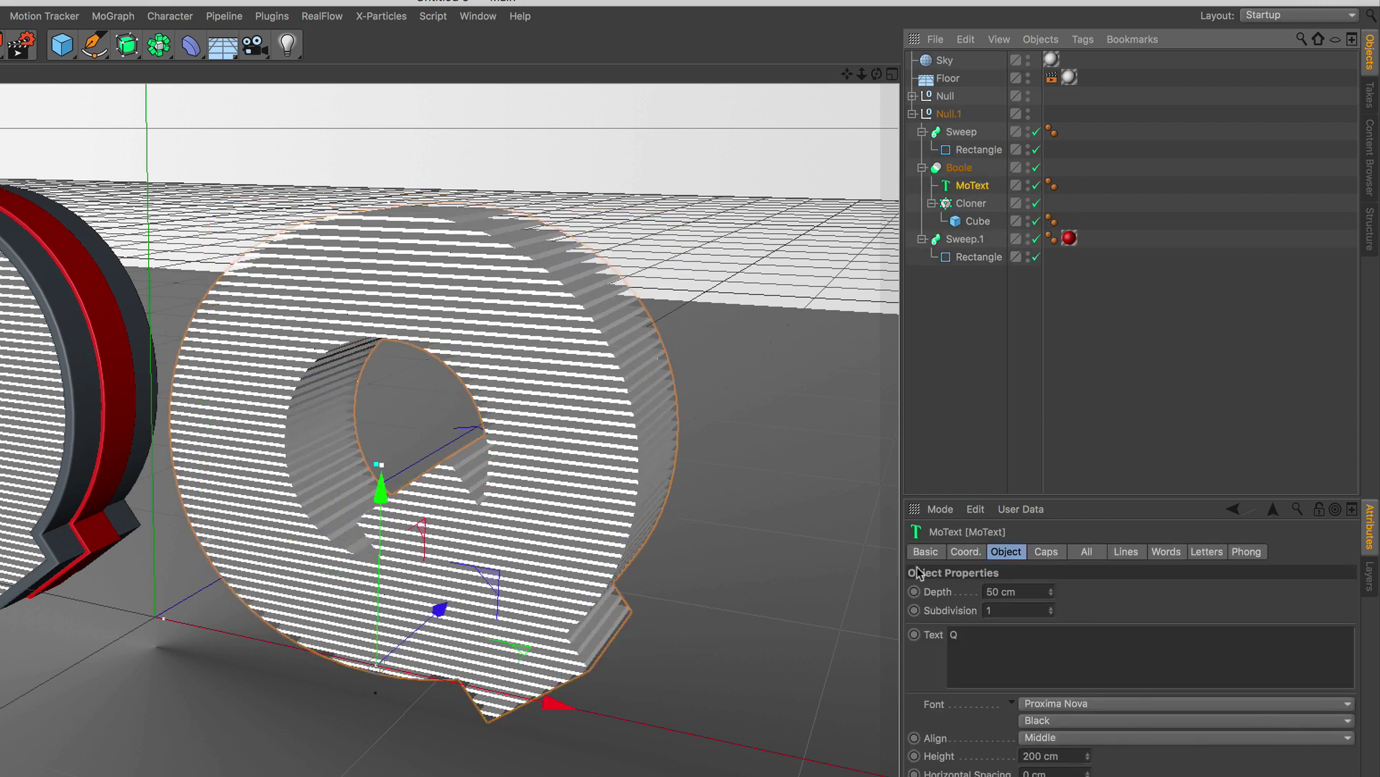
double_click(992, 633)
type("G")
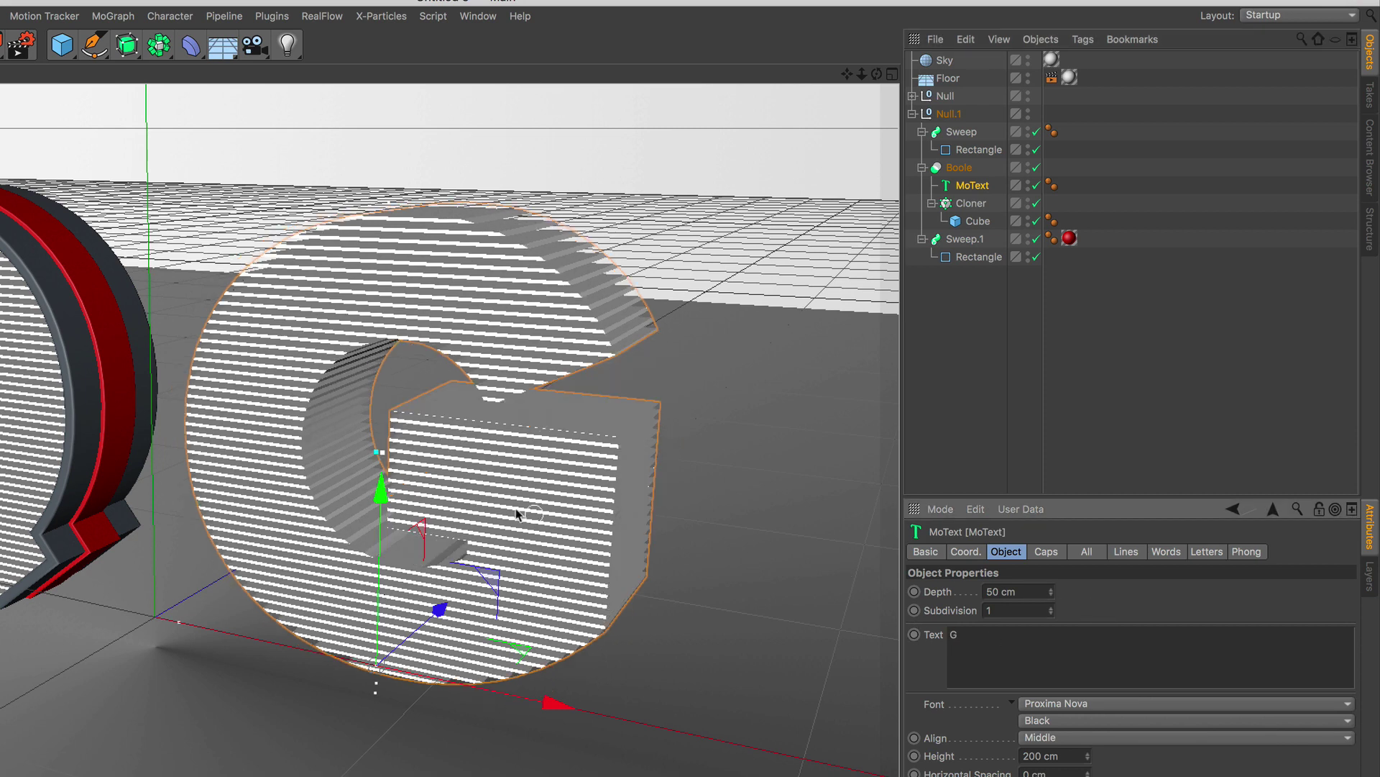
mouse_move(451, 477)
left_mouse_down("alt")
mouse_move(435, 467)
mouse_move(616, 477)
mouse_move(462, 477)
mouse_move(409, 463)
left_mouse_up("alt")
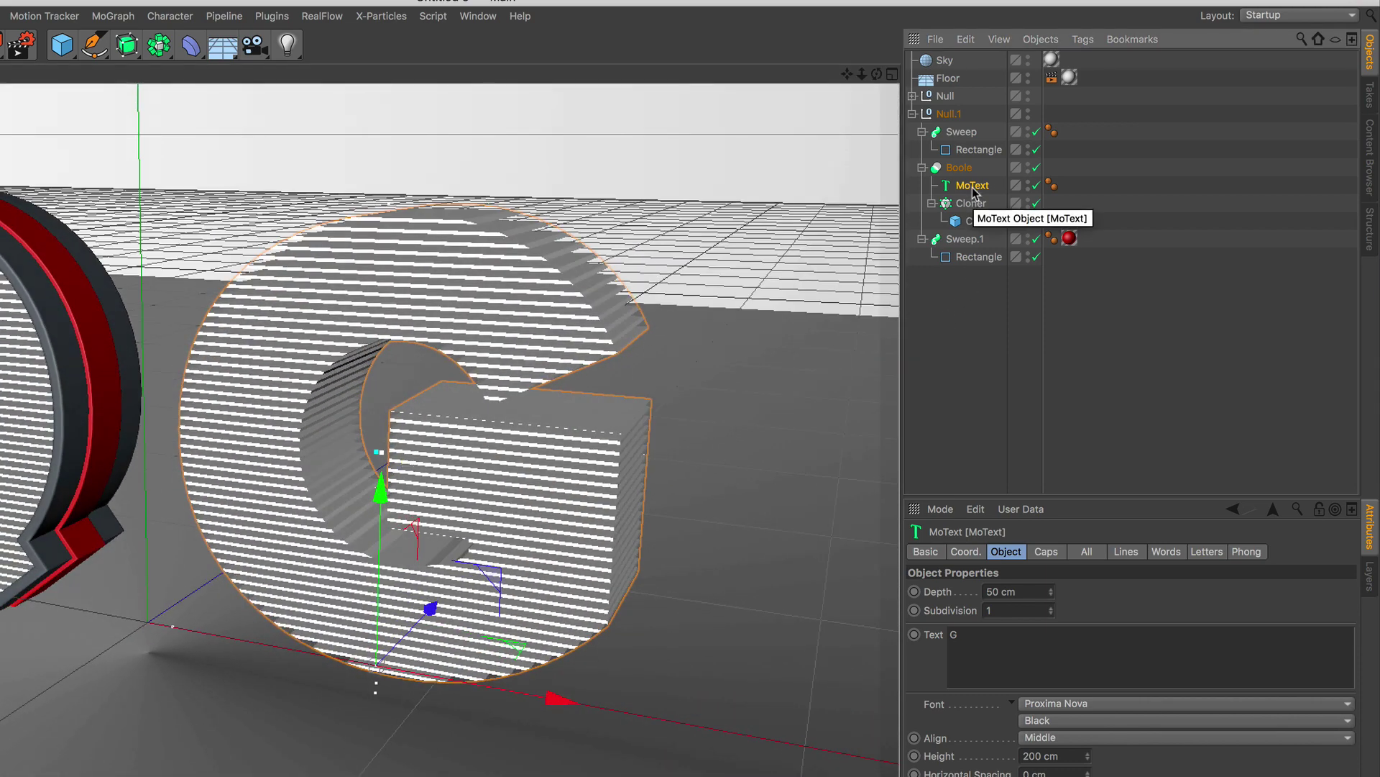
left_click_drag(974, 200, 963, 276)
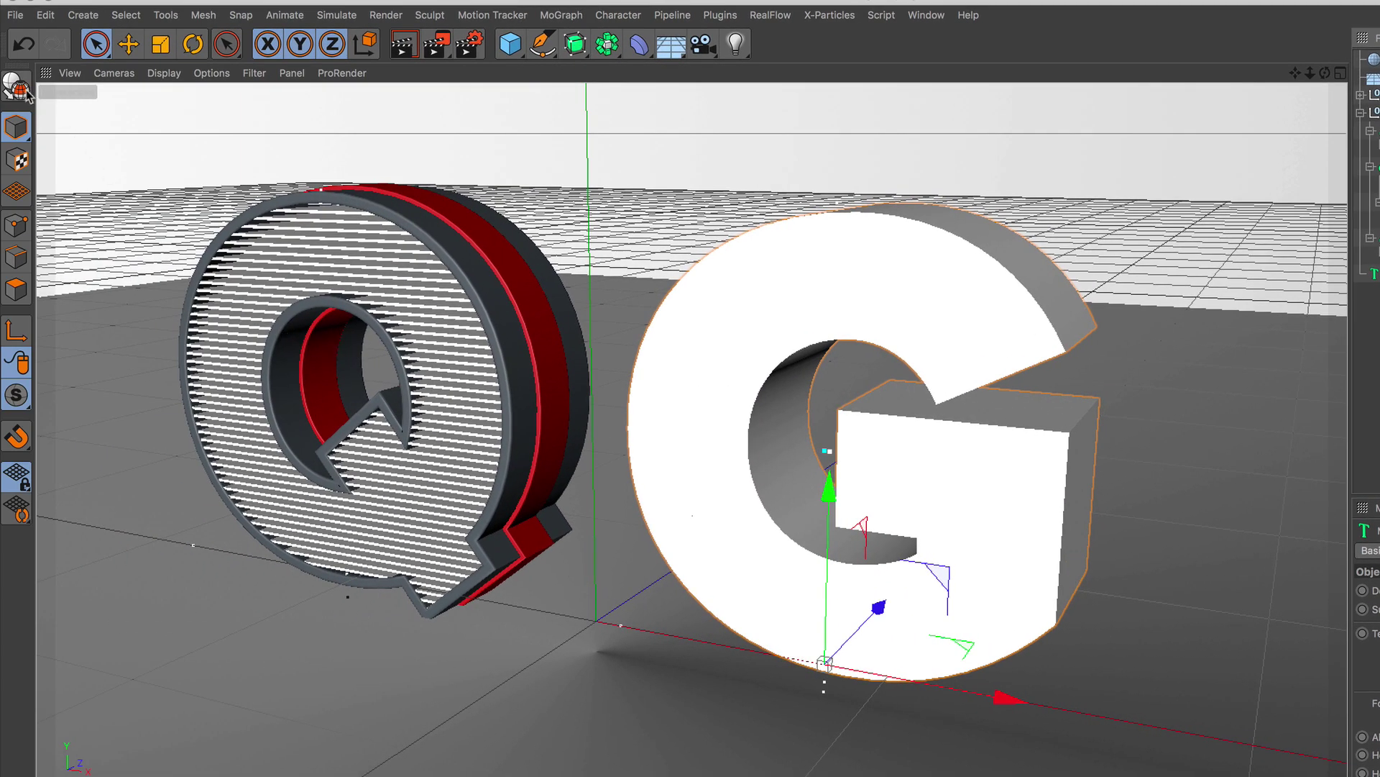
Step: Convert the G text copy, pull its G spline to the top level and delete the leftover group
key("alt+g")
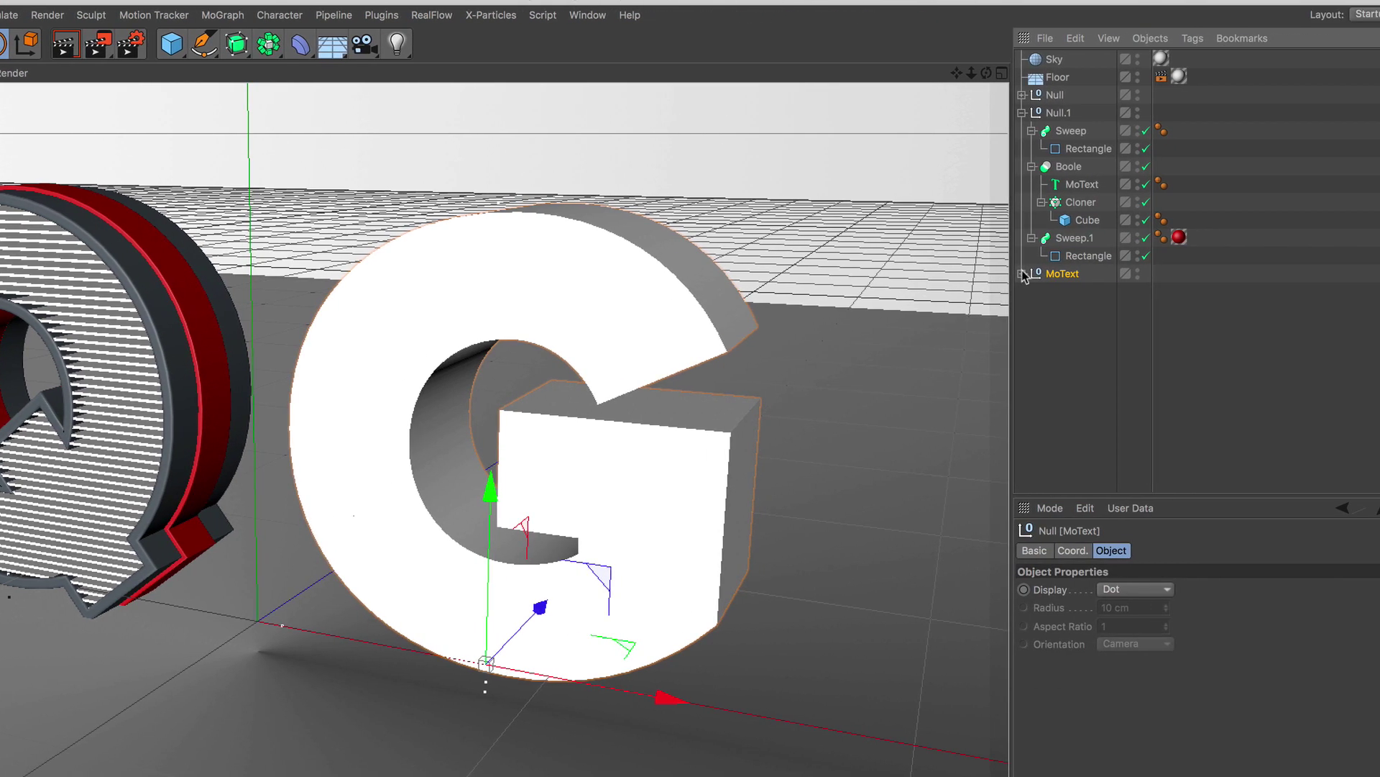
left_click(1023, 274)
left_click(1031, 291)
left_click(1051, 328)
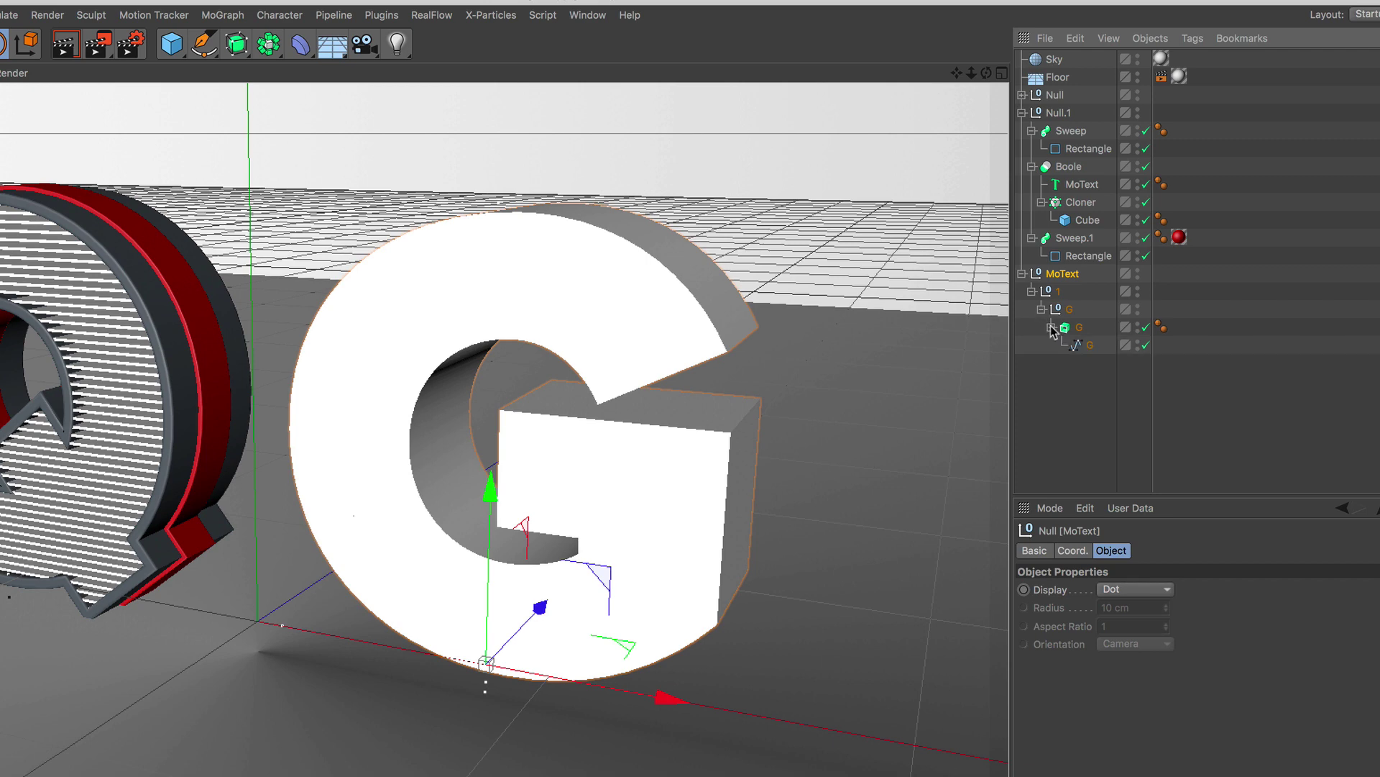
left_click_drag(1072, 352, 1076, 397)
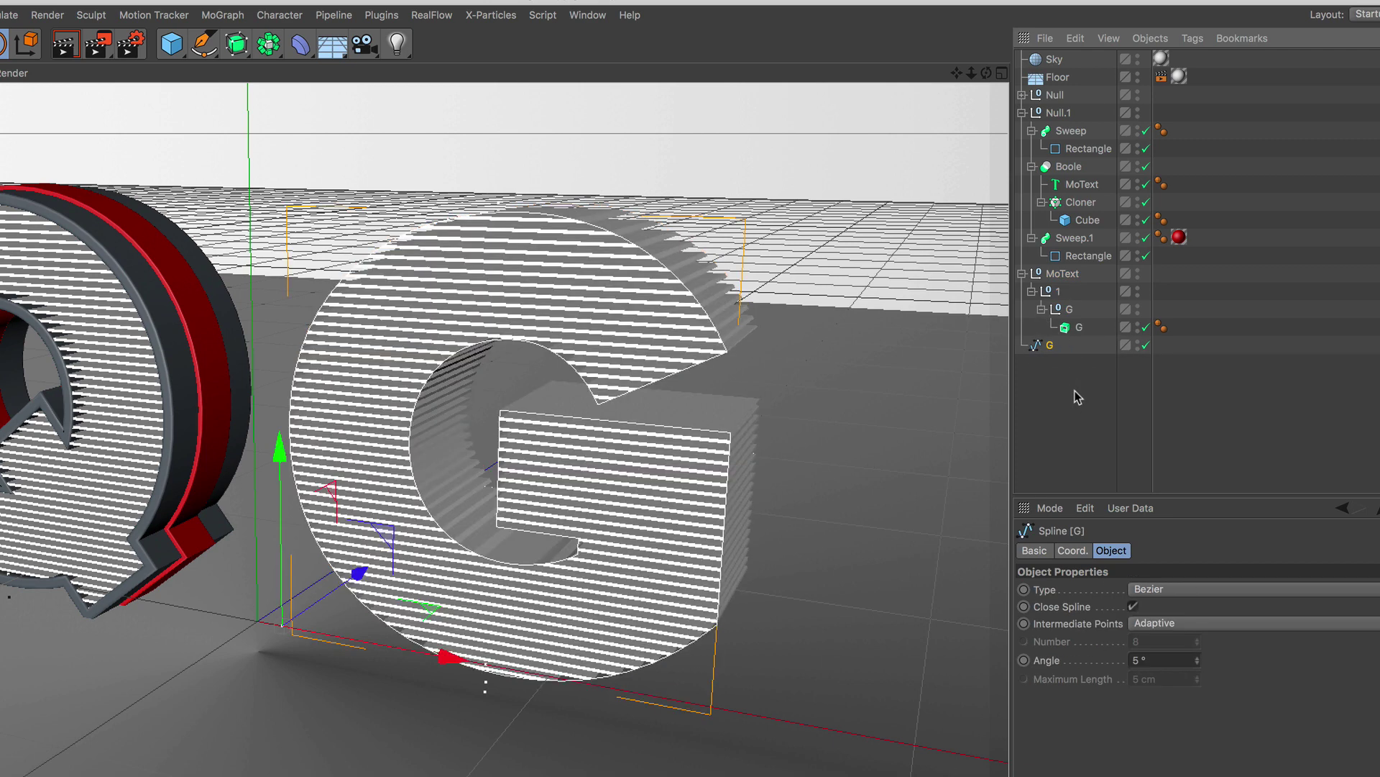
left_click(1063, 274)
key("Delete")
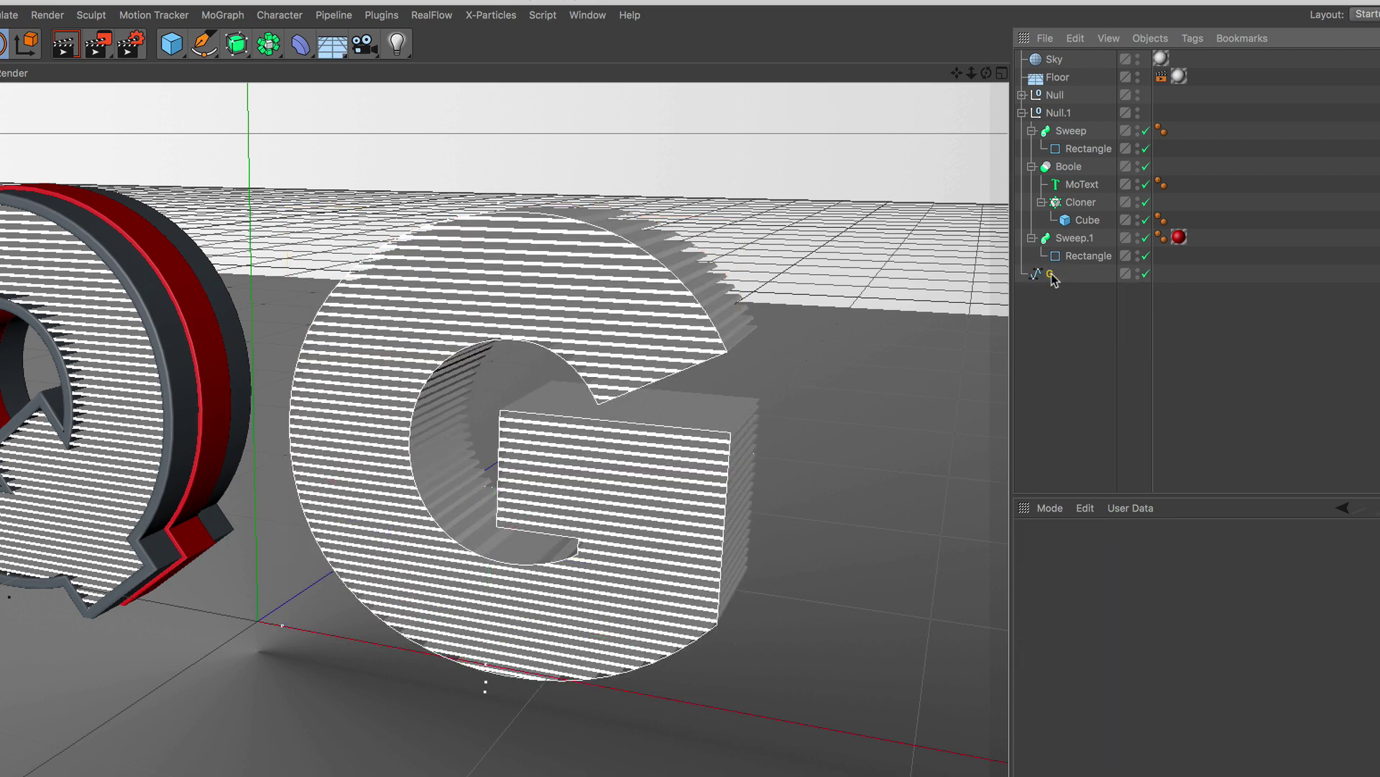
Step: Select the G spline and switch to Points mode
left_click(1050, 274)
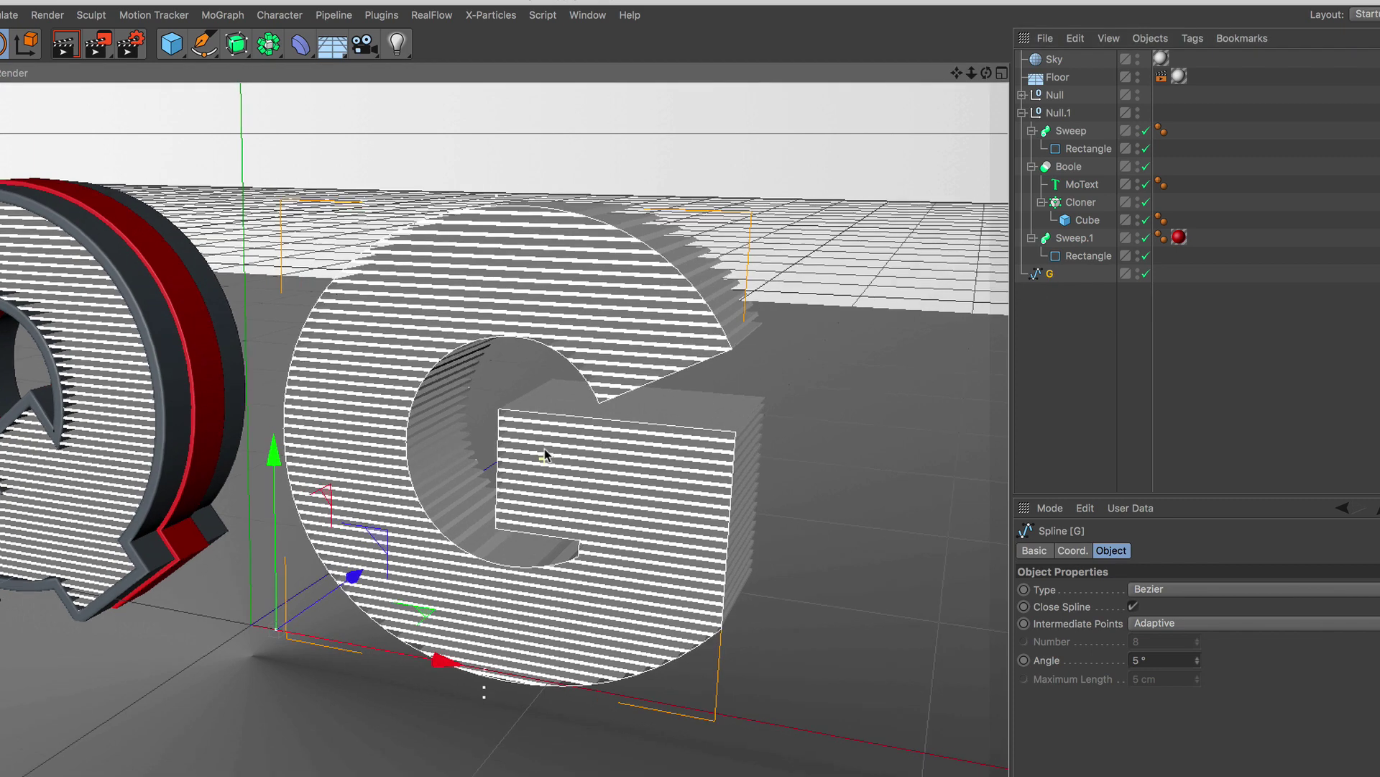
scroll(544, 454, "up", 1)
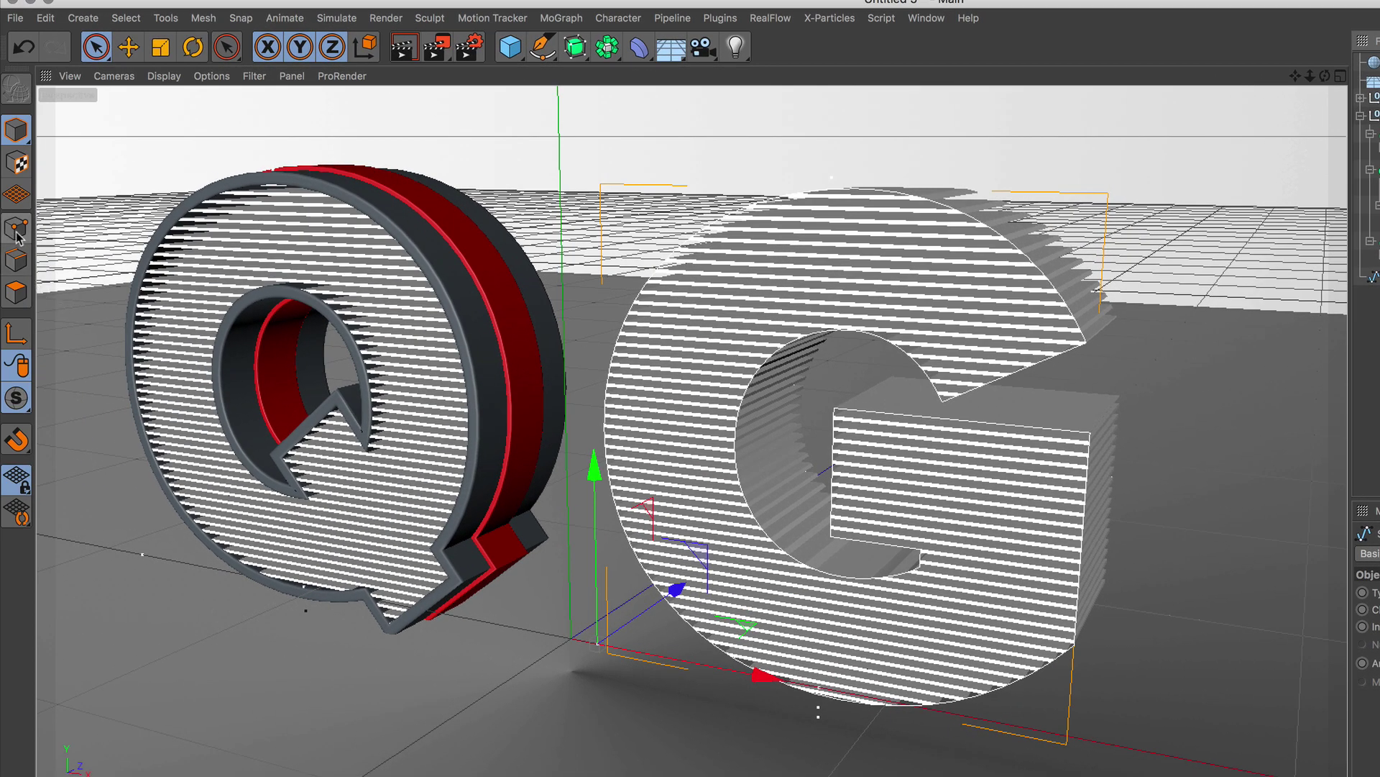
left_click(18, 236)
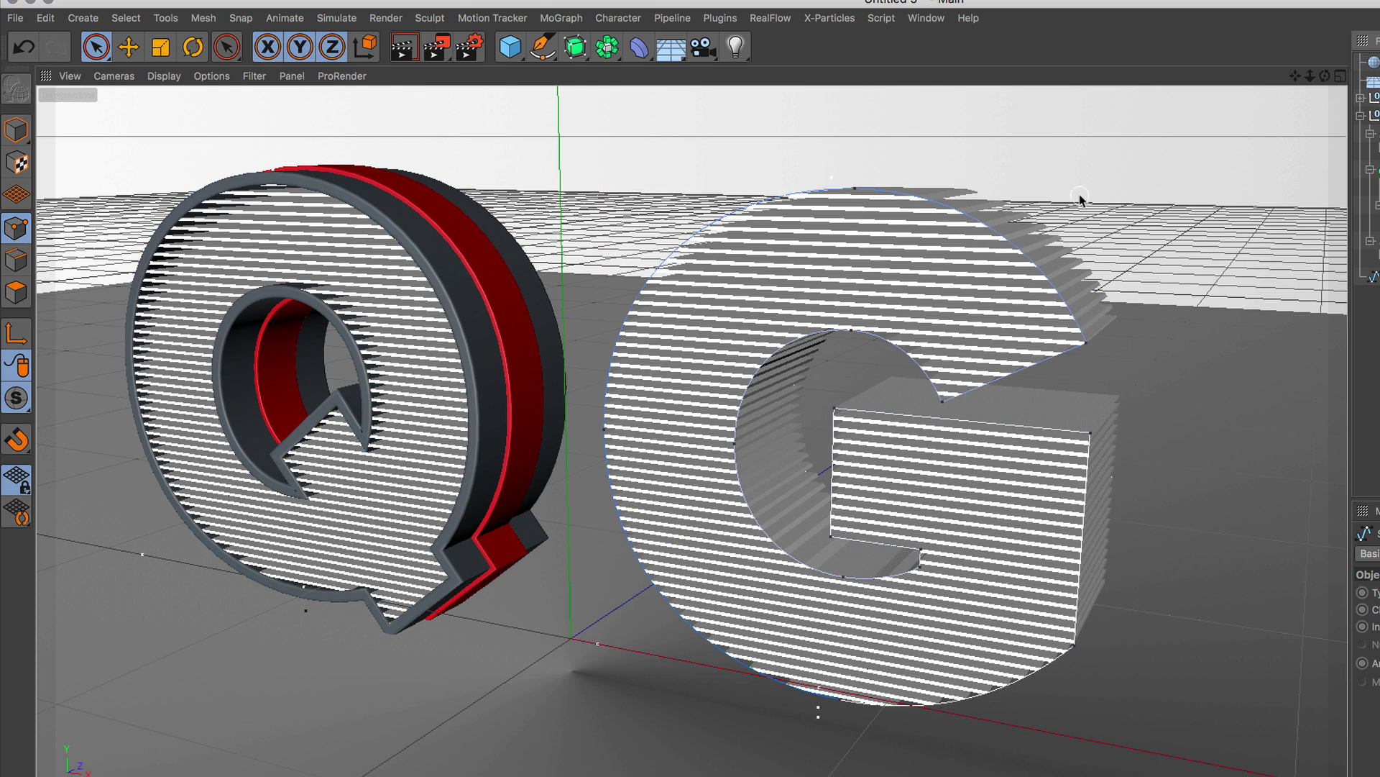
Step: Select all points of spline G and create a 5 cm outline copy, G.1, then return to model mode
left_click(126, 18)
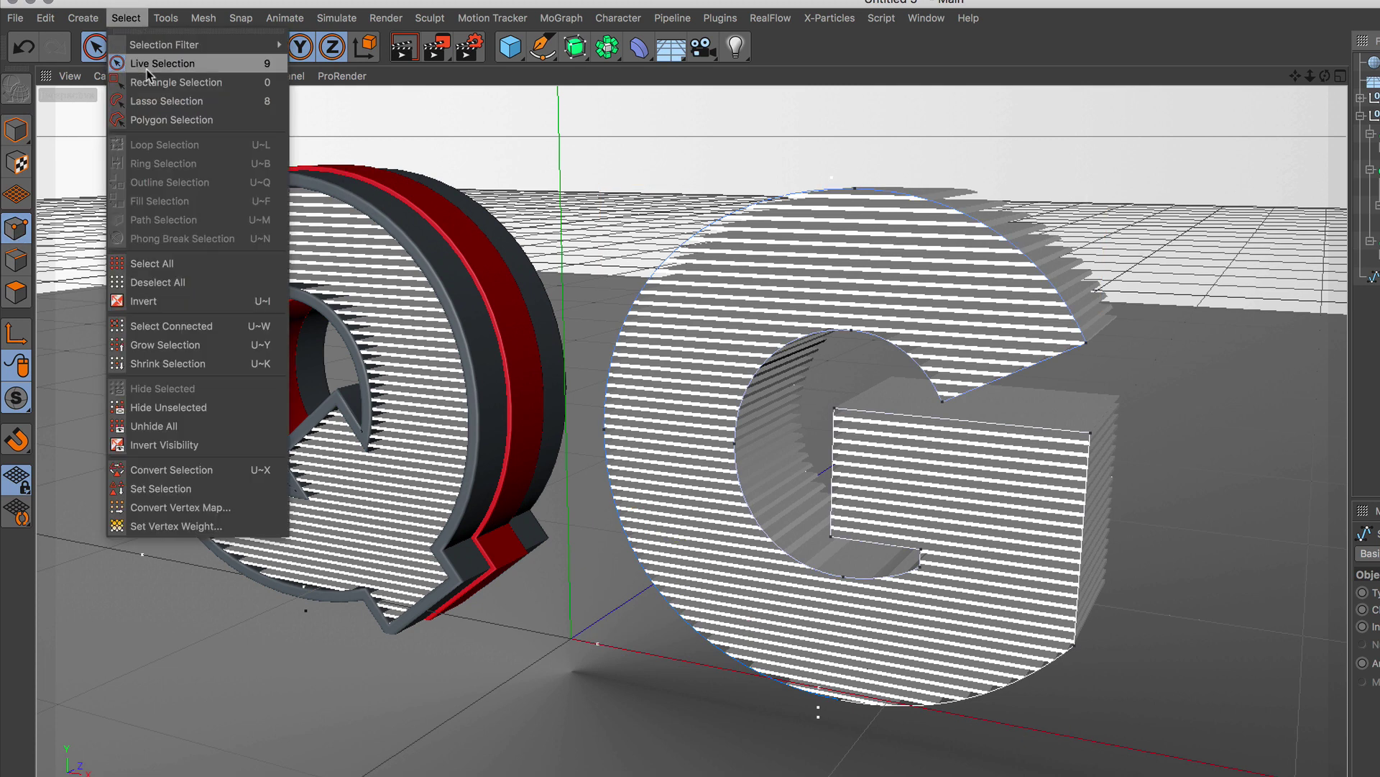
left_click(172, 263)
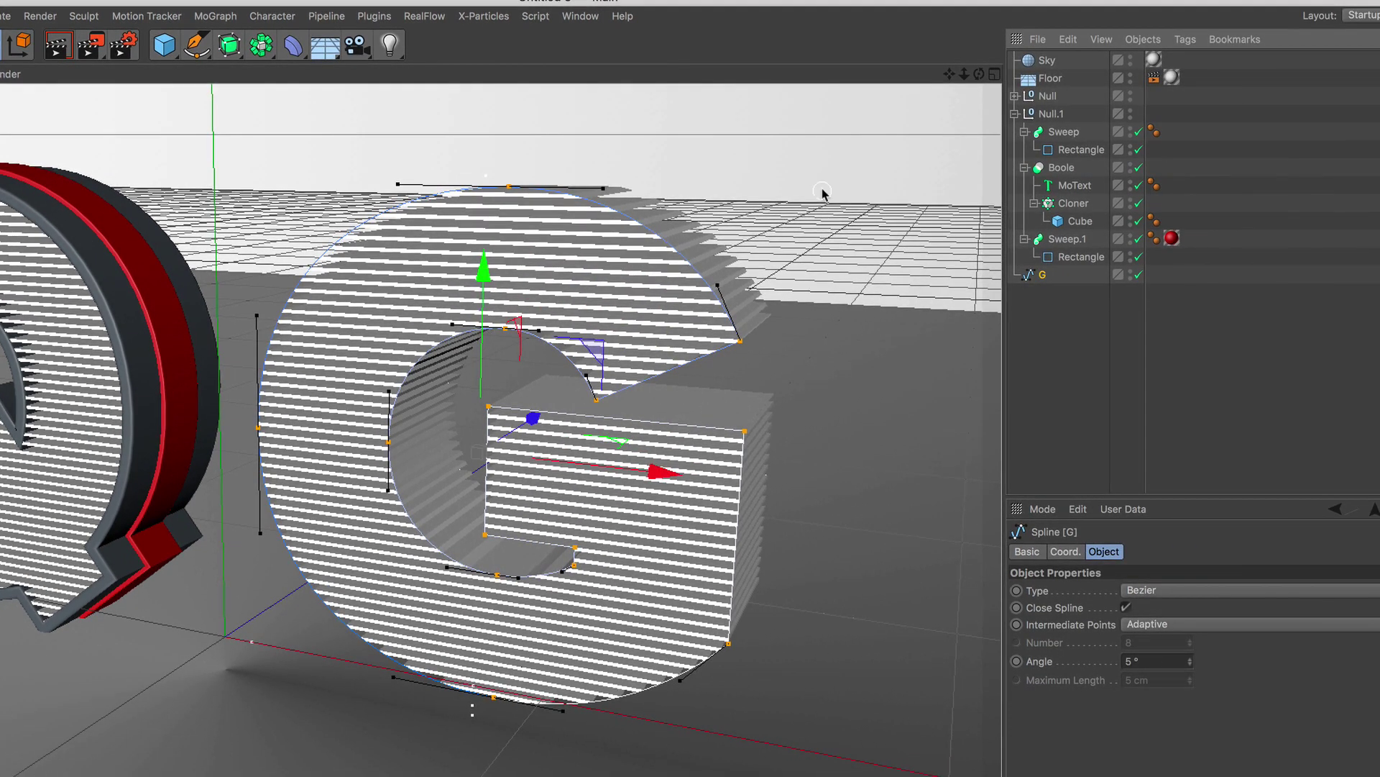
right_click(823, 183)
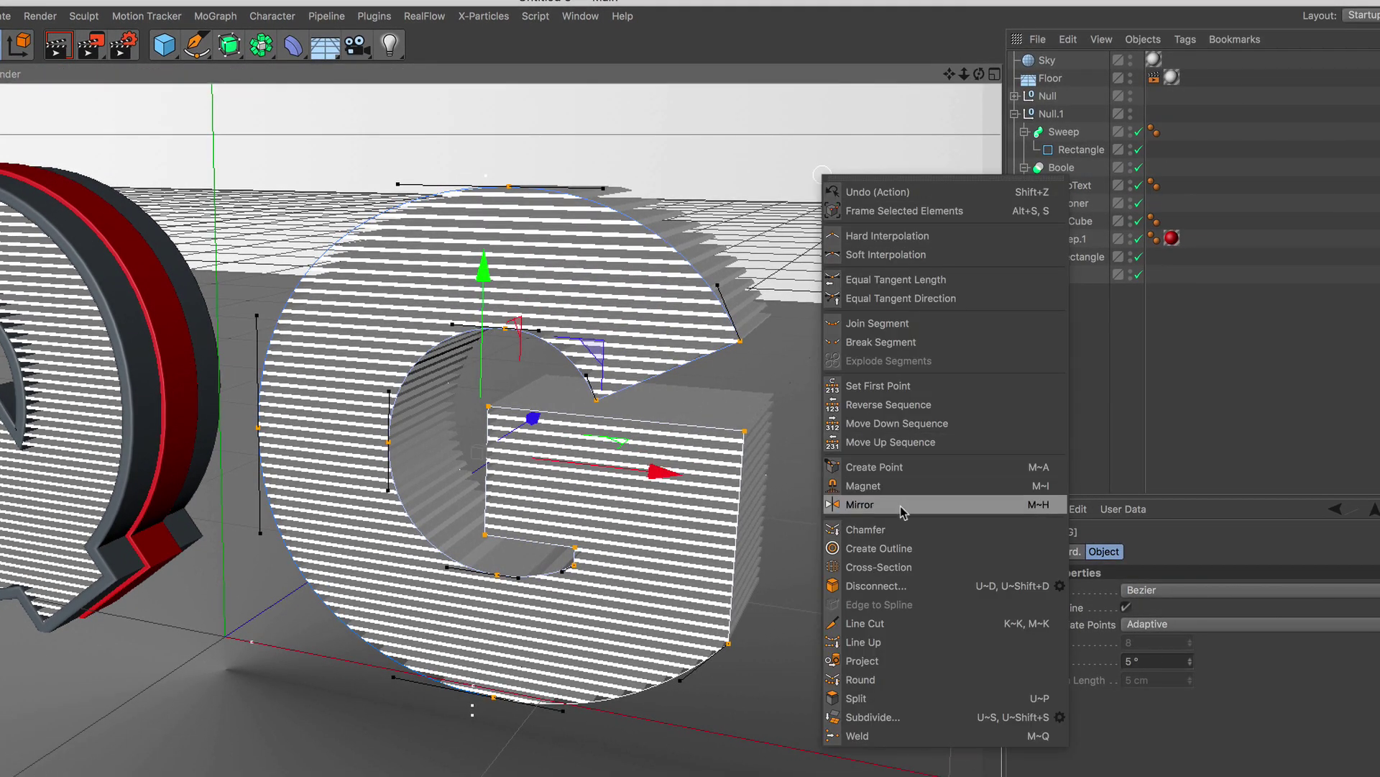
left_click(911, 548)
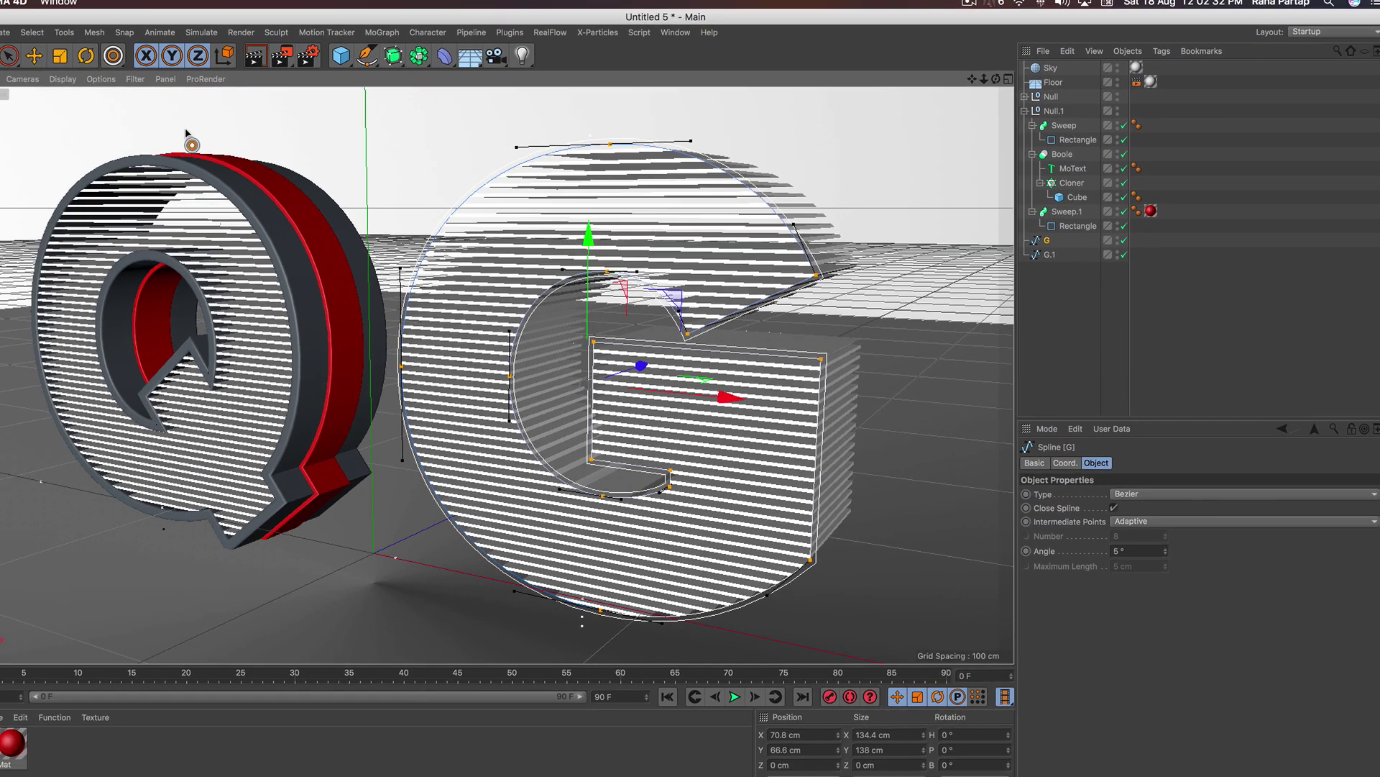
left_click(1170, 230)
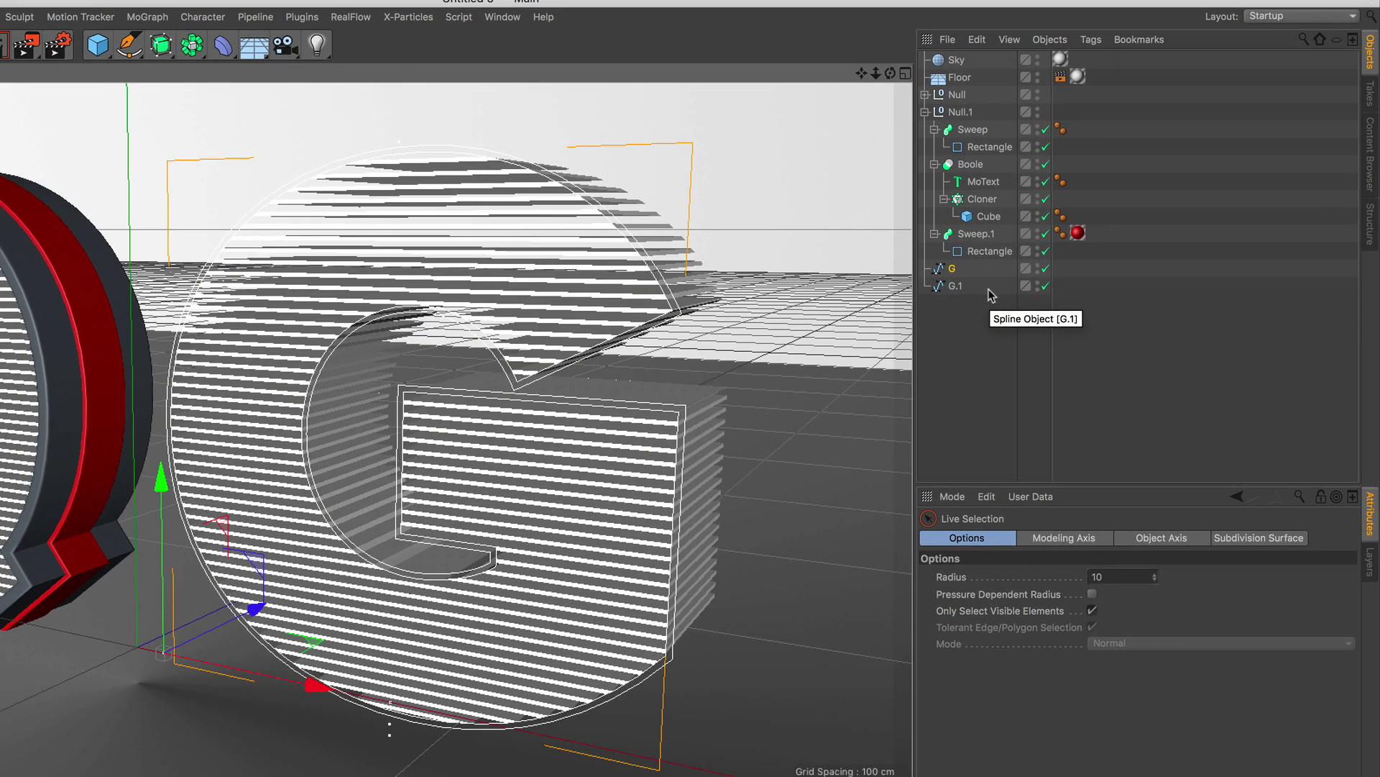
Step: Put G into the grey Sweep, and G.1 under the Rectangle profile in the red Sweep.1
left_click(952, 271)
mouse_move(952, 275)
left_mouse_down()
mouse_move(978, 245)
mouse_move(984, 147)
mouse_move(972, 142)
left_mouse_up()
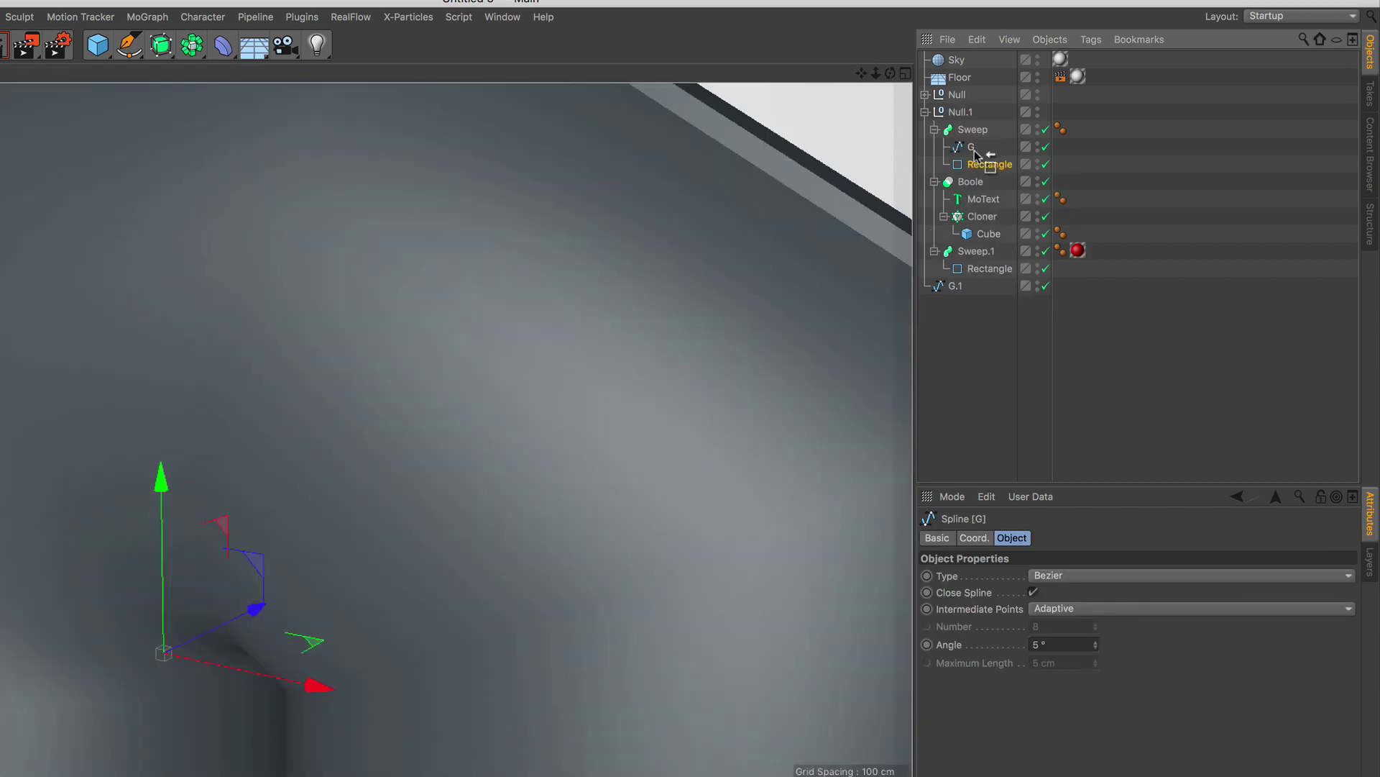
left_click(954, 287)
left_click_drag(955, 288, 973, 267)
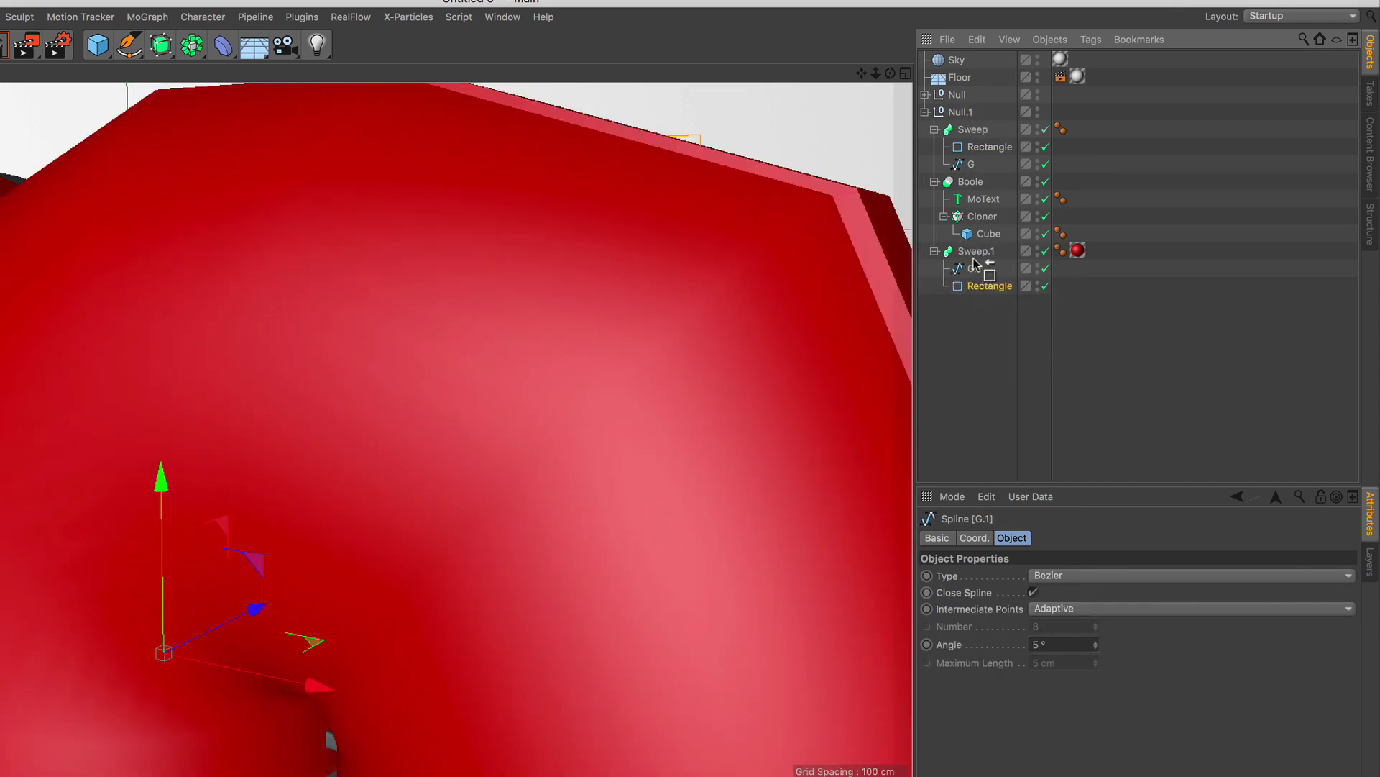
left_click_drag(979, 286, 979, 261)
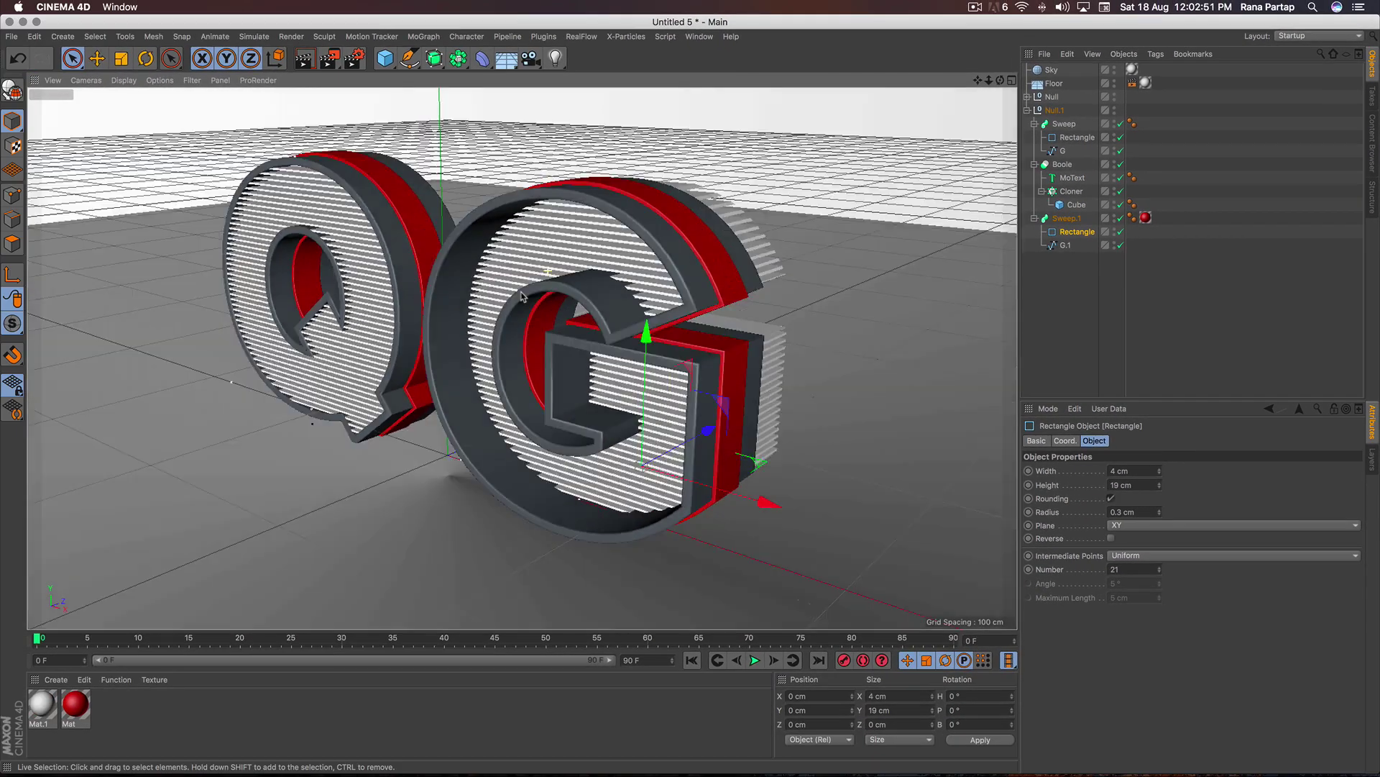
left_click_drag(590, 331, 425, 330, "alt")
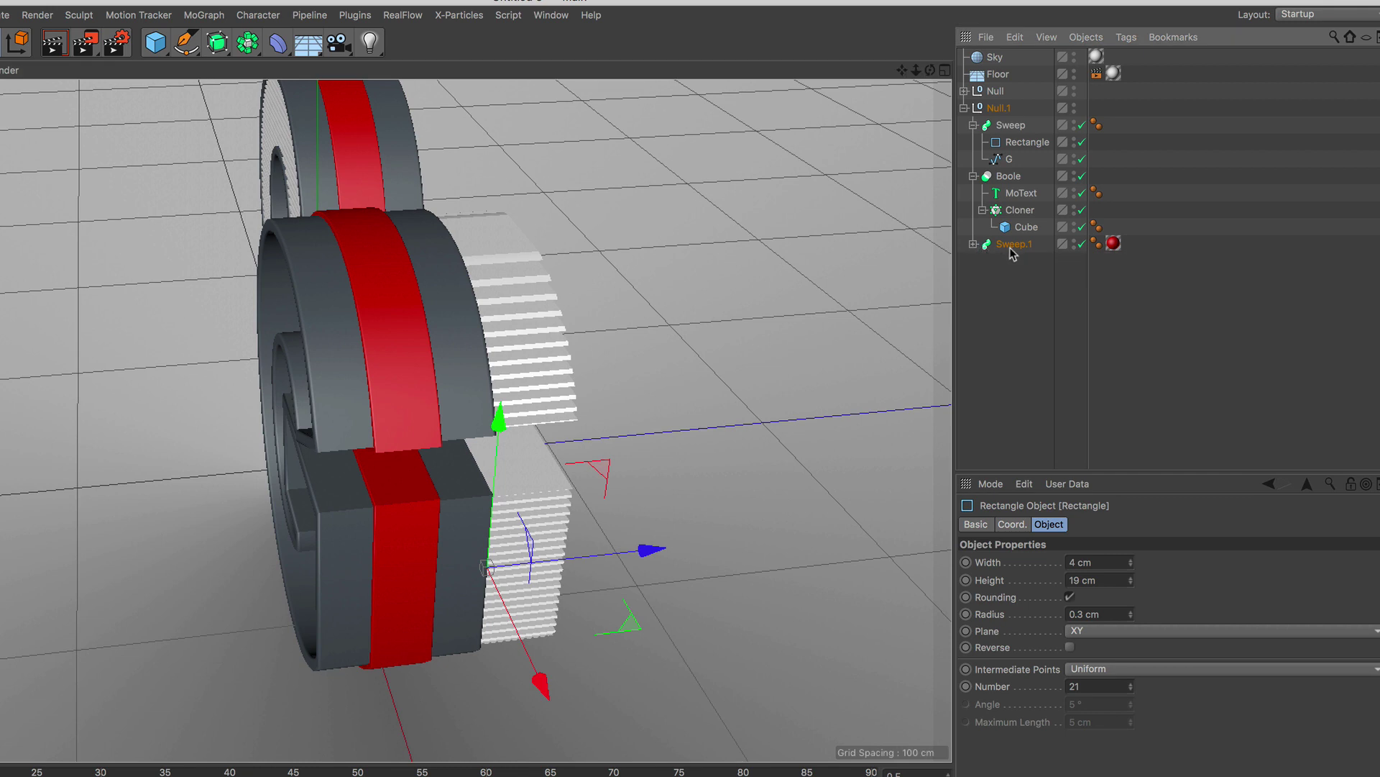
Step: Collapse the sweeps and Boole, move Boole above both sweeps, and select the two sweeps
left_click(978, 245)
left_click(974, 125)
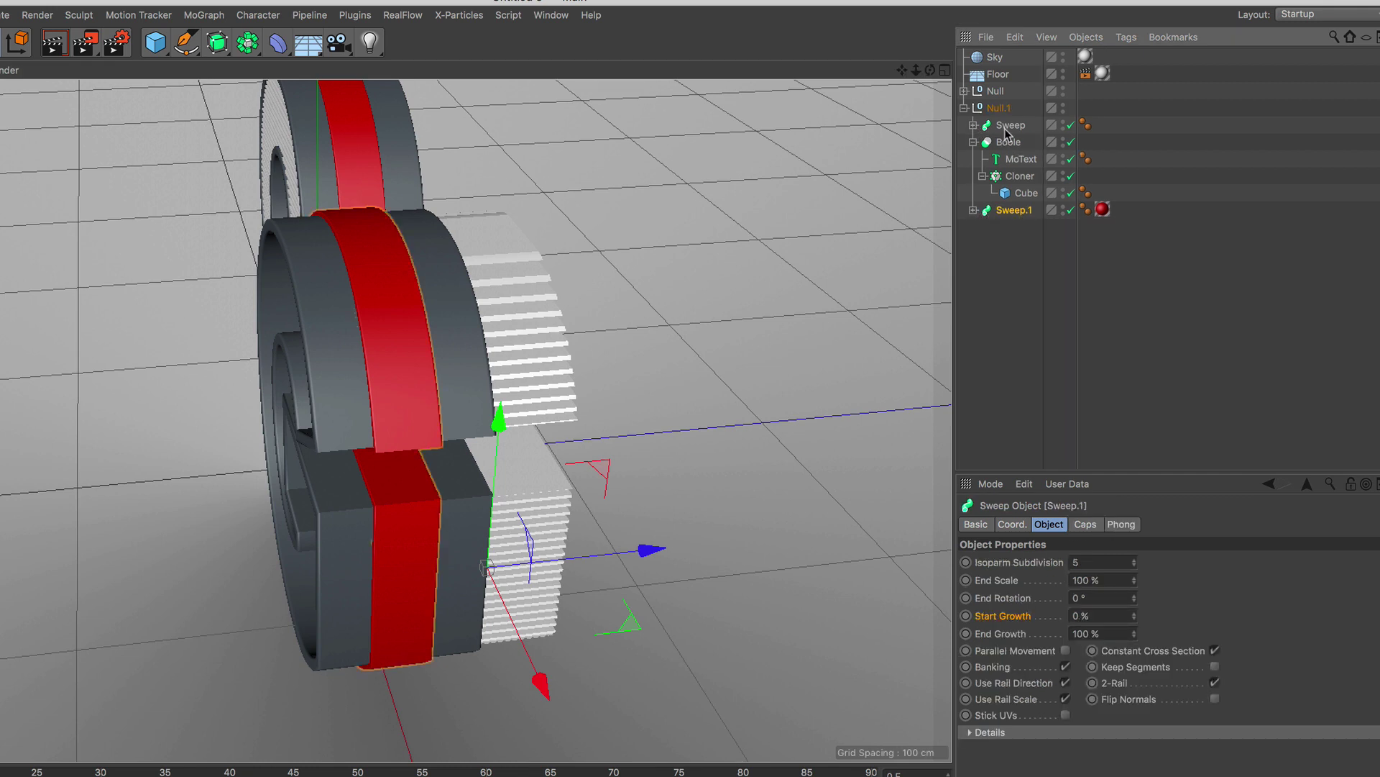
left_click(974, 142)
left_click_drag(1009, 142, 1009, 119)
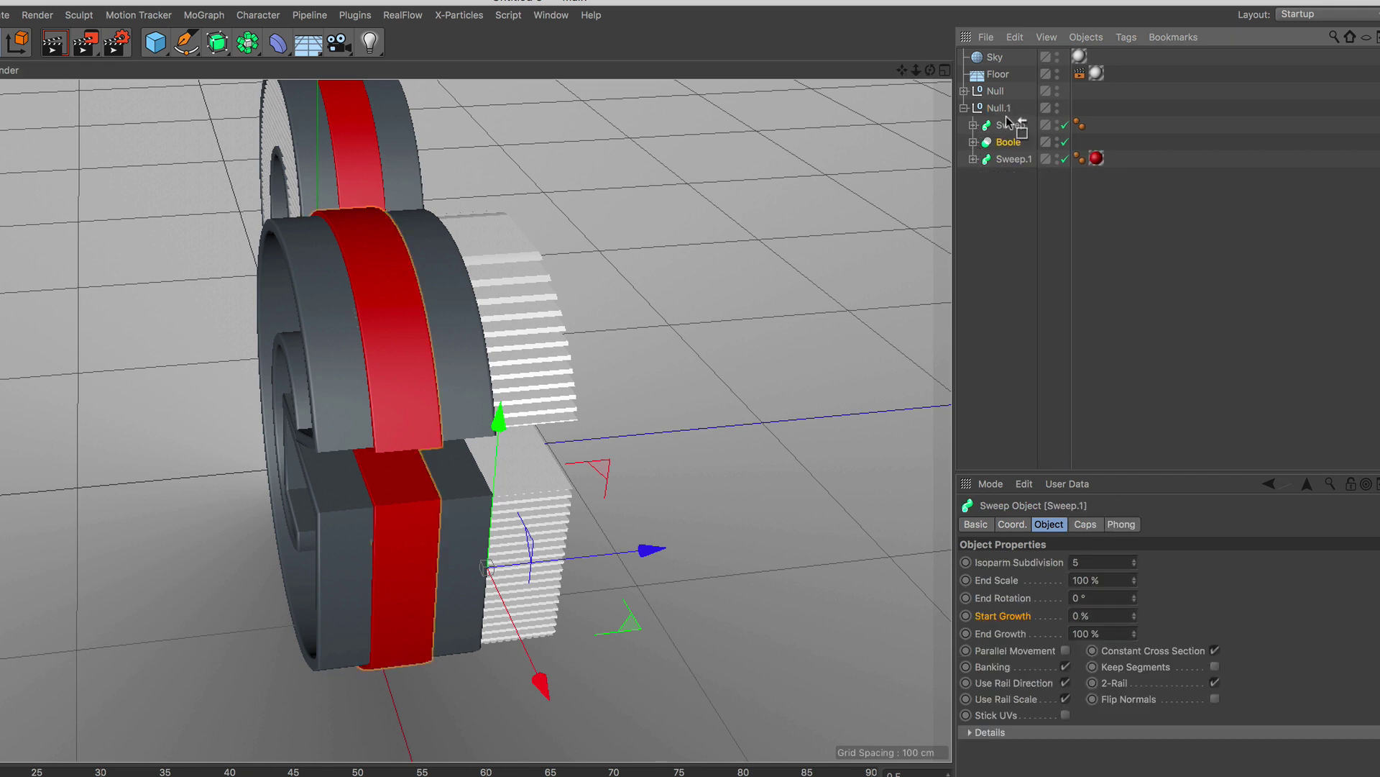
left_click(1017, 148)
left_click(1014, 160, "shift")
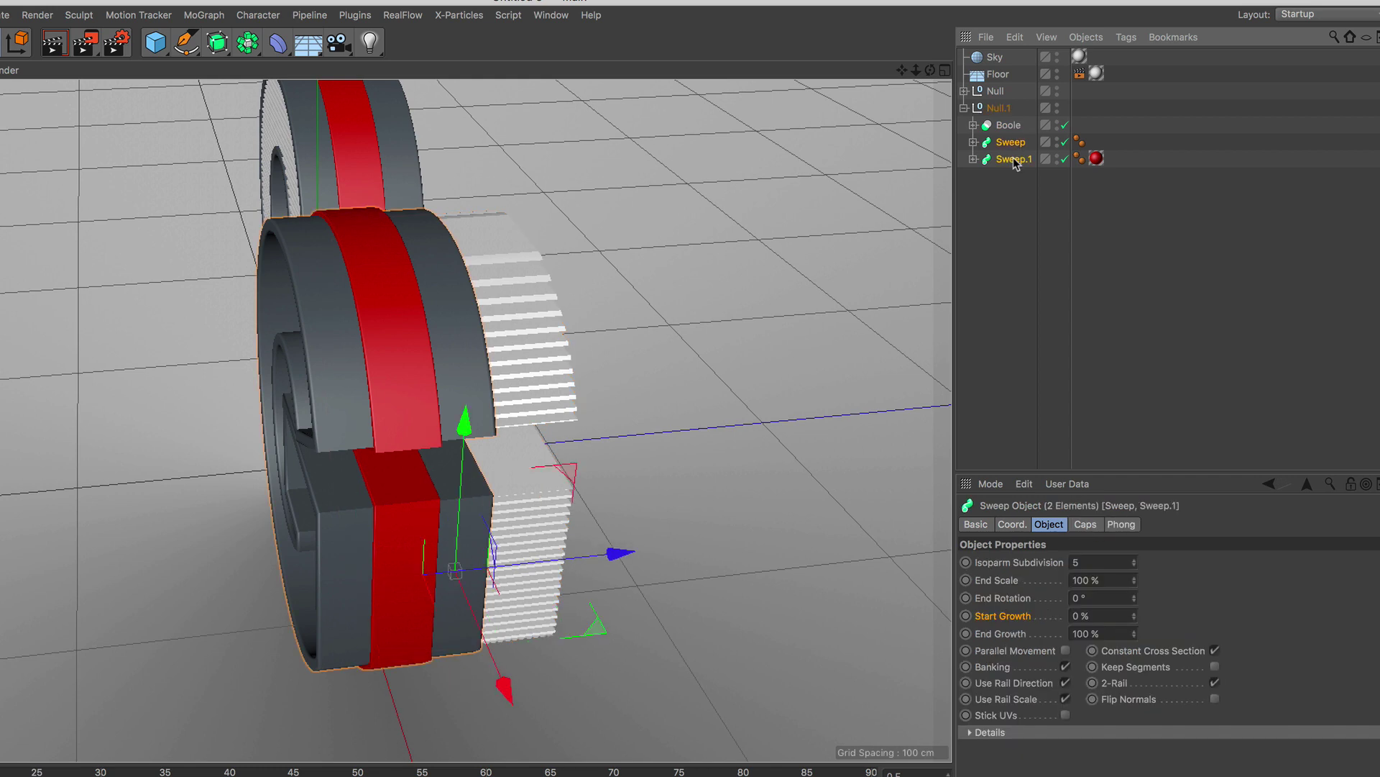
Step: In the four-view layout, slide both sweeps in depth to line up with the G
left_click(944, 70)
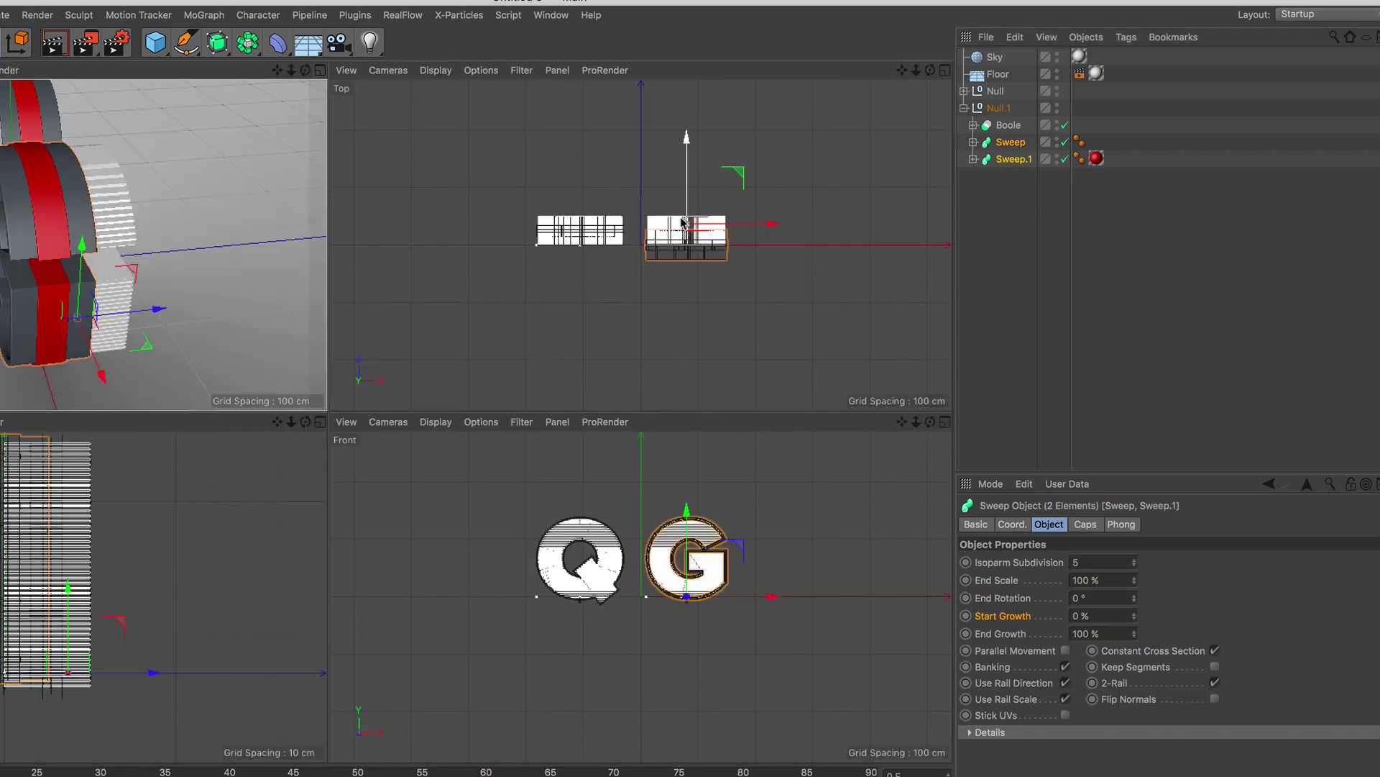
scroll(687, 244, "up", 2)
scroll(686, 245, "up", 1)
left_click_drag(693, 176, 695, 138)
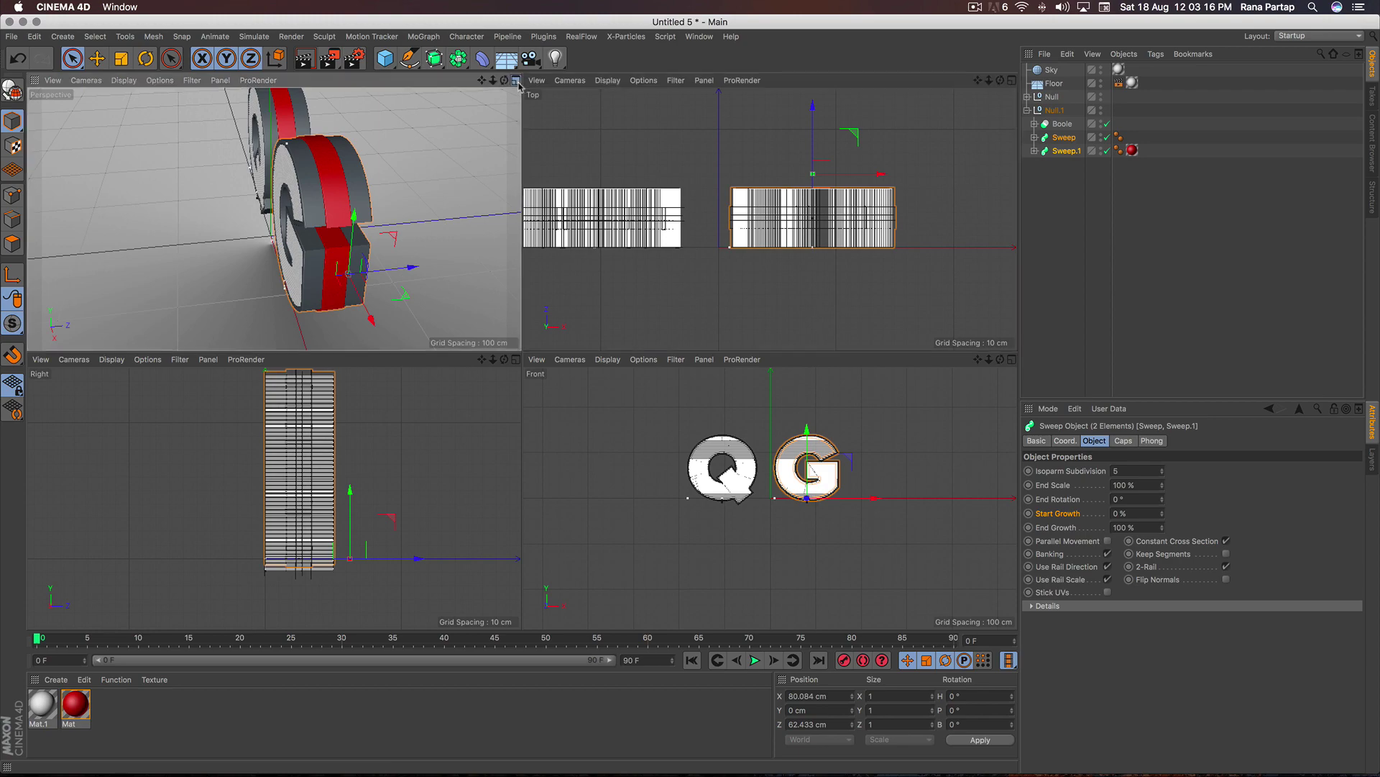
Step: Maximize the Perspective view and frame the Q and G front-on
left_click(517, 82)
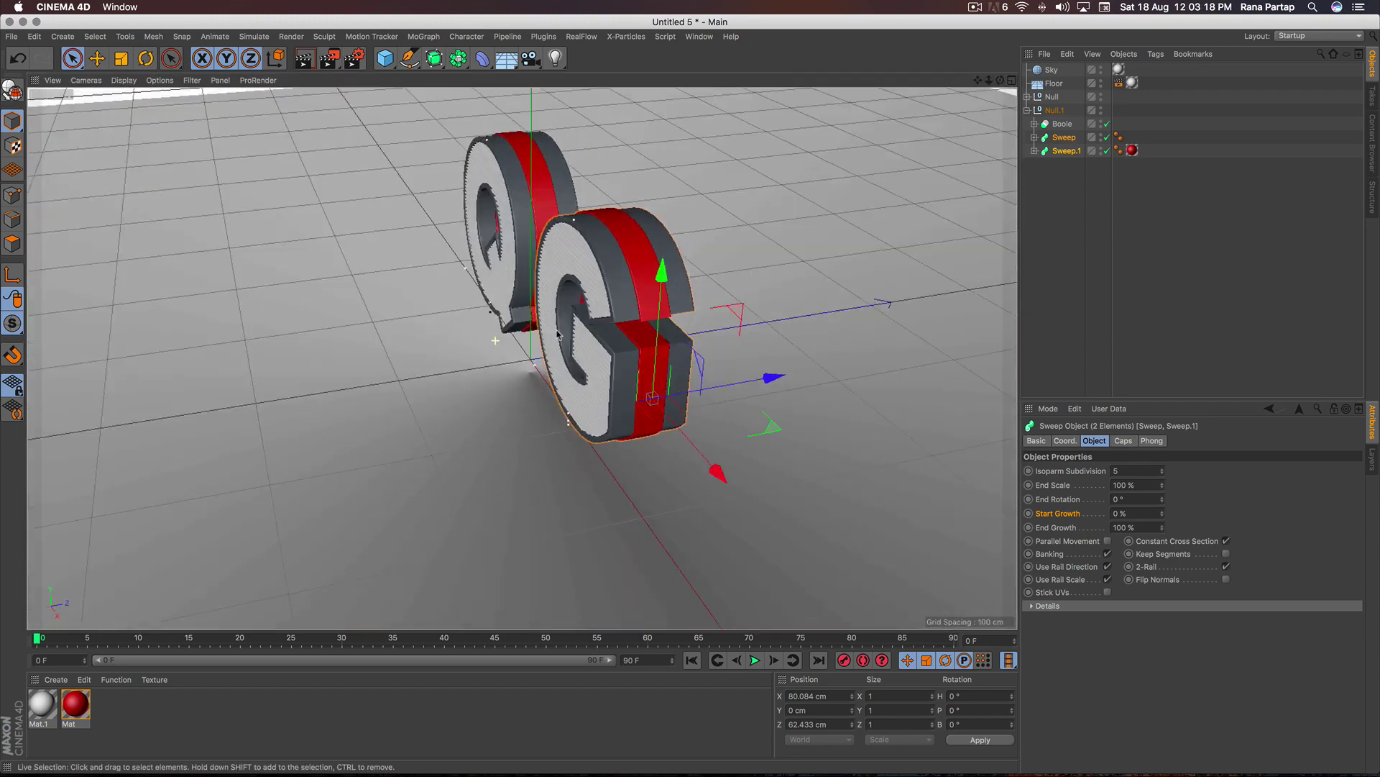
left_click_drag(558, 333, 583, 309, "alt")
scroll(586, 302, "up", 2)
scroll(590, 295, "up", 2)
scroll(594, 290, "up", 4)
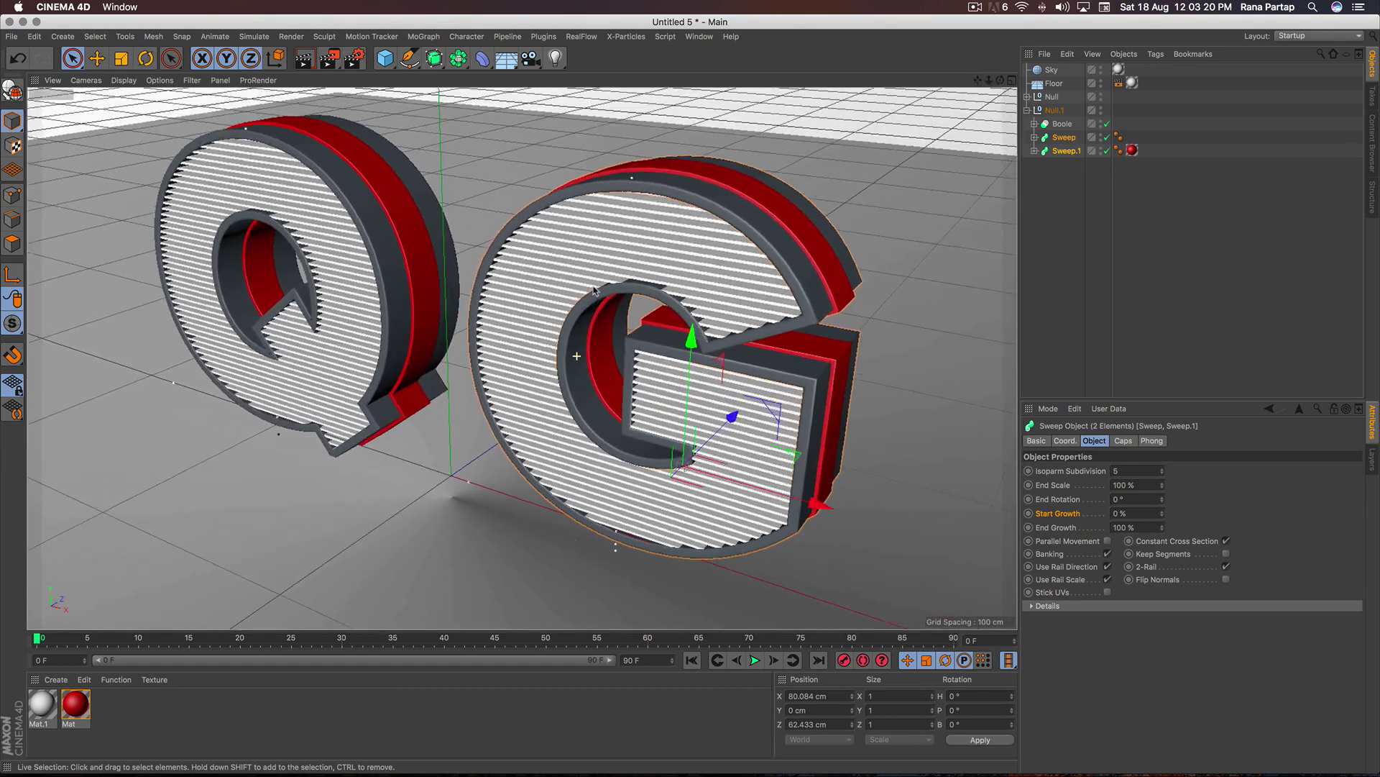
scroll(594, 289, "up", 2)
scroll(597, 282, "up", 1)
scroll(585, 312, "up", 1)
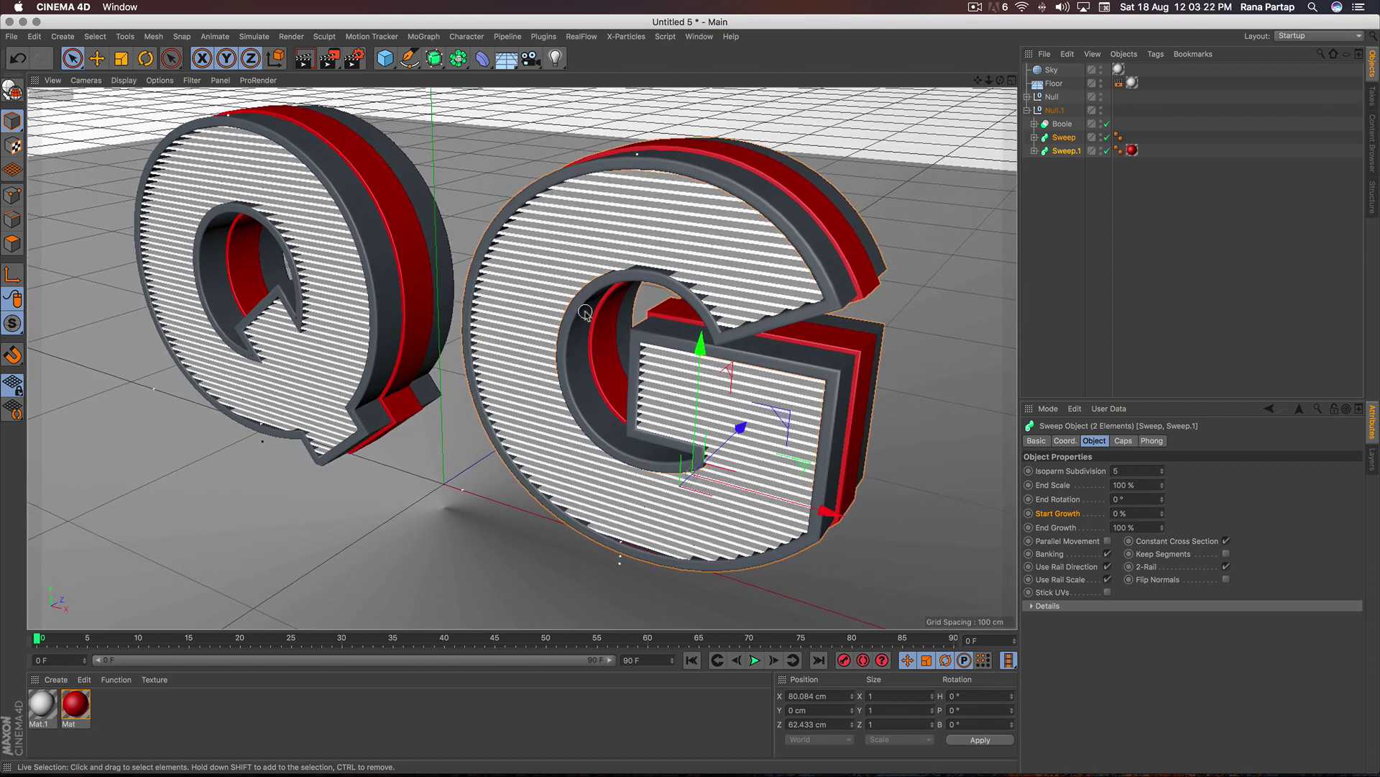
scroll(586, 314, "down", 1)
scroll(594, 321, "down", 1)
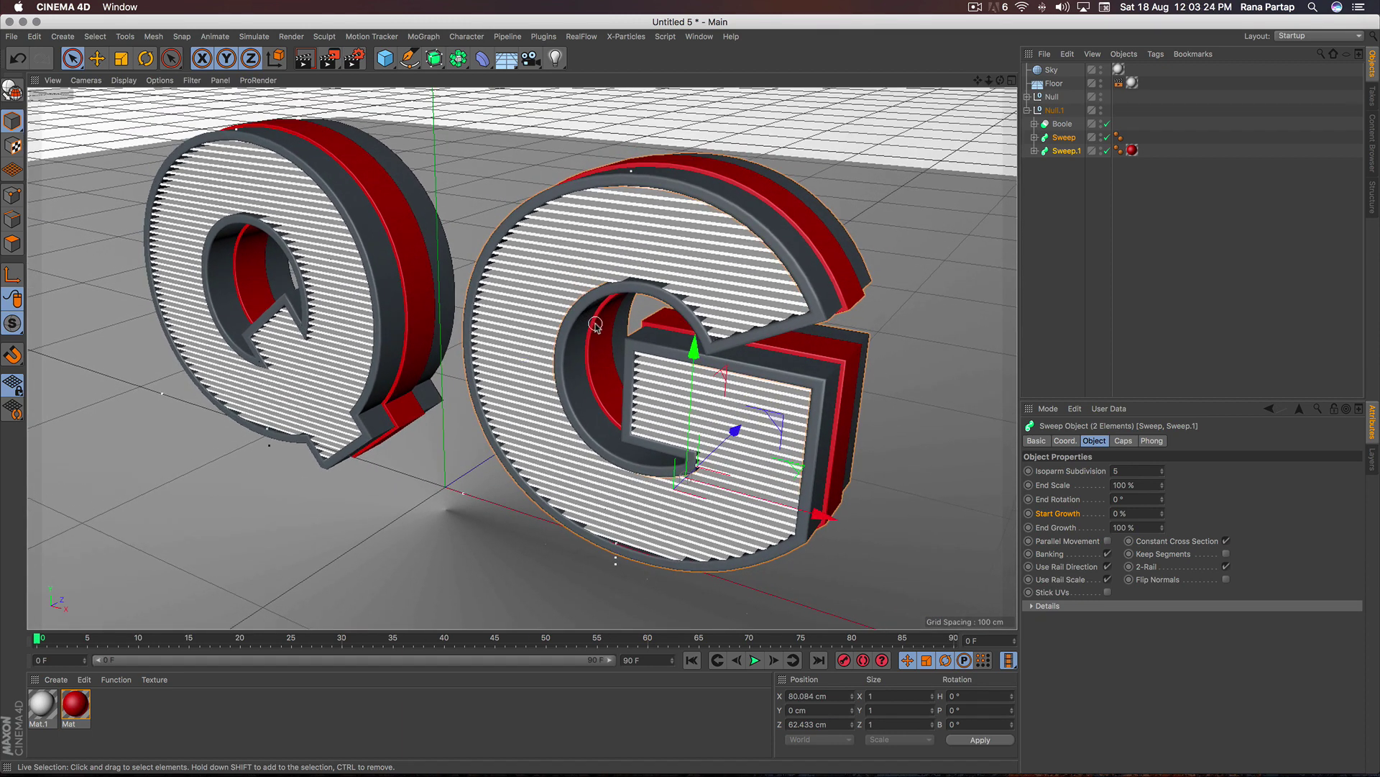
Step: Render a preview of both rimmed letters, then orbit closer and add Boole to the selection
left_click(304, 58)
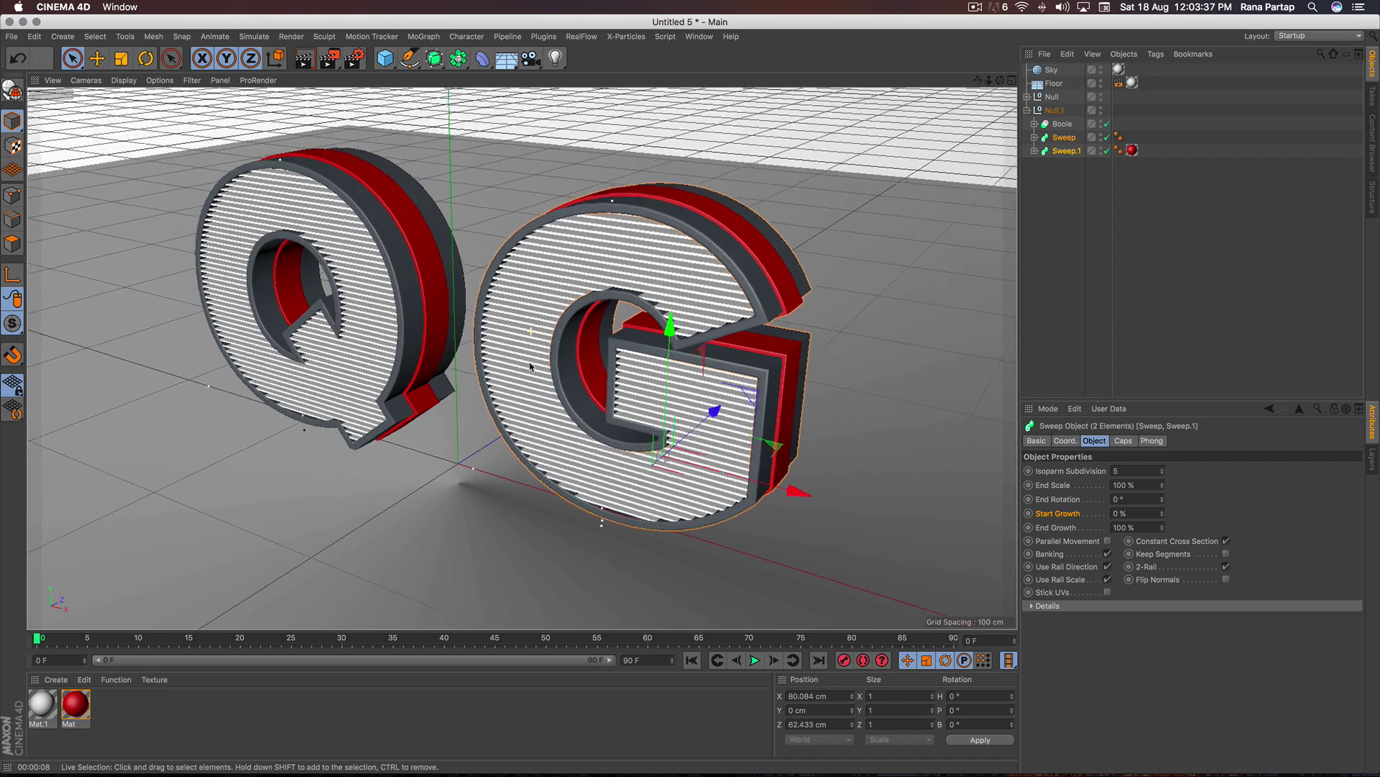
mouse_move(529, 355)
left_mouse_down("alt")
mouse_move(676, 329)
mouse_move(594, 395)
mouse_move(624, 403)
left_mouse_up("alt")
left_click(647, 399, "shift")
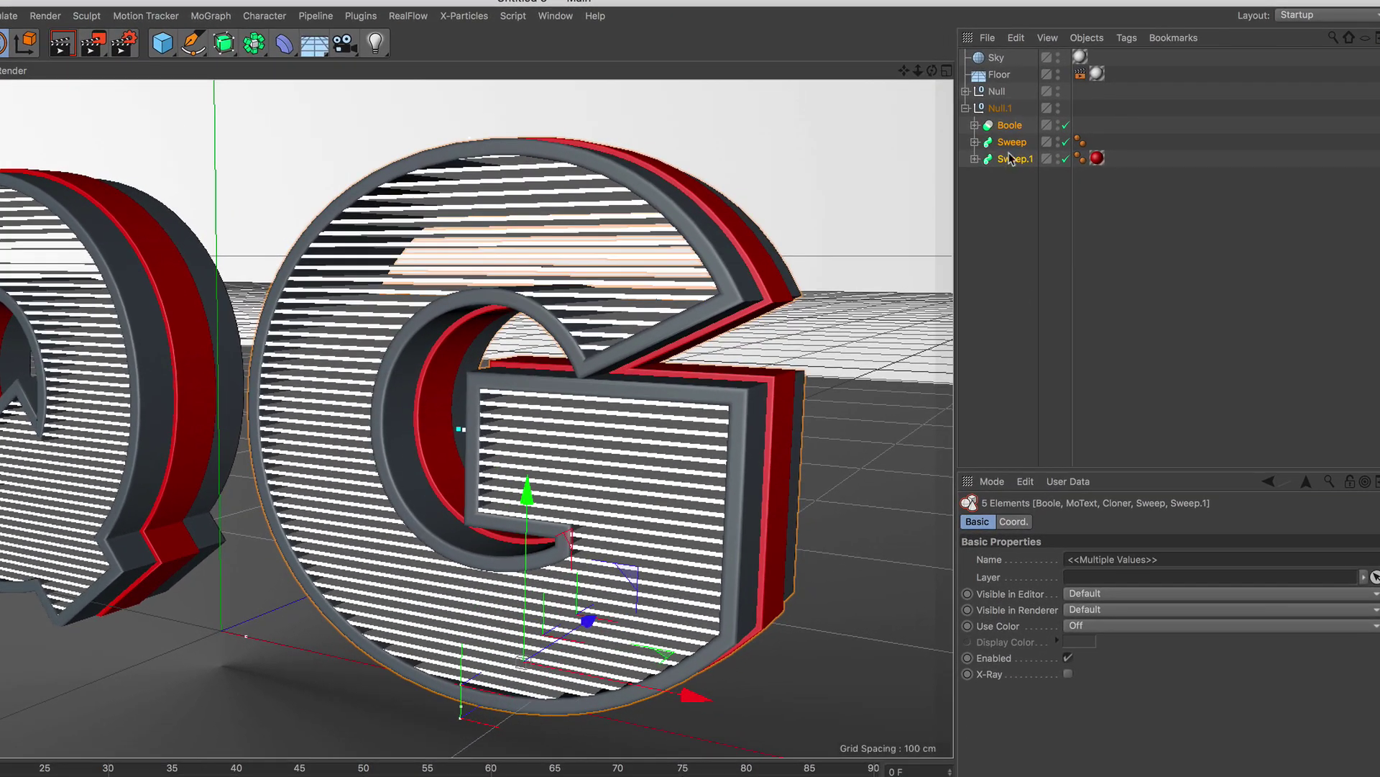
Step: Expand the G's Boole group and thicken the slice Cube and widen the Cloner spacing
left_click(1012, 143)
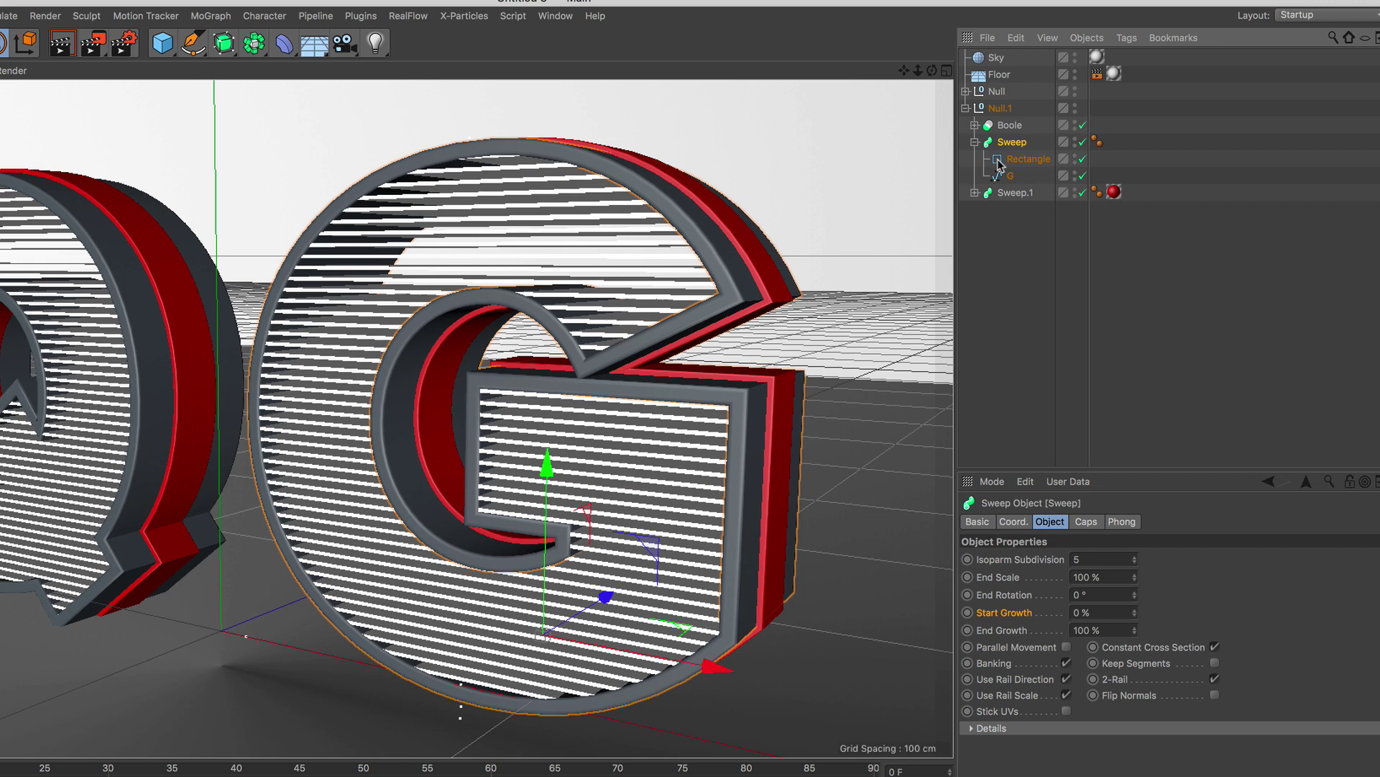
left_click(976, 143)
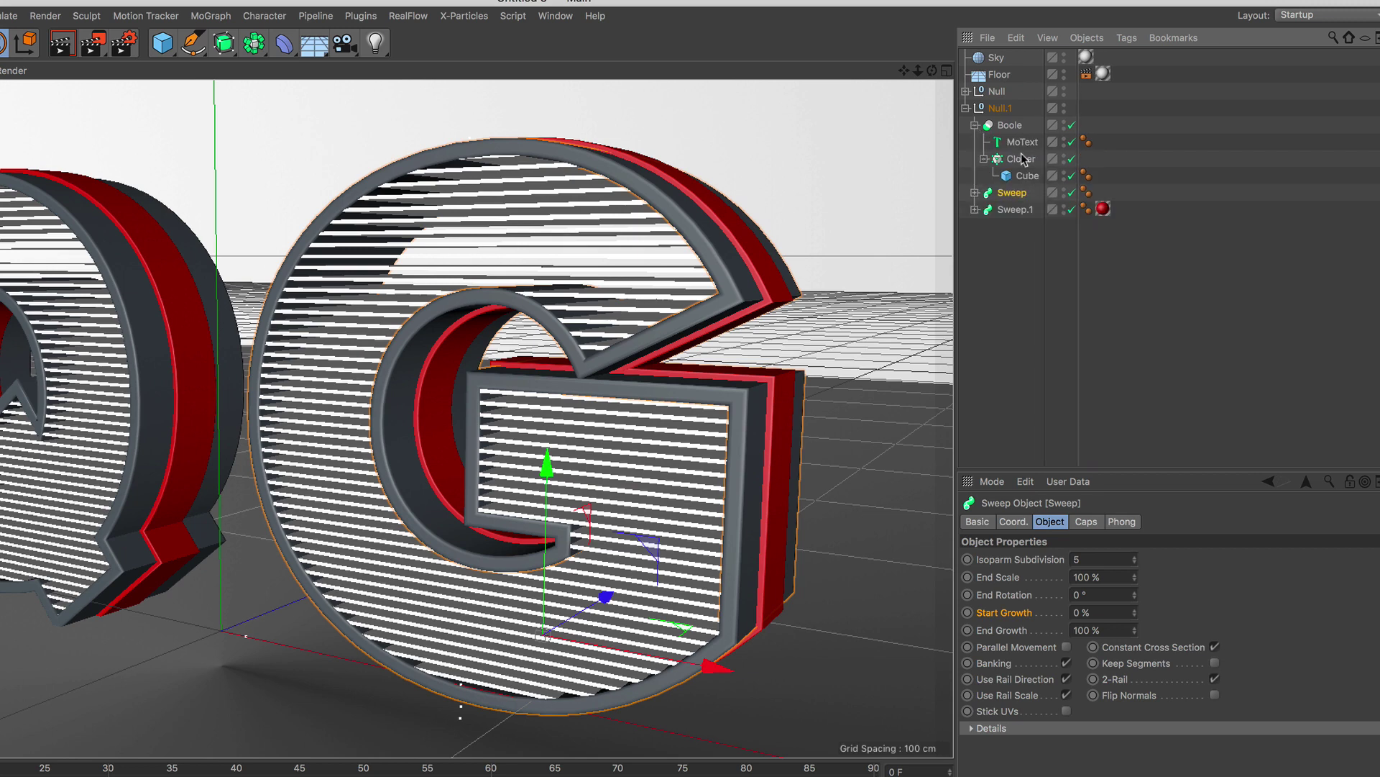
left_click(1018, 142)
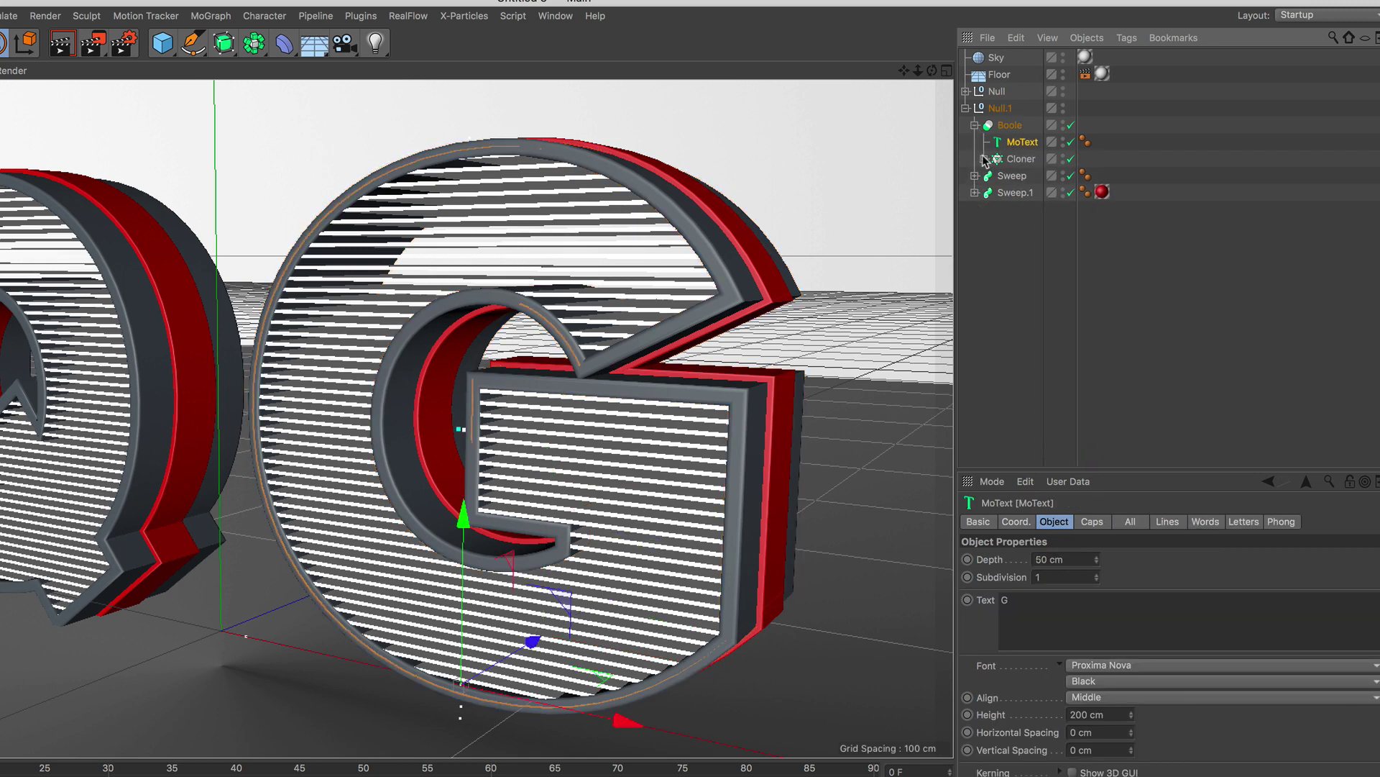
left_click(1022, 176)
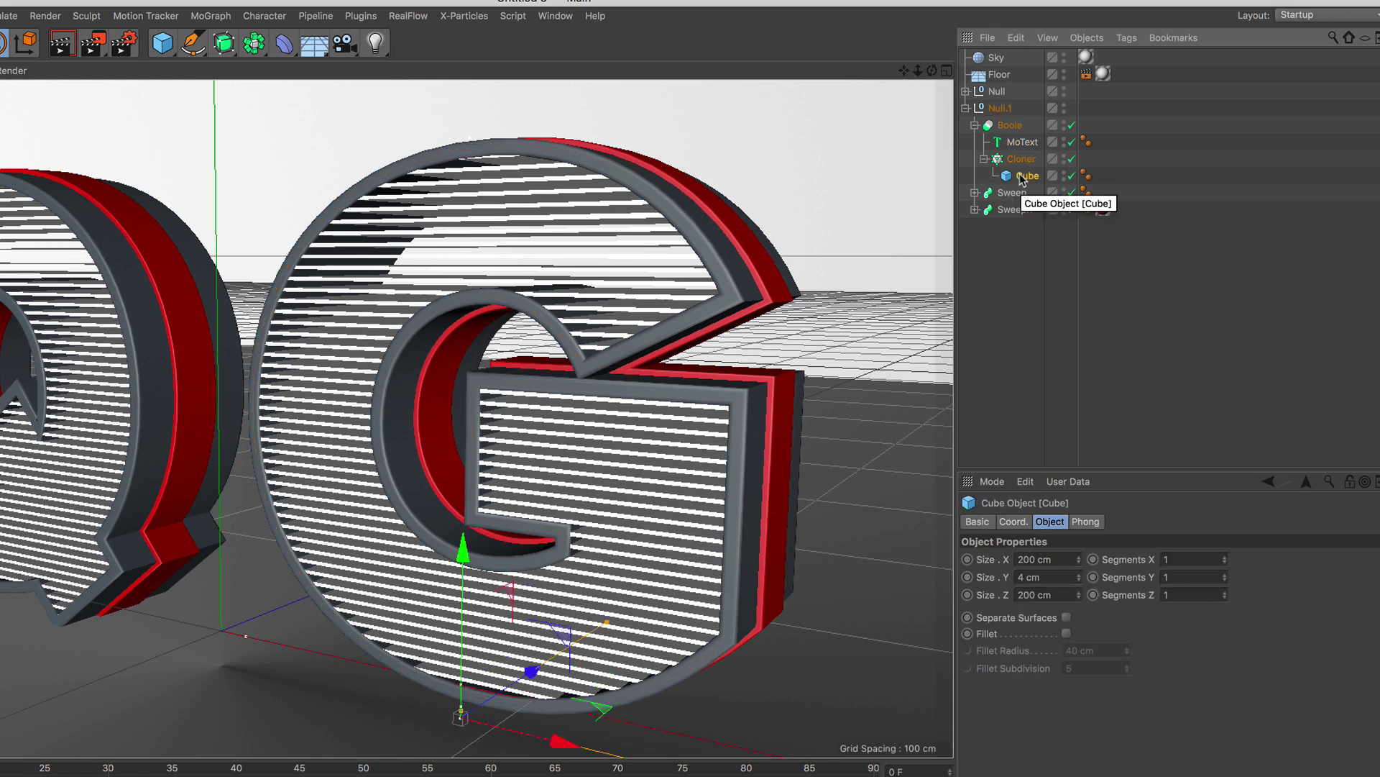
double_click(1079, 575)
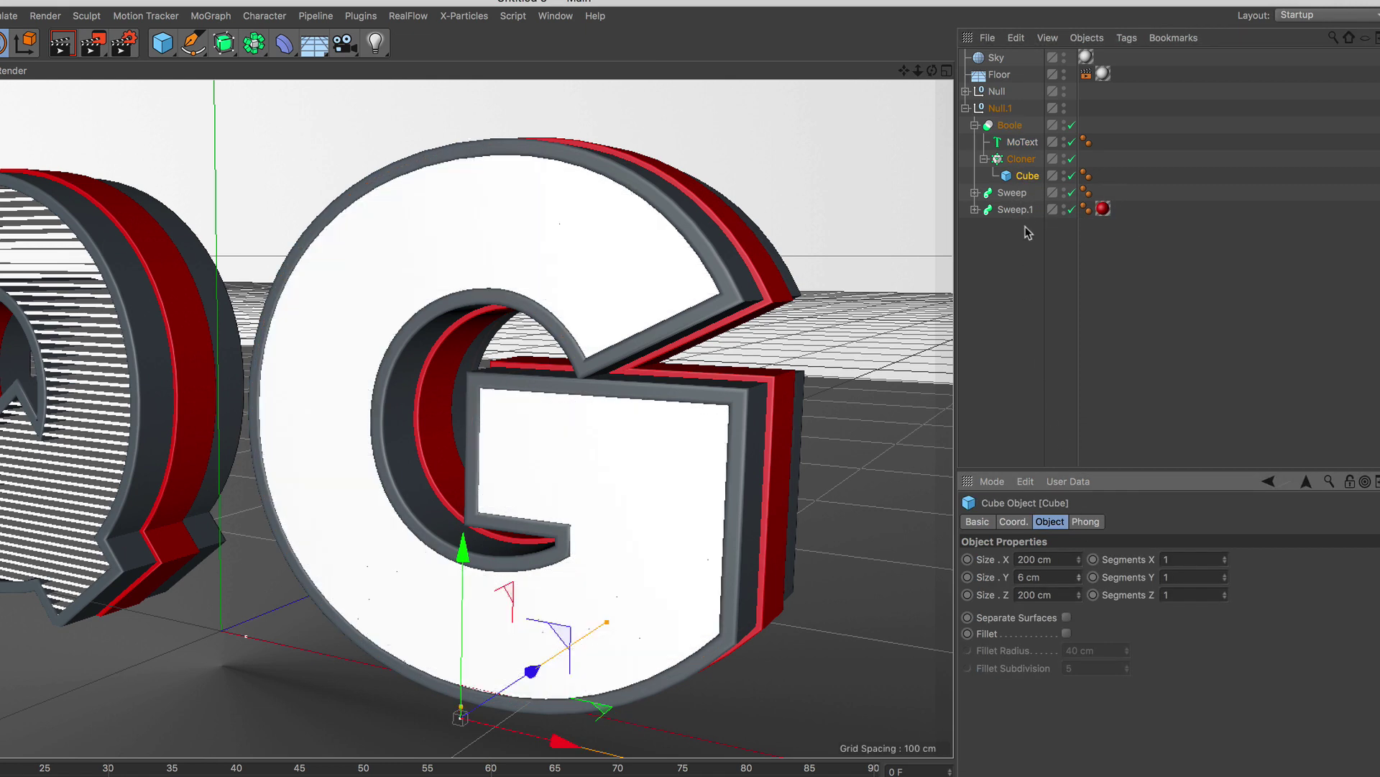
left_click(1021, 158)
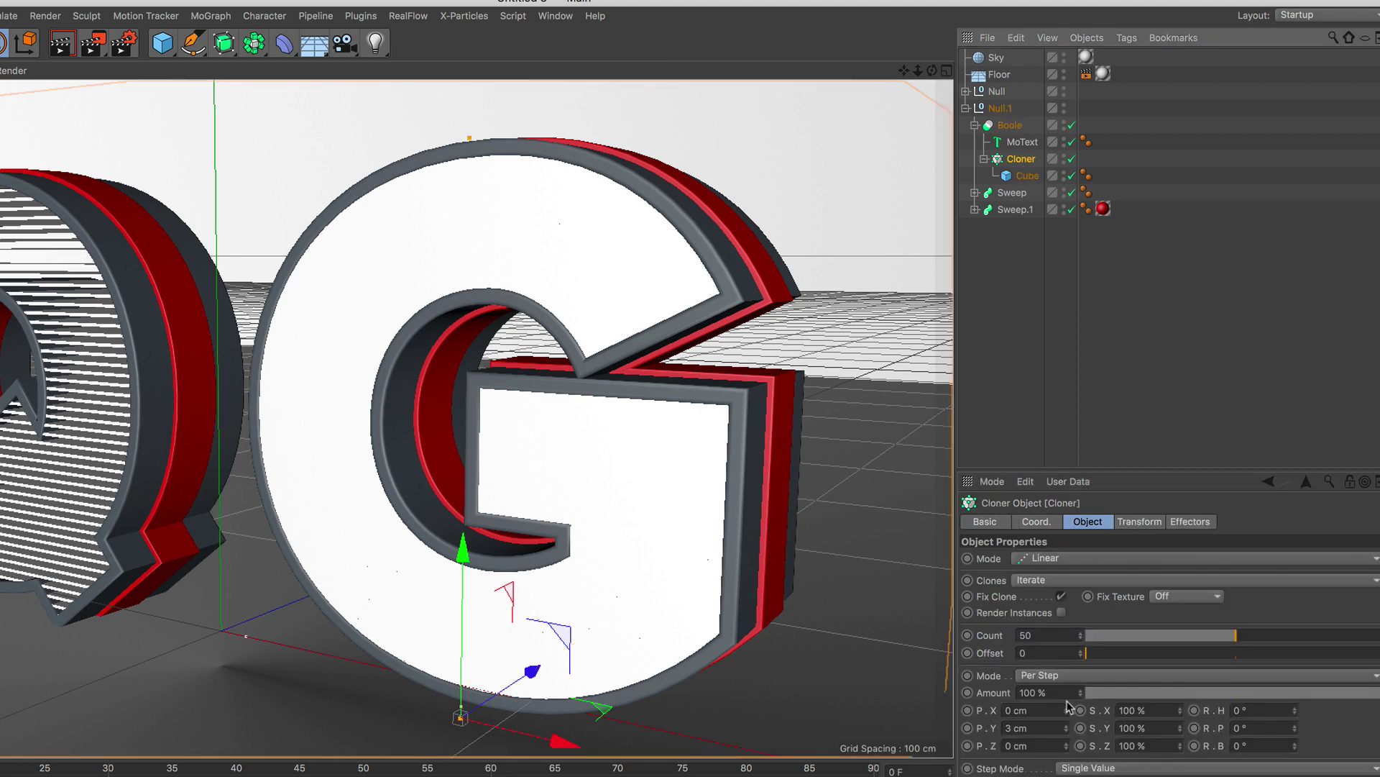
left_click(1067, 726)
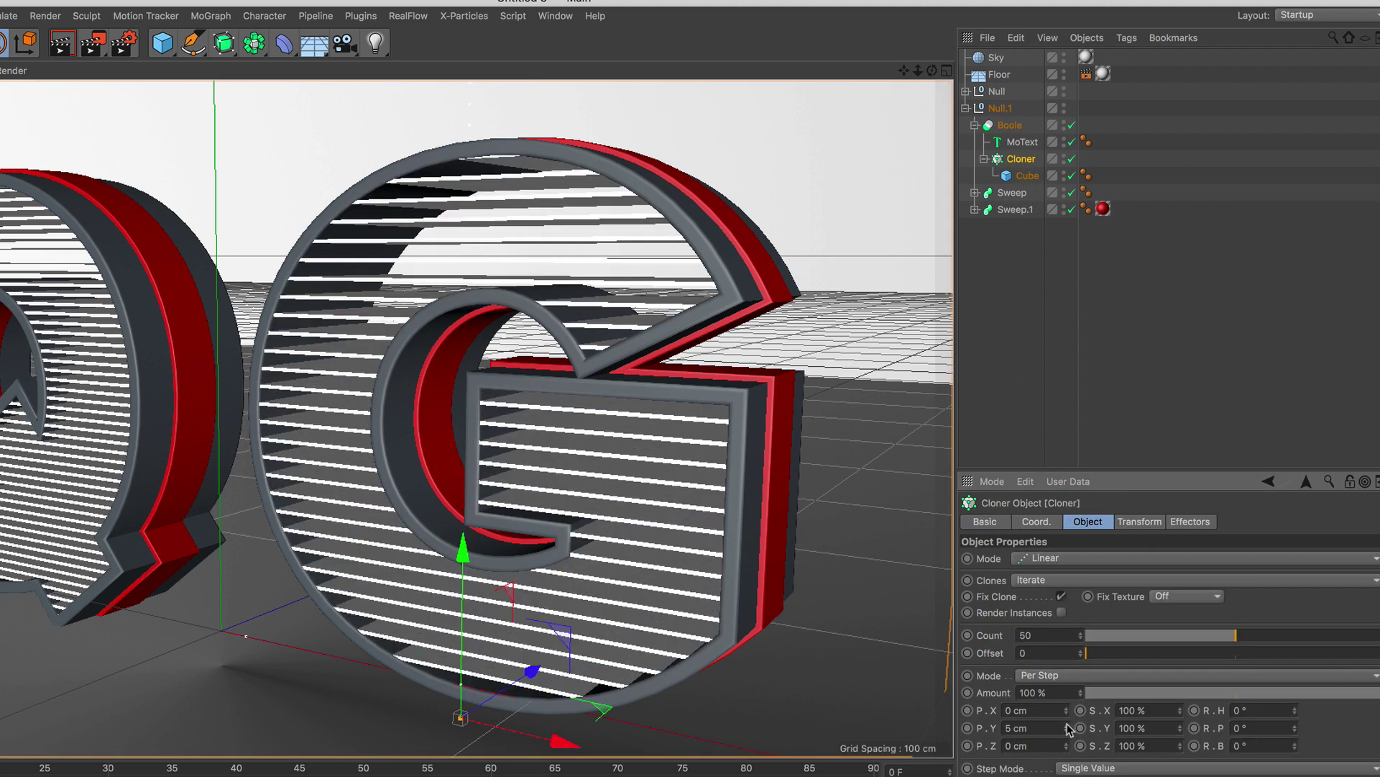
Step: Lower the Cloner's Count and raise the slice Cube's Size Y to 14 cm
left_click(1021, 175)
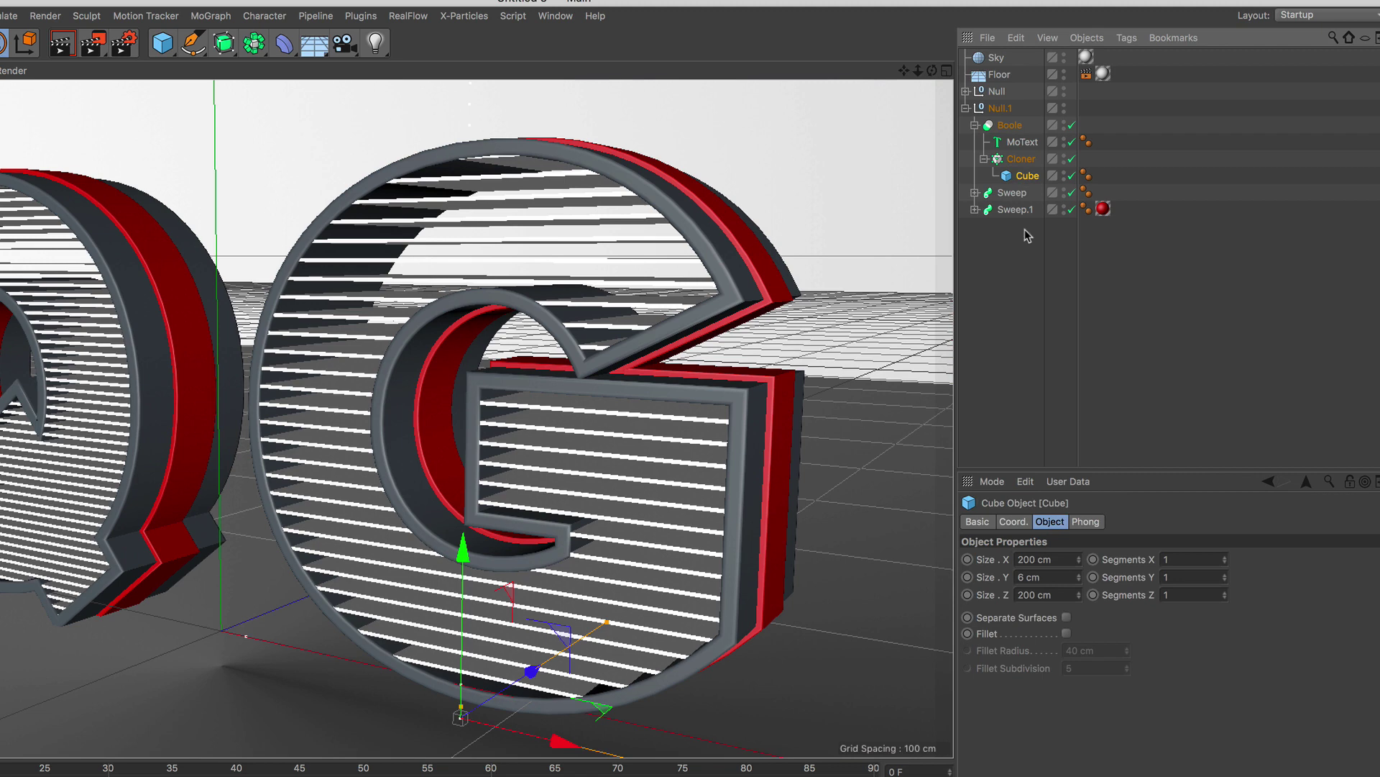
left_click(1079, 574)
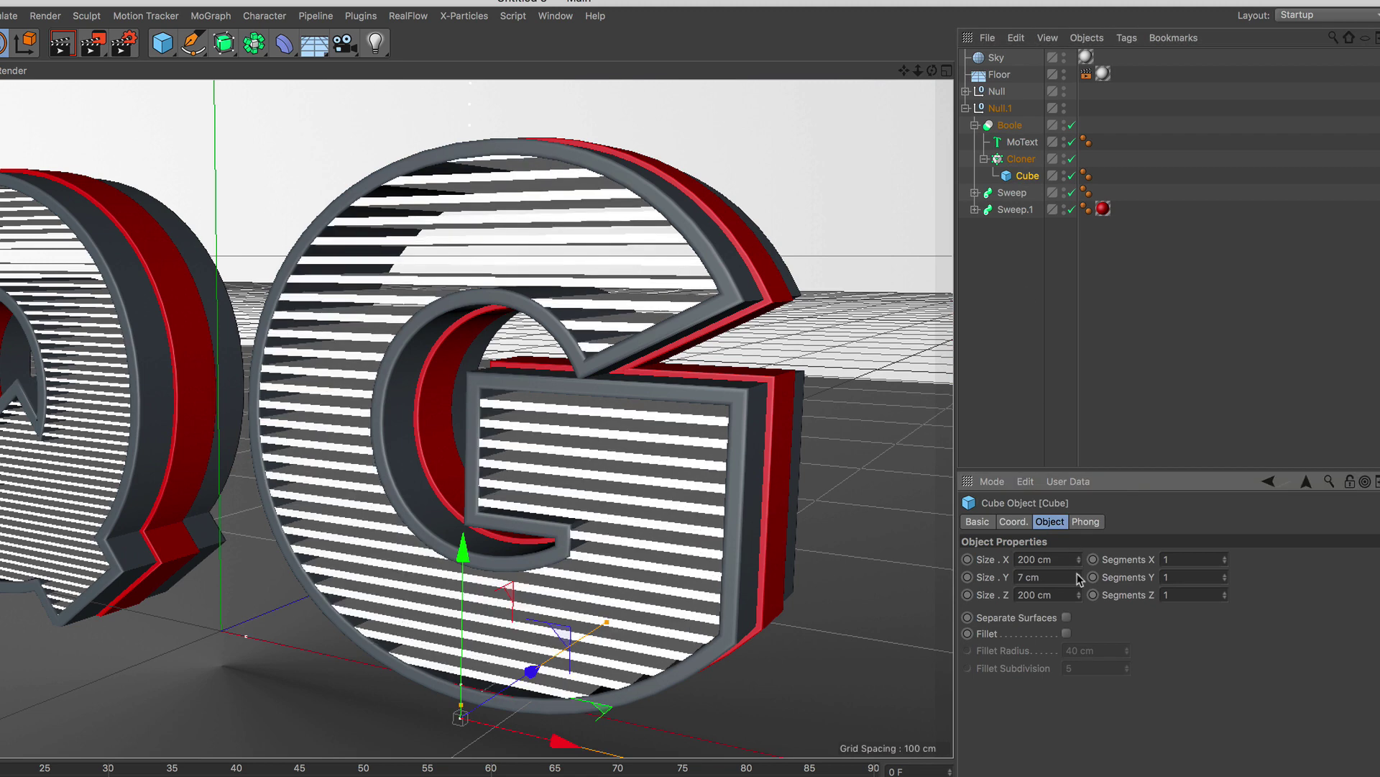
left_click(1022, 161)
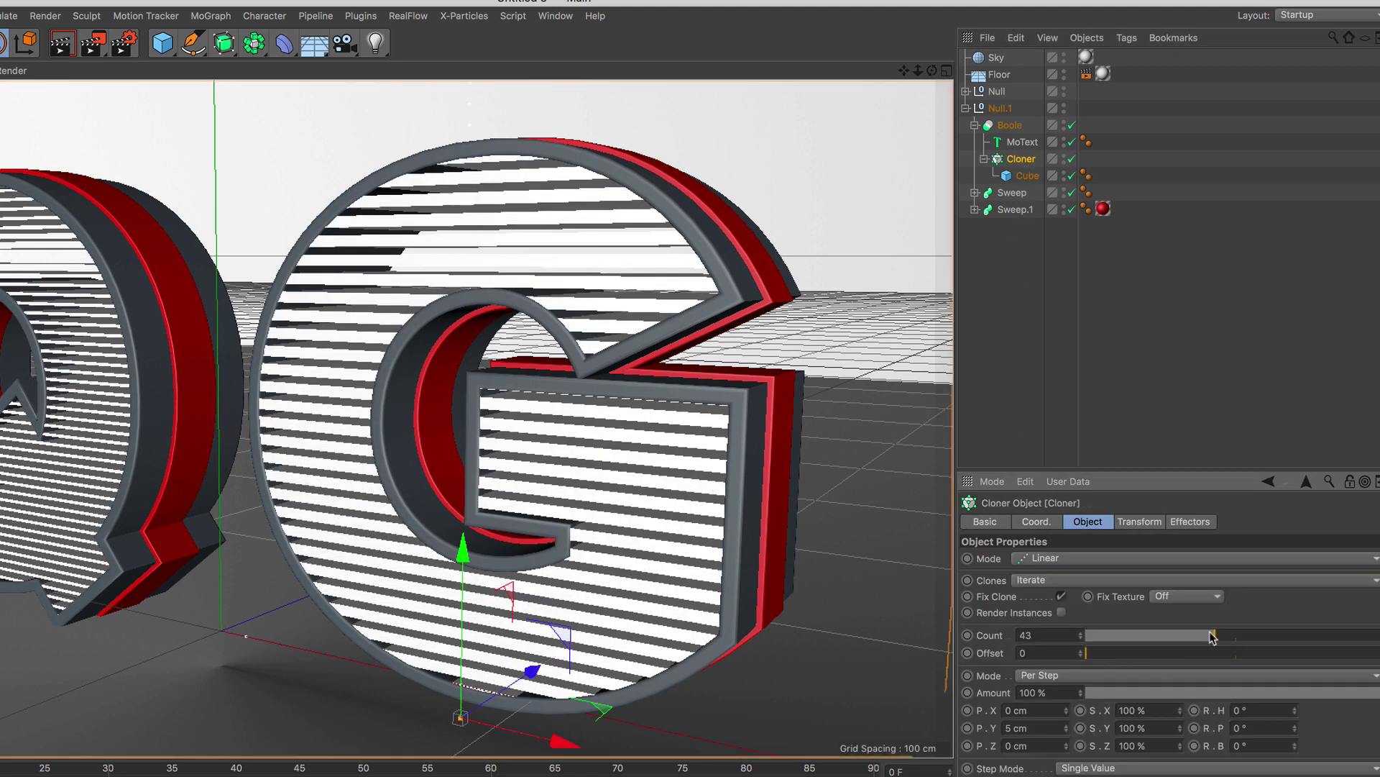
mouse_move(1213, 636)
left_mouse_down()
mouse_move(1154, 637)
mouse_move(1184, 636)
left_mouse_up()
left_click(1026, 176)
left_click_drag(1079, 576, 1078, 581)
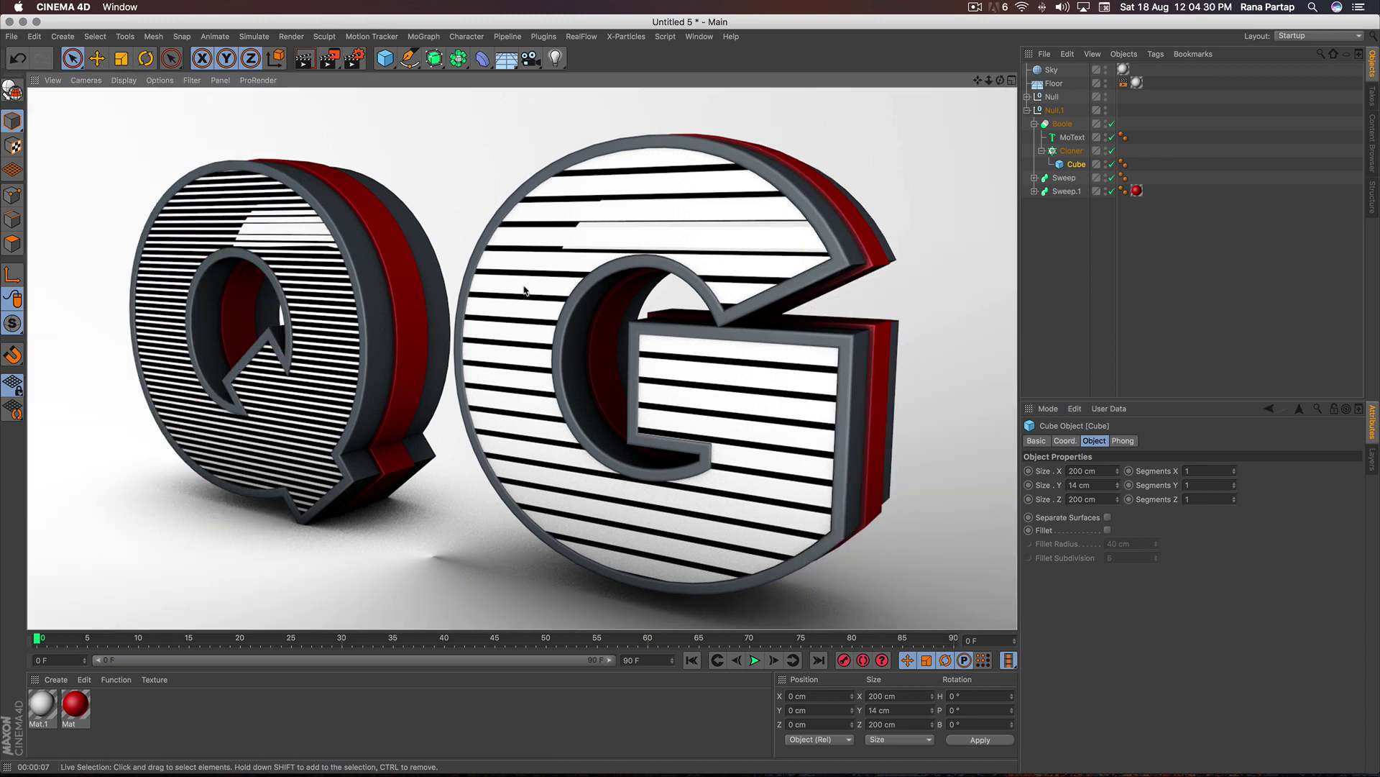
Step: Reduce the G slice Cube's Size Z from 200 cm to 61 cm, checking the letter from several angles
mouse_move(523, 293)
left_mouse_down("alt")
mouse_move(518, 317)
mouse_move(491, 329)
mouse_move(507, 310)
left_mouse_up("alt")
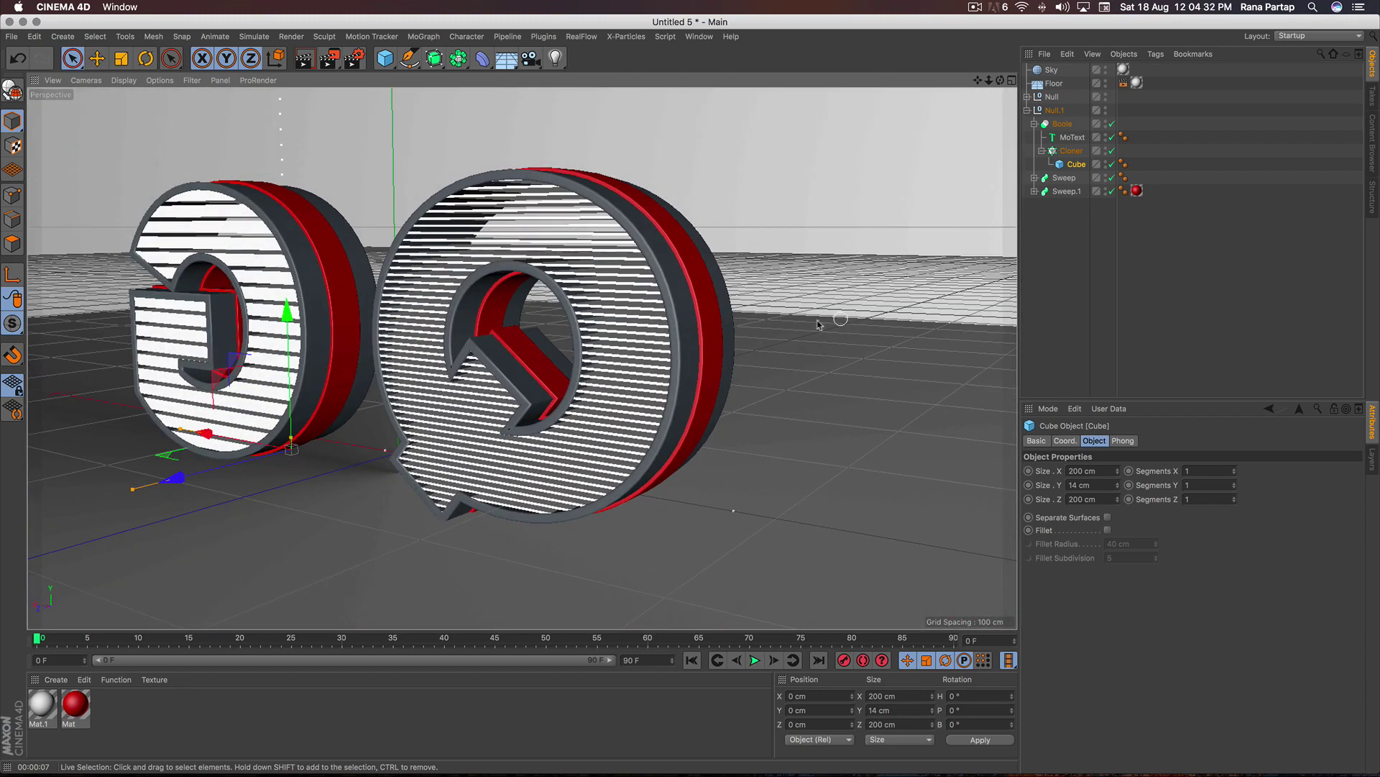
scroll(273, 298, "up", 3)
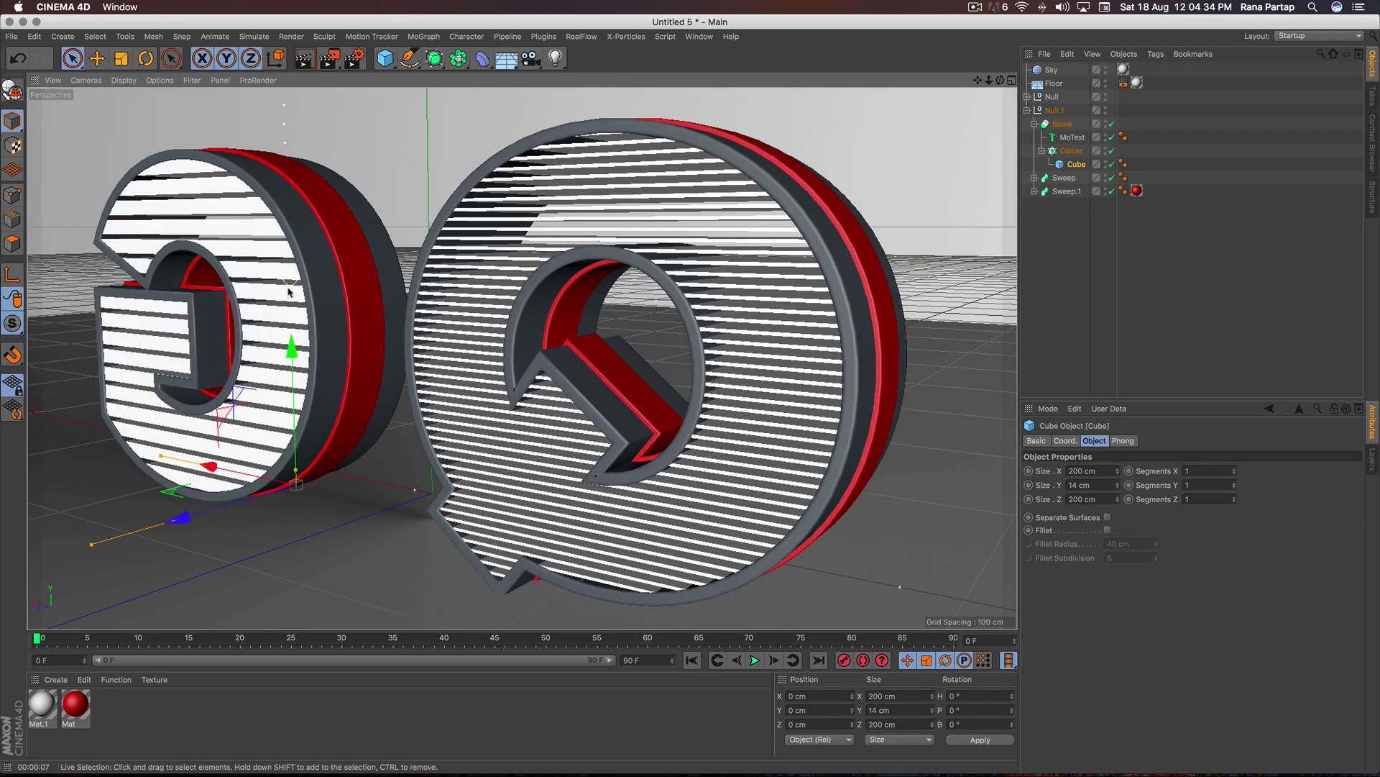
scroll(273, 298, "up", 3)
scroll(273, 299, "up", 3)
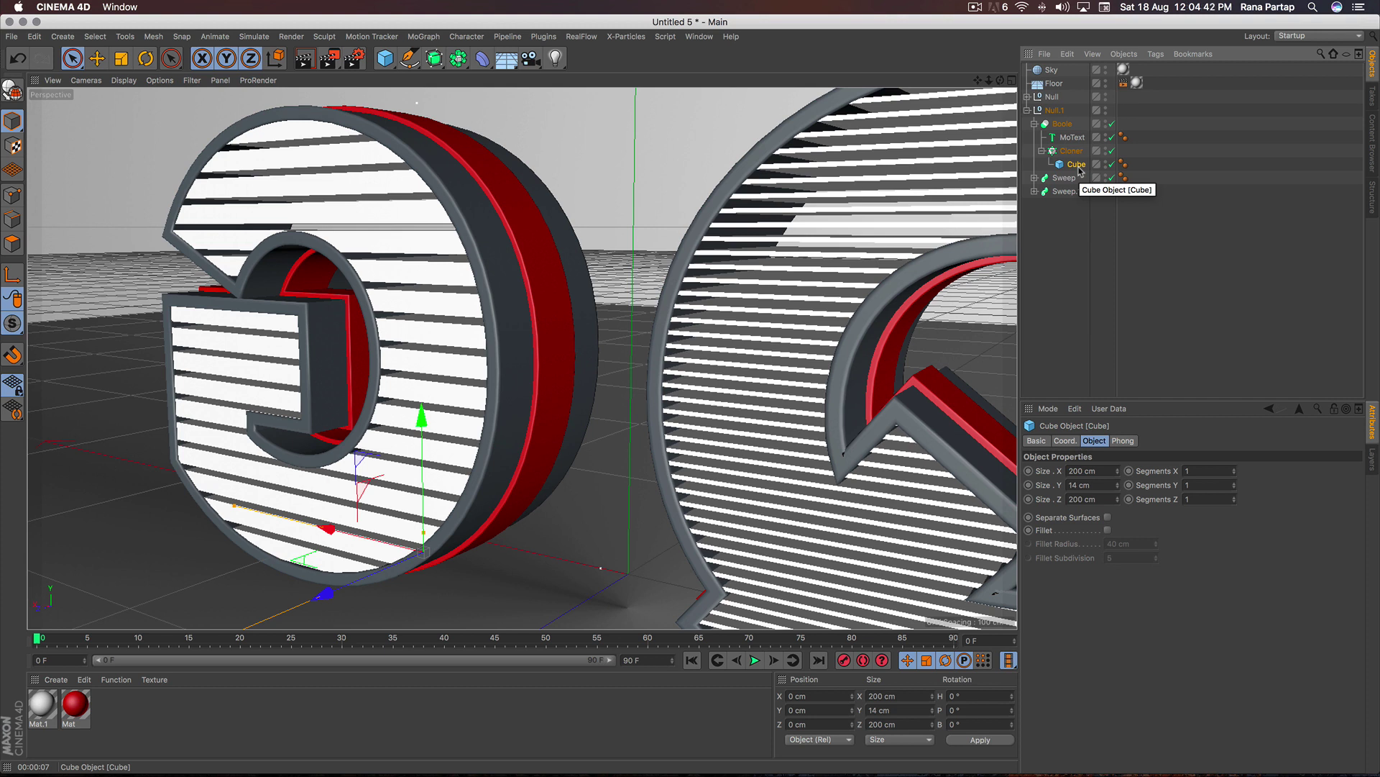
left_click(1119, 503)
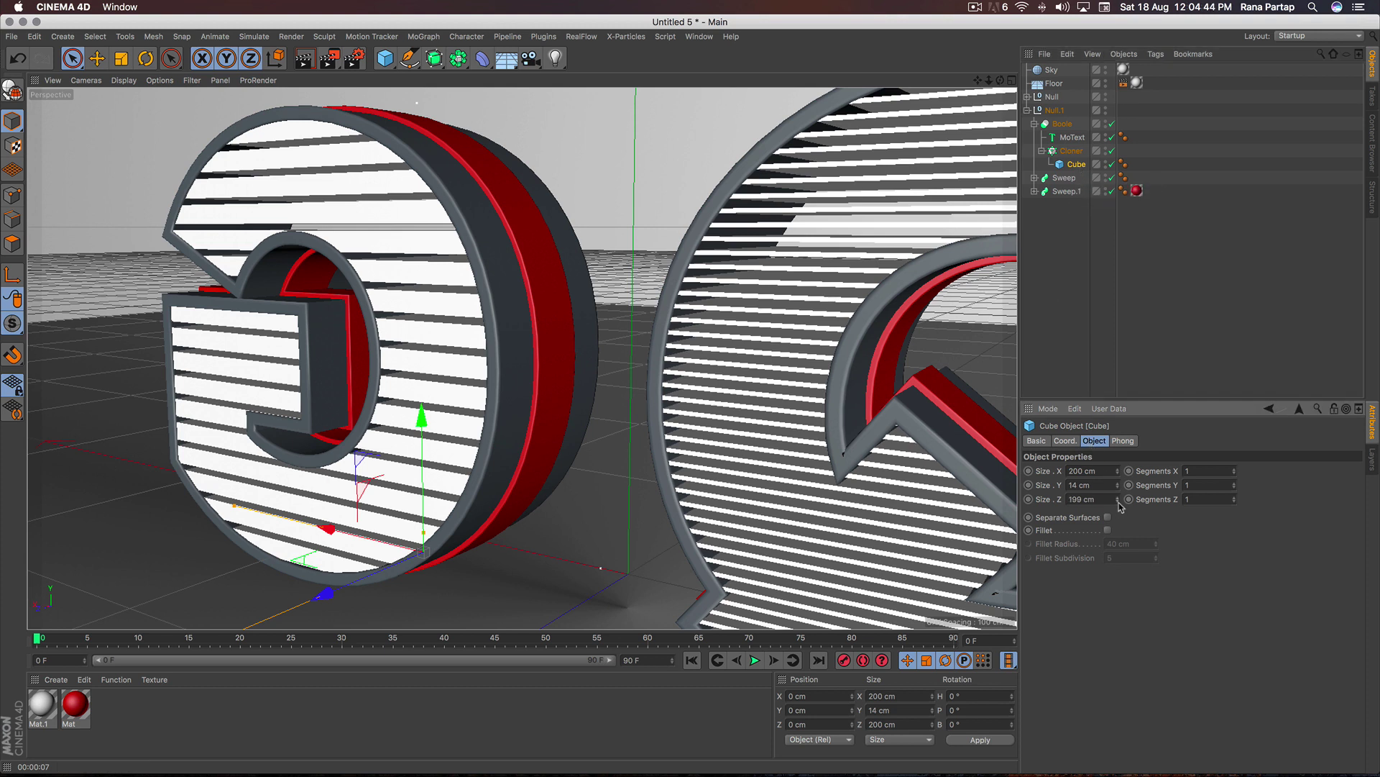
left_click_drag(1119, 504, 1118, 503)
left_click_drag(1120, 506, 1119, 506)
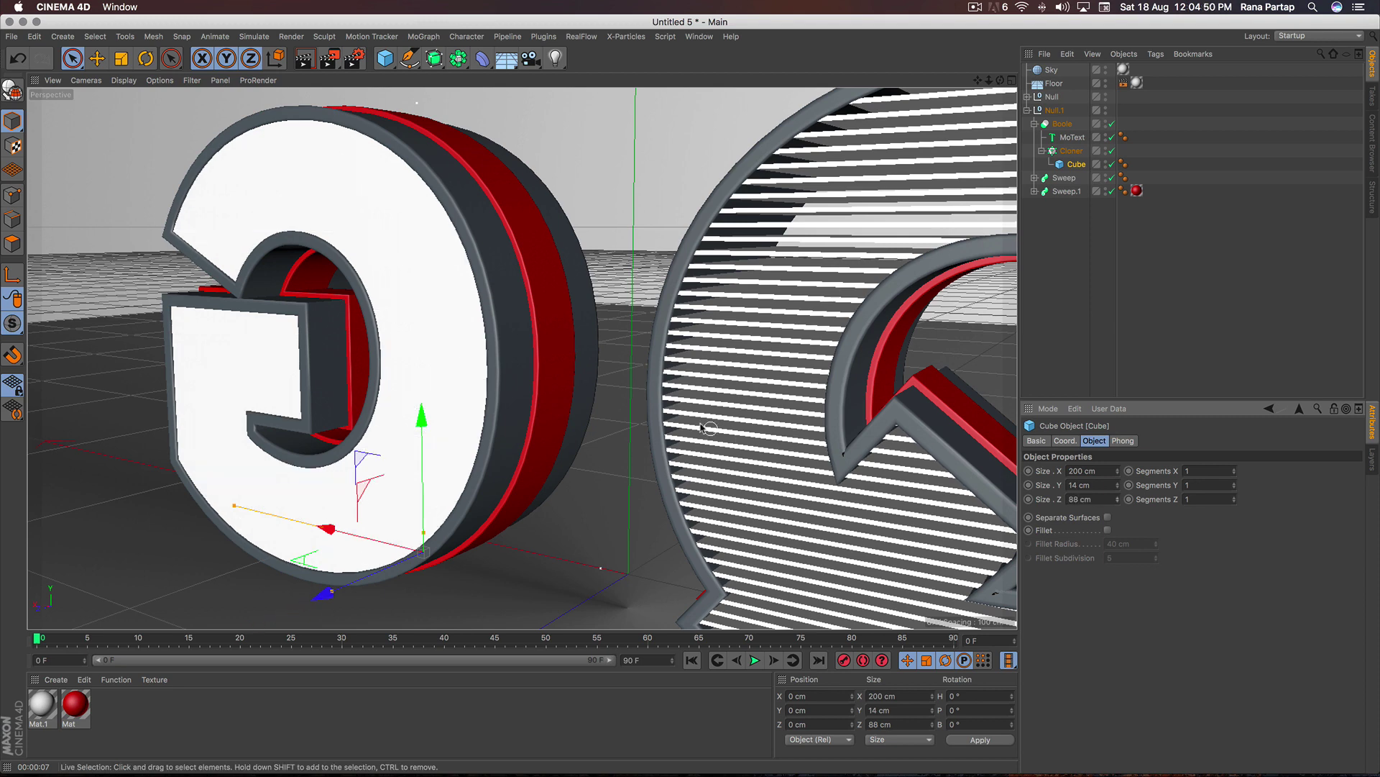
mouse_move(456, 333)
left_mouse_down("alt")
mouse_move(311, 321)
mouse_move(461, 331)
mouse_move(524, 352)
mouse_move(551, 338)
mouse_move(729, 338)
mouse_move(748, 363)
mouse_move(410, 345)
mouse_move(530, 382)
left_mouse_up("alt")
left_click(1117, 502)
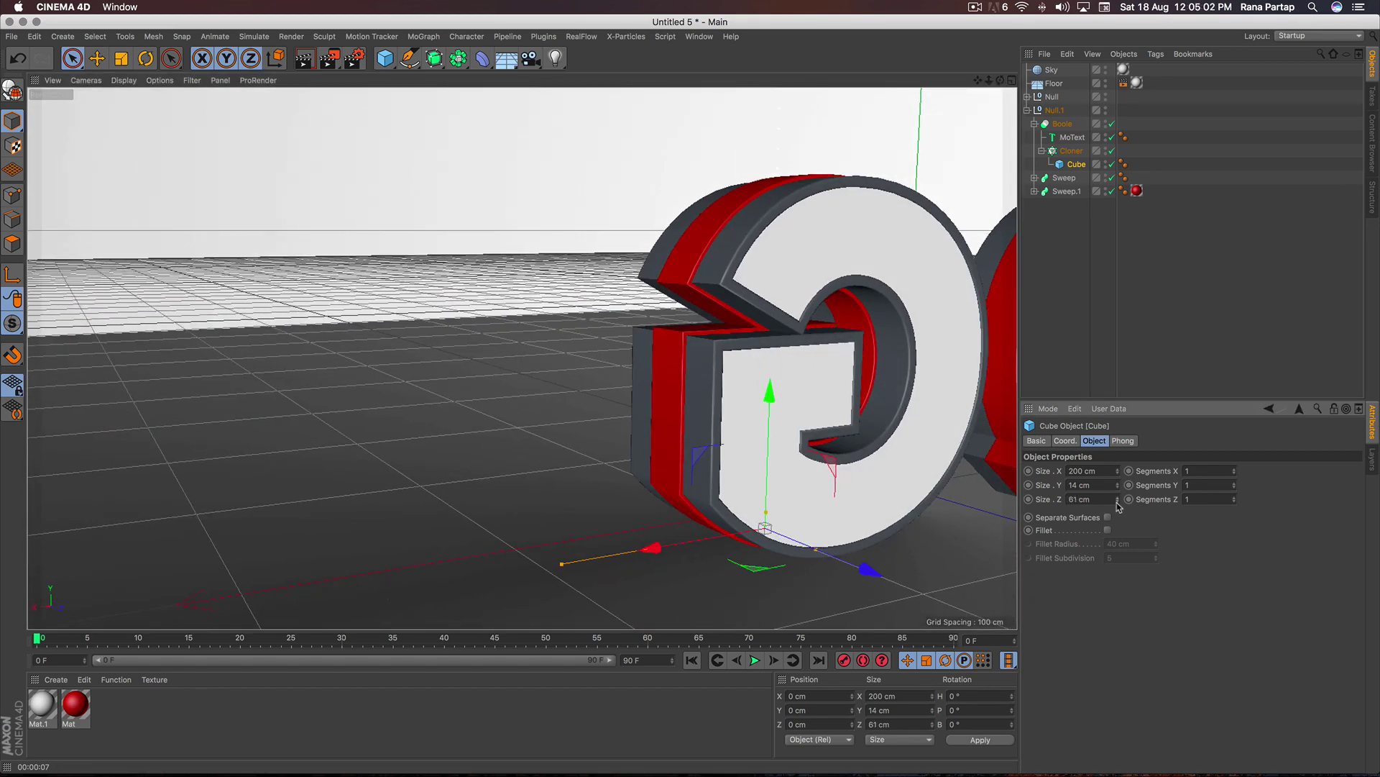
mouse_move(827, 374)
left_mouse_down("alt")
mouse_move(728, 352)
mouse_move(762, 349)
mouse_move(499, 399)
mouse_move(681, 385)
mouse_move(573, 352)
left_mouse_up("alt")
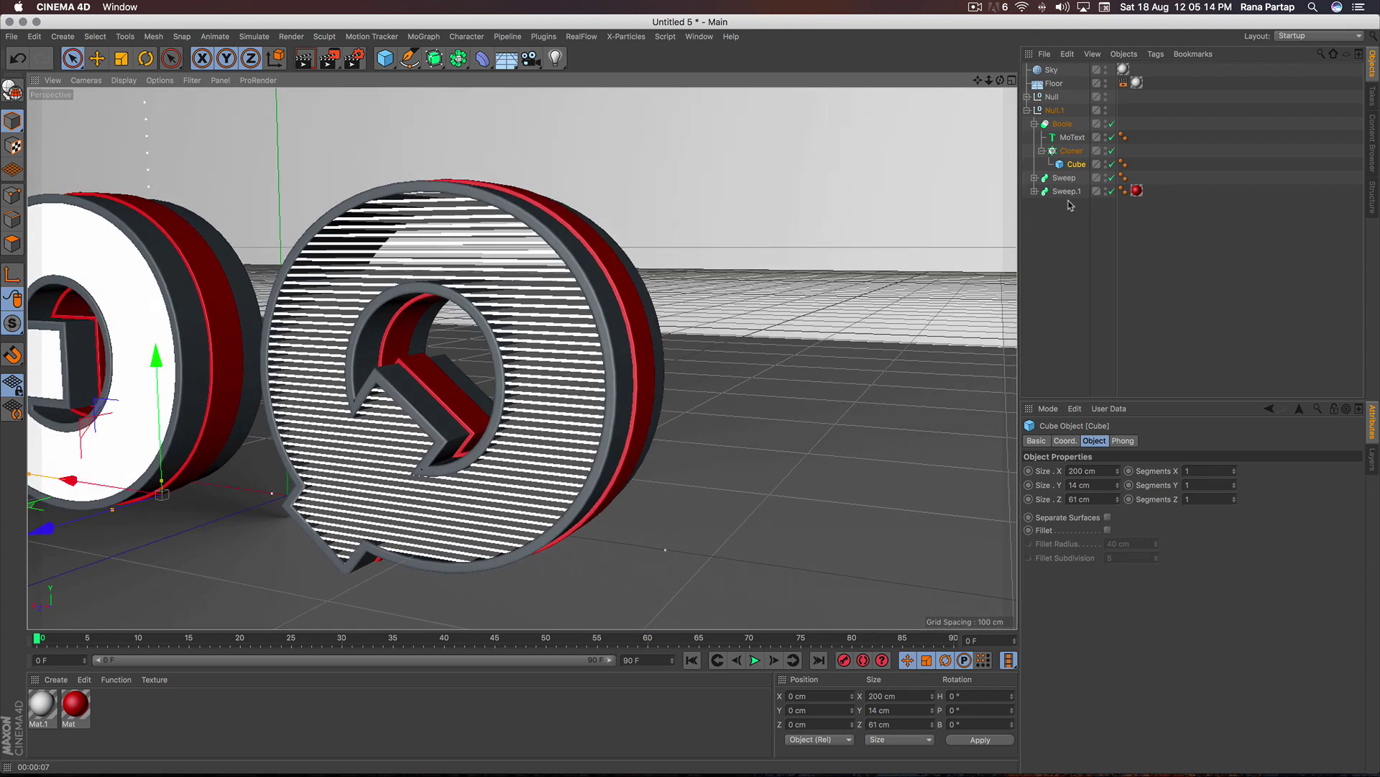
left_click(1028, 96)
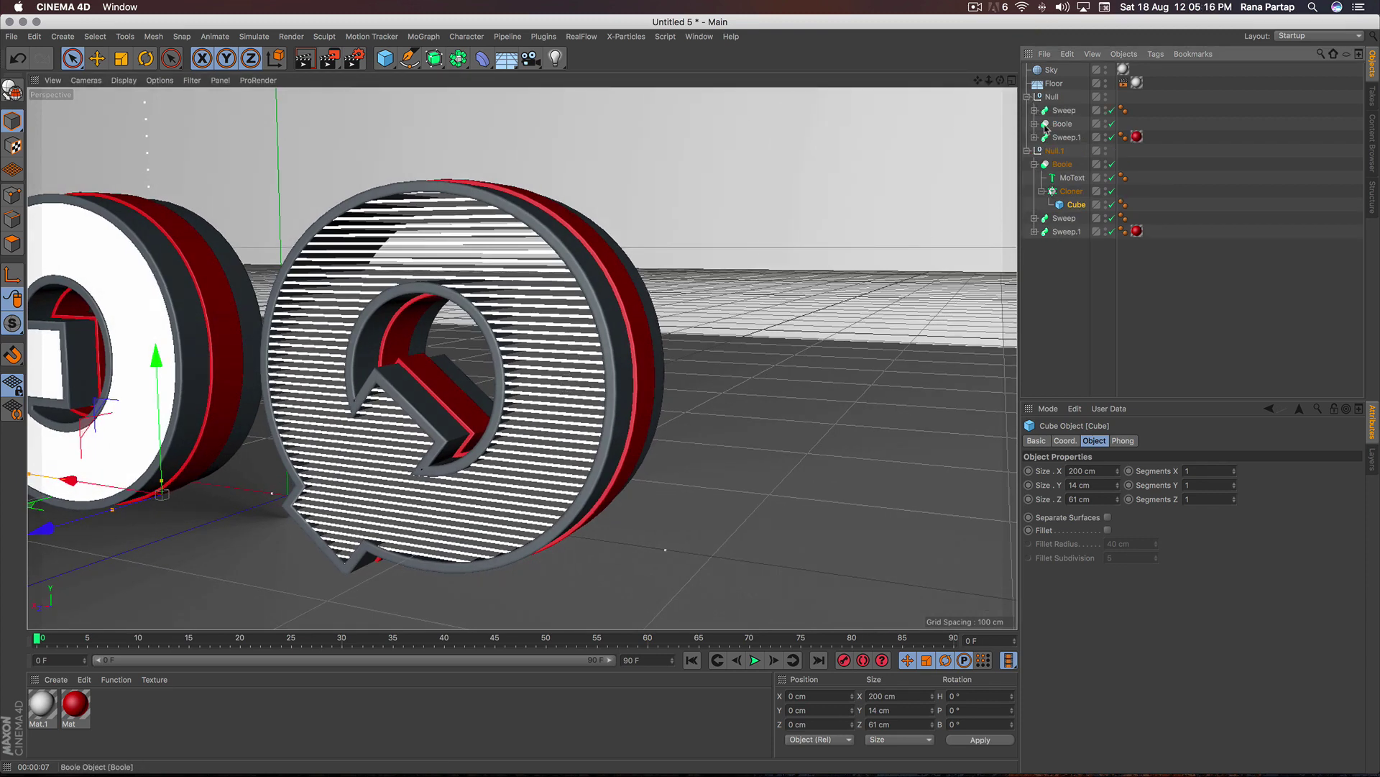
Step: Set the Q's slice Cube Size Z to 85 cm and inspect both sliced letters from another side
left_click(1034, 124)
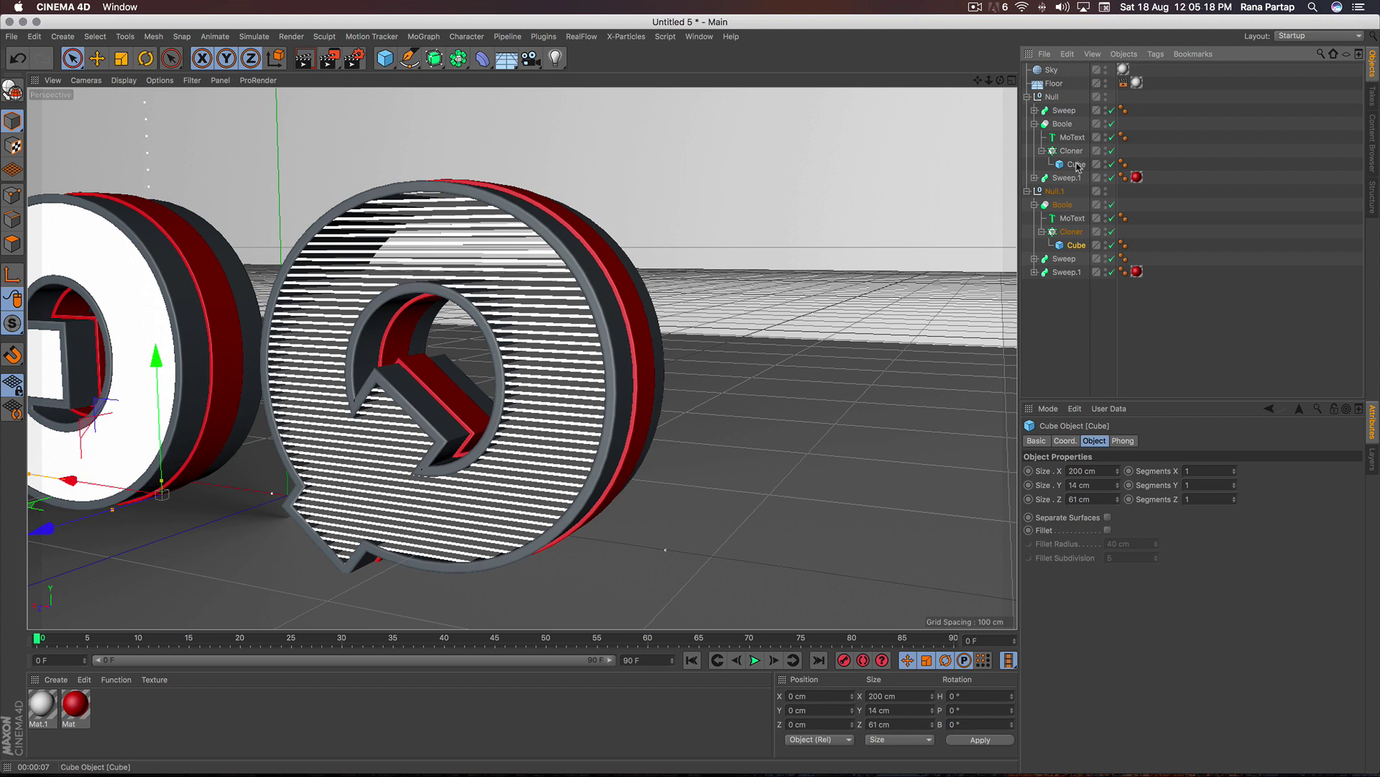
left_click(1078, 165)
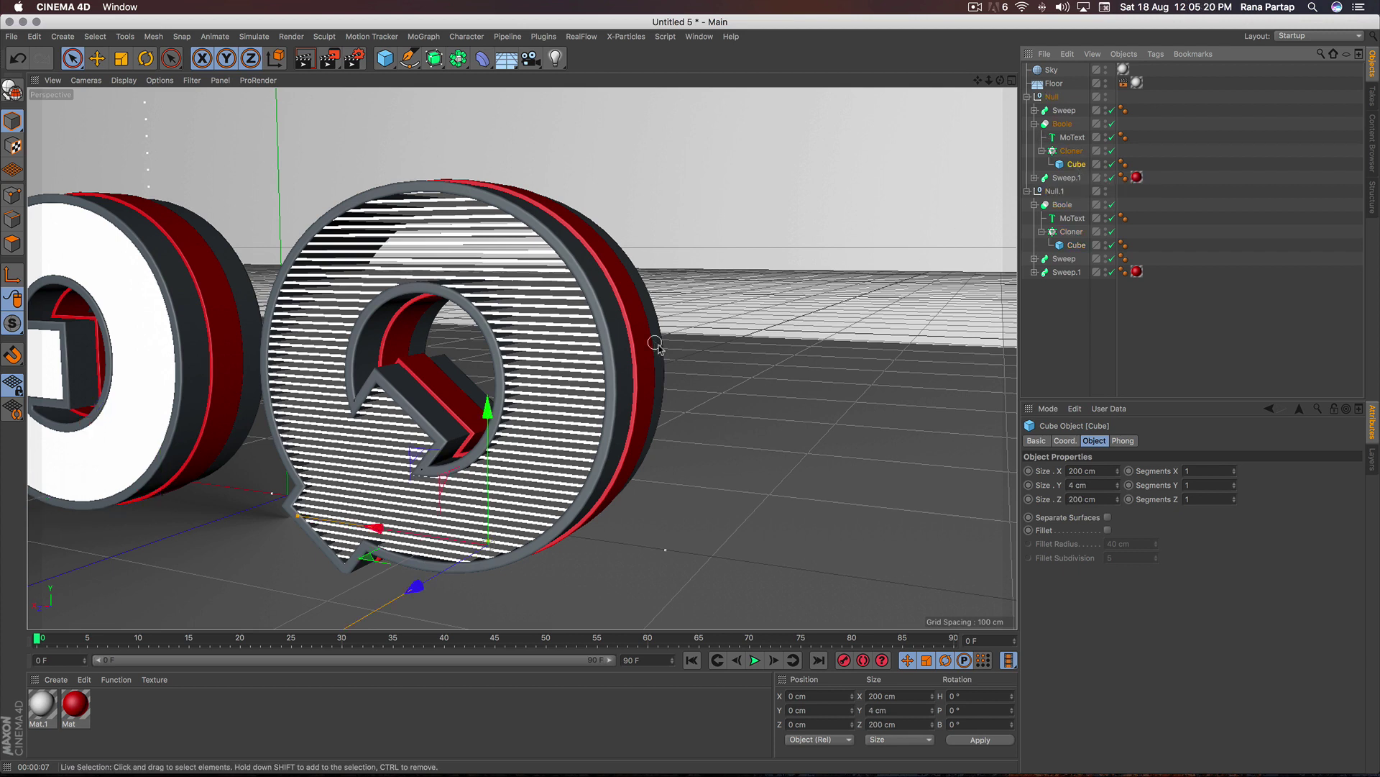
double_click(1089, 499)
type("149")
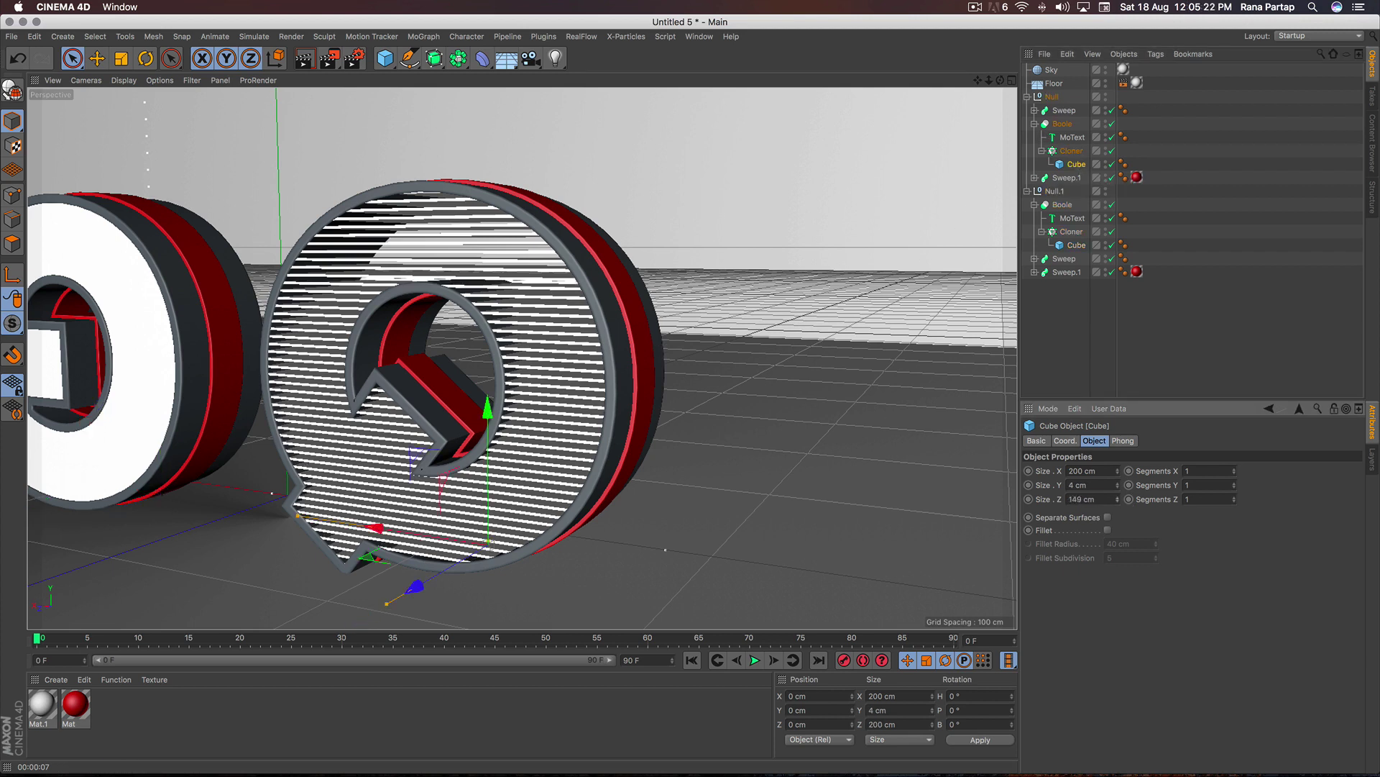
type("87")
key("Return")
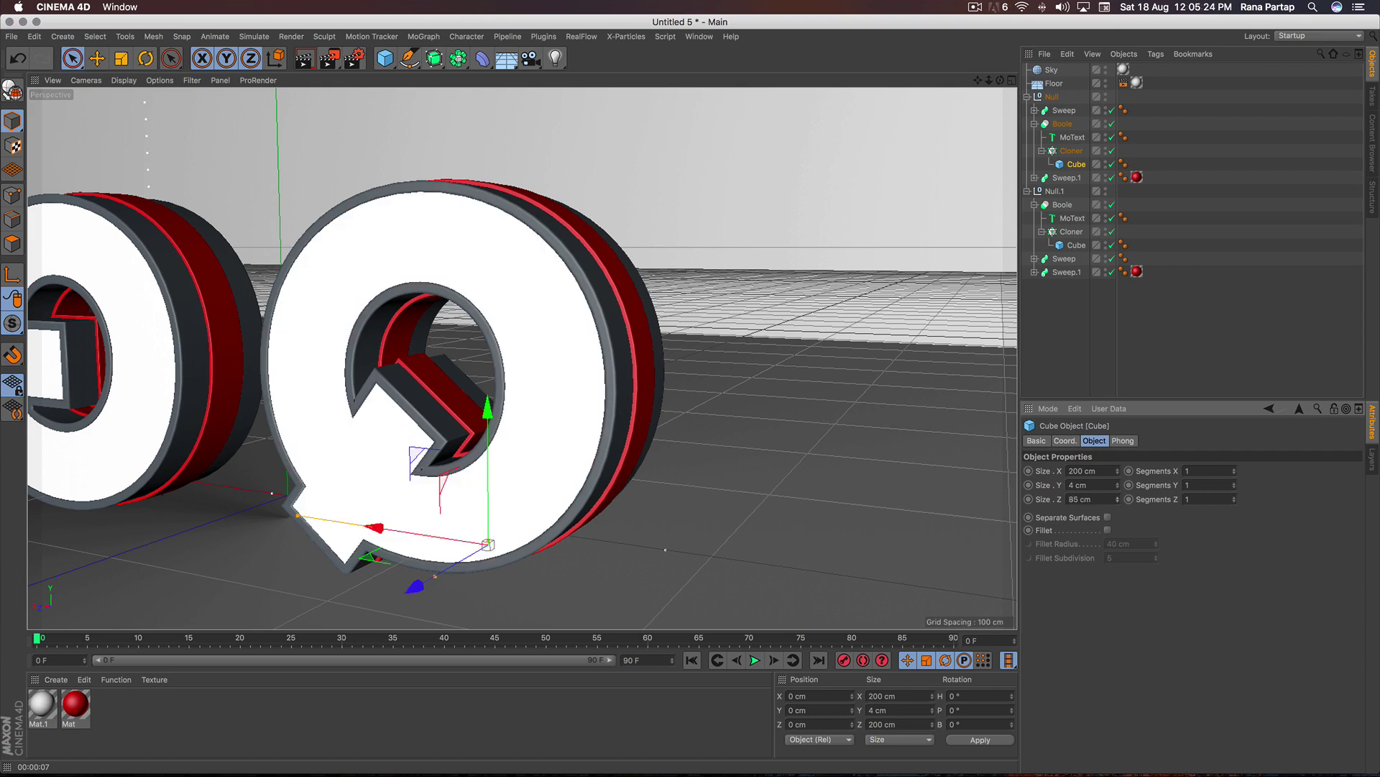
mouse_move(956, 482)
left_mouse_down("alt")
mouse_move(295, 367)
mouse_move(553, 432)
left_mouse_up("alt")
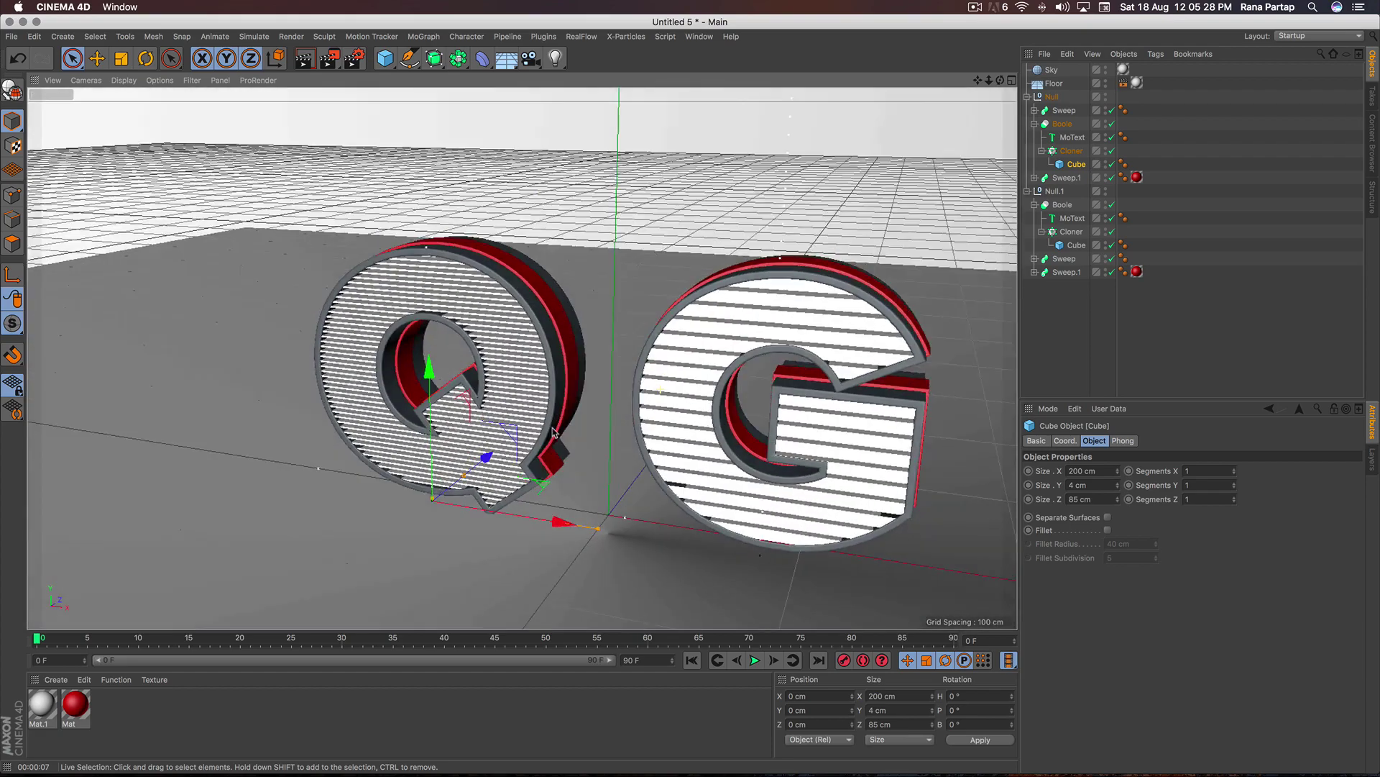
scroll(561, 430, "up", 2)
scroll(582, 427, "up", 2)
scroll(611, 423, "up", 2)
scroll(642, 417, "up", 1)
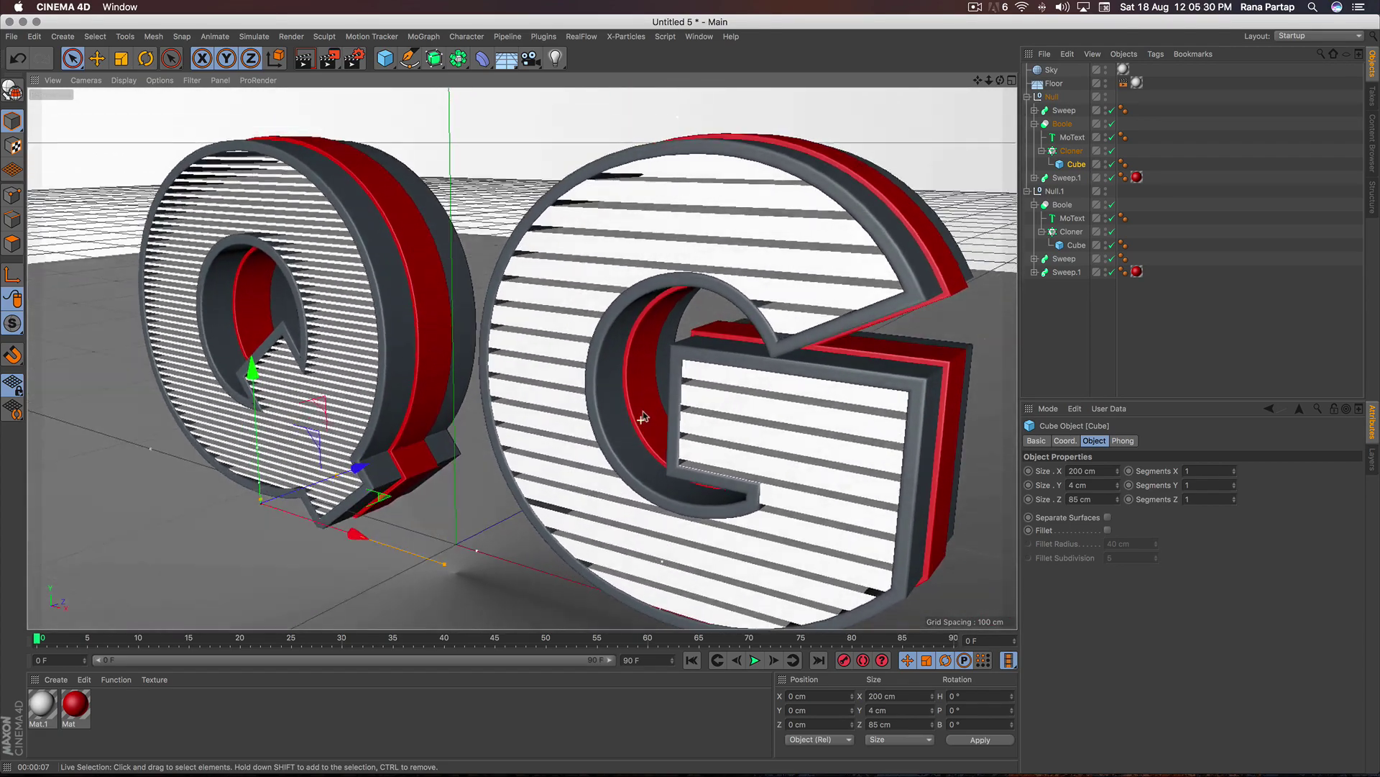
scroll(640, 420, "down", 1)
scroll(629, 427, "down", 2)
scroll(627, 426, "up", 1)
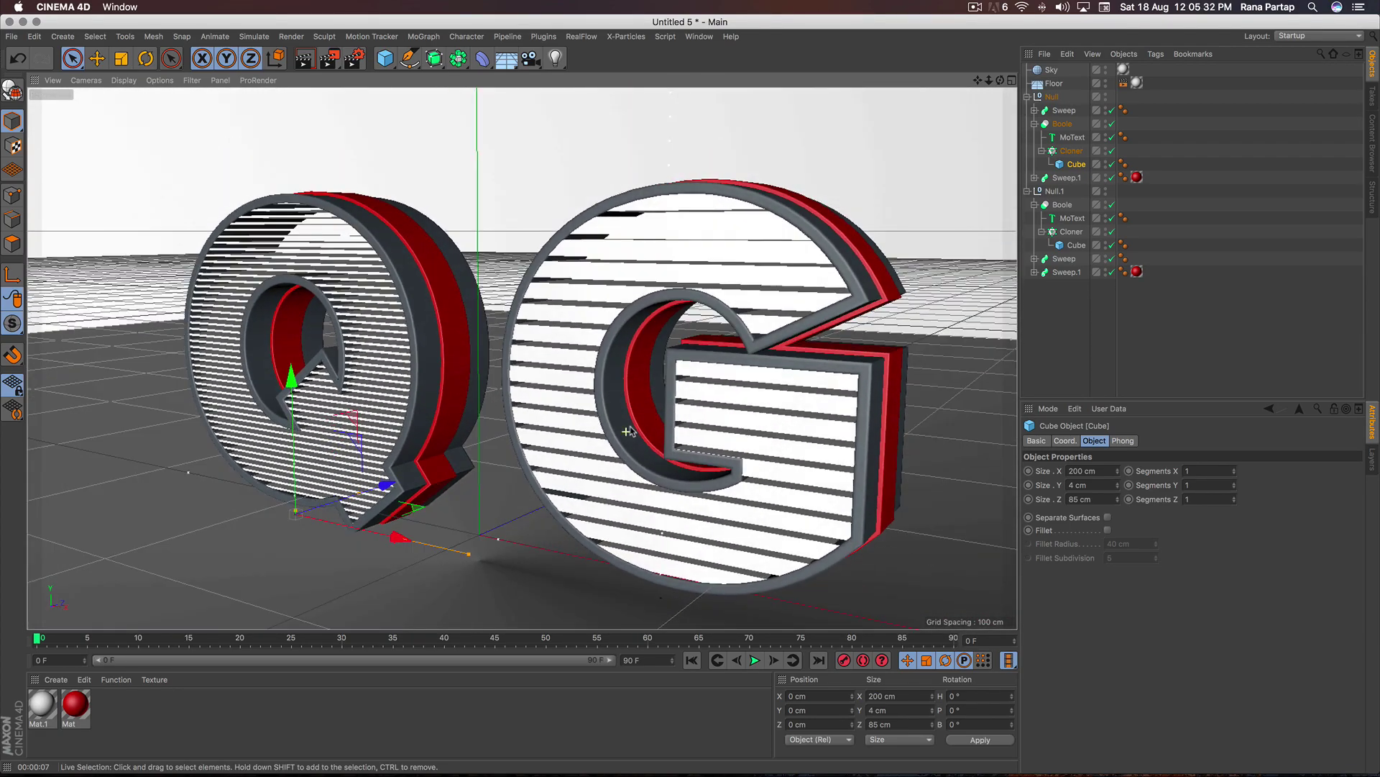
scroll(629, 432, "up", 1)
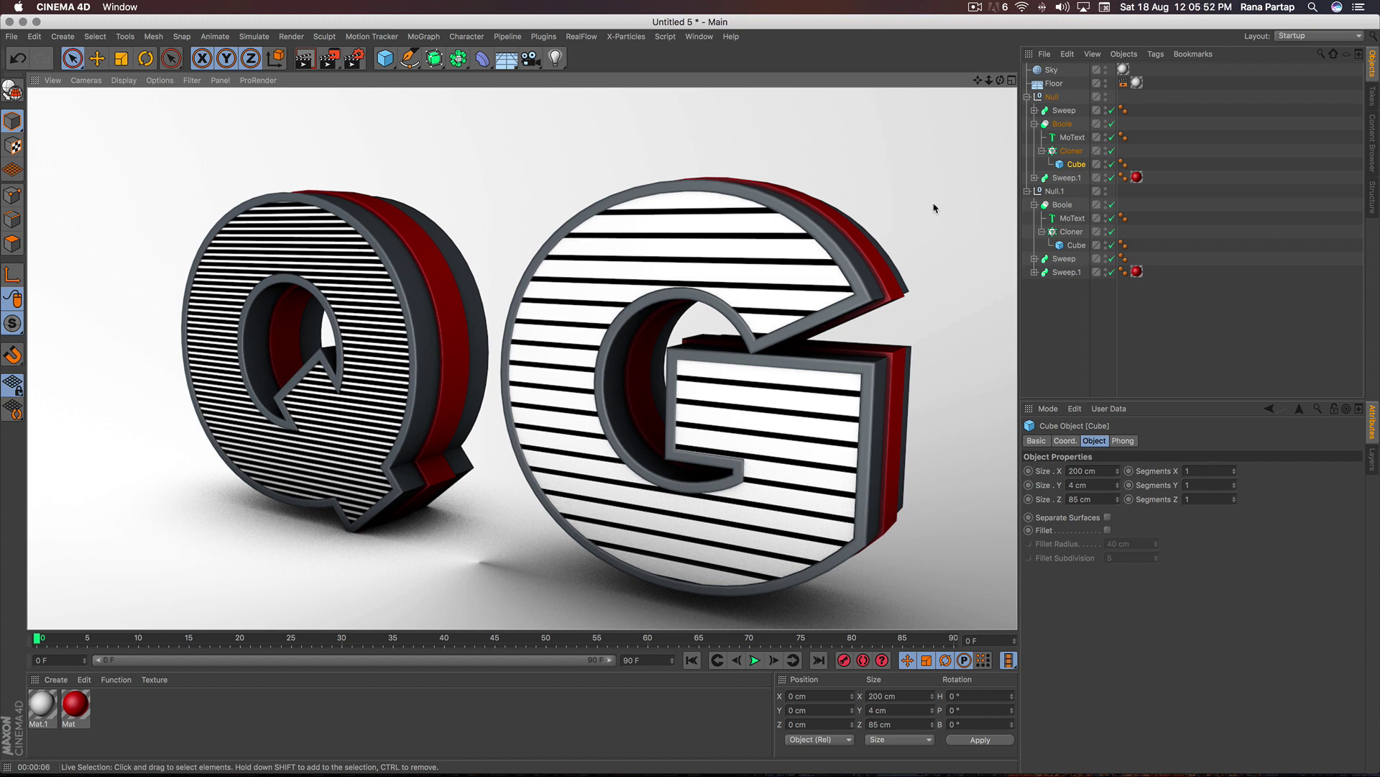
Step: Create a saturated gold material and apply it to the G's outer Sweep border
double_click(106, 709)
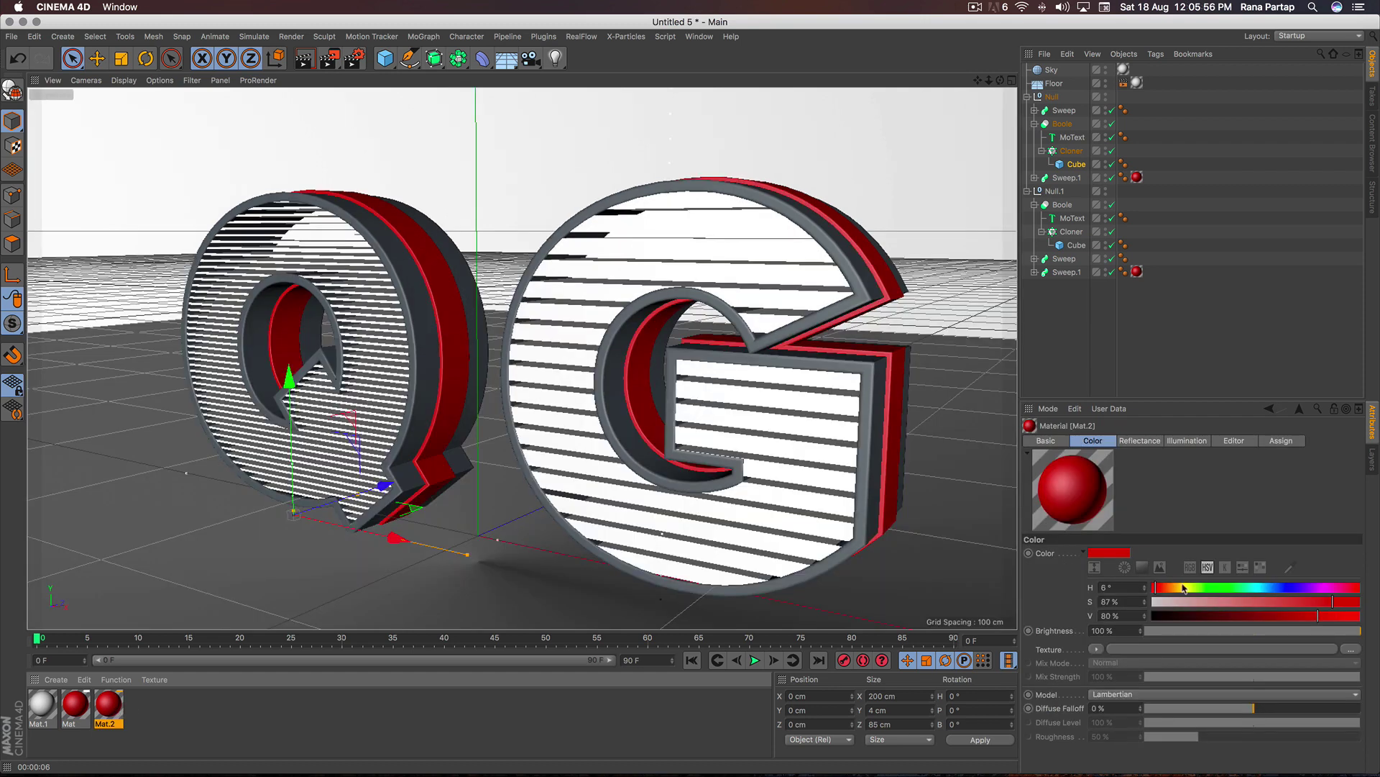
left_click_drag(1184, 588, 1178, 590)
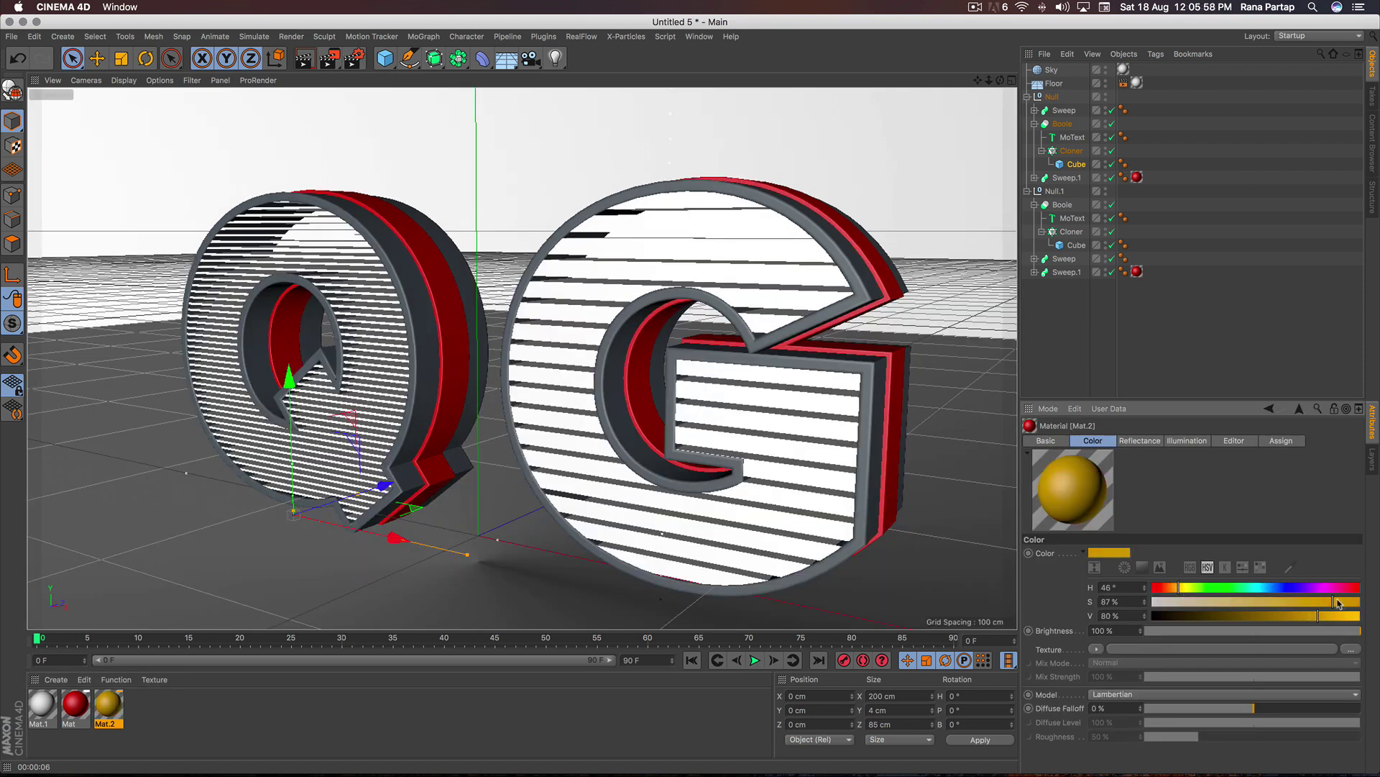
left_click_drag(1339, 603, 1343, 603)
mouse_move(116, 703)
left_mouse_down()
mouse_move(986, 373)
mouse_move(1069, 265)
left_mouse_up()
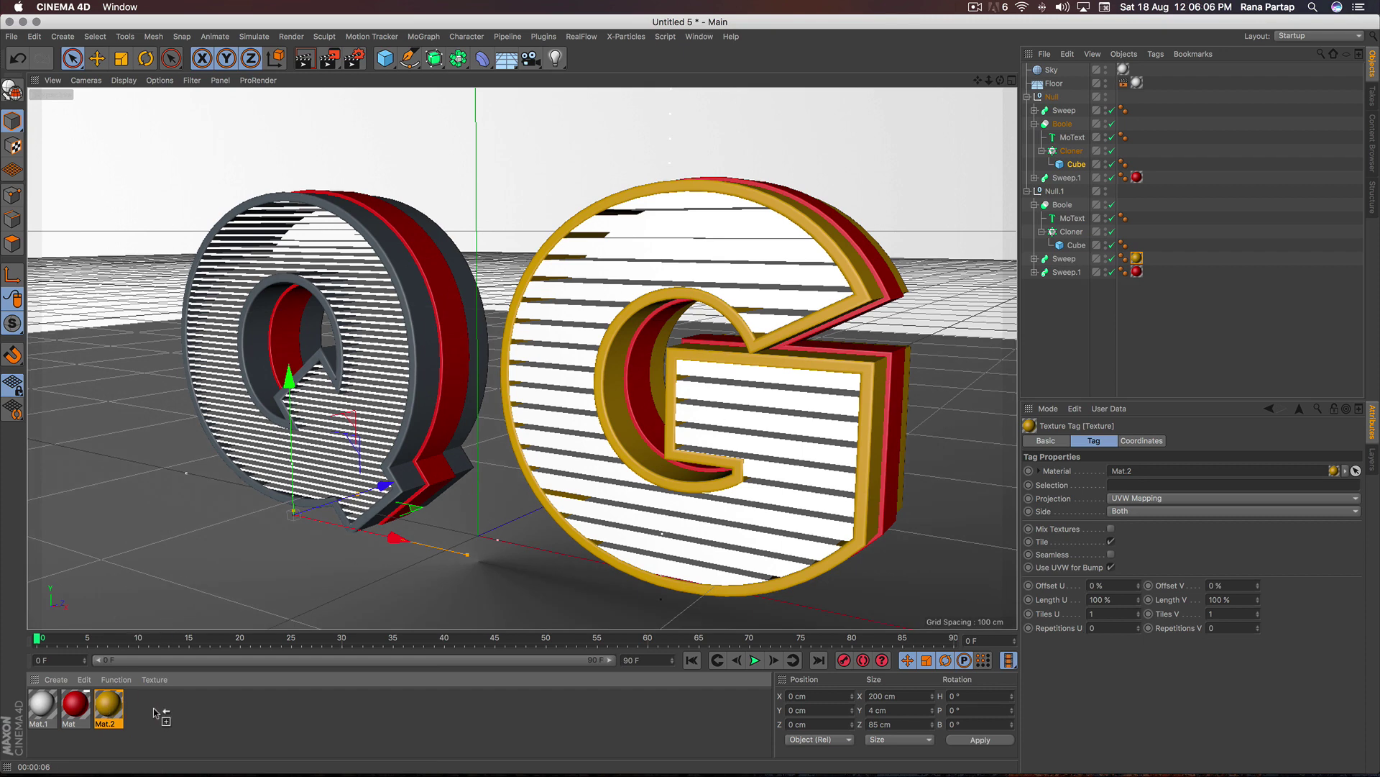
Step: Duplicate it as a green material on the Q's outer Sweep border and render a preview
left_click_drag(108, 704, 157, 710, "ctrl")
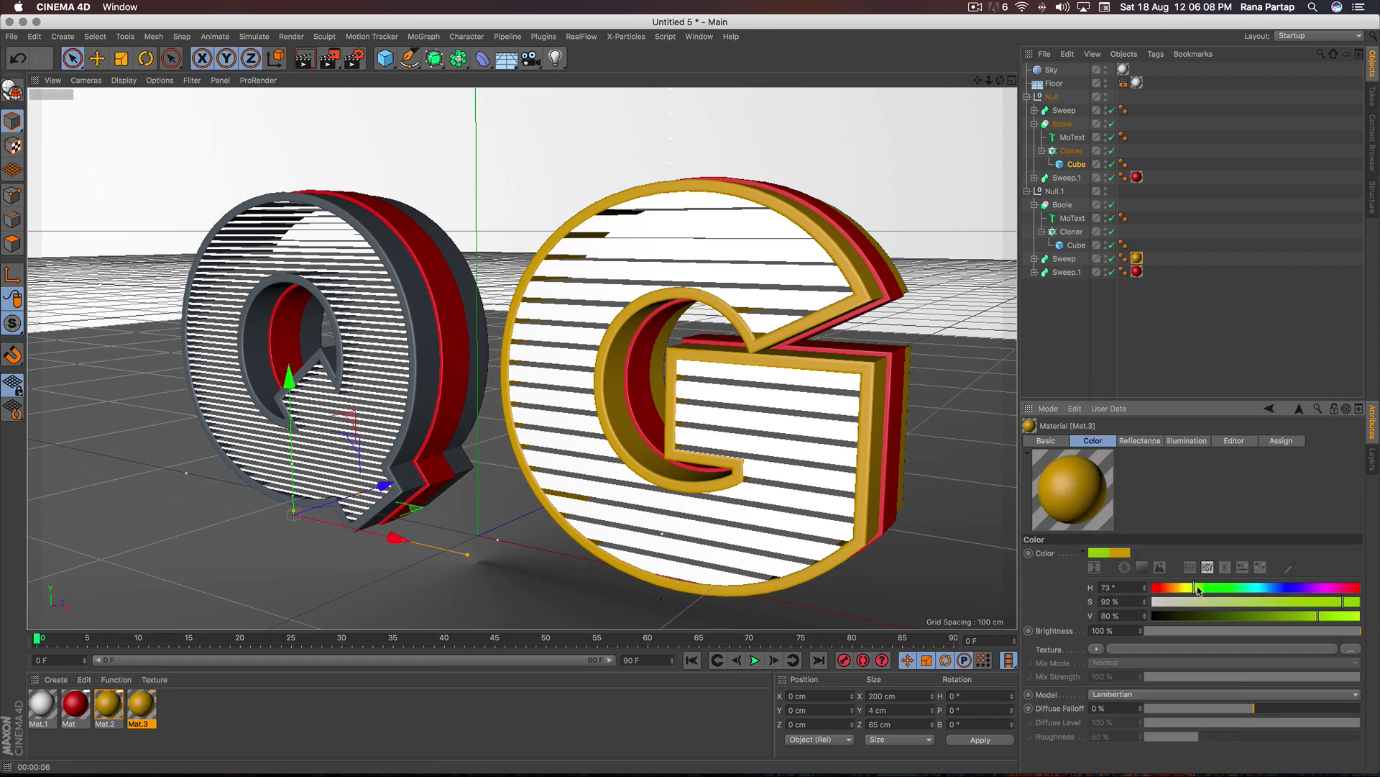
left_click_drag(1197, 588, 1206, 588)
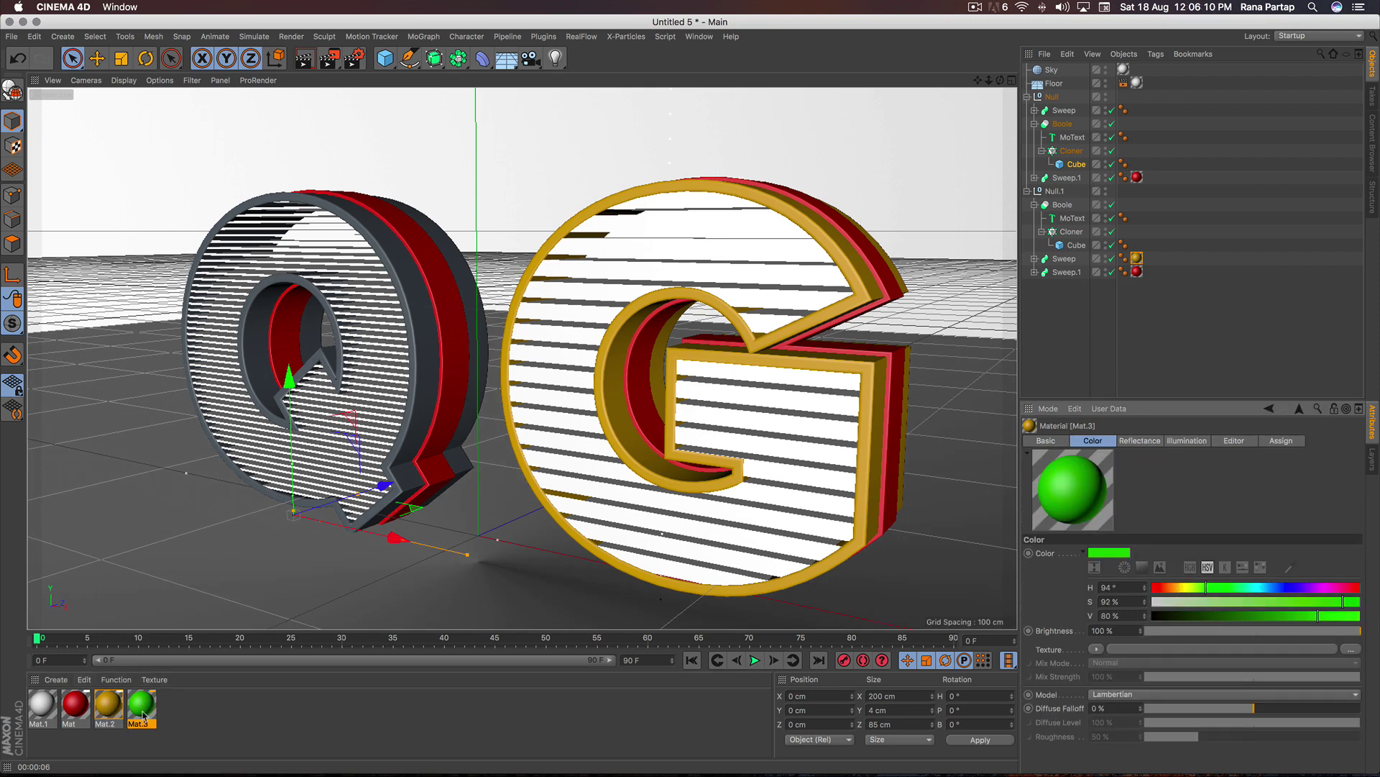
mouse_move(143, 717)
left_mouse_down()
mouse_move(1070, 138)
mouse_move(1071, 112)
left_mouse_up()
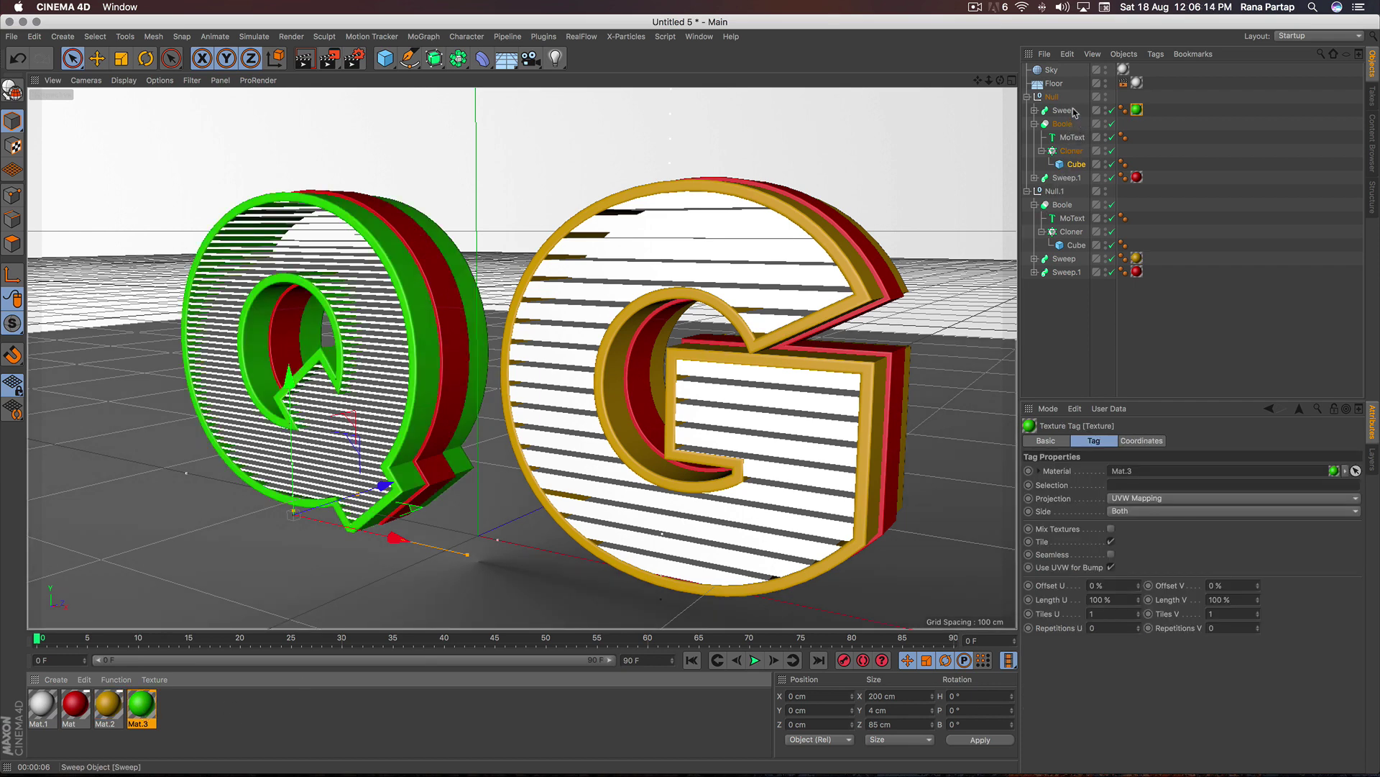
left_click(304, 57)
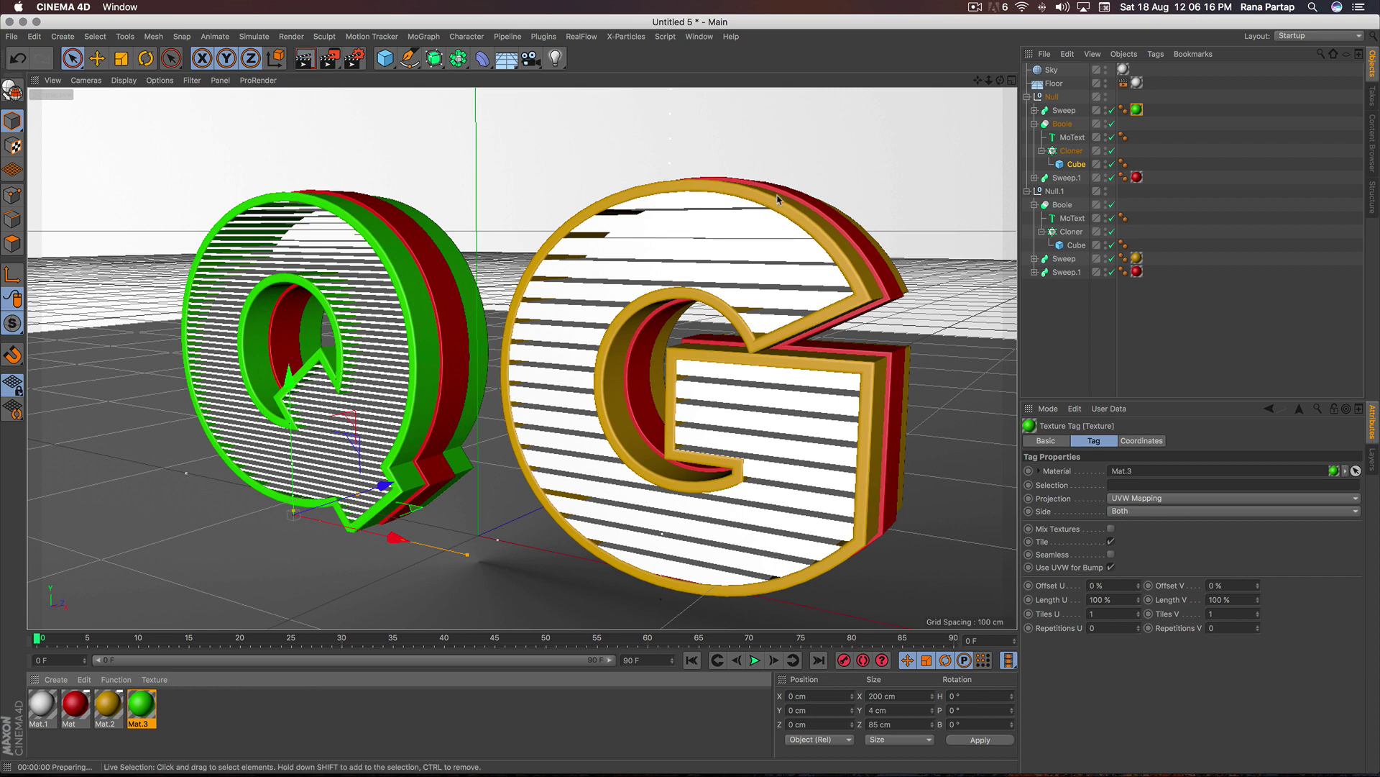